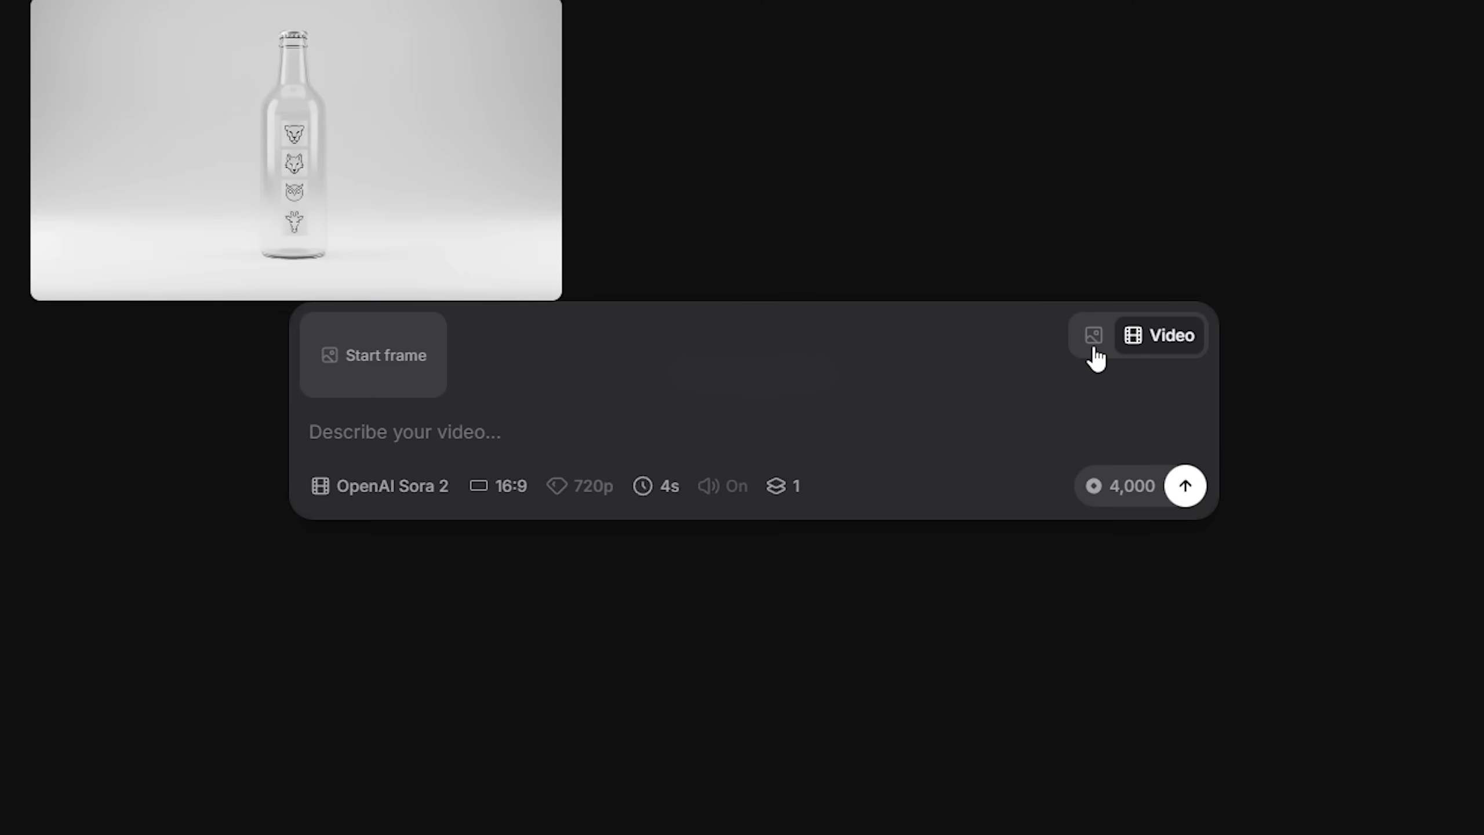
Switch the generator from video to image creation.
{"action": "left_click", "coordinate": [1094, 338]}
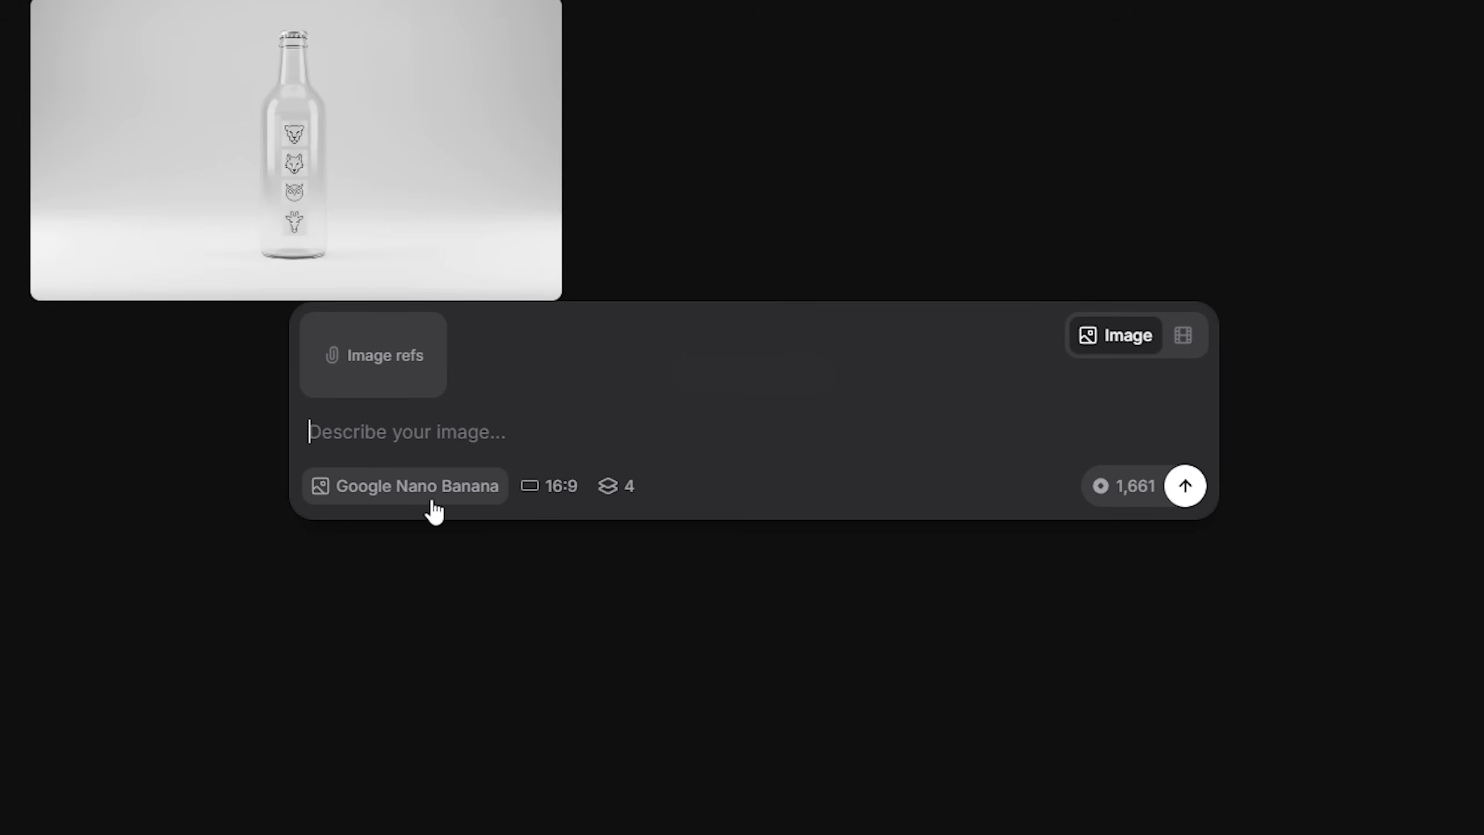
Reuse the history prompt for the clear minimalist beer bottle with four animal heads, and clear it from the prompt box.
{"action": "scroll", "coordinate": [878, 547], "scroll_direction": "up", "scroll_amount": 3}
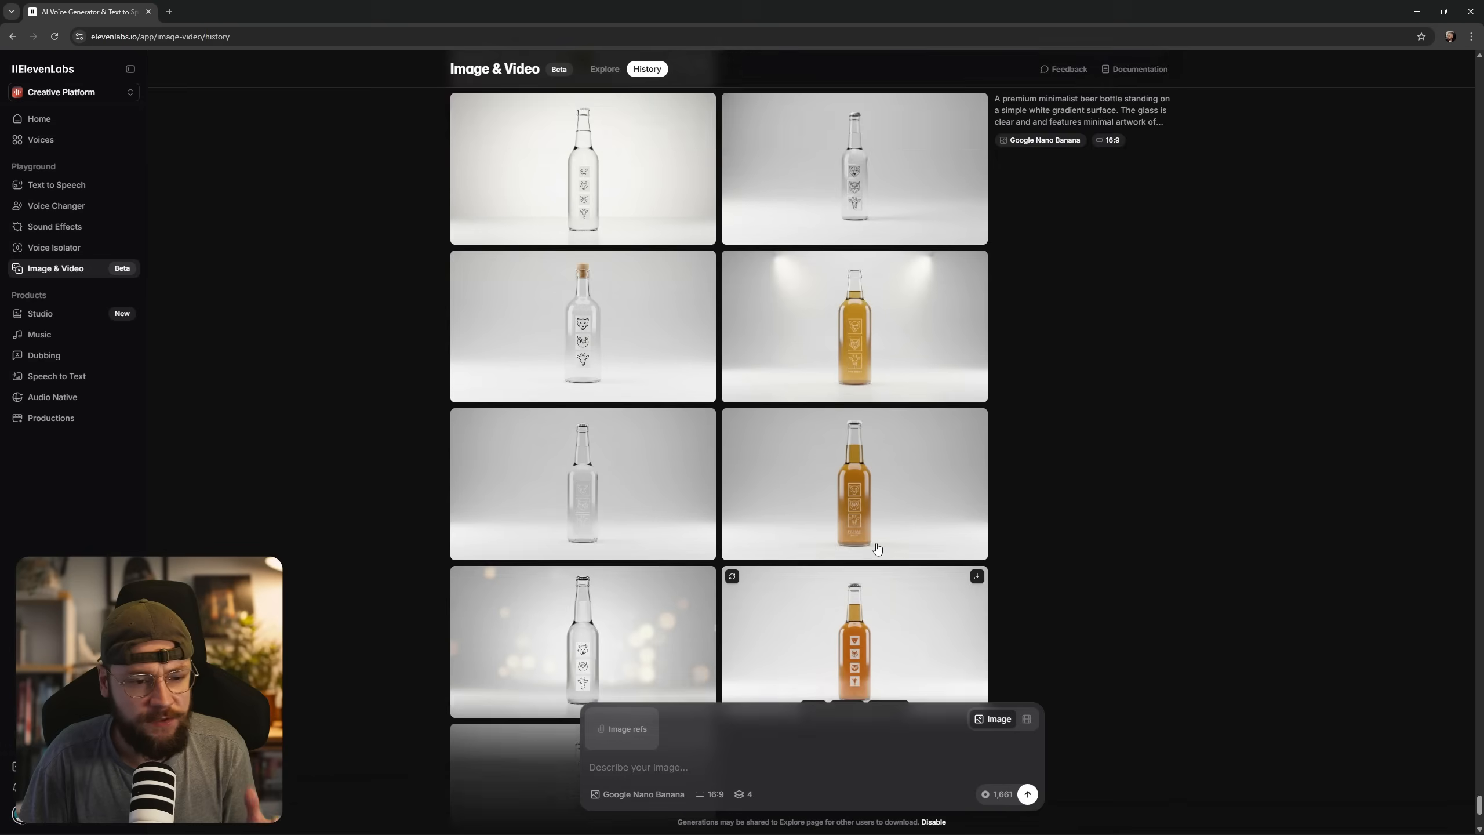
{"action": "scroll", "coordinate": [749, 408], "scroll_direction": "up", "scroll_amount": 1}
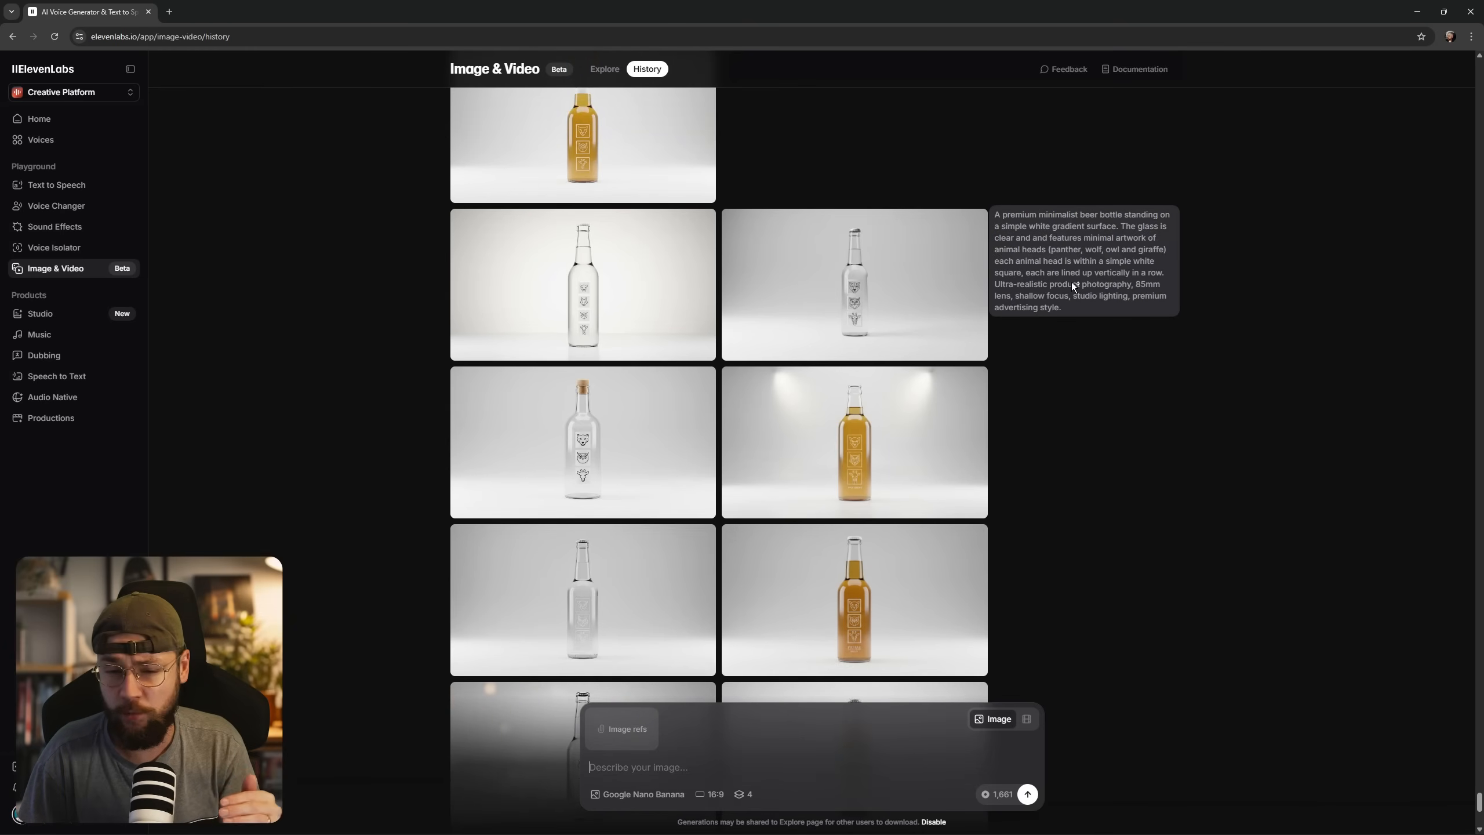
{"action": "left_click", "coordinate": [1067, 264]}
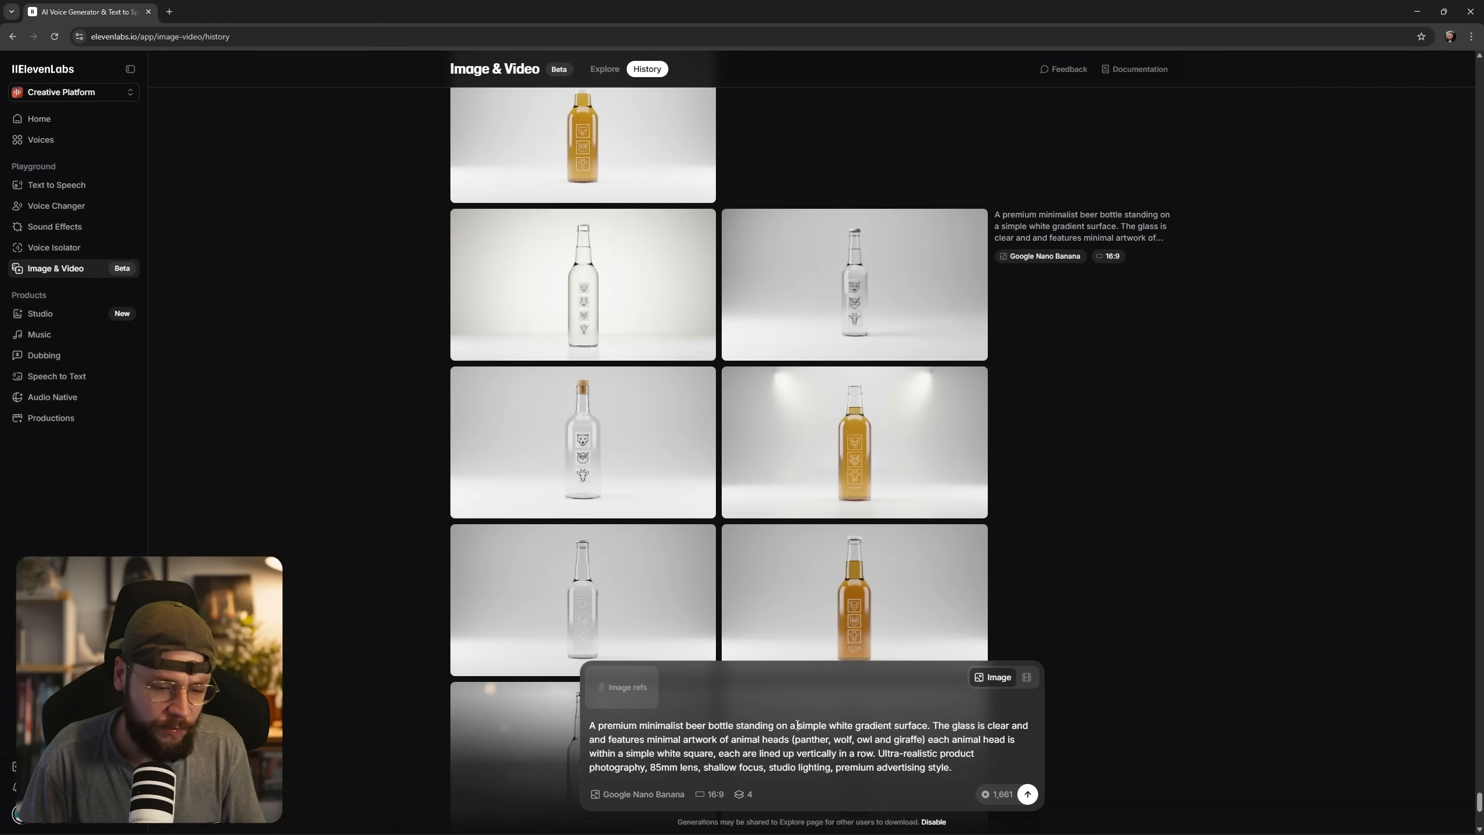
{"action": "key", "text": "ctrl+a"}
{"action": "key", "text": "BackSpace"}
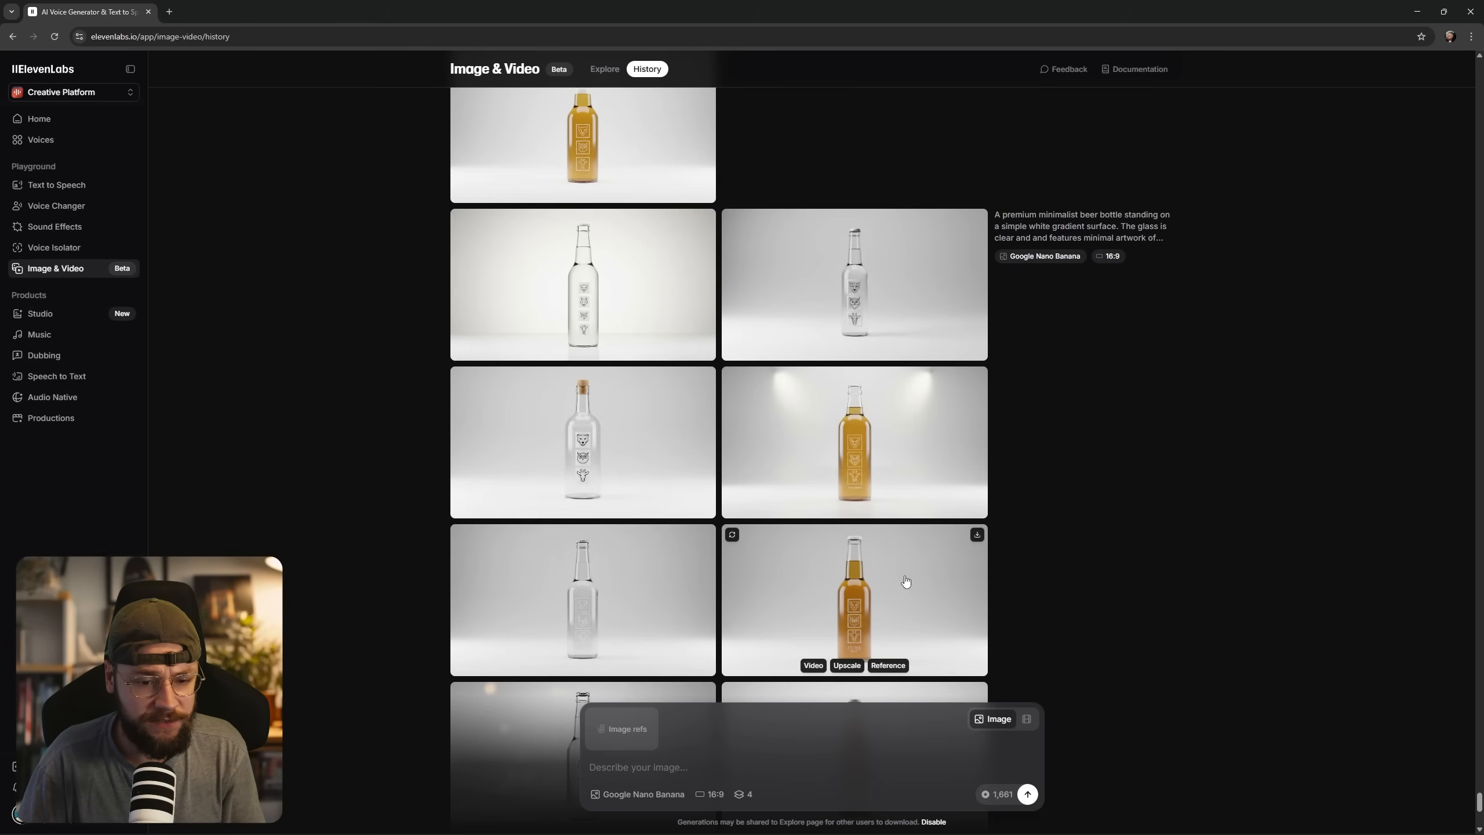
Examine the full-size clear glass bottle image and the beer-filled version before it, comparing their animal artwork and prompts.
{"action": "left_click", "coordinate": [615, 312]}
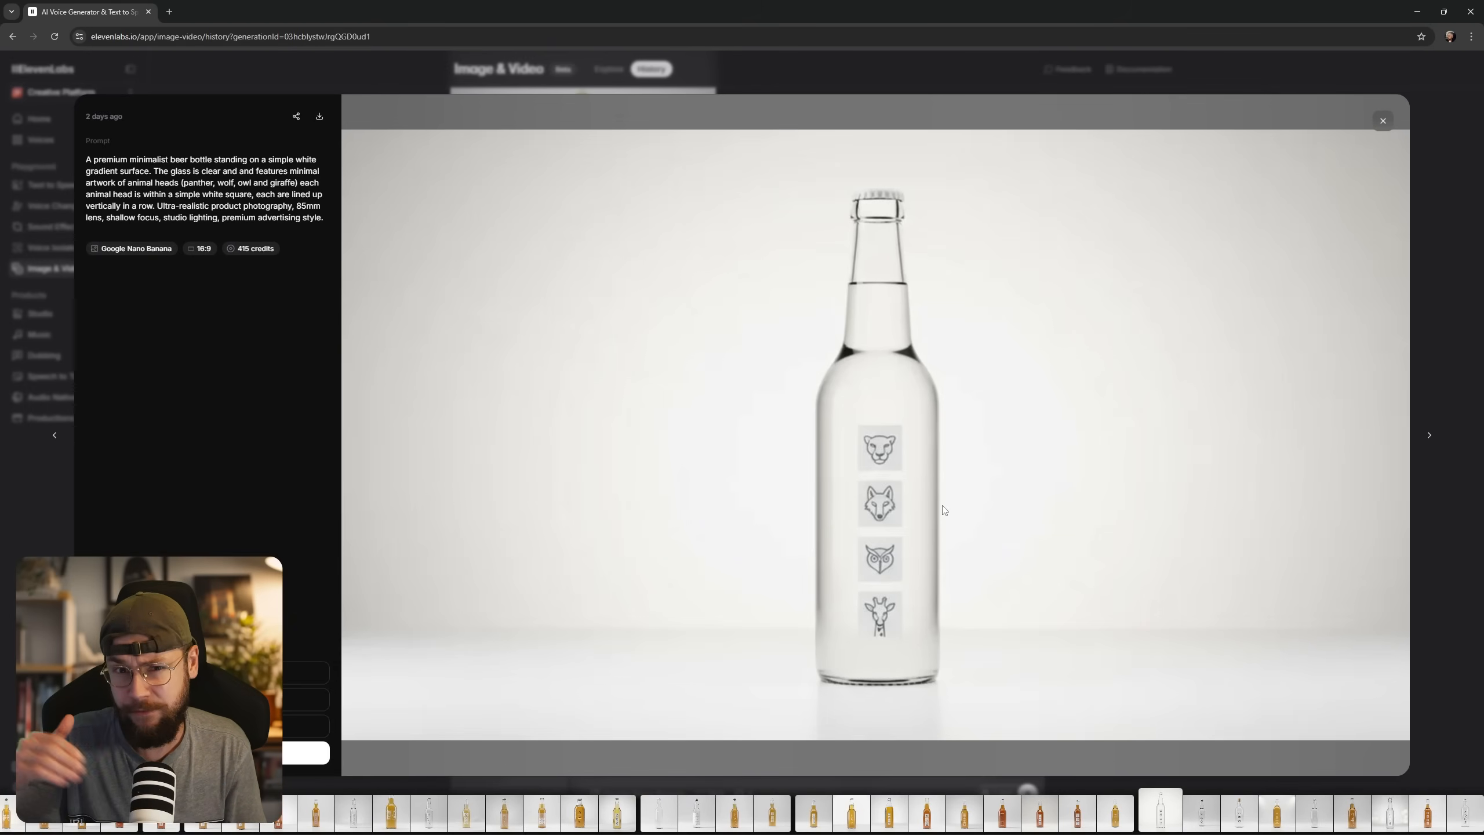
{"action": "key", "text": "Left"}
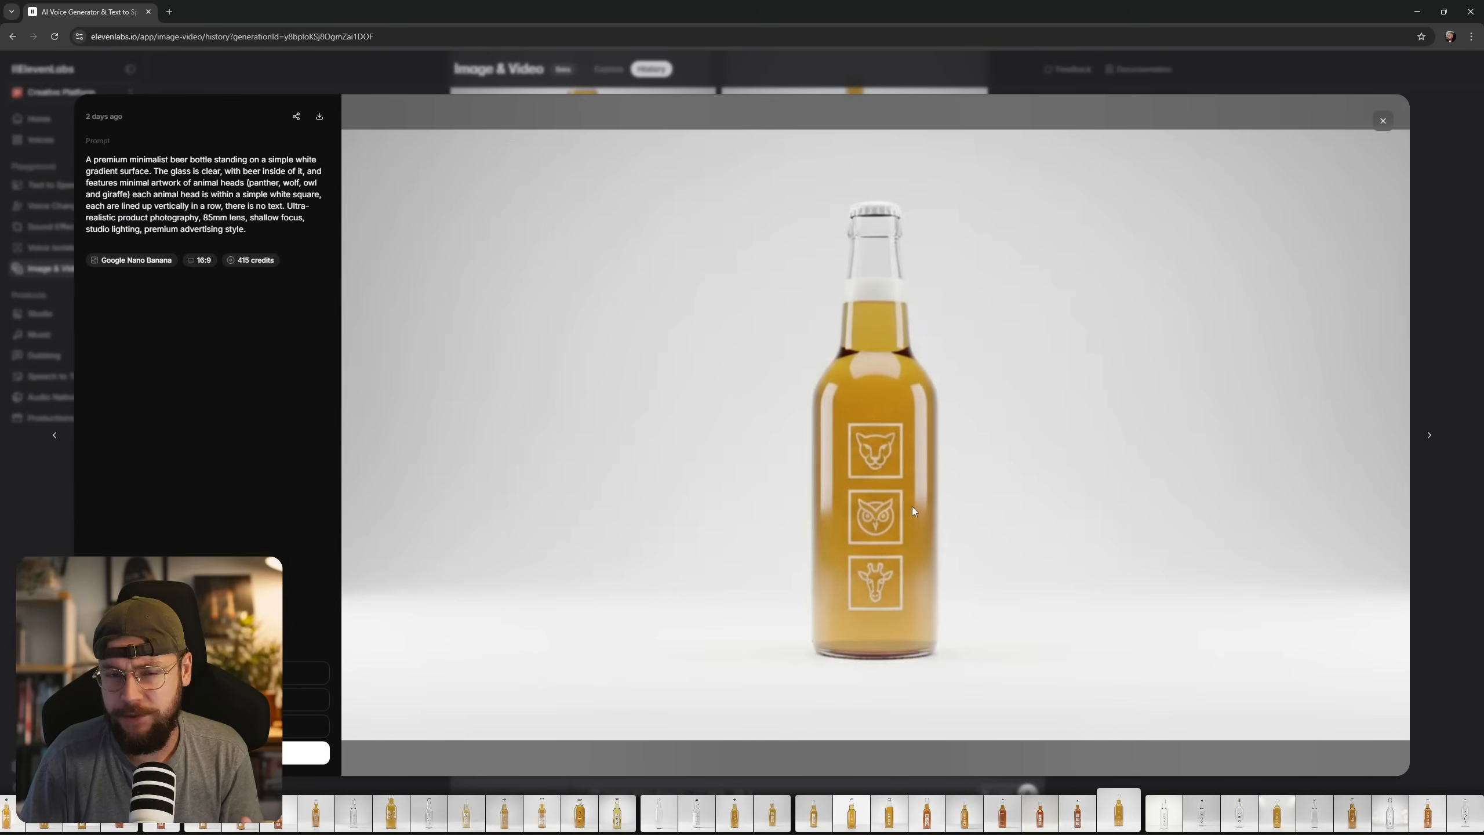
{"action": "left_click", "coordinate": [1380, 125]}
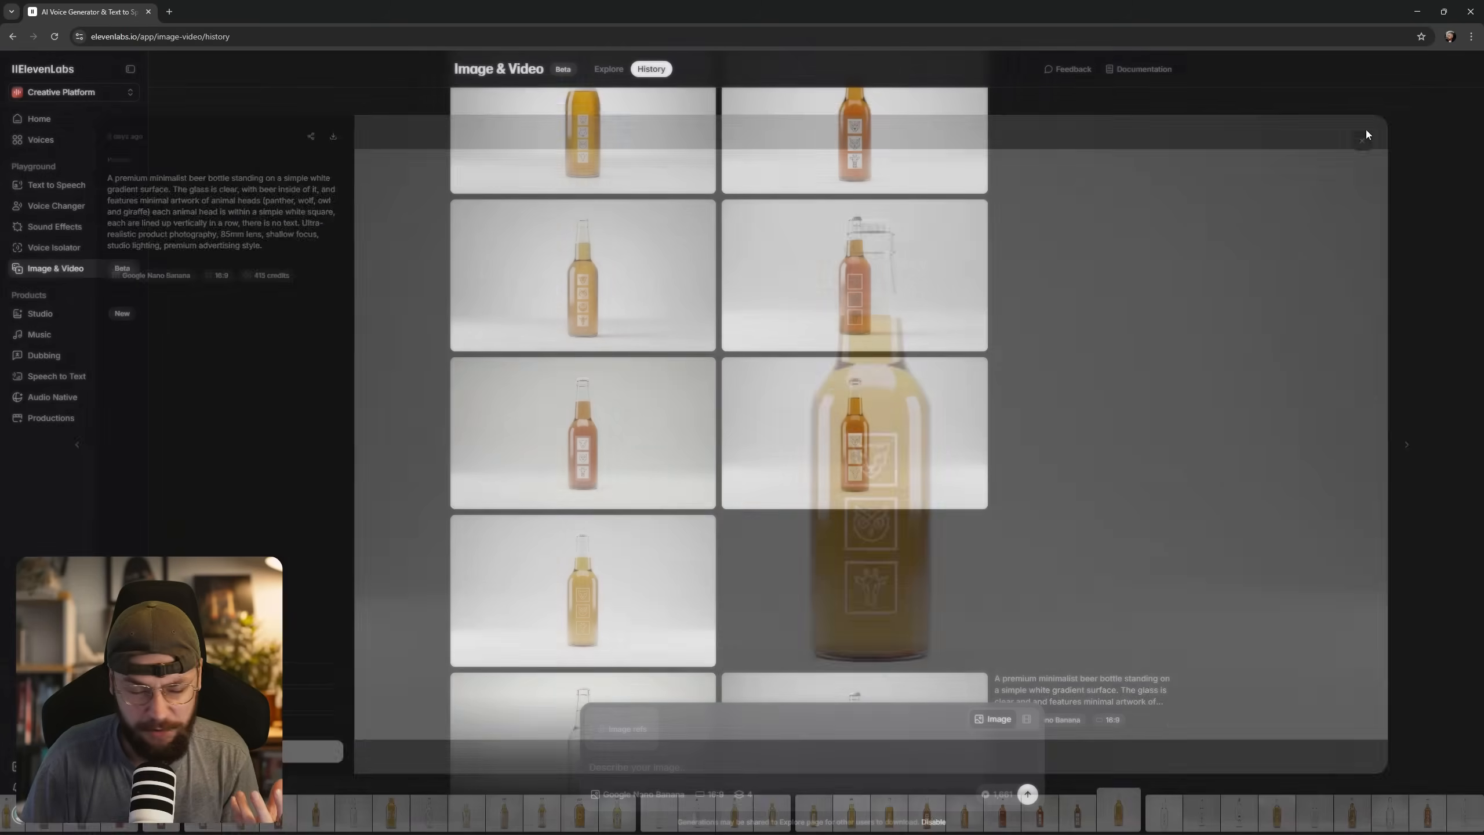
{"action": "scroll", "coordinate": [604, 560], "scroll_direction": "up", "scroll_amount": 2}
{"action": "scroll", "coordinate": [604, 560], "scroll_direction": "down", "scroll_amount": 3}
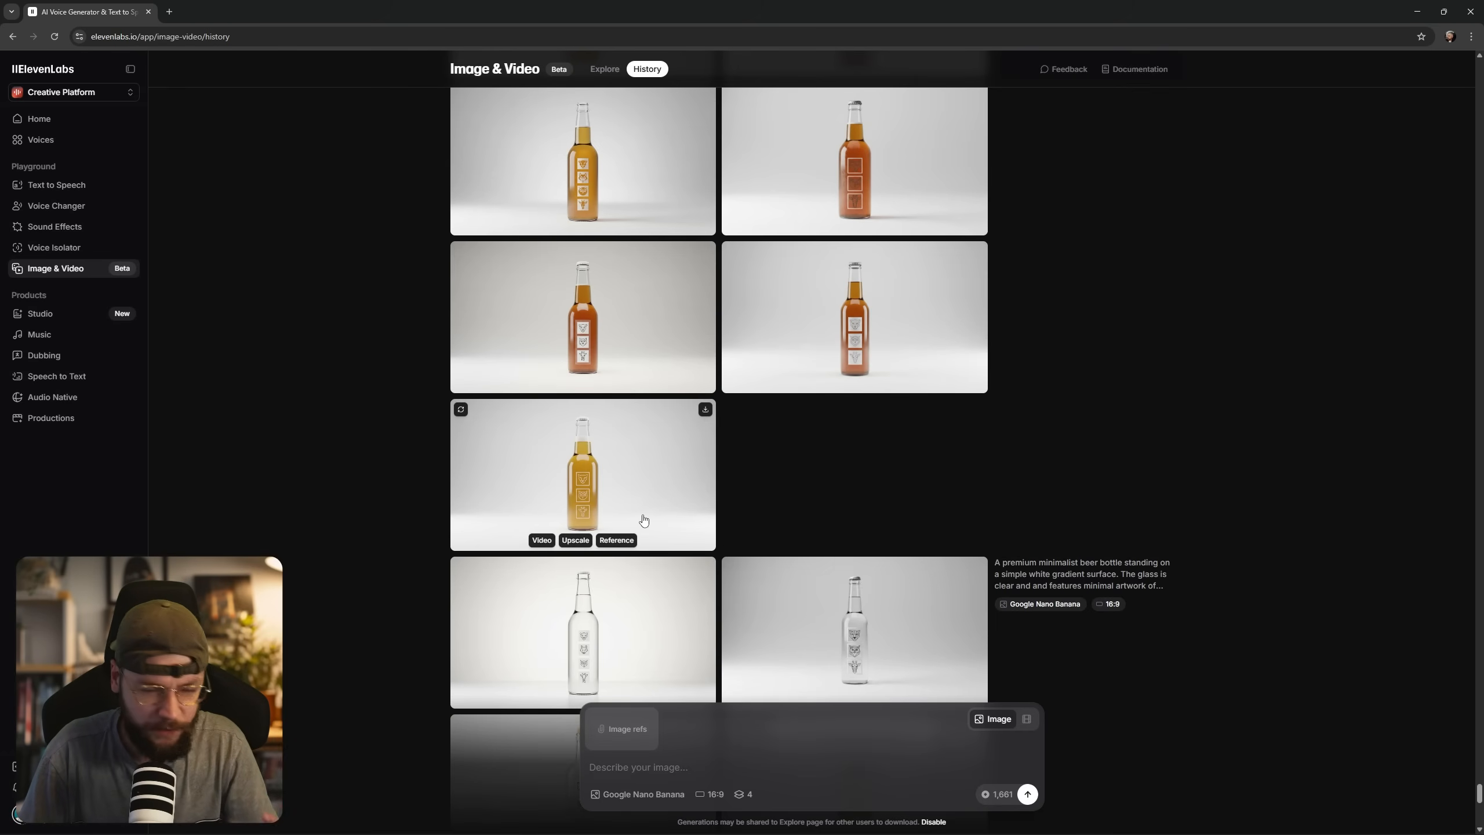
{"action": "left_click", "coordinate": [657, 463]}
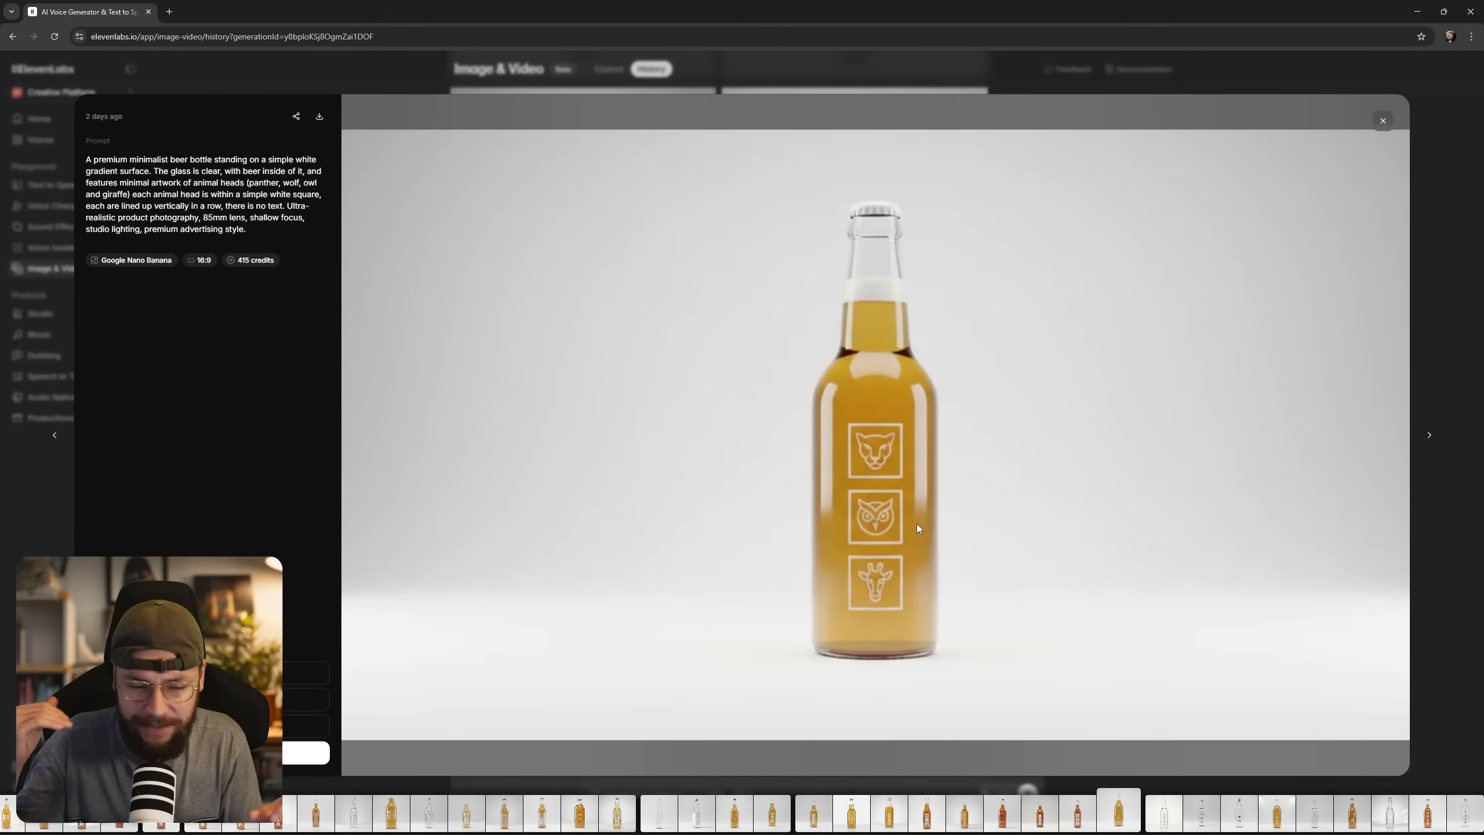
{"action": "key", "text": "Escape"}
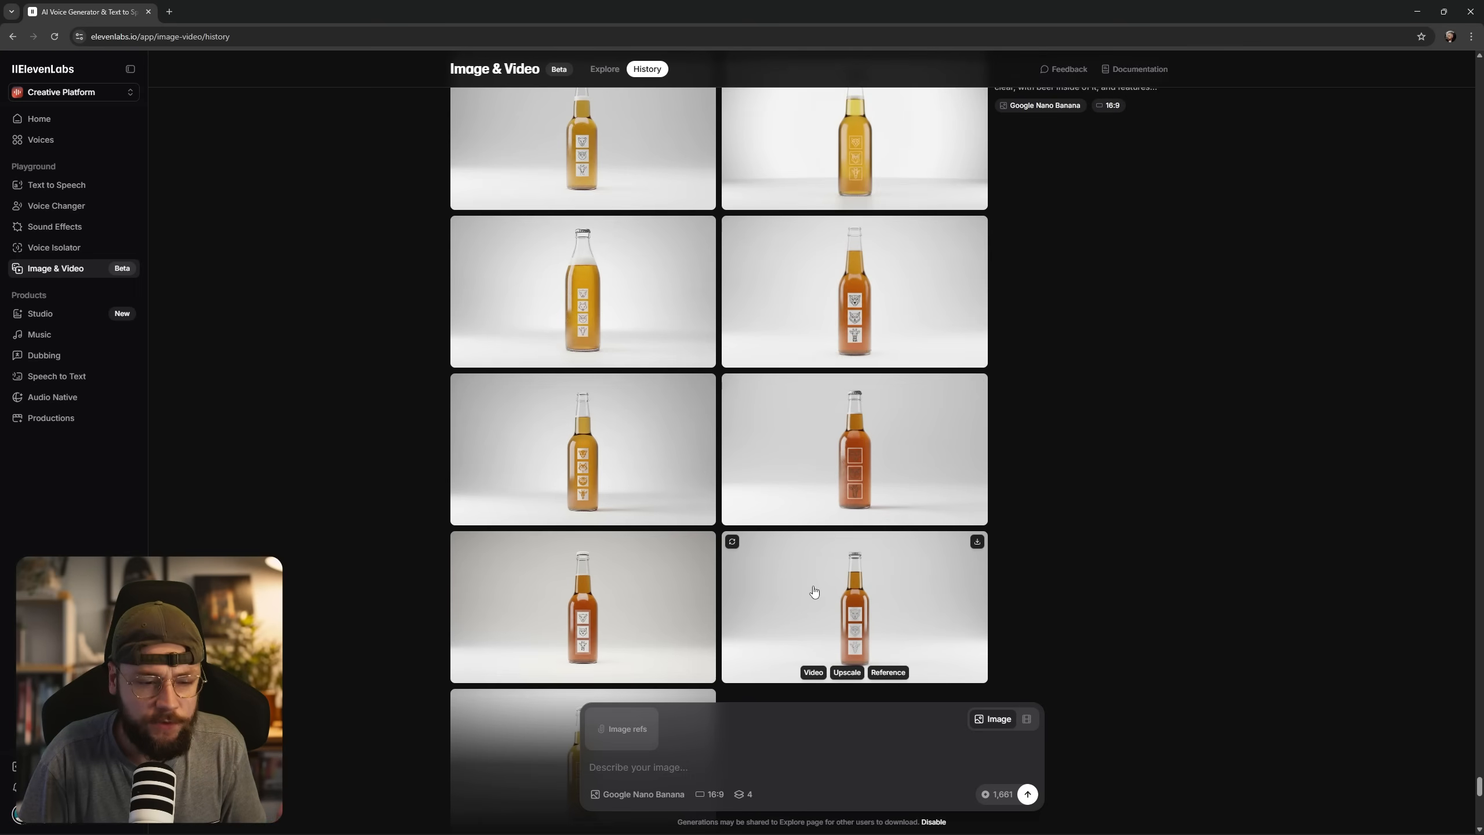
Browse the other beer bottle variations and inspect the one with four animal squares in a two-by-two grid.
{"action": "scroll", "coordinate": [813, 587], "scroll_direction": "down", "scroll_amount": 3}
{"action": "scroll", "coordinate": [814, 590], "scroll_direction": "up", "scroll_amount": 4}
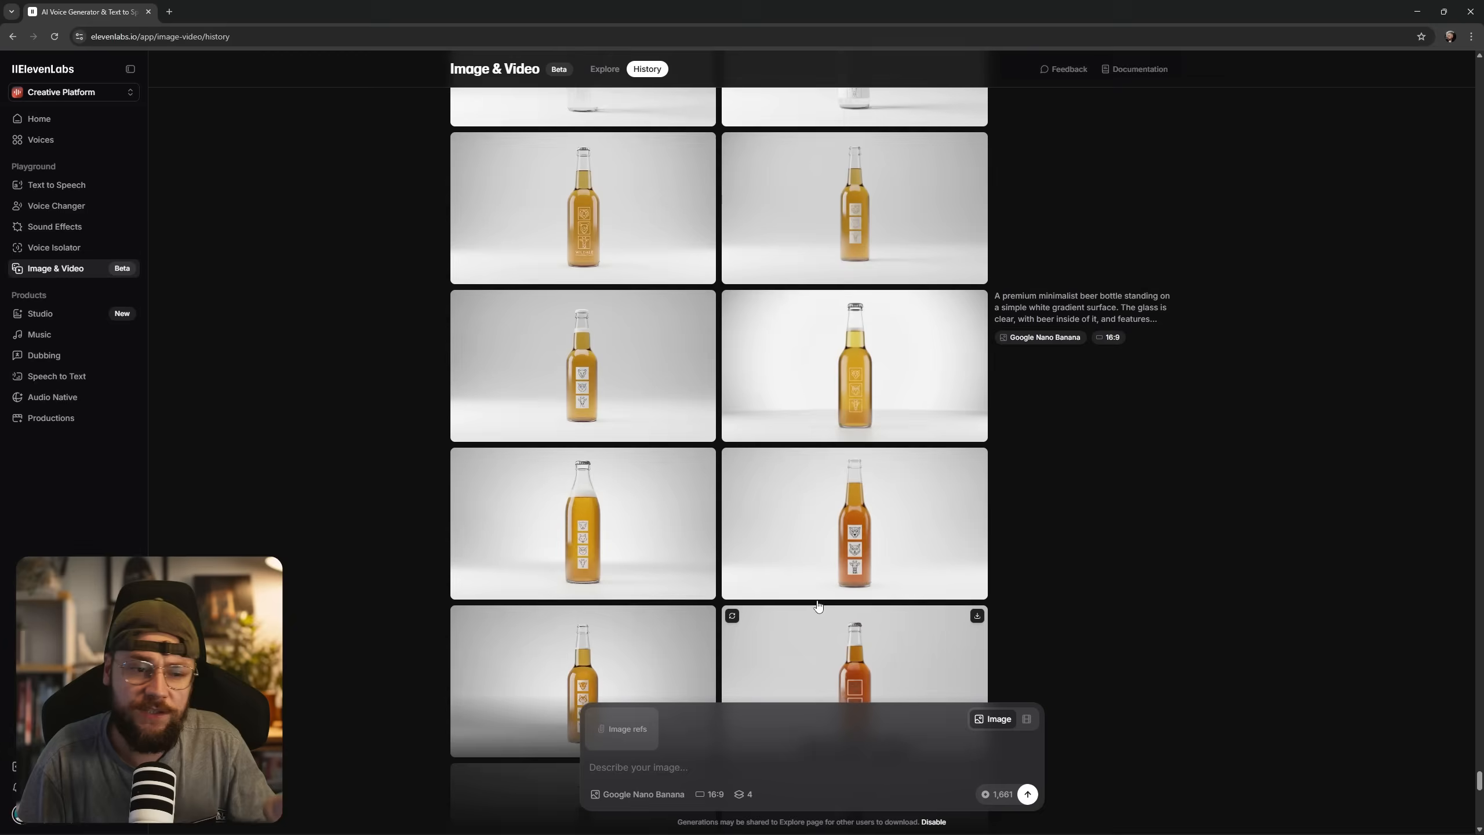
{"action": "scroll", "coordinate": [817, 606], "scroll_direction": "up", "scroll_amount": 3}
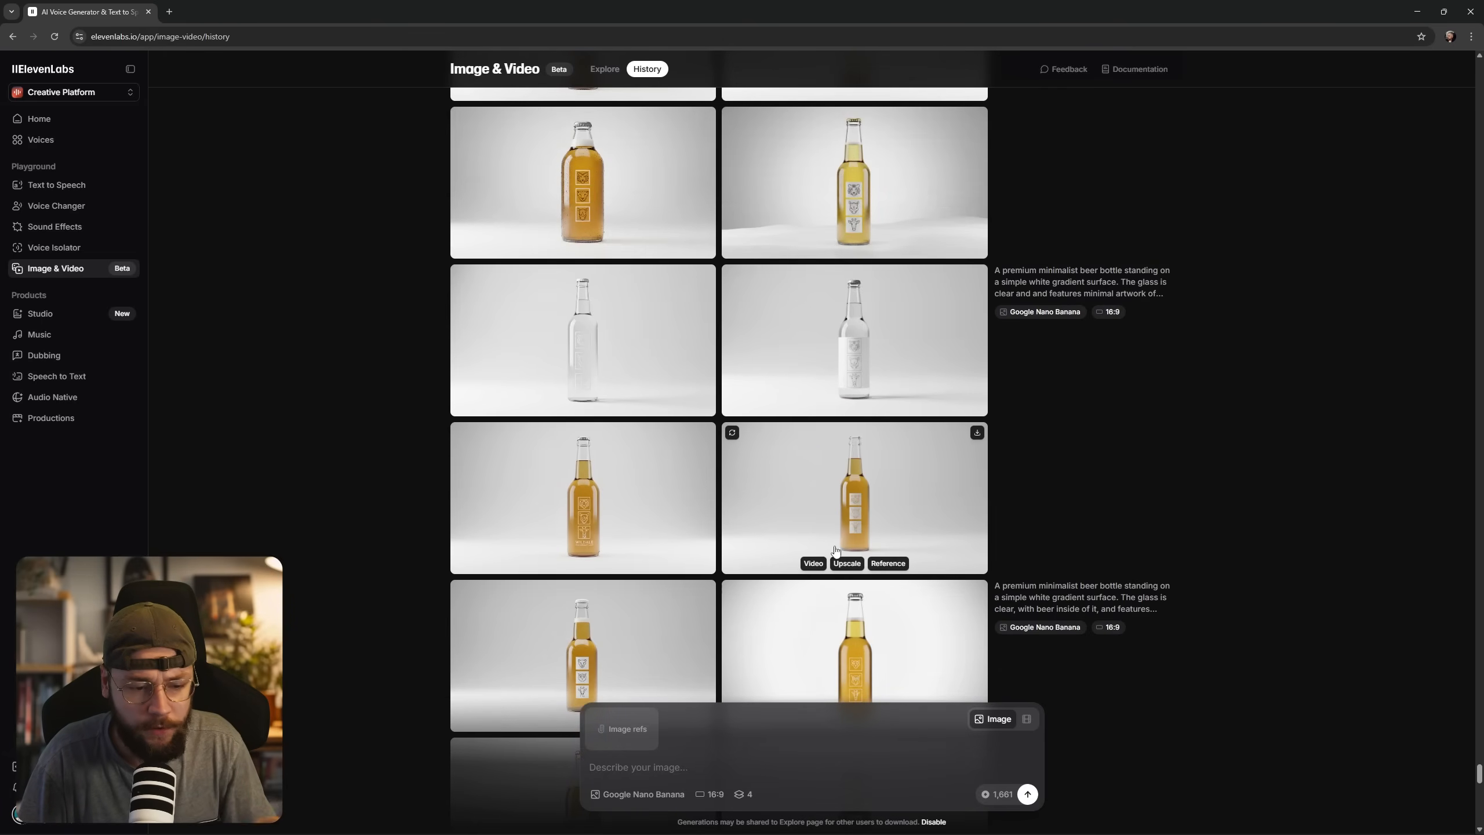
{"action": "scroll", "coordinate": [786, 544], "scroll_direction": "up", "scroll_amount": 1}
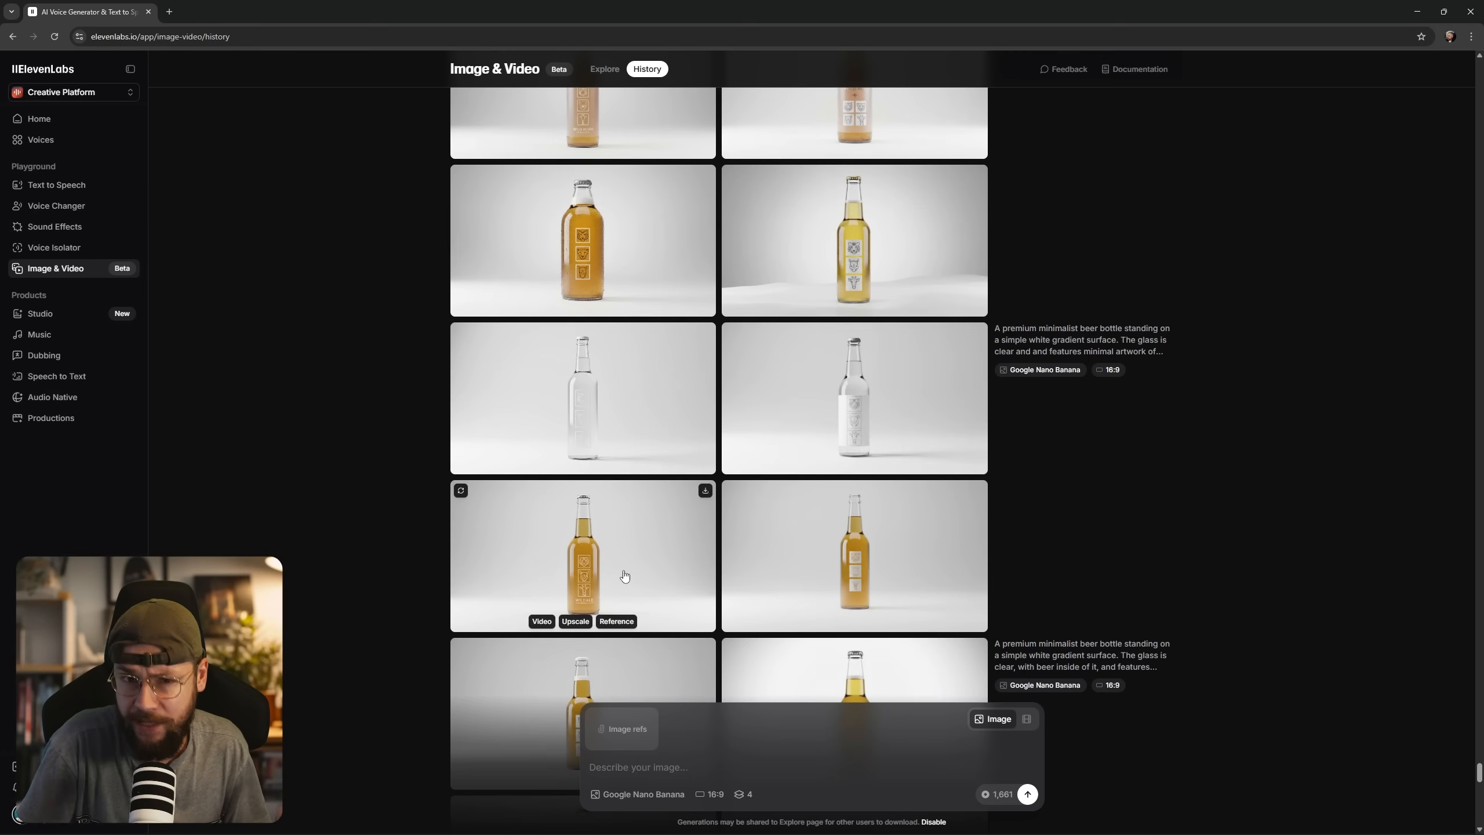
{"action": "scroll", "coordinate": [976, 486], "scroll_direction": "up", "scroll_amount": 10}
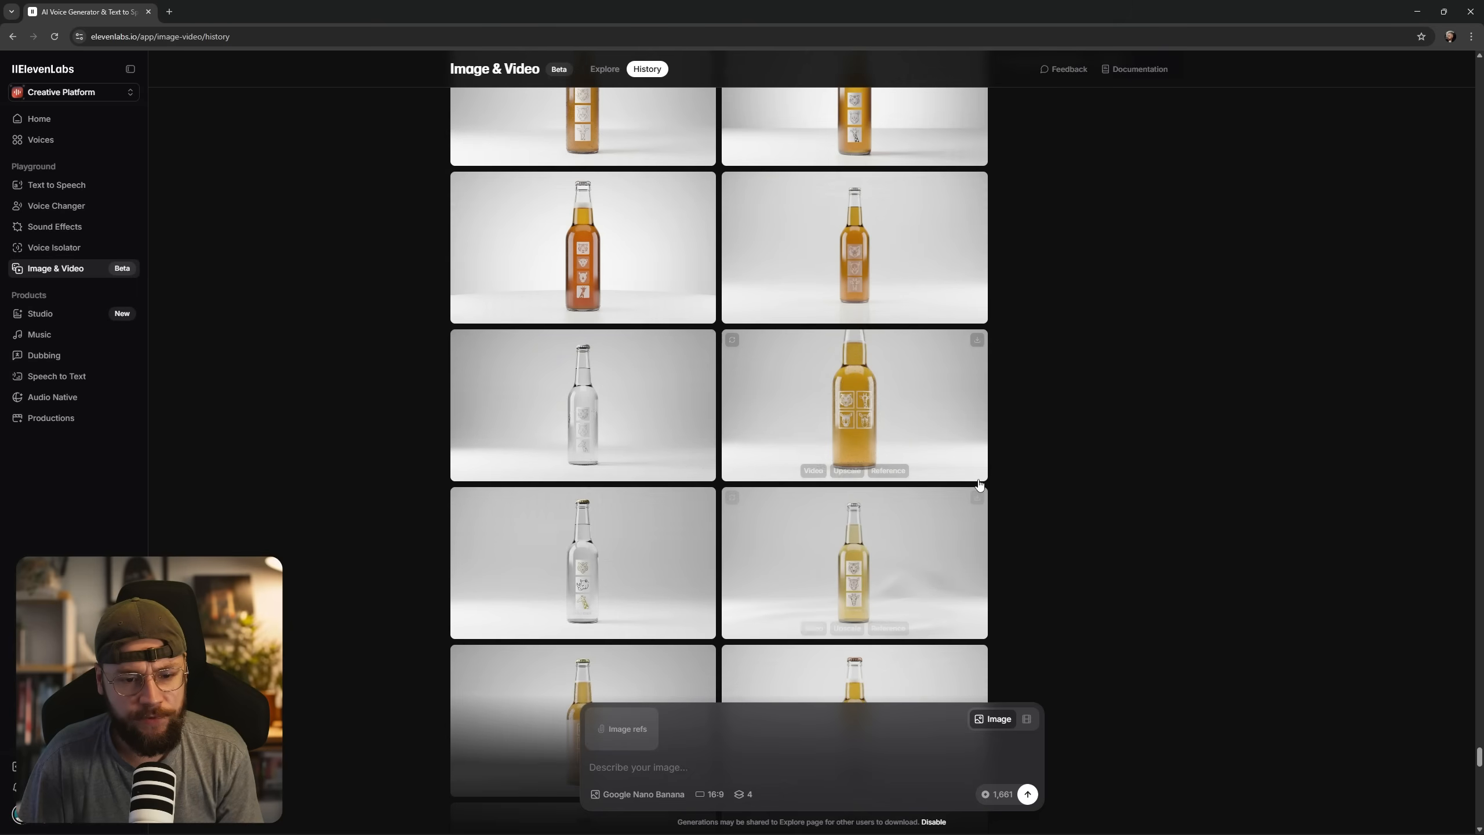
{"action": "left_click", "coordinate": [885, 456]}
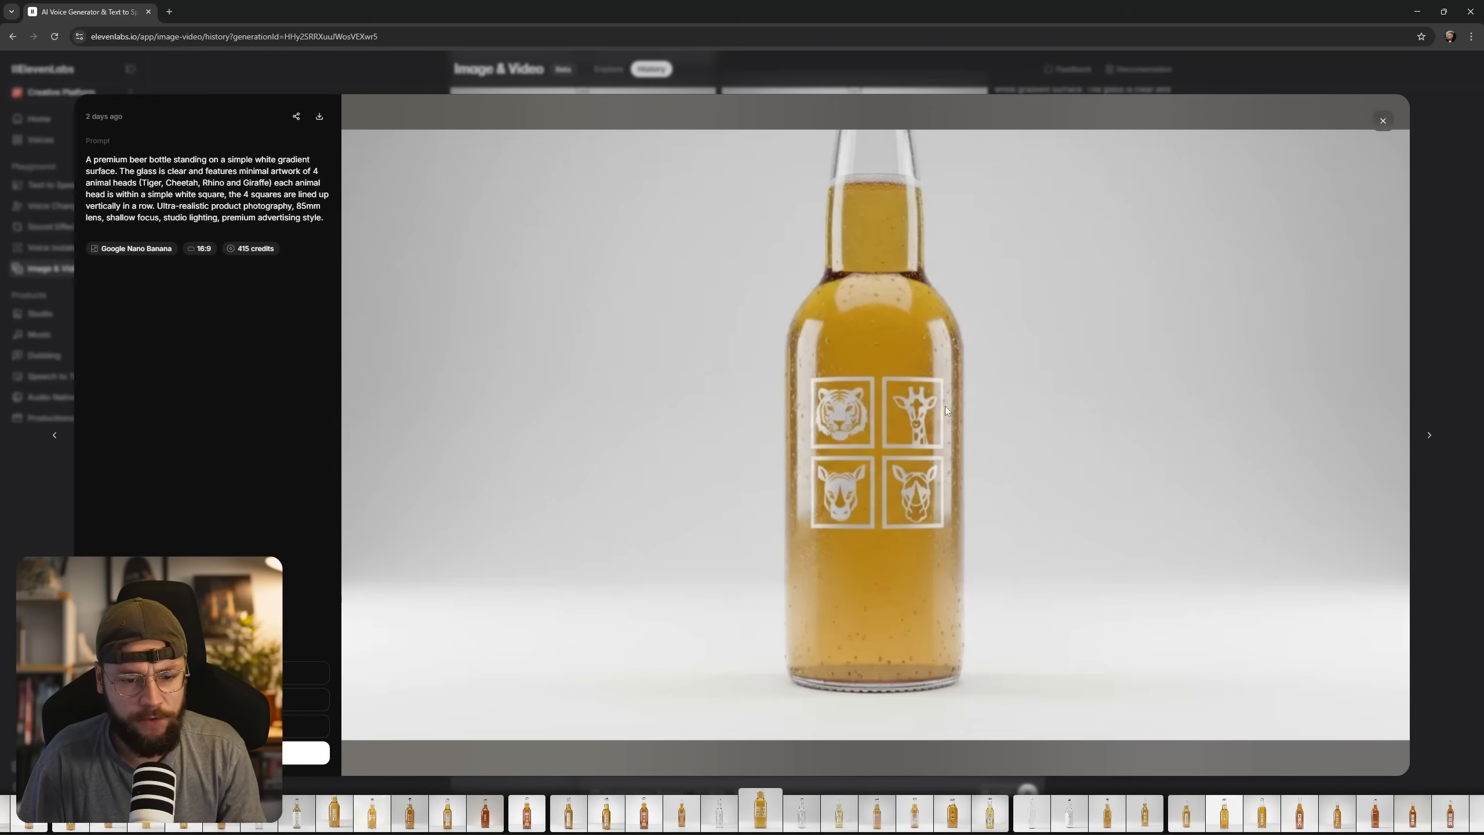
{"action": "left_click", "coordinate": [1383, 122]}
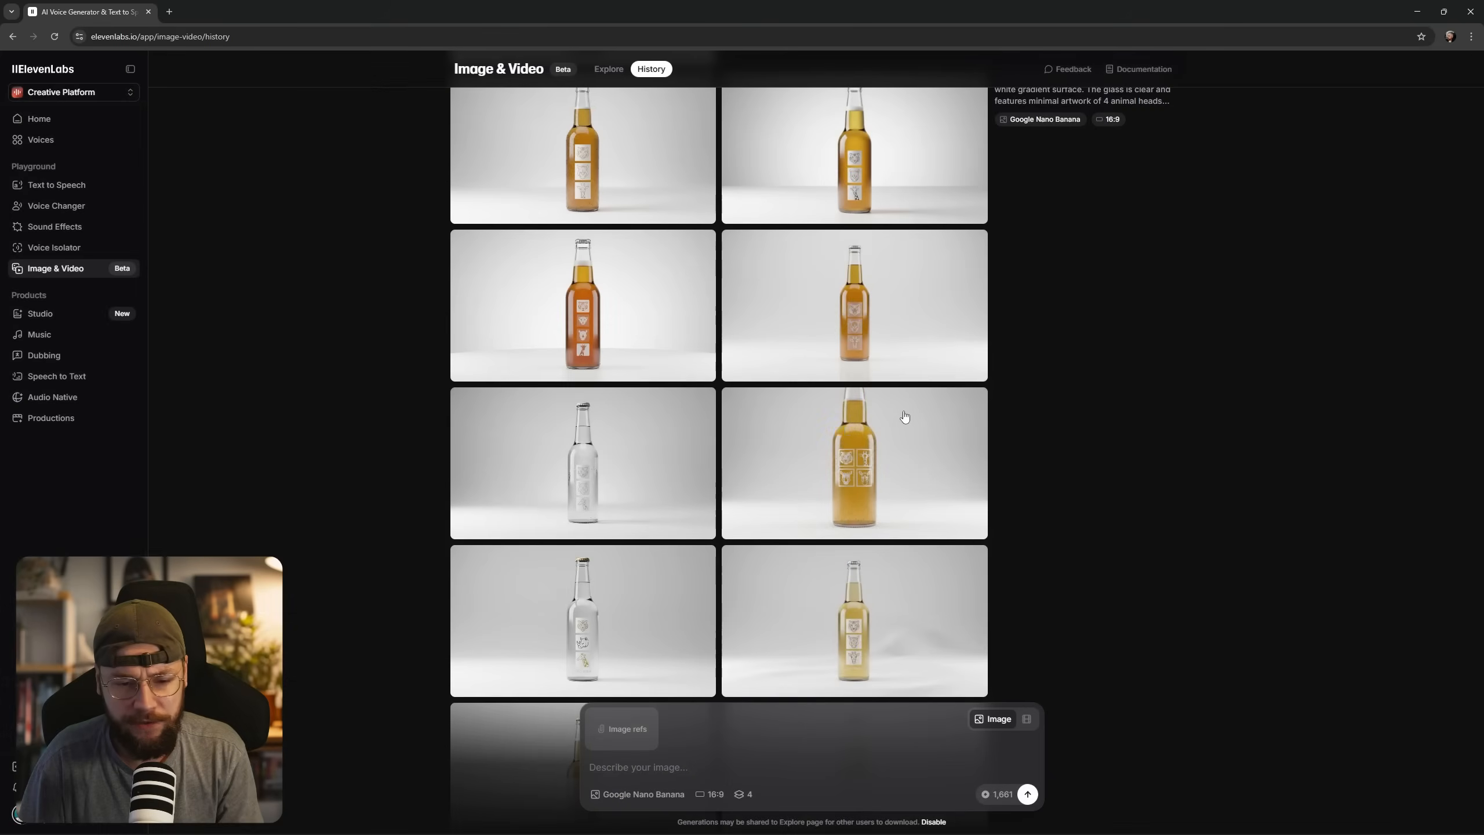
Inspect the Wild Craft Brews bottle and the bottle with the full-colour tiger, giraffe, cheetah and rhino label.
{"action": "scroll", "coordinate": [808, 484], "scroll_direction": "up", "scroll_amount": 11}
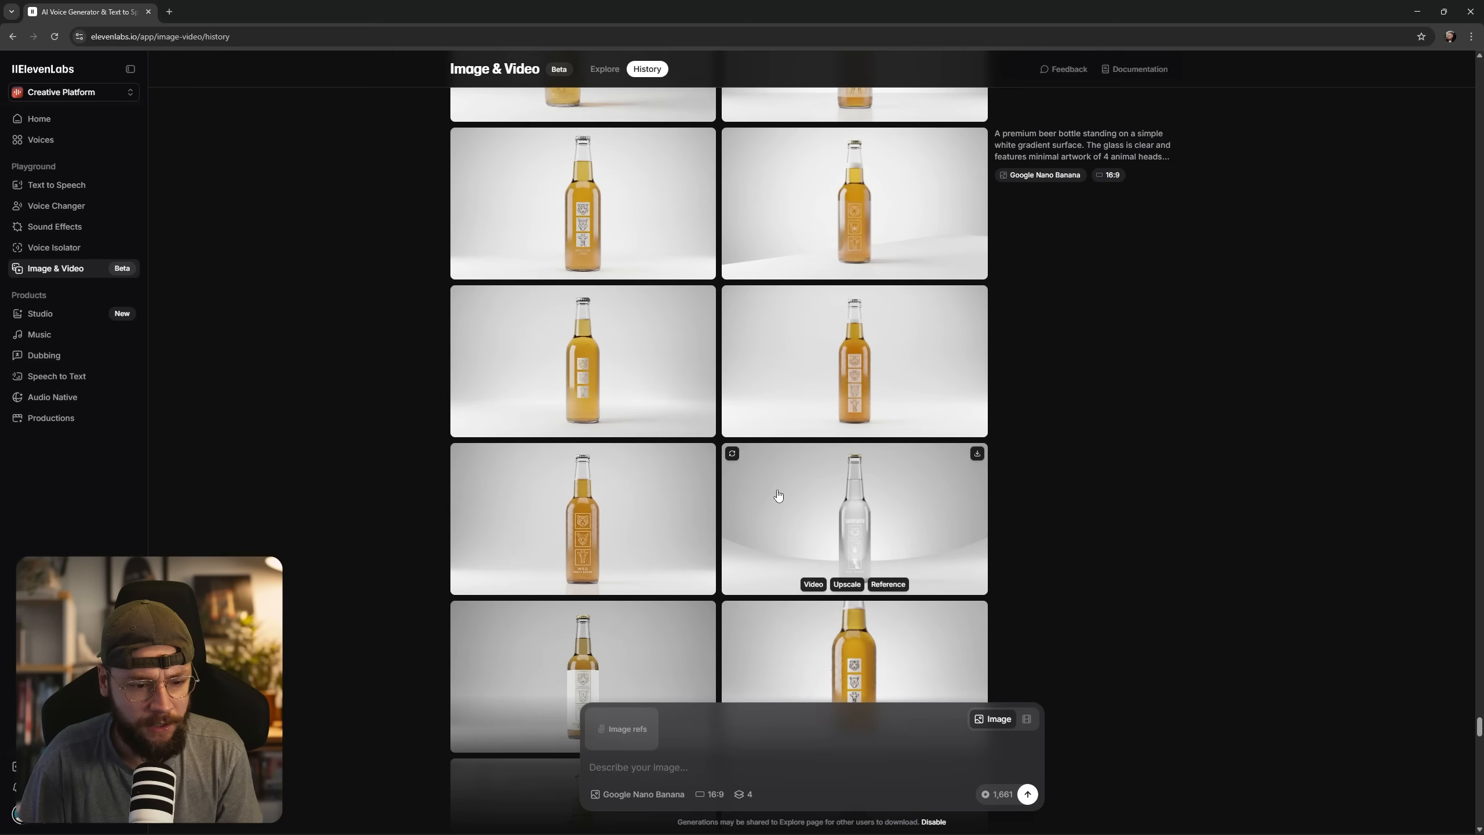
{"action": "left_click", "coordinate": [904, 456]}
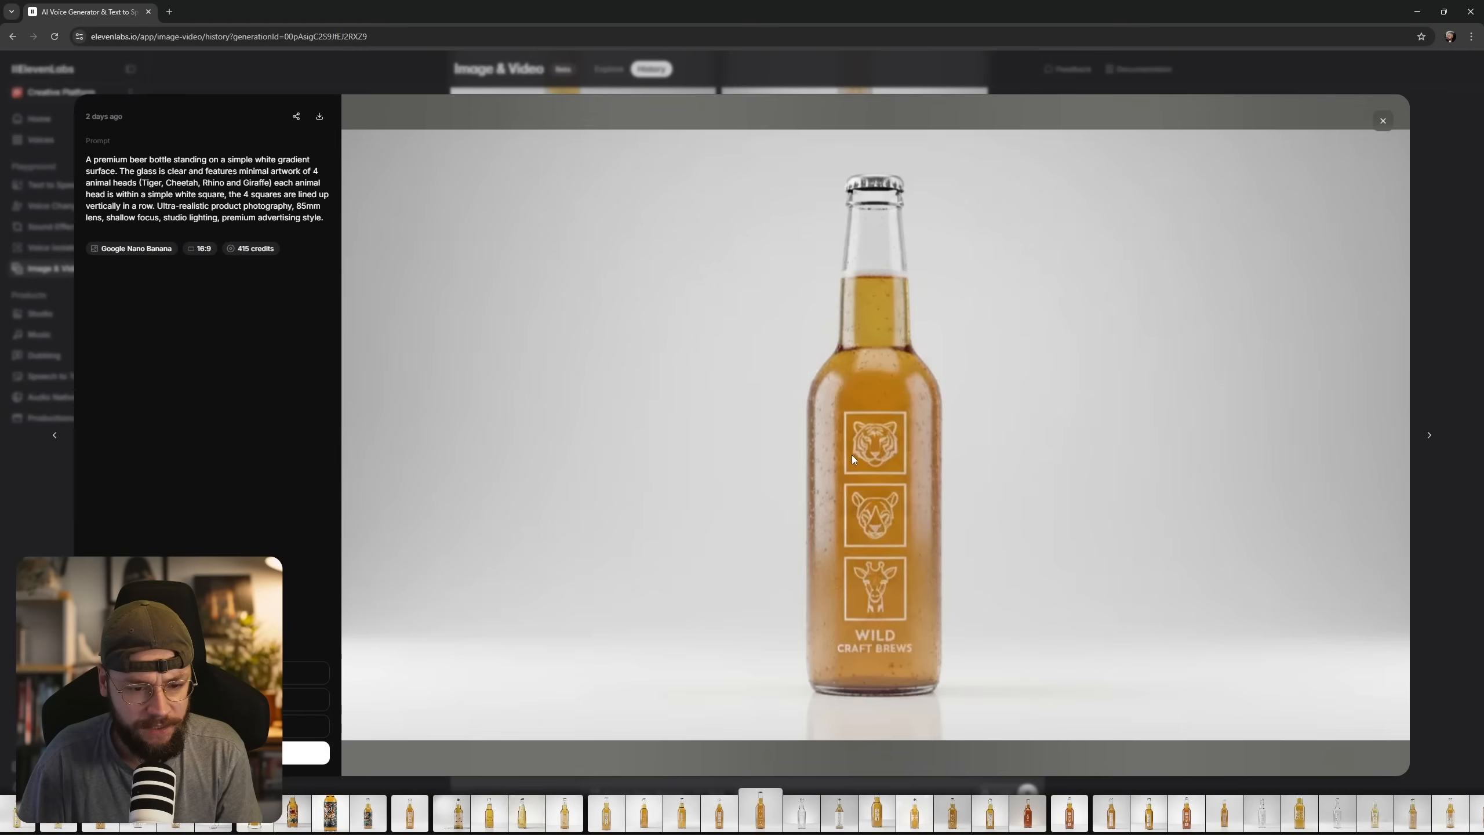
{"action": "key", "text": "Escape"}
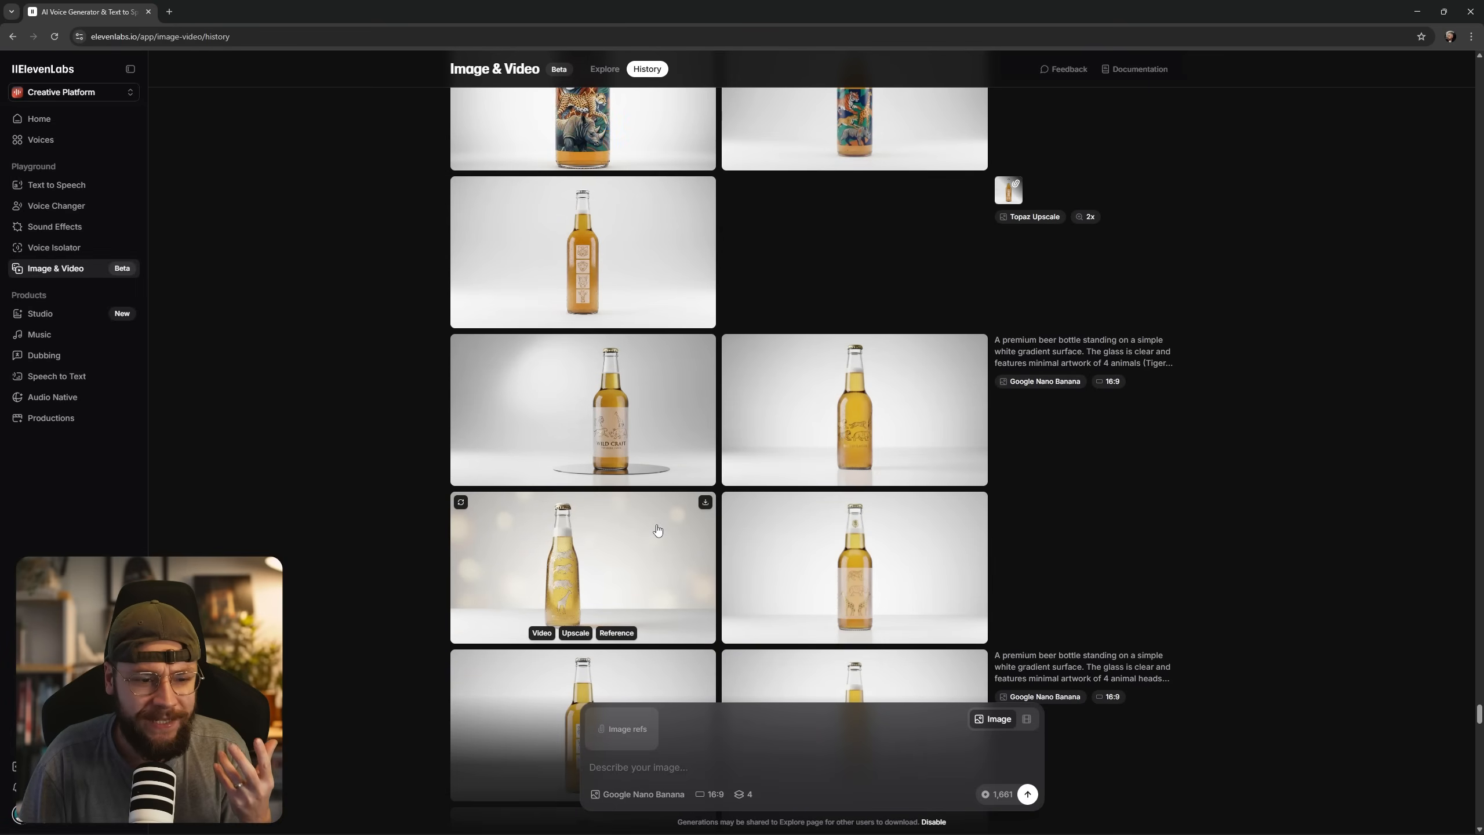
{"action": "scroll", "coordinate": [670, 538], "scroll_direction": "up", "scroll_amount": 5}
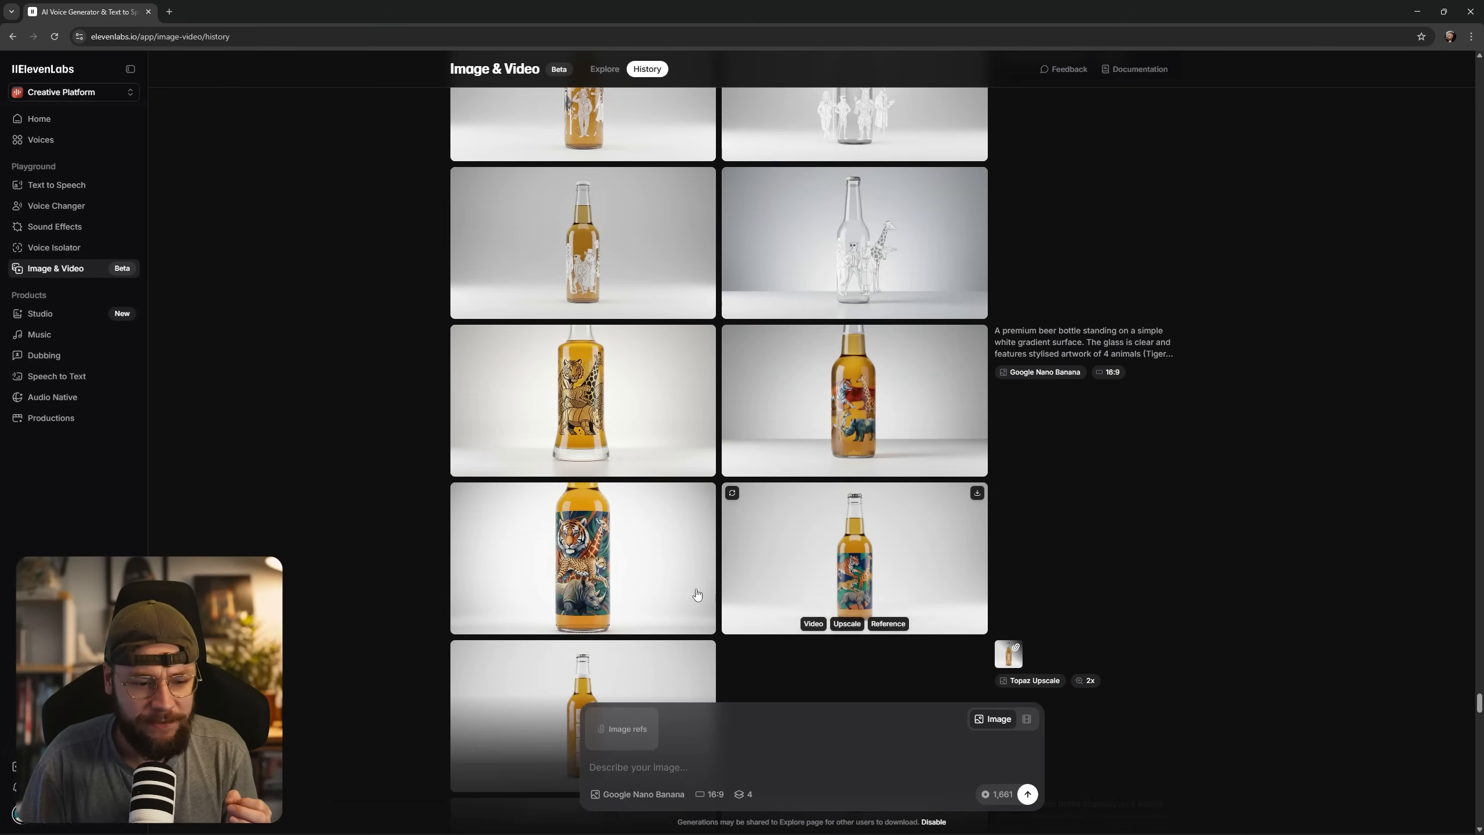
{"action": "left_click", "coordinate": [610, 575]}
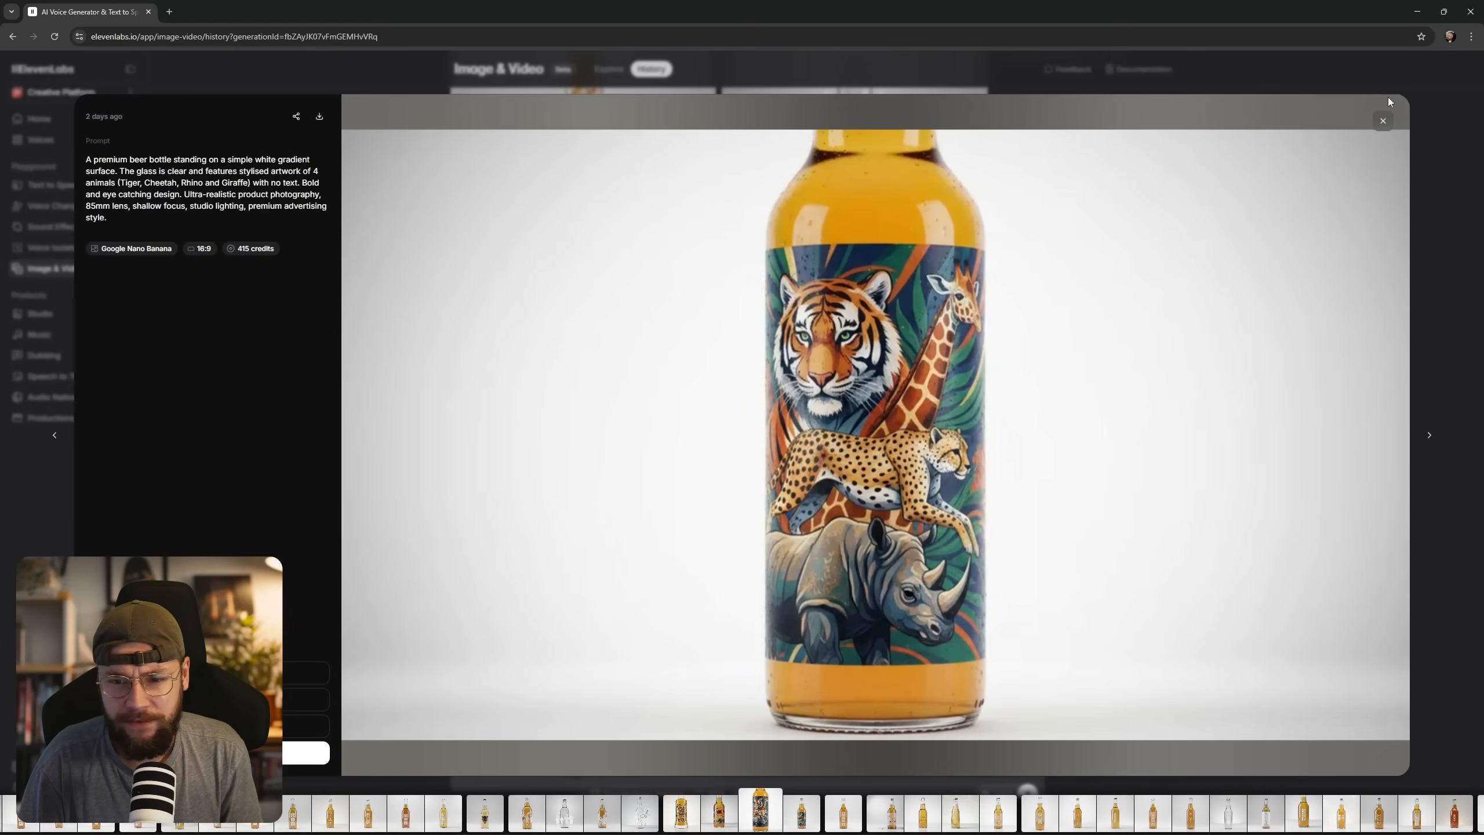
{"action": "left_click", "coordinate": [1384, 121]}
Browse the three- and four-animal bottle generations and inspect the Primal Lager bottle with its prompt.
{"action": "scroll", "coordinate": [817, 410], "scroll_direction": "up", "scroll_amount": 10}
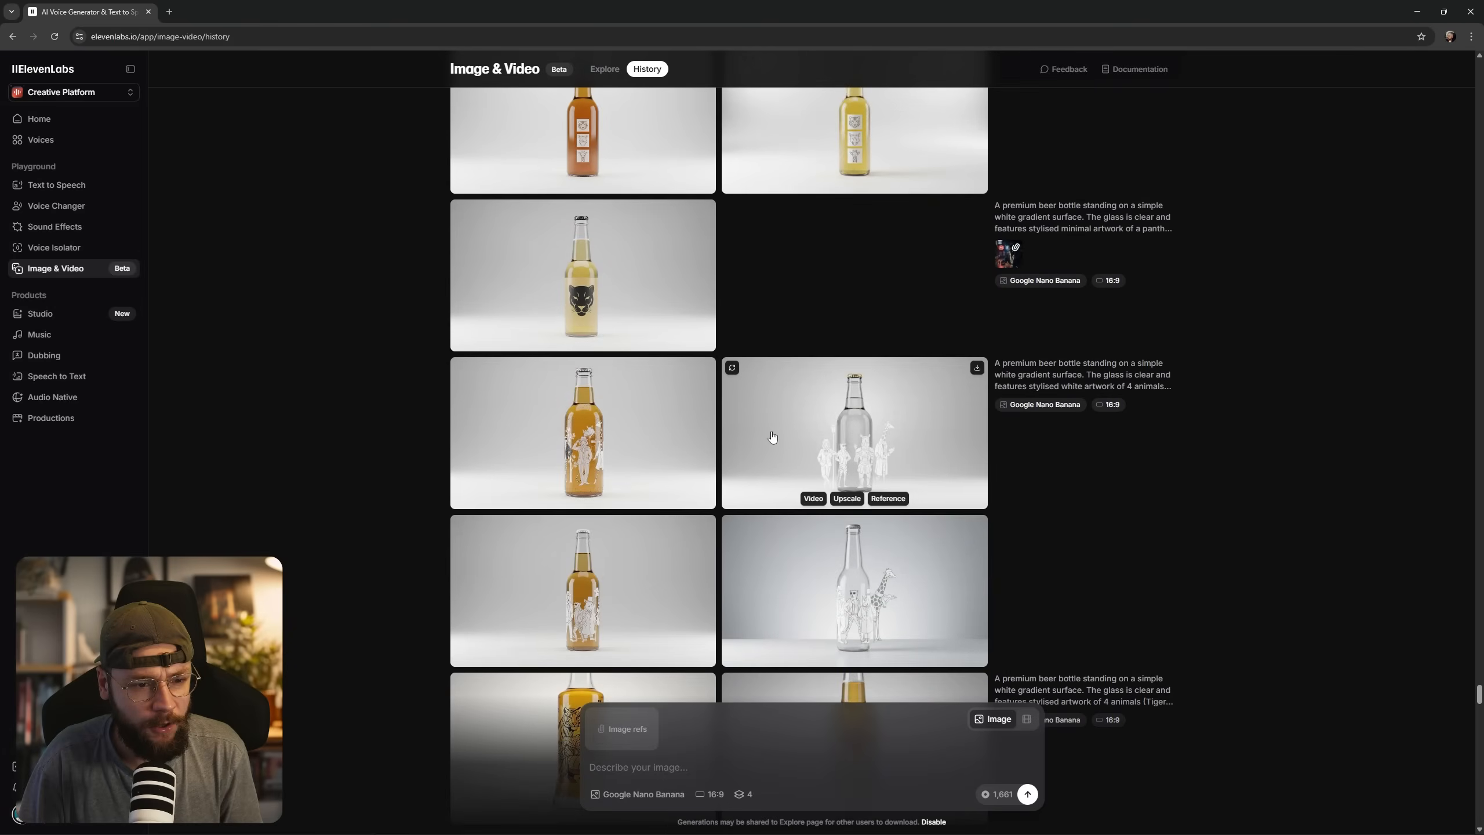
{"action": "scroll", "coordinate": [777, 457], "scroll_direction": "up", "scroll_amount": 10}
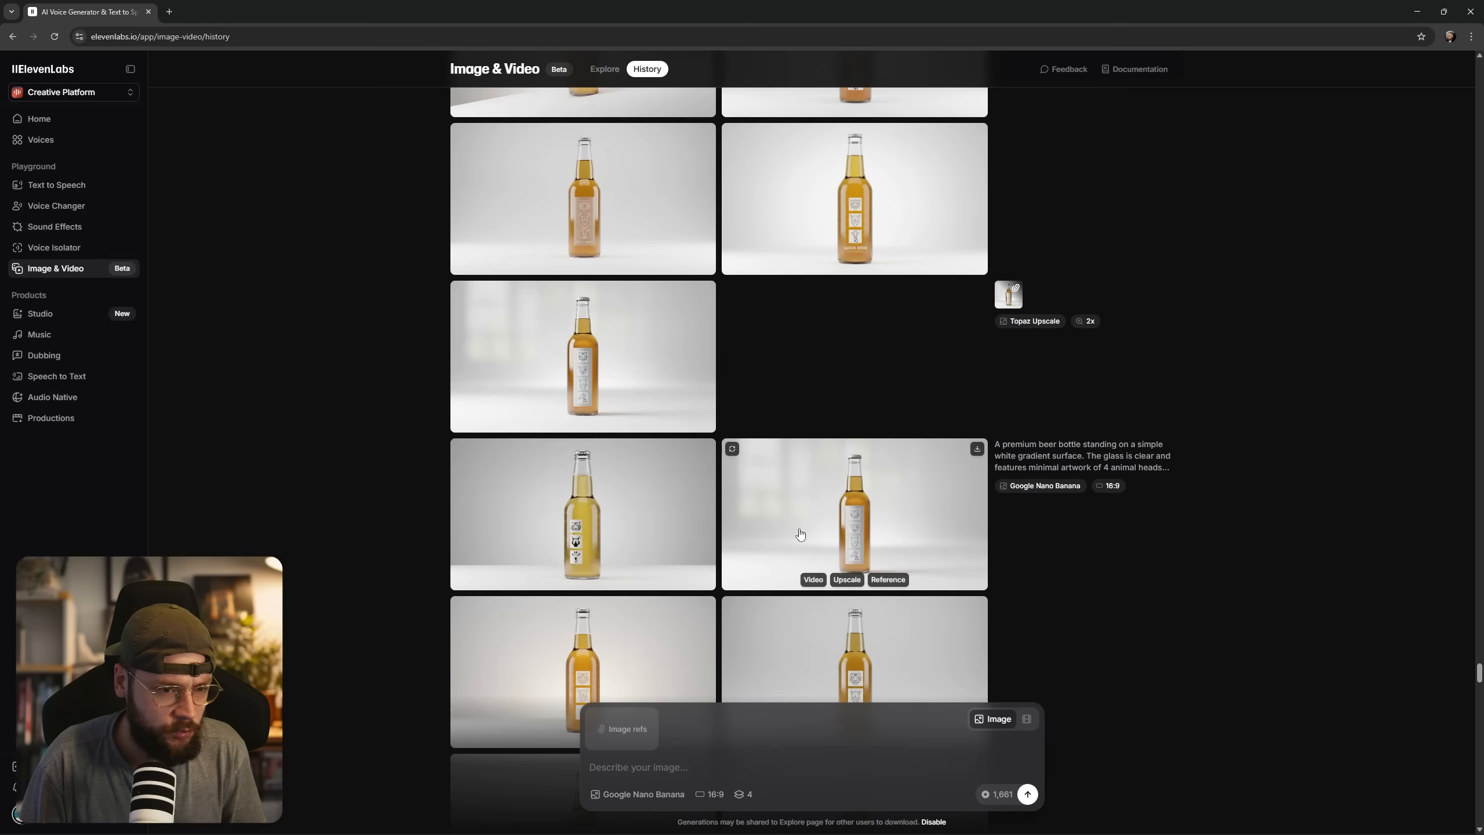
{"action": "scroll", "coordinate": [806, 567], "scroll_direction": "up", "scroll_amount": 7}
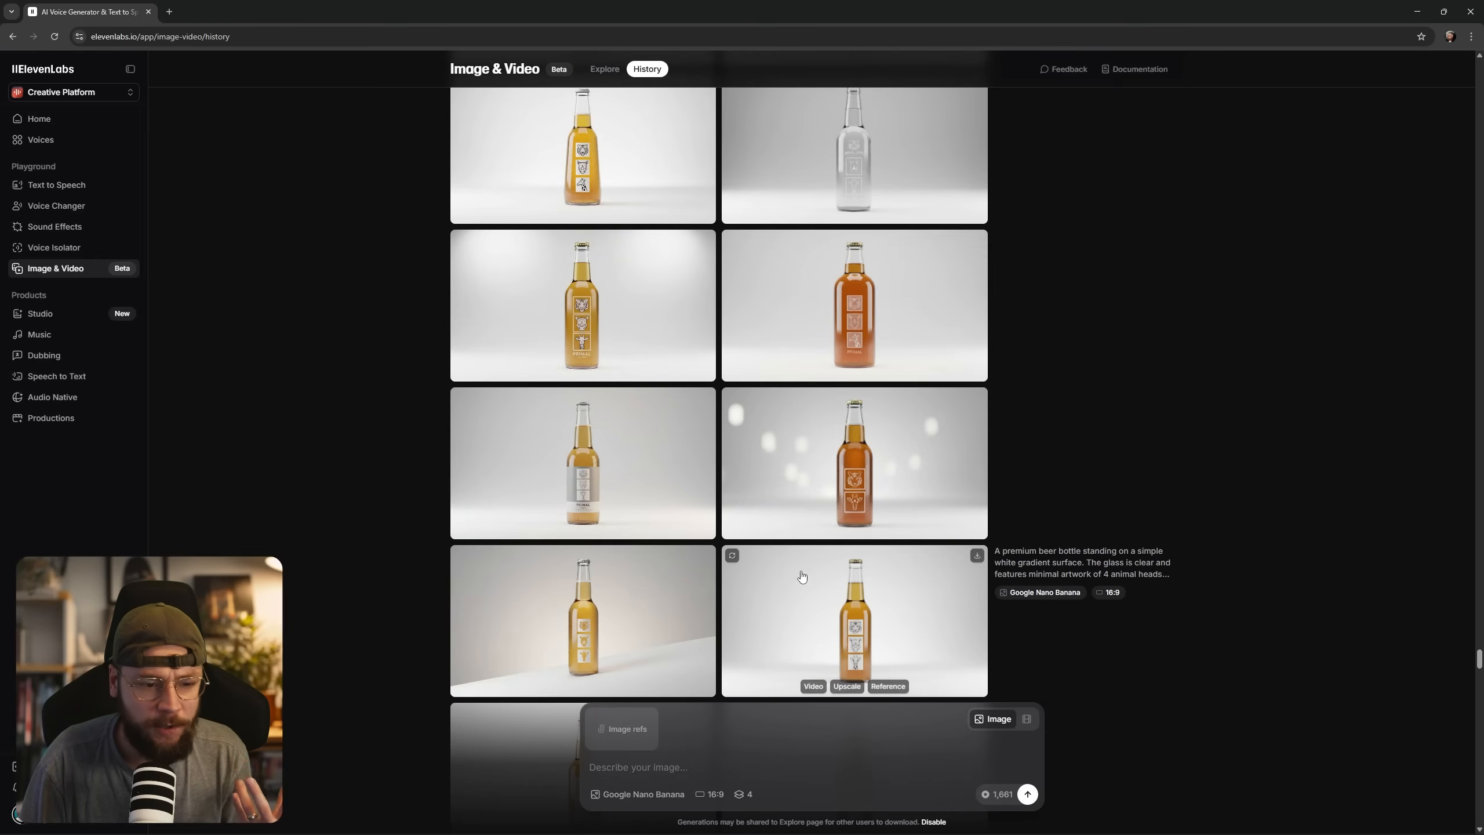
{"action": "scroll", "coordinate": [816, 601], "scroll_direction": "up", "scroll_amount": 2}
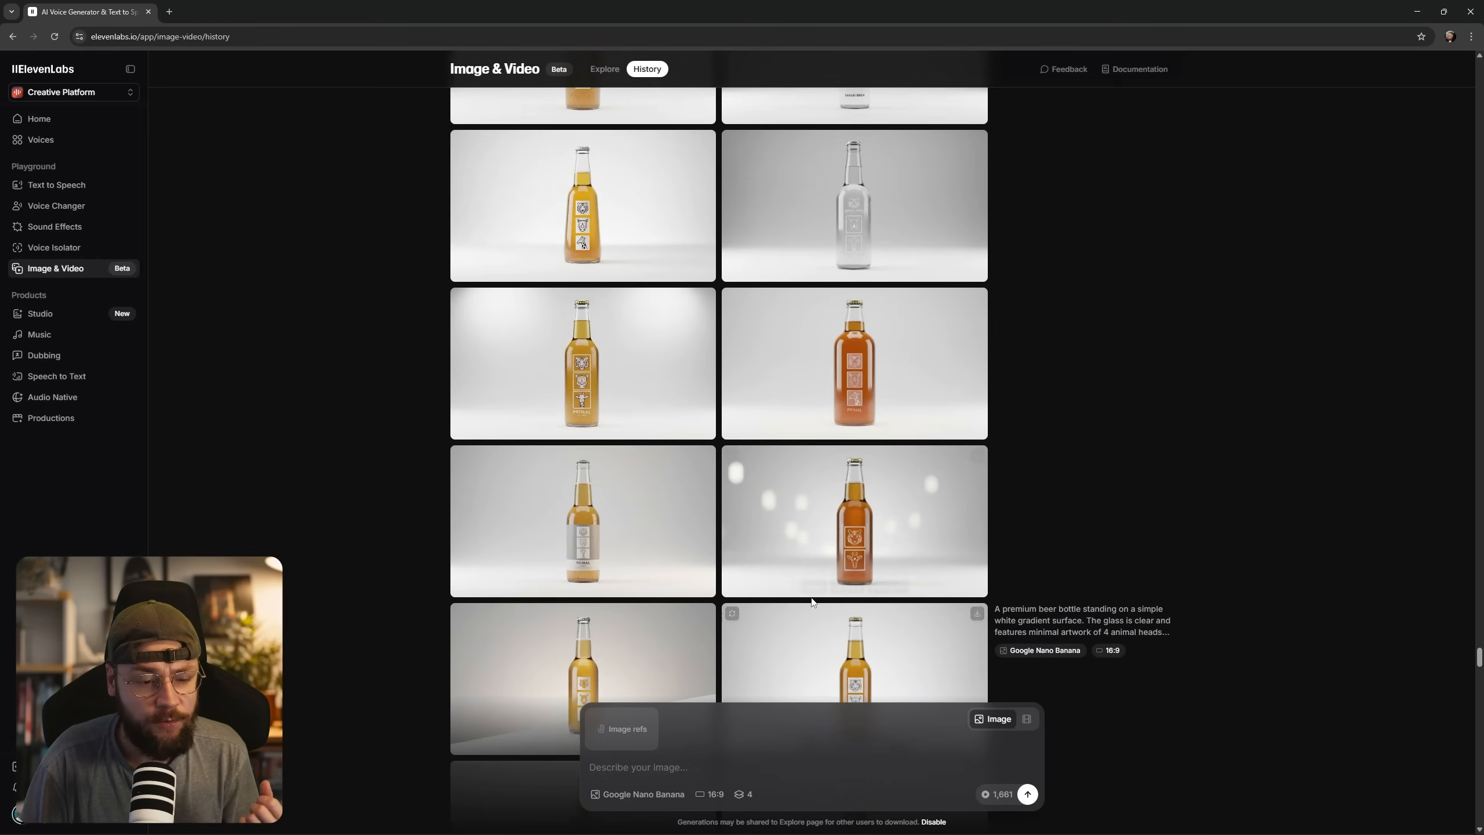
{"action": "left_click", "coordinate": [602, 535]}
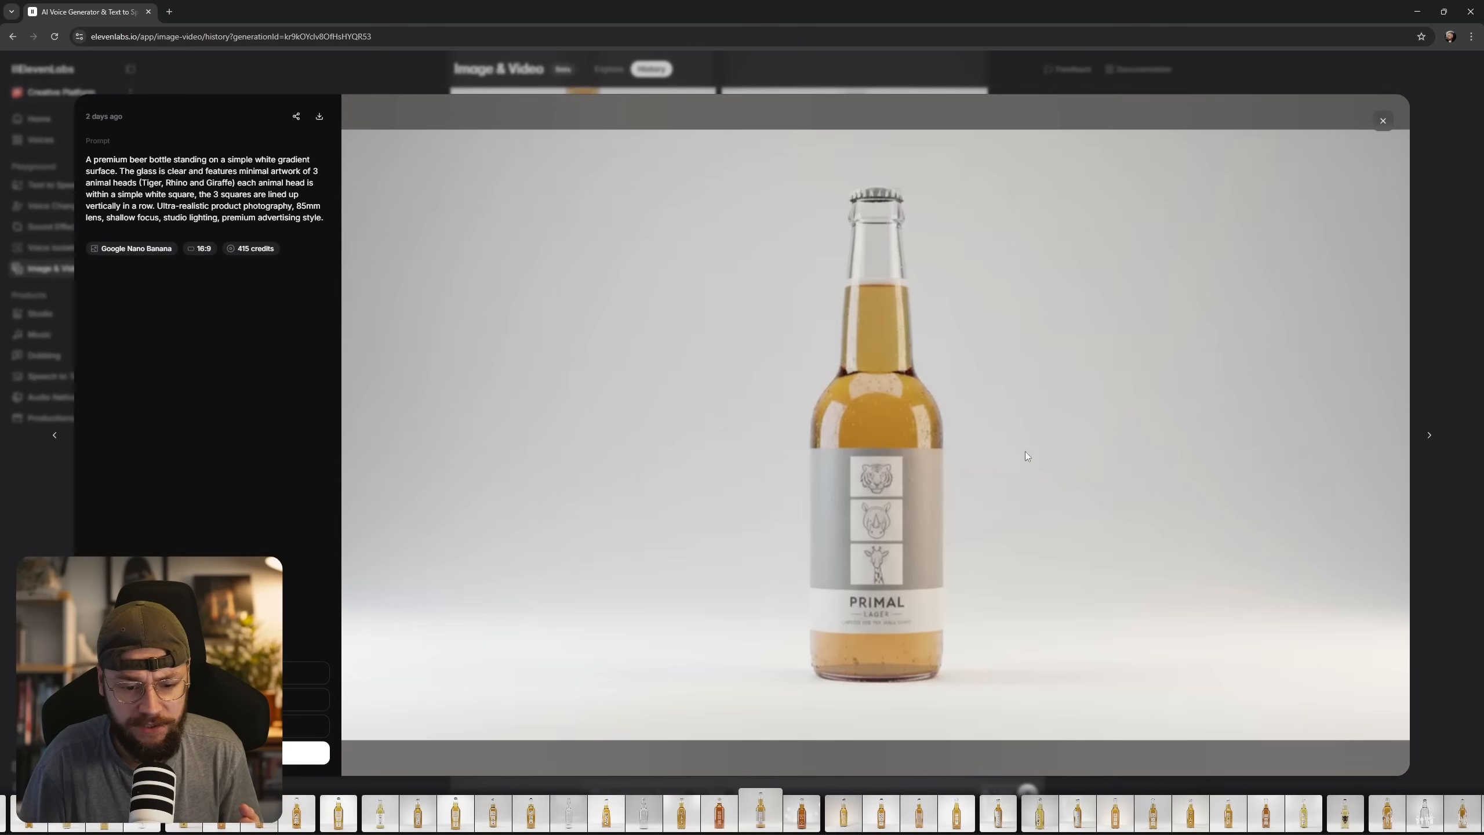
{"action": "left_click", "coordinate": [1388, 125]}
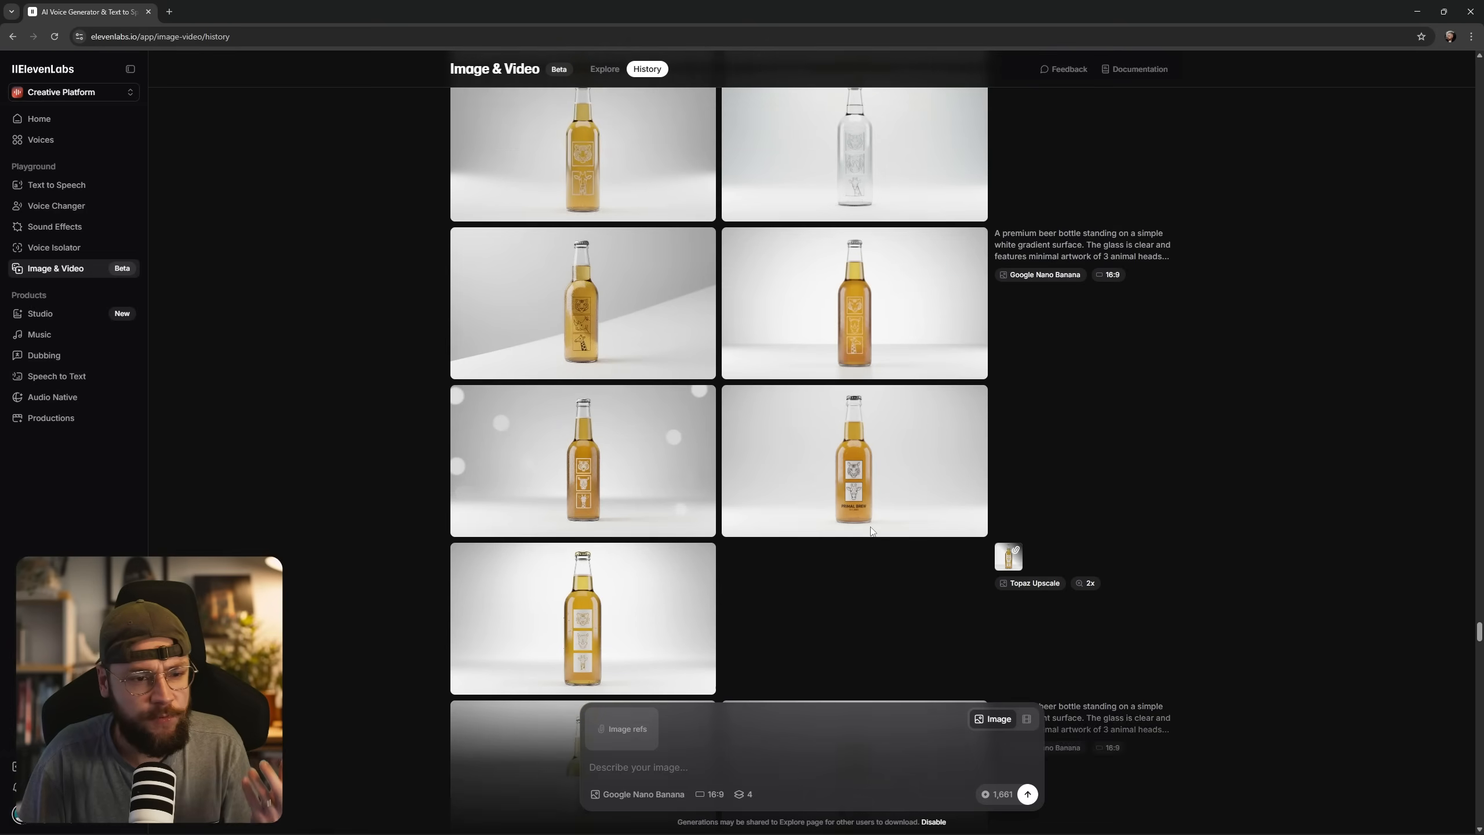
Inspect the embossed red-amber bottle with the tiger, rhino and giraffe squares, including the prompt that made it.
{"action": "scroll", "coordinate": [871, 530], "scroll_direction": "up", "scroll_amount": 5}
{"action": "scroll", "coordinate": [871, 530], "scroll_direction": "up", "scroll_amount": 10}
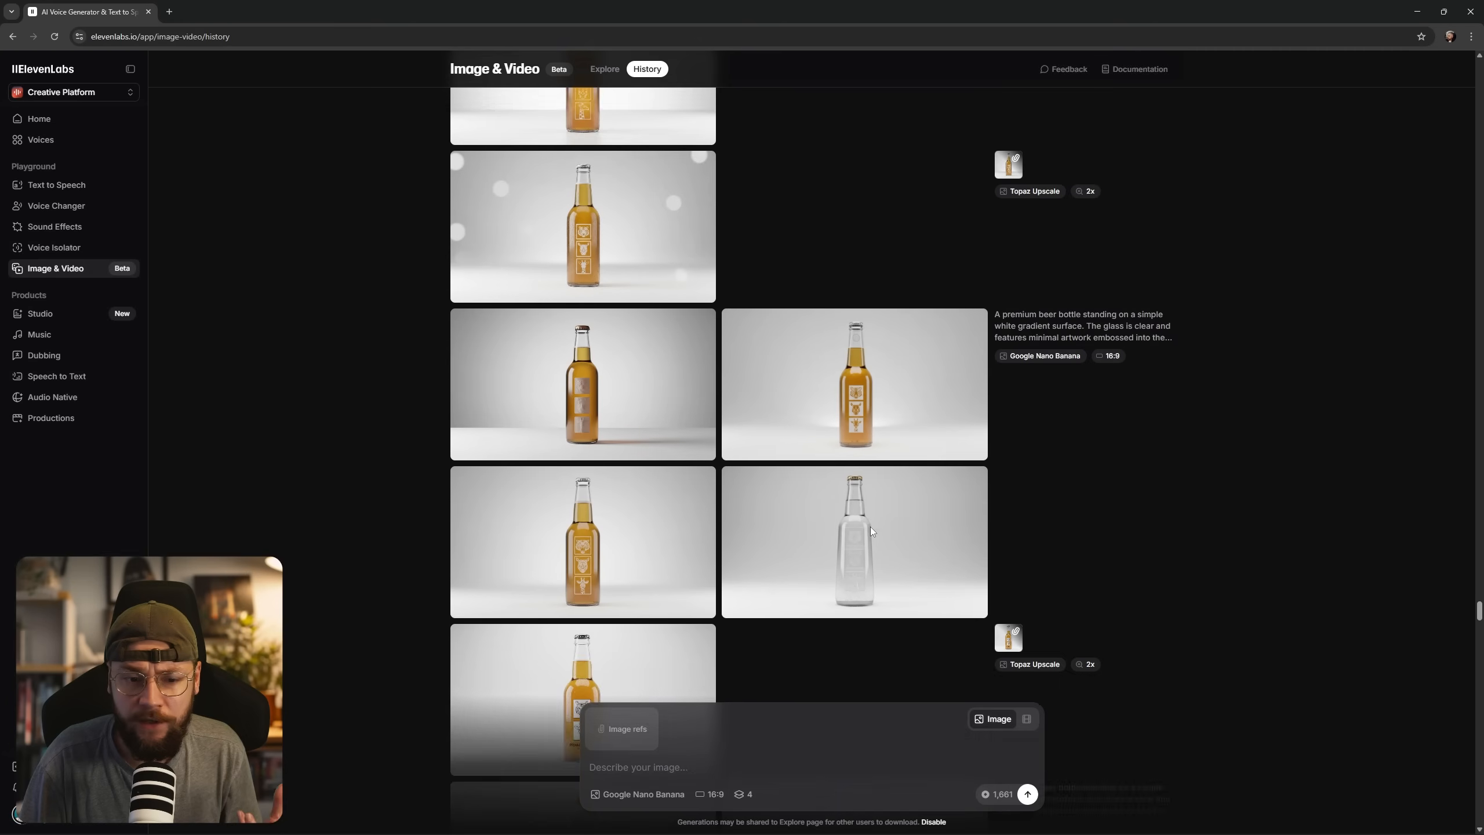
{"action": "scroll", "coordinate": [870, 526], "scroll_direction": "up", "scroll_amount": 2}
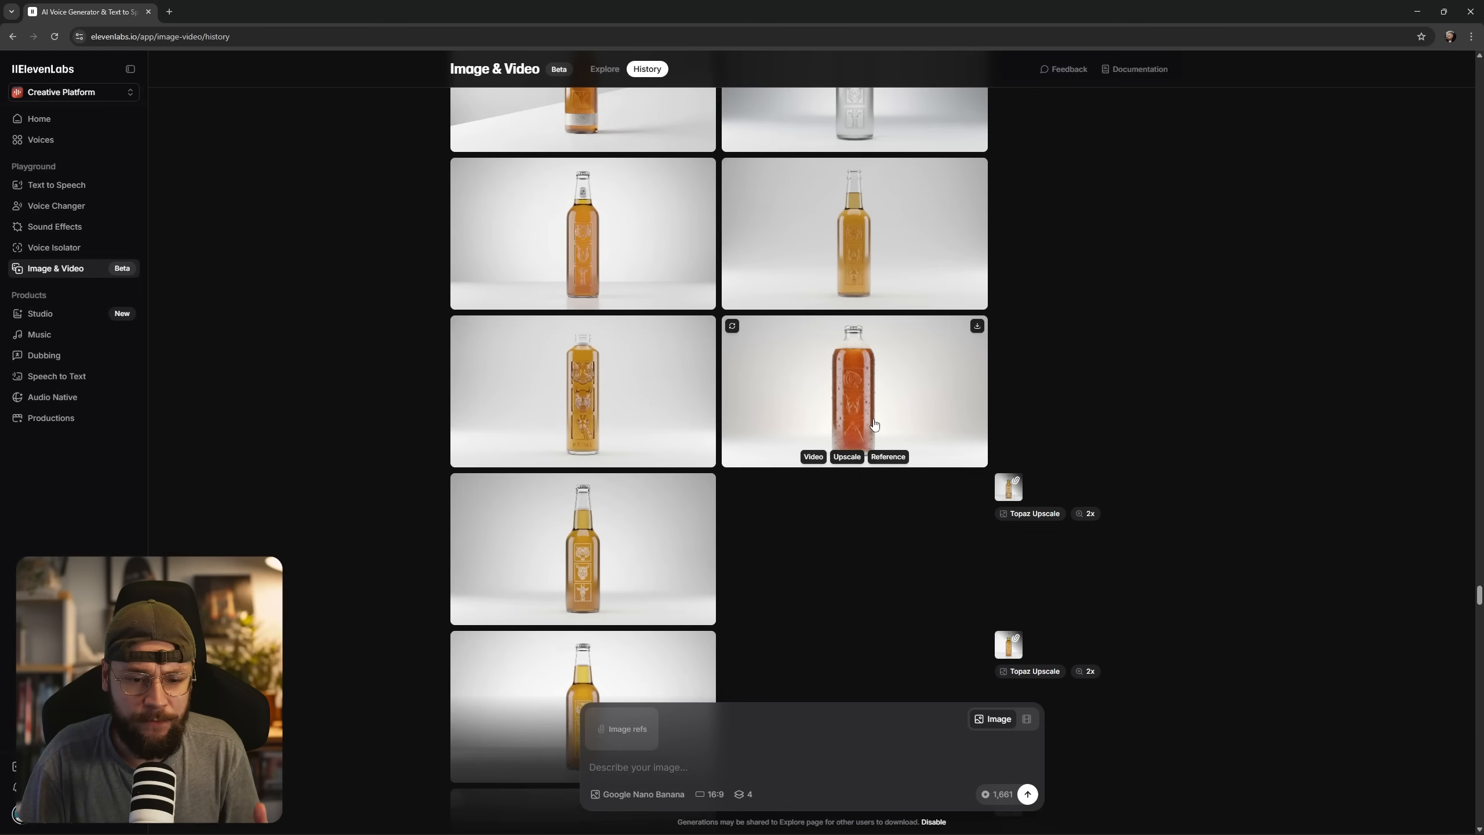
{"action": "left_click", "coordinate": [907, 500]}
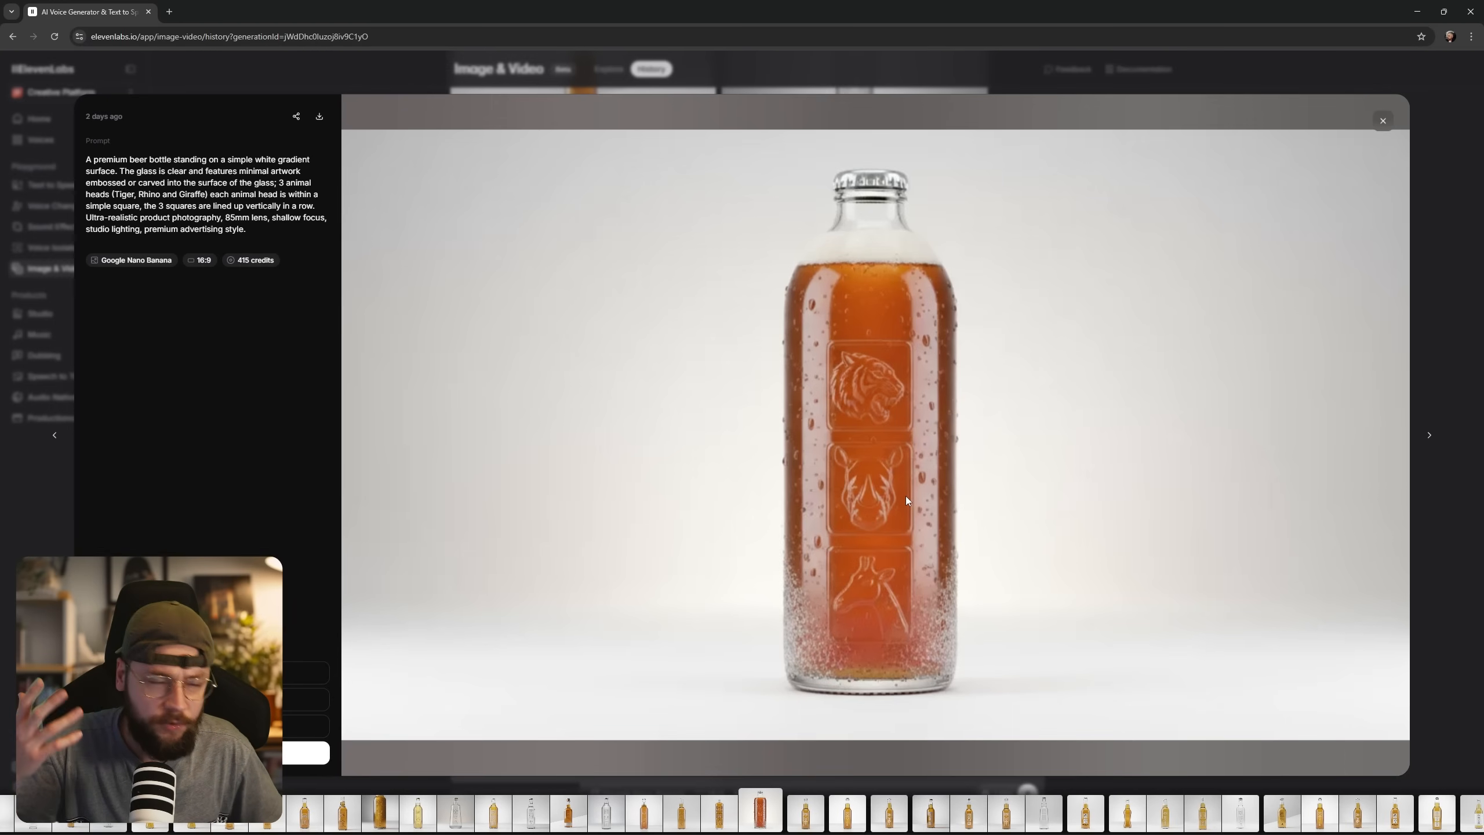
{"action": "key", "text": "Escape"}
Open the golden bottle image with the embossed tiger, rhino and giraffe squares and load it for upscaling.
{"action": "left_click", "coordinate": [642, 273]}
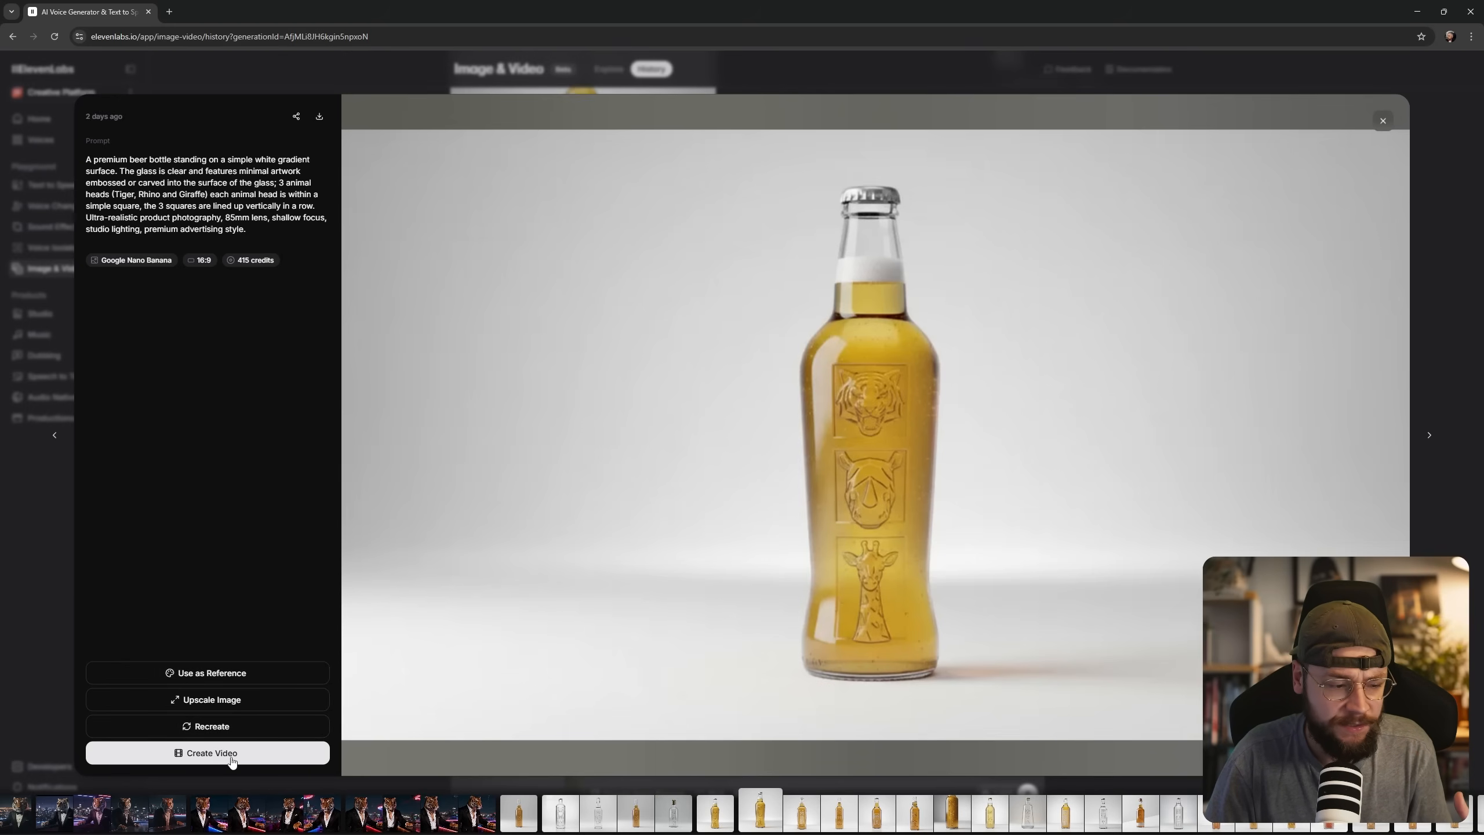
{"action": "left_click", "coordinate": [242, 703]}
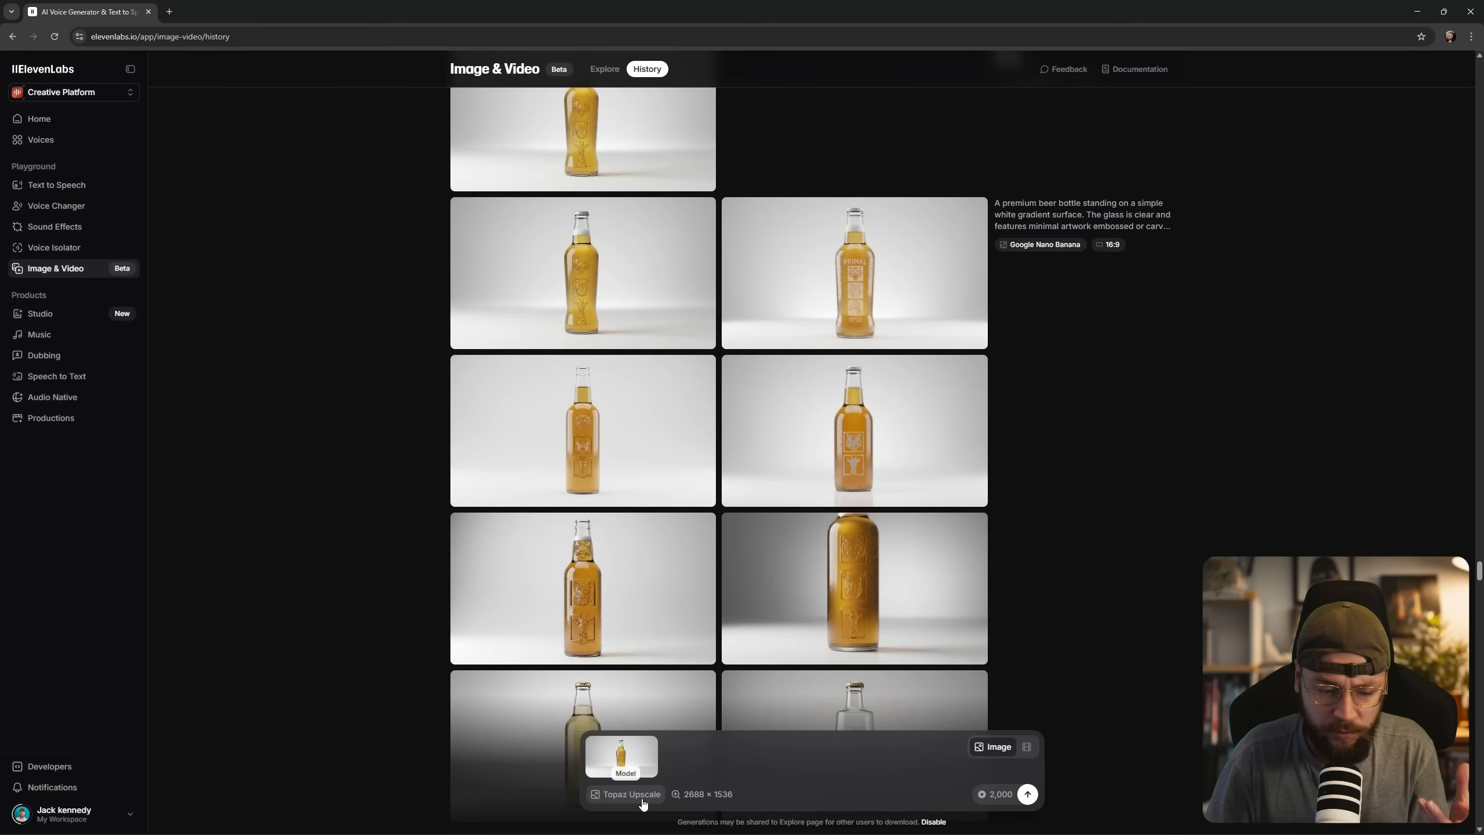
Look through the history at the earlier Topaz upscale and the Seedream 4 images of the tiger in a tuxedo.
{"action": "scroll", "coordinate": [678, 614], "scroll_direction": "up", "scroll_amount": 3}
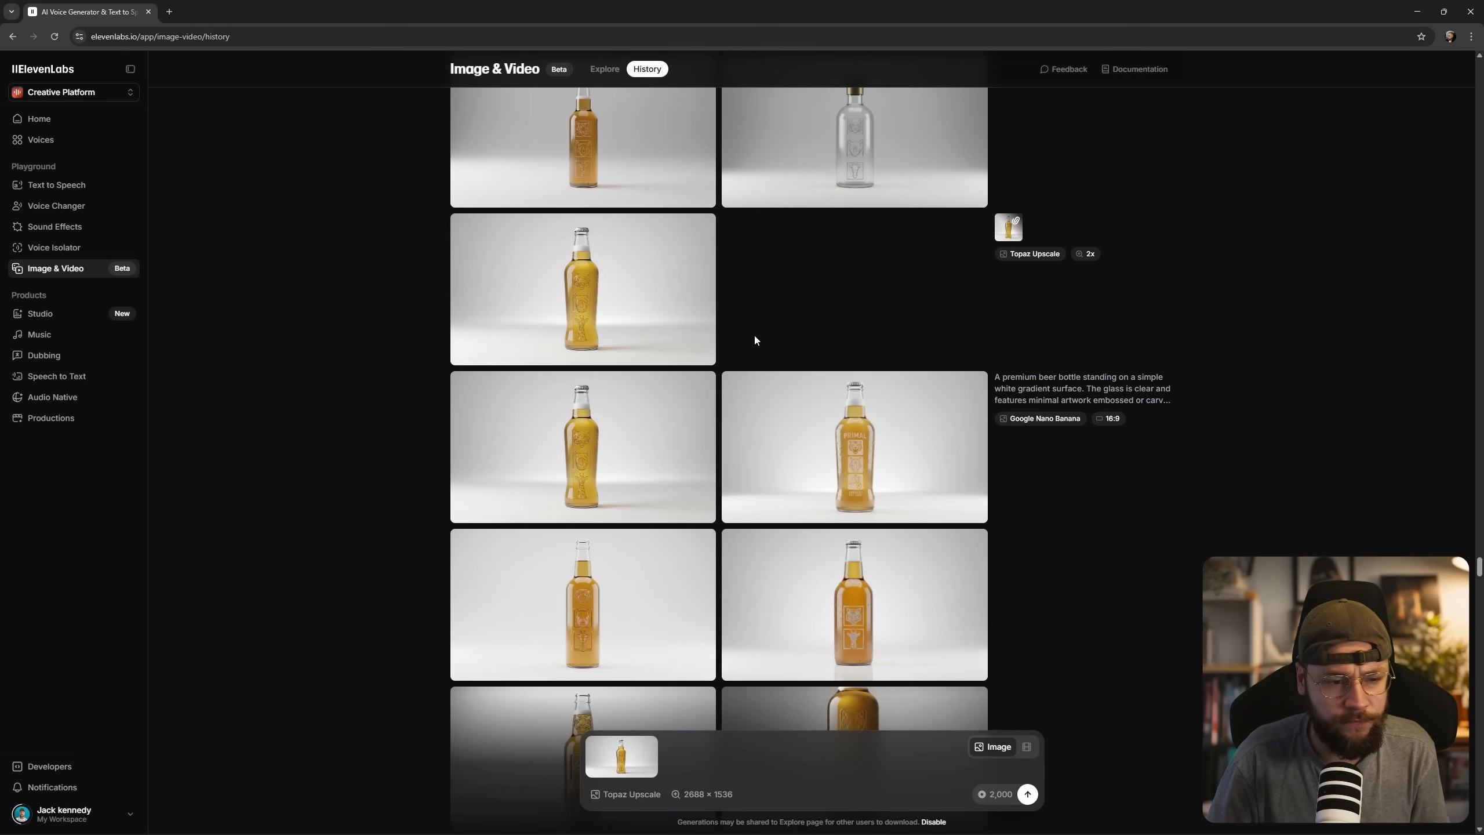
{"action": "key", "text": "alt+Tab"}
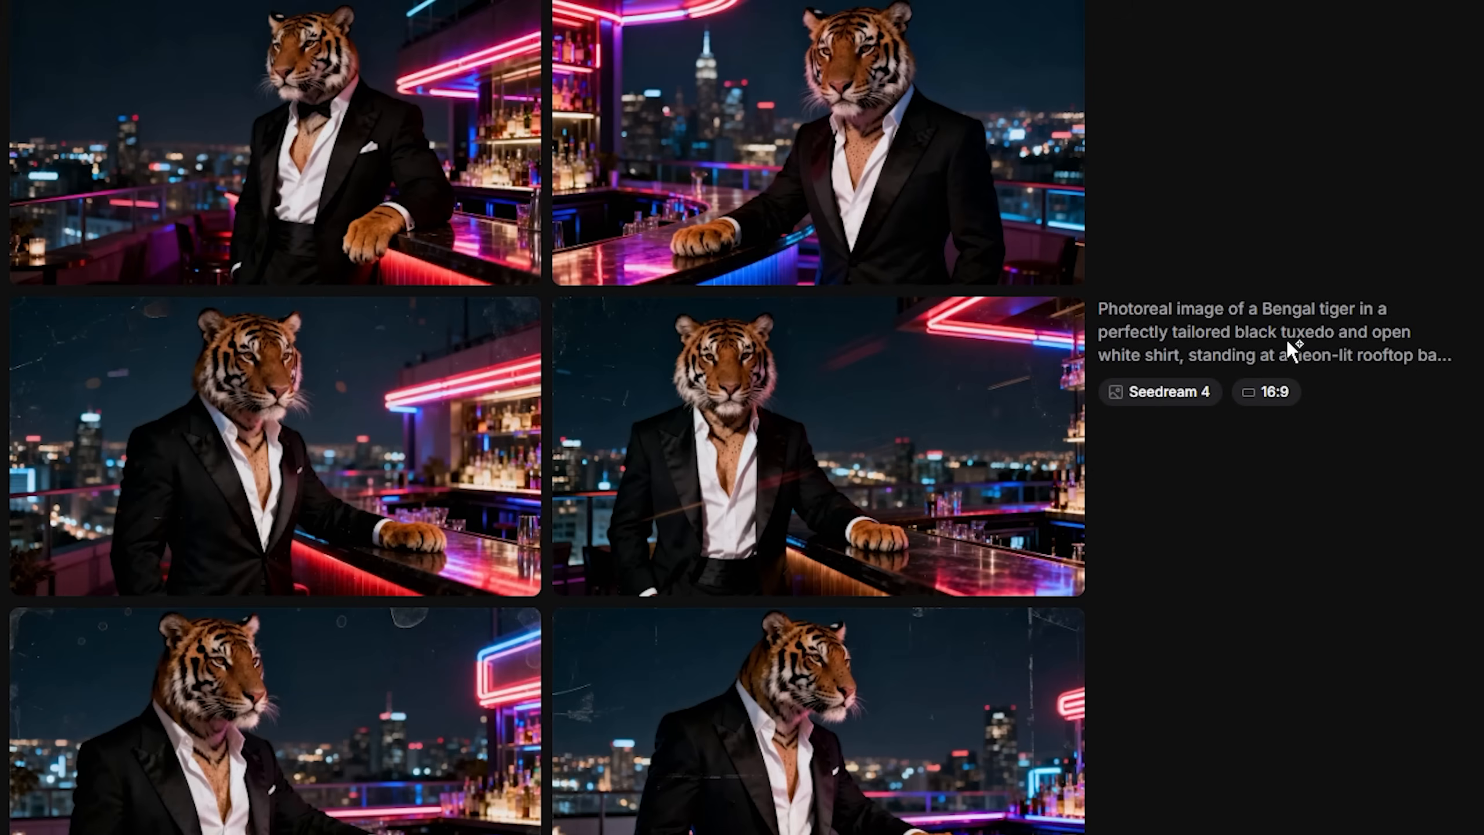
Read the full Seedream 4 prompt for the tuxedo tiger at the rooftop bar and check the available image models.
{"action": "mouse_move", "coordinate": [1289, 342]}
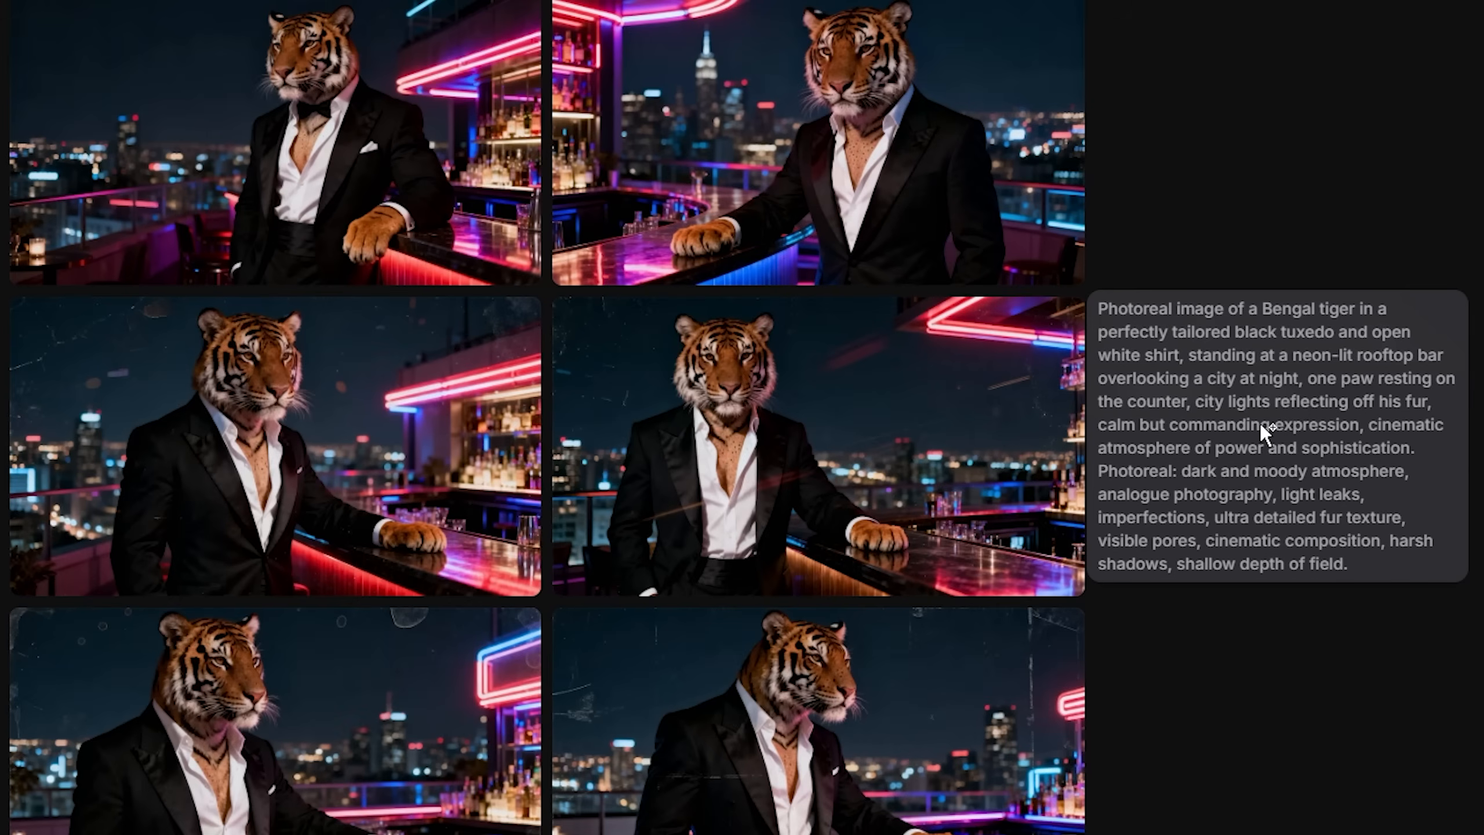
{"action": "left_click", "coordinate": [620, 794]}
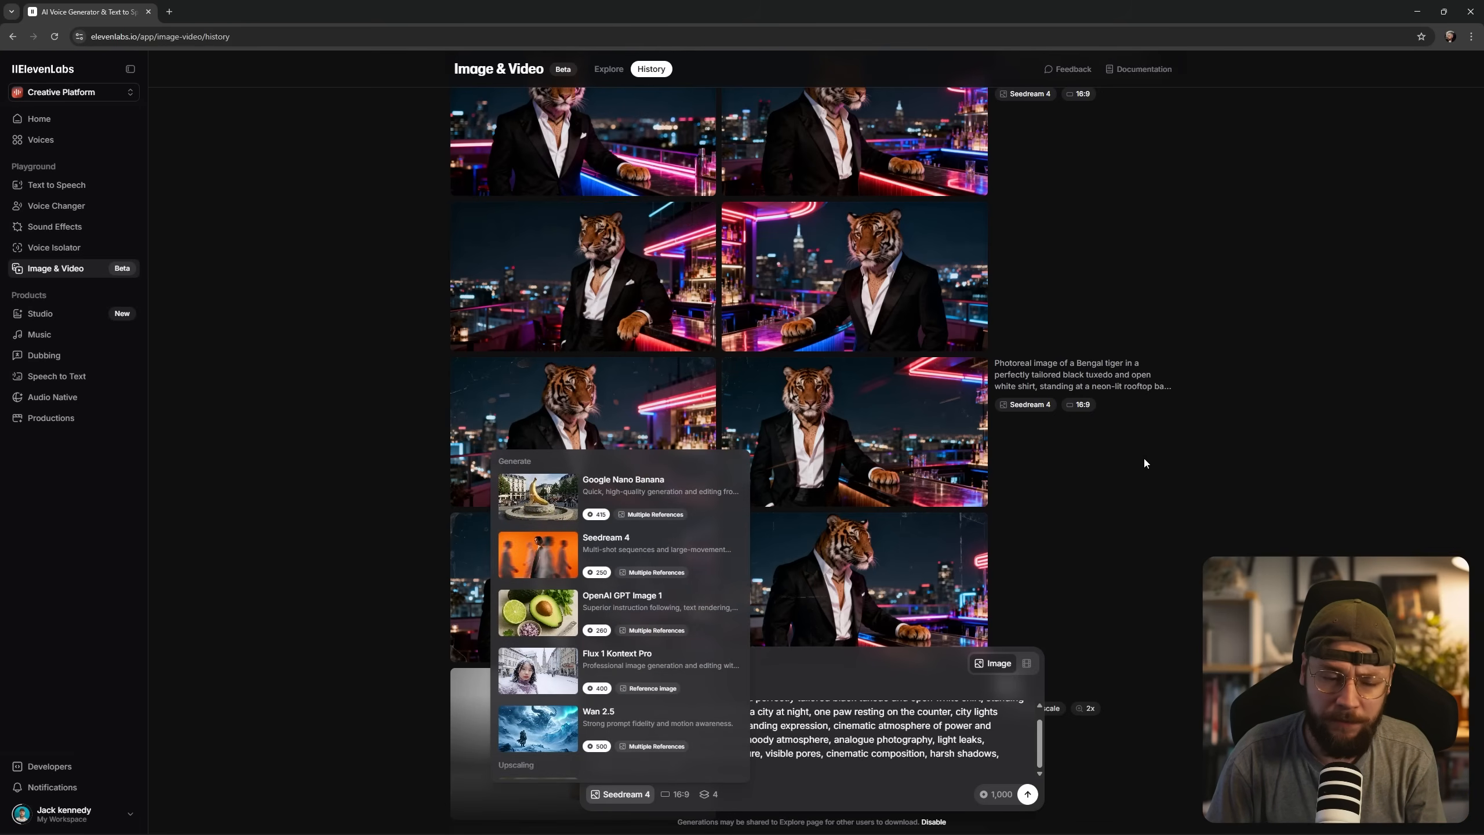
{"action": "left_click", "coordinate": [1252, 476]}
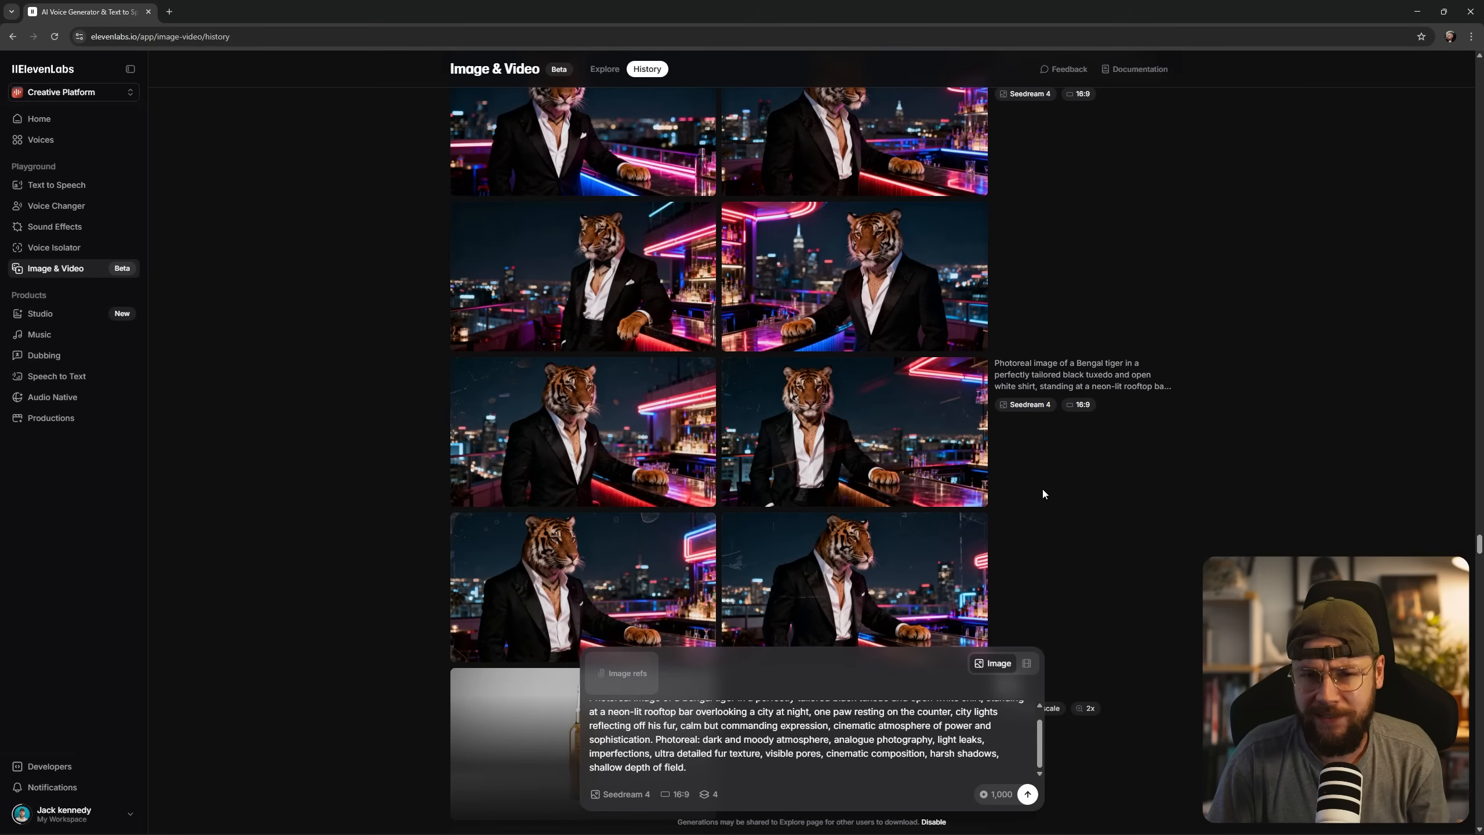
Browse the Seedream 4 and Google Nano Banana tiger generations and inspect the Japanese neon bar tiger holding a cigarette, including its prompt.
{"action": "left_click", "coordinate": [823, 520]}
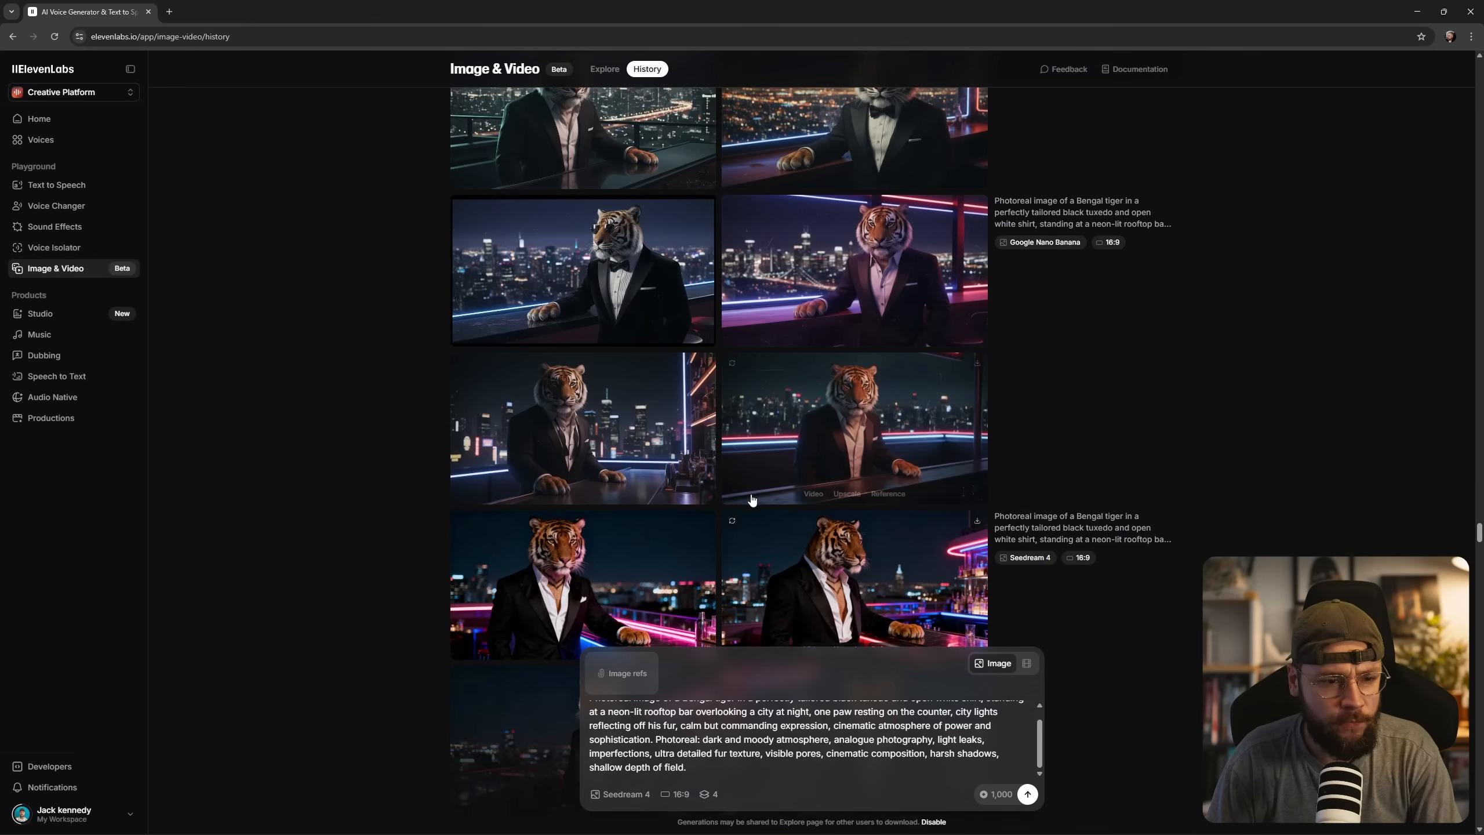
{"action": "scroll", "coordinate": [767, 516], "scroll_direction": "up", "scroll_amount": 6}
{"action": "scroll", "coordinate": [768, 515], "scroll_direction": "up", "scroll_amount": 10}
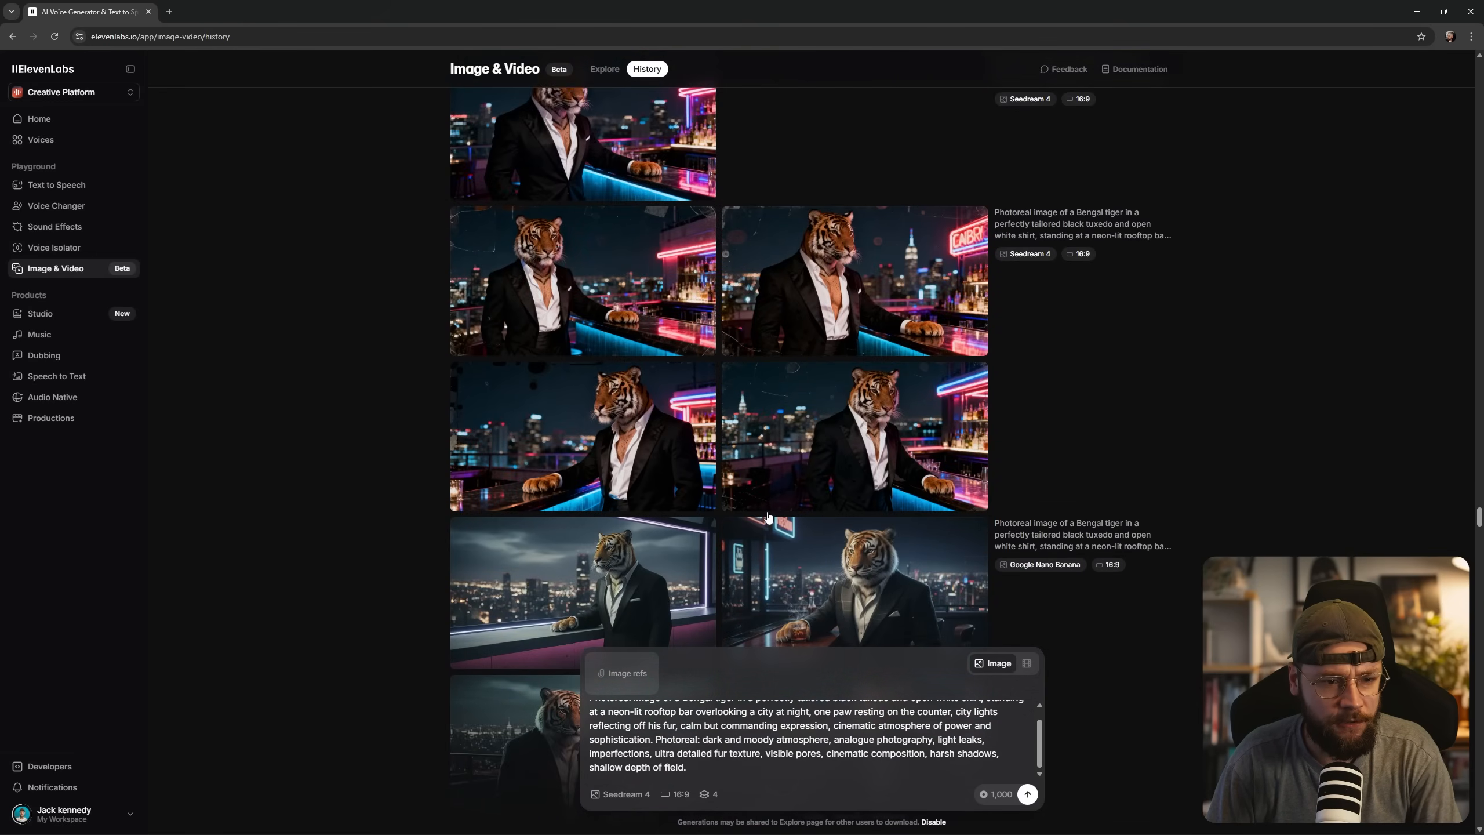
{"action": "scroll", "coordinate": [767, 517], "scroll_direction": "up", "scroll_amount": 10}
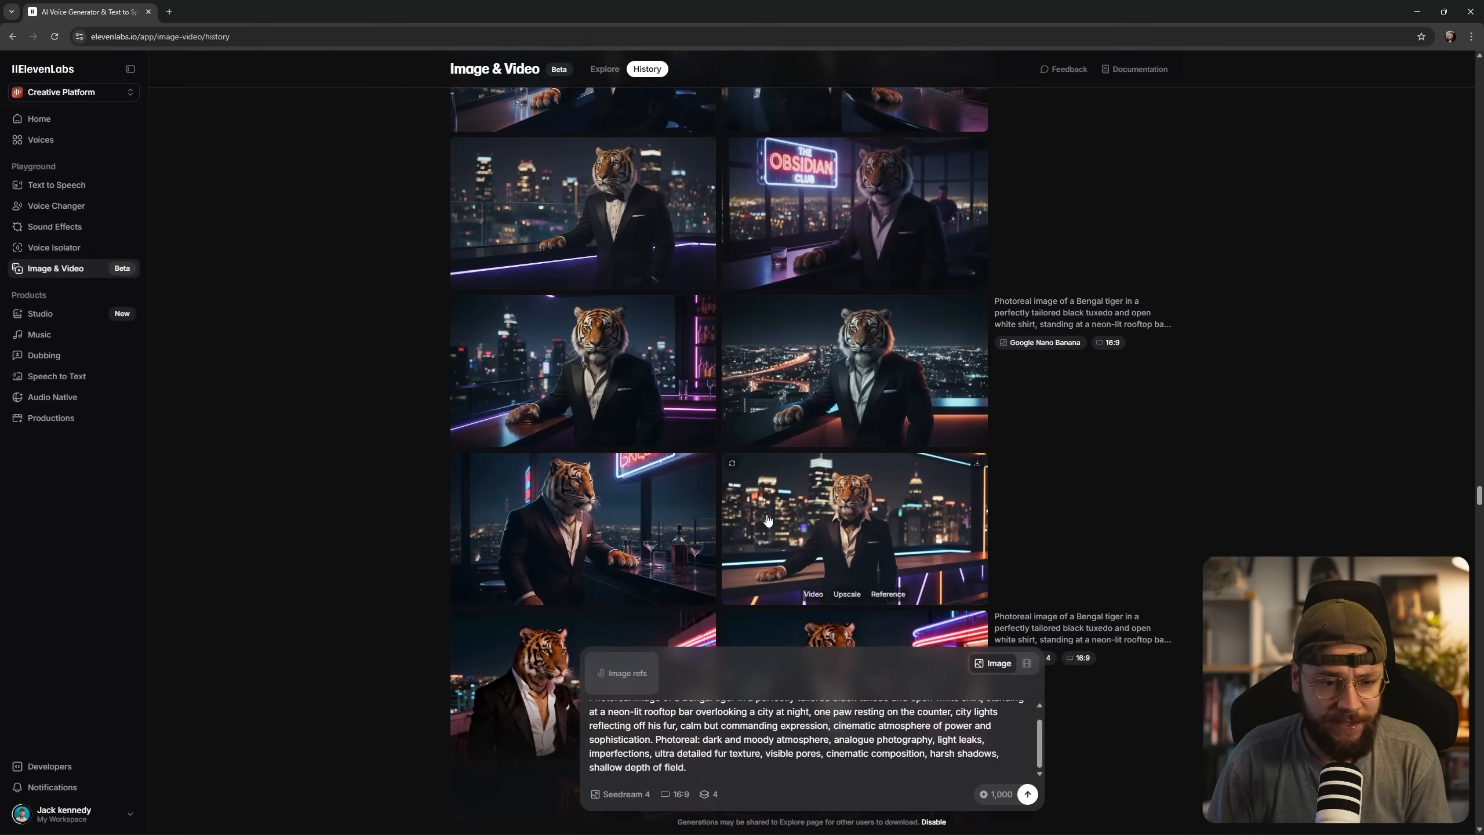
{"action": "scroll", "coordinate": [767, 519], "scroll_direction": "up", "scroll_amount": 6}
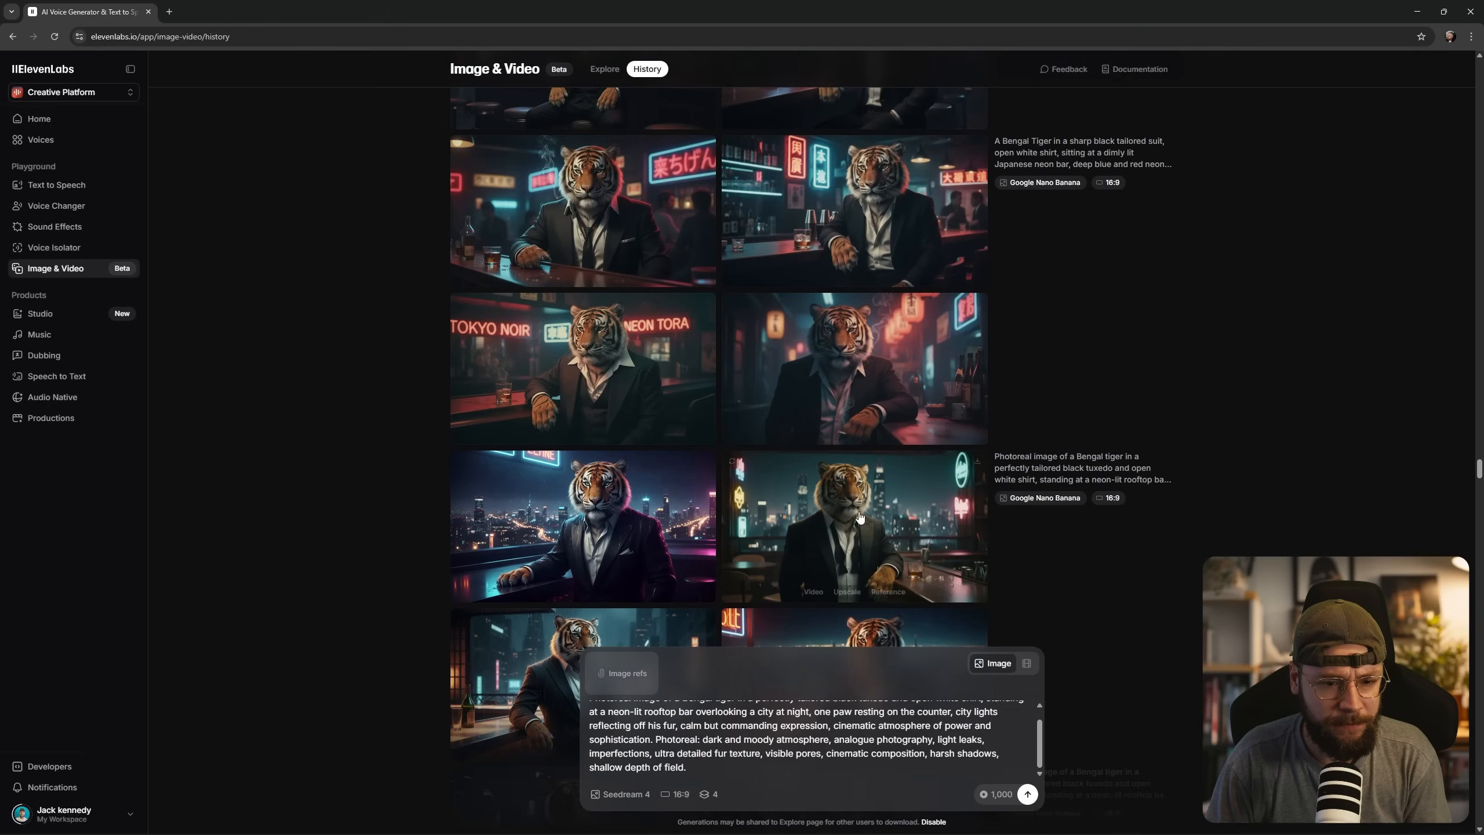
{"action": "scroll", "coordinate": [794, 510], "scroll_direction": "up", "scroll_amount": 2}
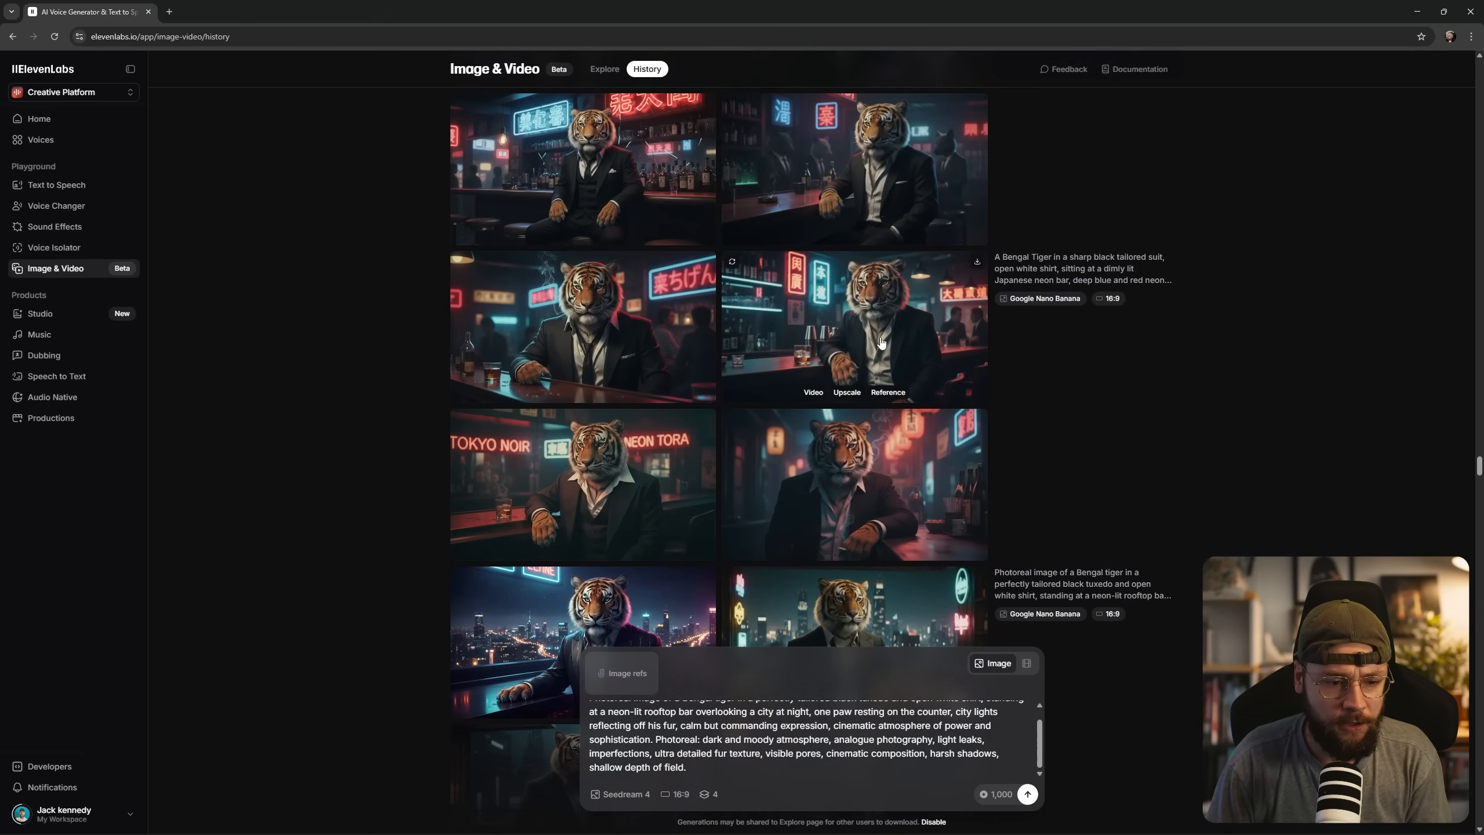
{"action": "left_click", "coordinate": [928, 502]}
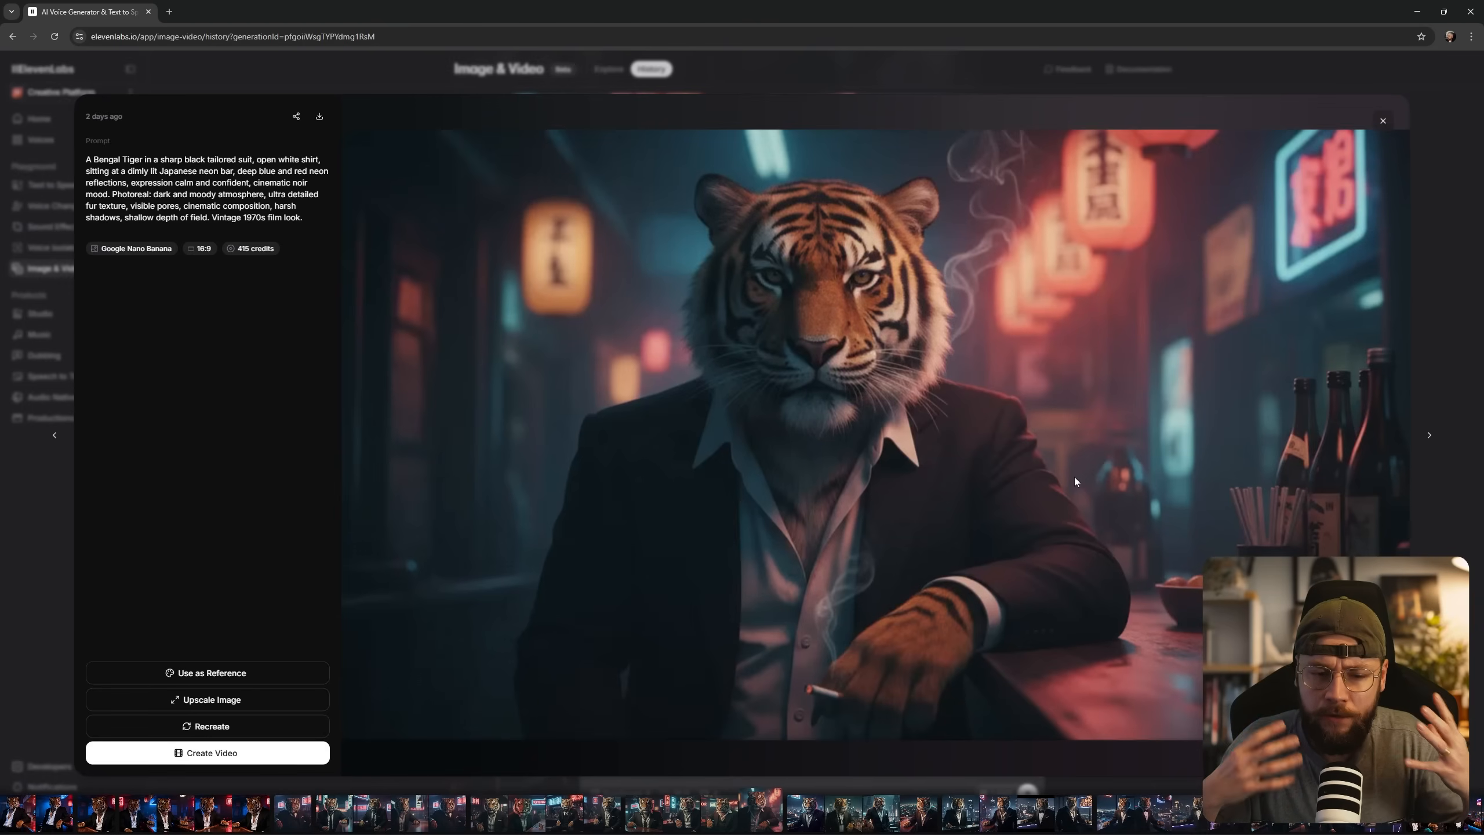
{"action": "key", "text": "Escape"}
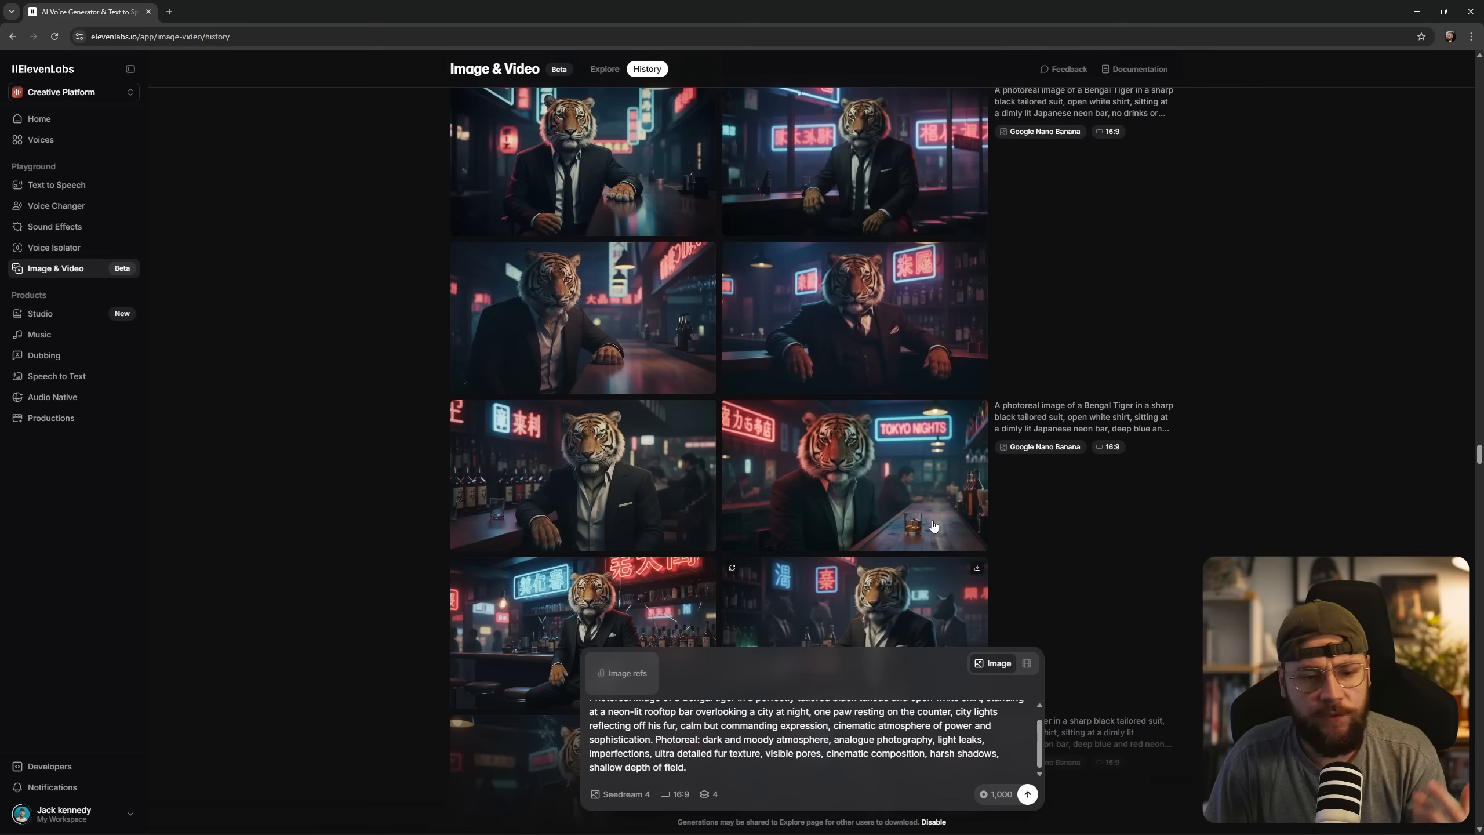
Inspect the Google Nano Banana tiger in the three-piece suit at the neon bar, with its prompt excluding drinks and cigarettes.
{"action": "scroll", "coordinate": [837, 543], "scroll_direction": "down", "scroll_amount": 5}
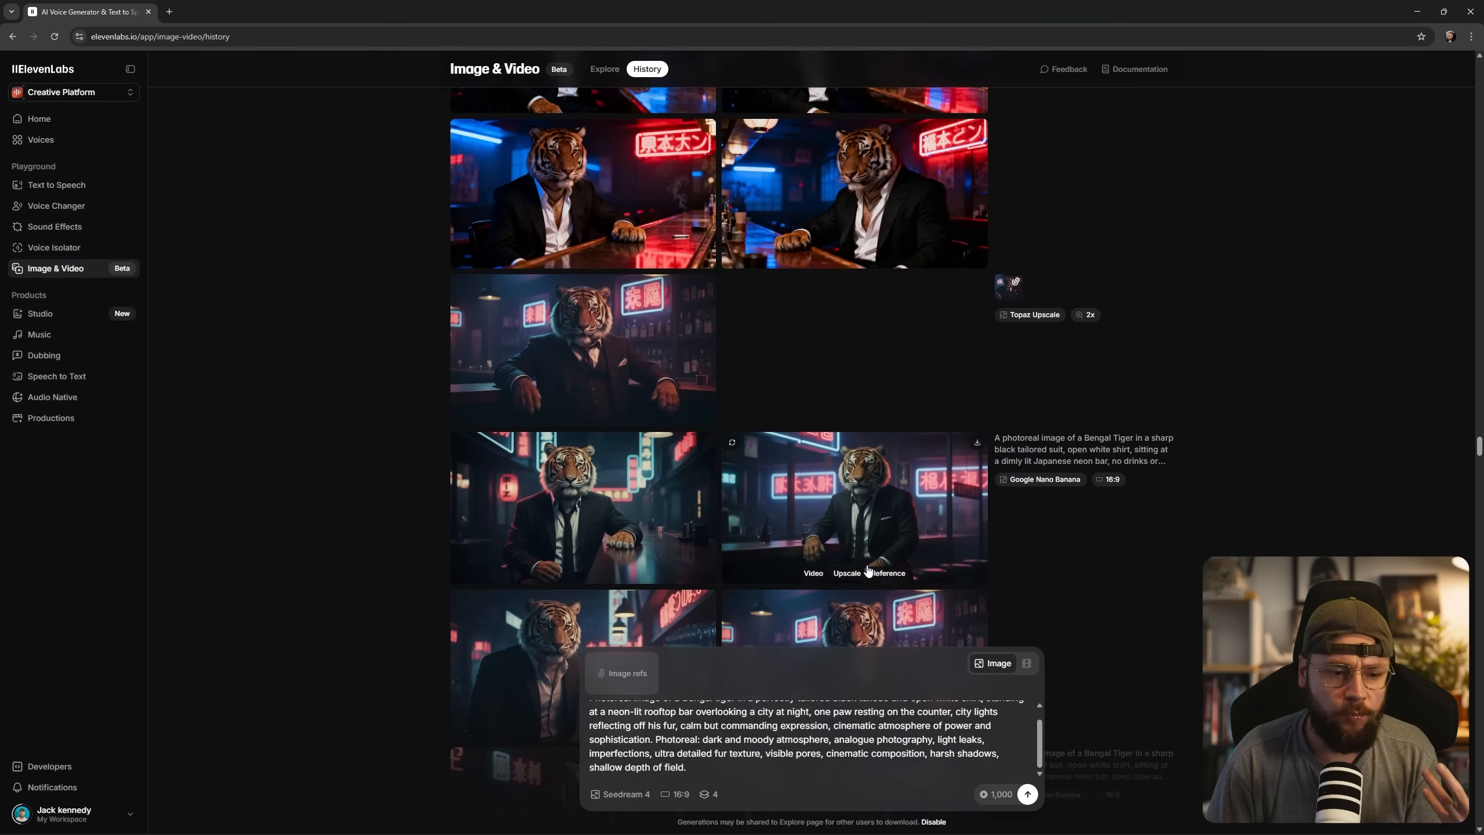
{"action": "scroll", "coordinate": [837, 544], "scroll_direction": "down", "scroll_amount": 3}
{"action": "scroll", "coordinate": [624, 448], "scroll_direction": "up", "scroll_amount": 1}
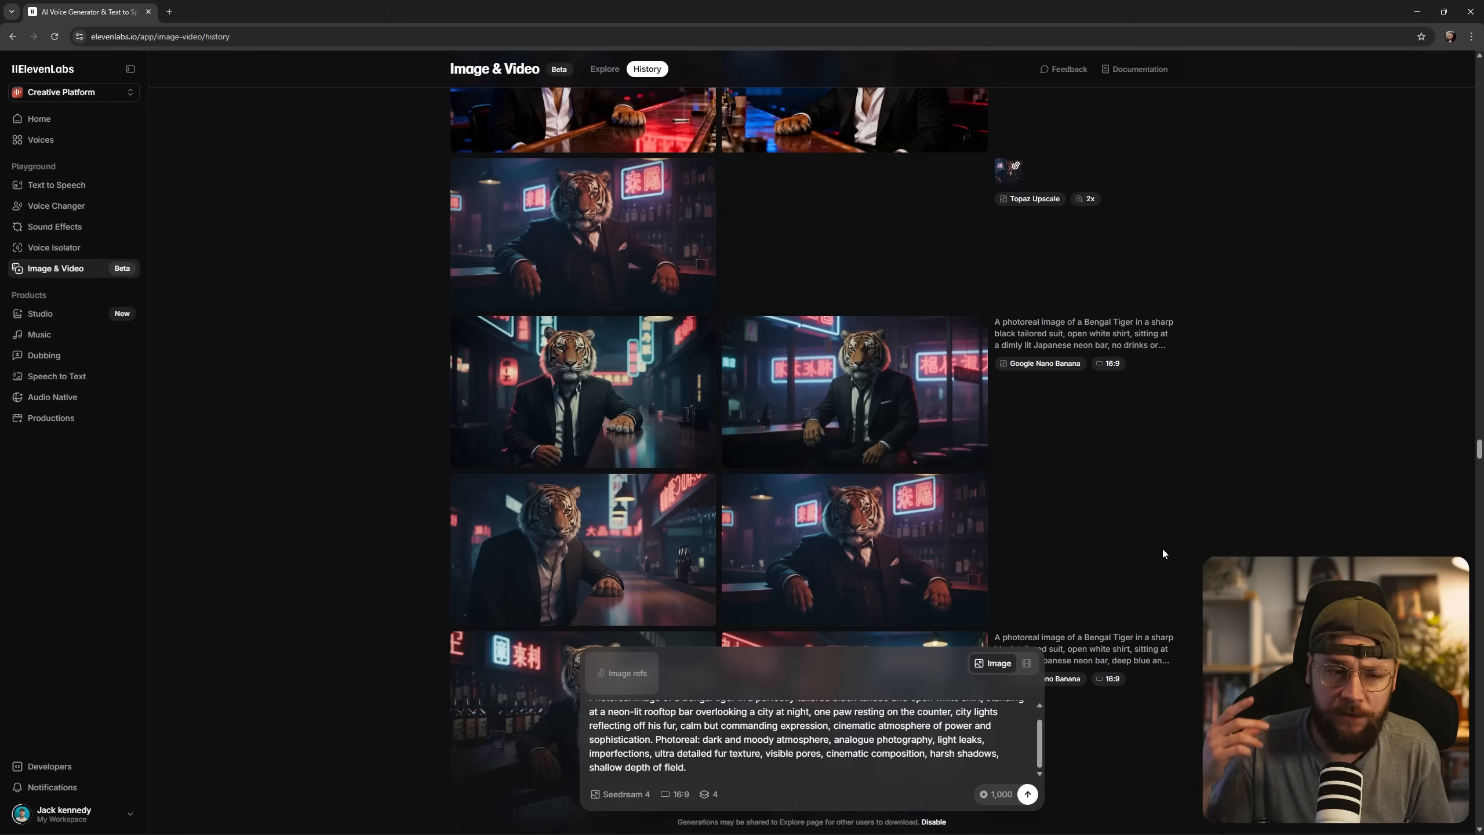
{"action": "left_click", "coordinate": [930, 502]}
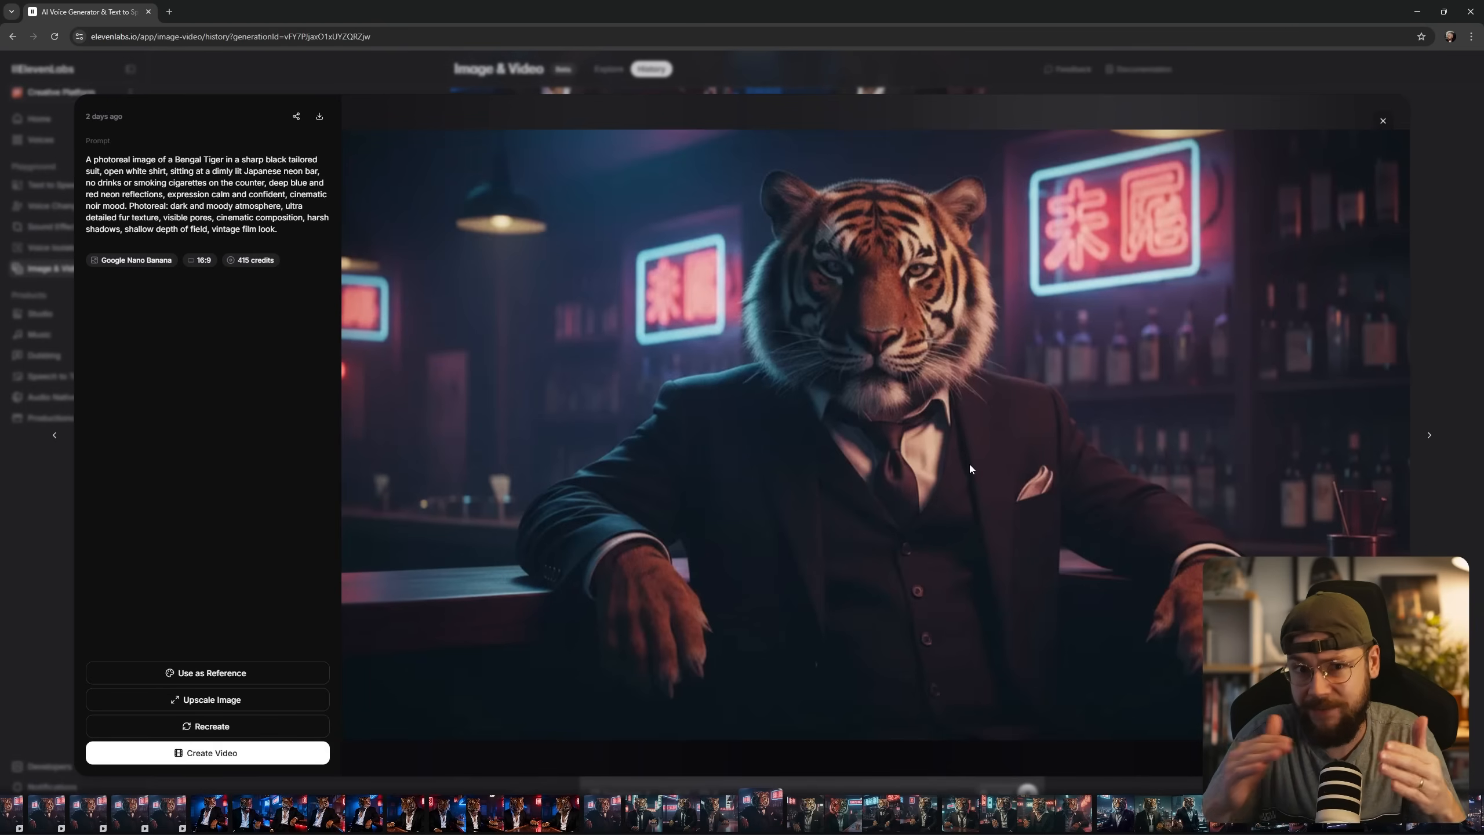
{"action": "key", "text": "Escape"}
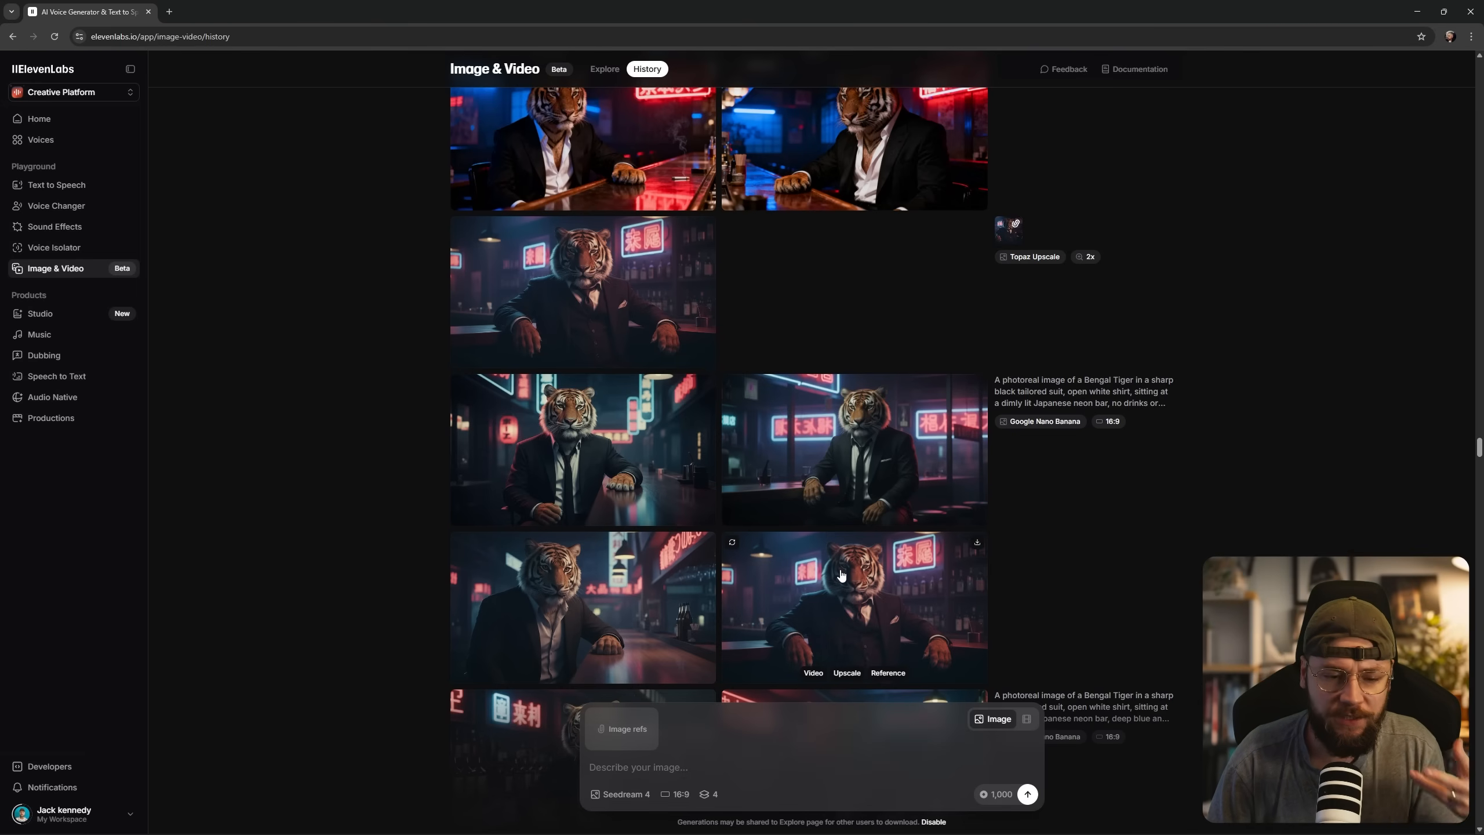
Look through the history at the tiger upscales, the talking-tiger video generations and the rhino images by the fireplace.
{"action": "scroll", "coordinate": [841, 575], "scroll_direction": "up", "scroll_amount": 10}
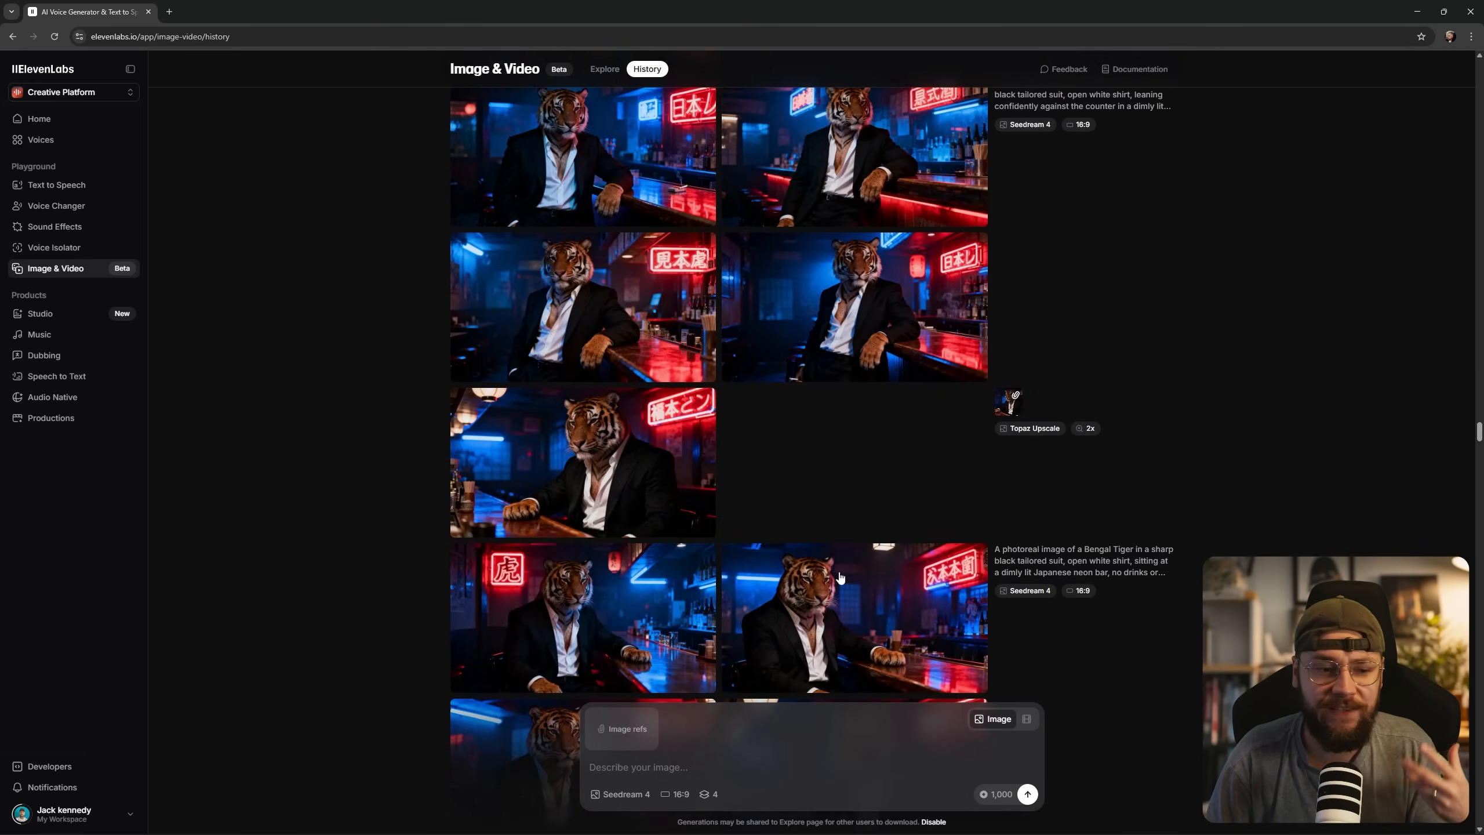
{"action": "scroll", "coordinate": [841, 578], "scroll_direction": "up", "scroll_amount": 10}
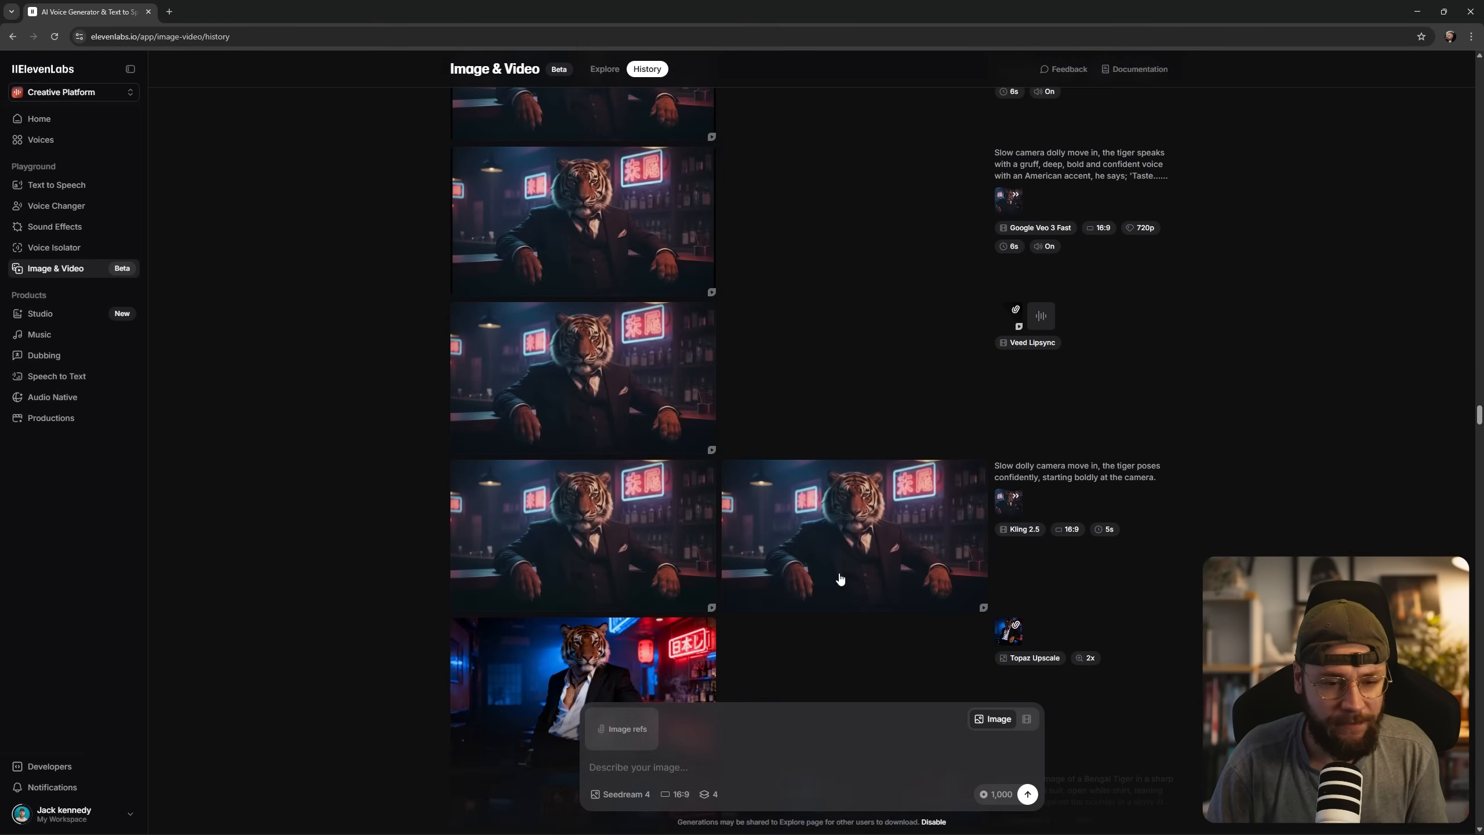
{"action": "scroll", "coordinate": [839, 578], "scroll_direction": "up", "scroll_amount": 10}
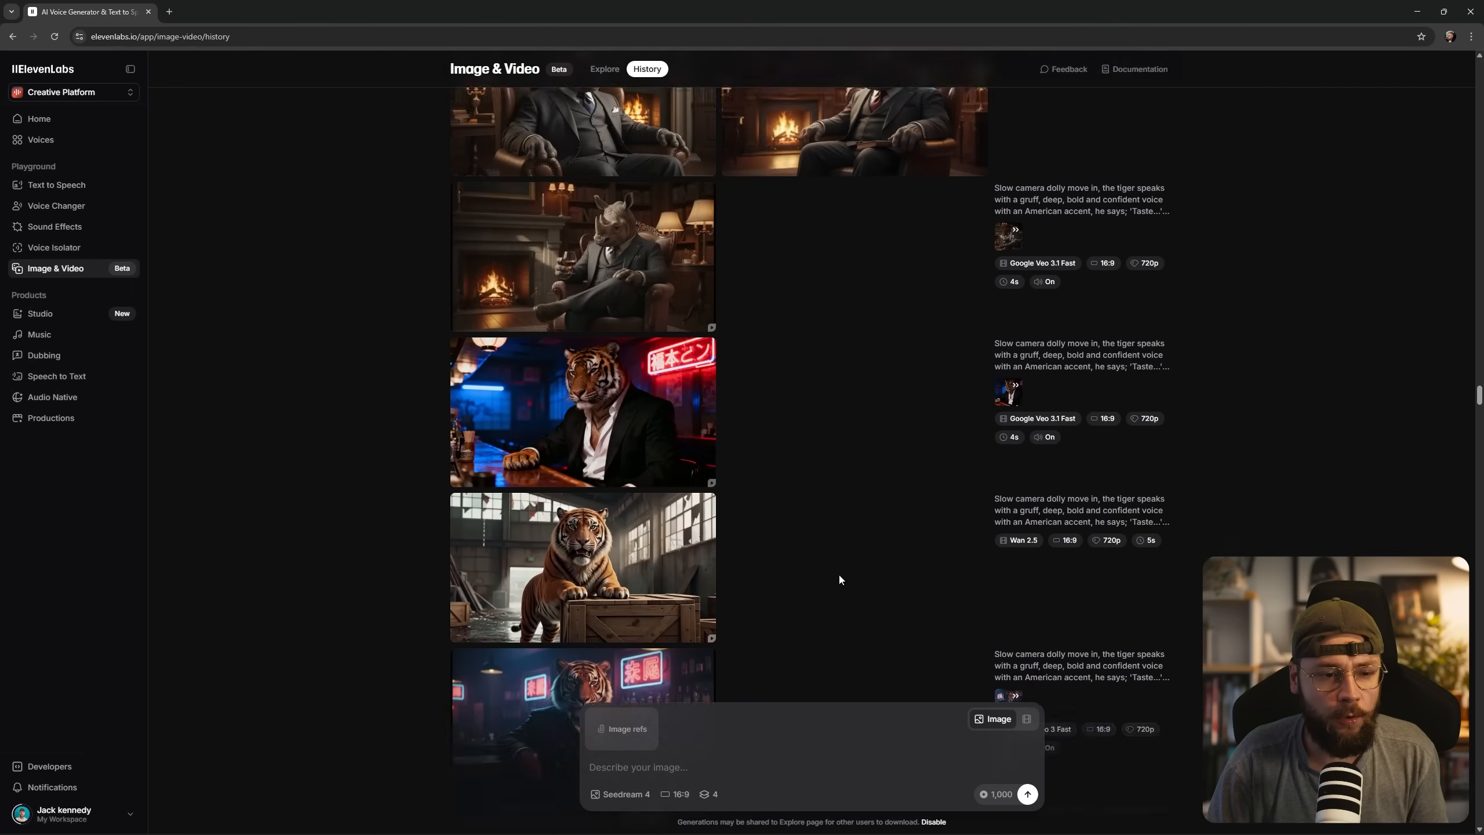
{"action": "scroll", "coordinate": [840, 578], "scroll_direction": "up", "scroll_amount": 10}
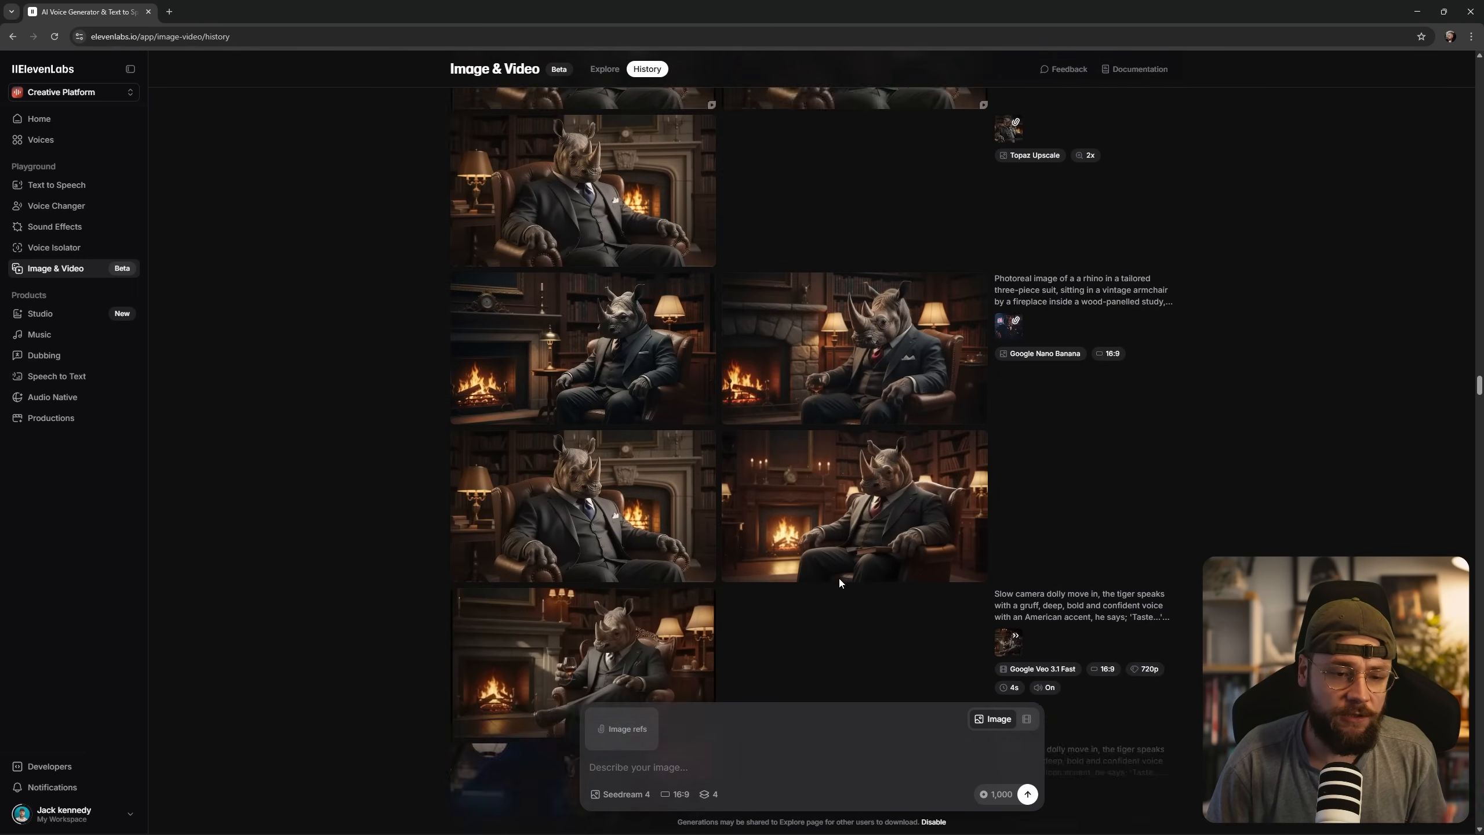
{"action": "scroll", "coordinate": [839, 583], "scroll_direction": "up", "scroll_amount": 10}
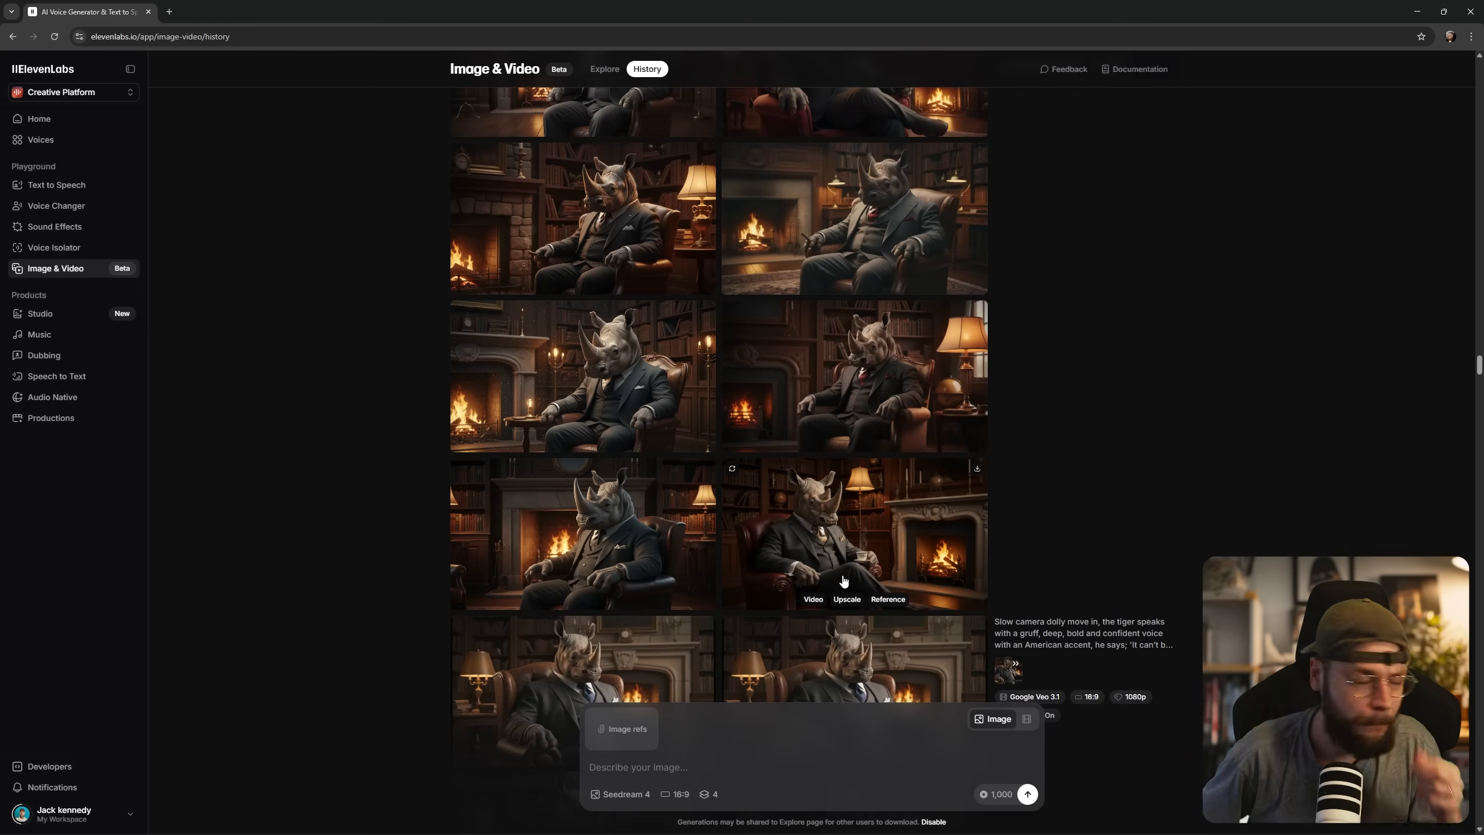
Enter the prompt for a photoreal giraffe in a blue tuxedo and turtleneck at a high-stakes poker table, and review its closing photoreal style sentence.
{"action": "left_click_drag", "start_coordinate": [1479, 365], "coordinate": [1428, 43]}
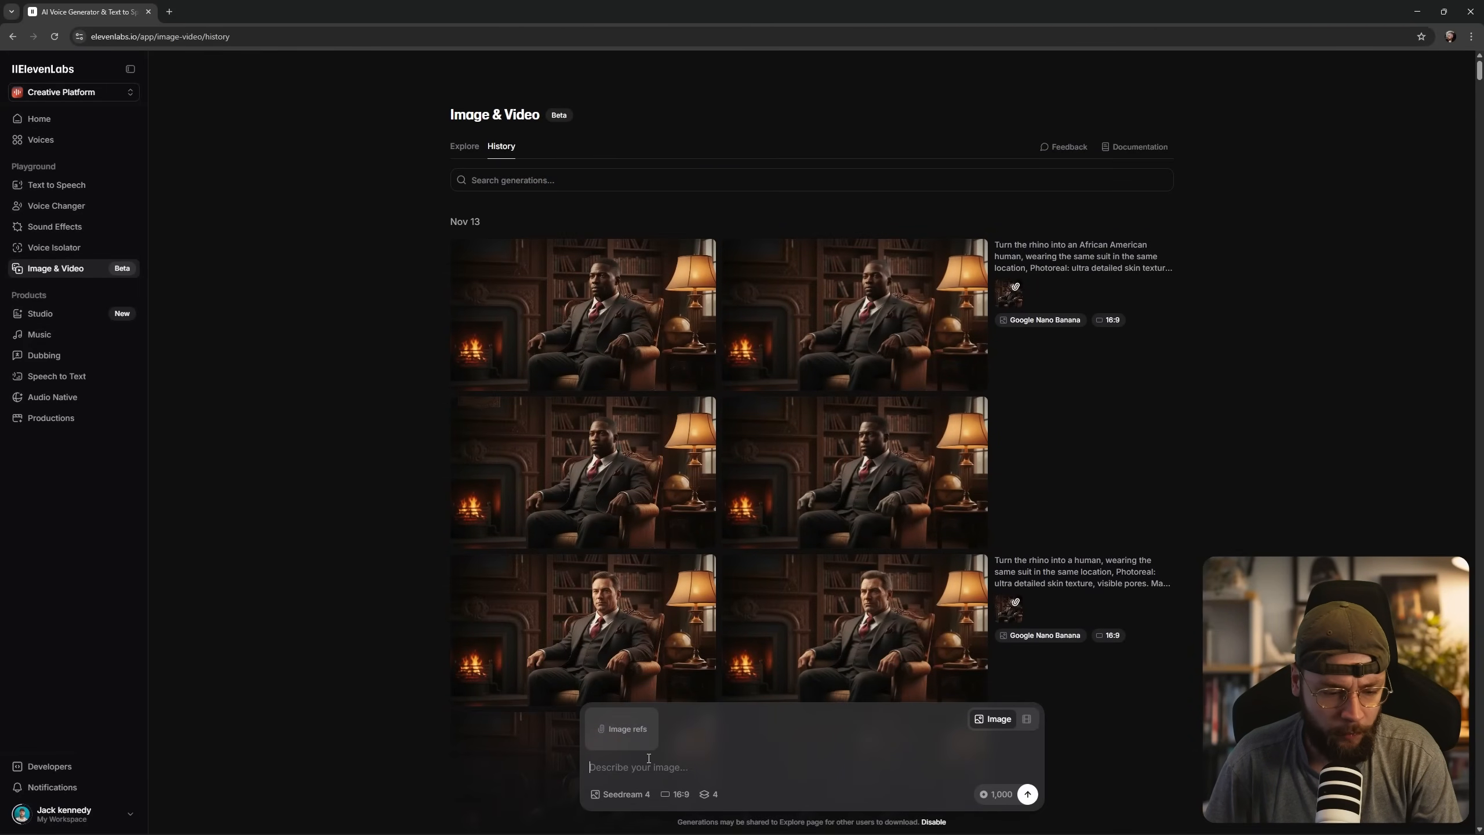
{"action": "left_click", "coordinate": [713, 770]}
{"action": "type", "text": "Photoreal image of a giraffe in a blue tuxedo and turtleneck, leaning back at a high-stakes poker table in a expensive and exclusive club, cards in one paw, stacks of chips in front of him, confident half-smile, gold watch glinting in the light, luxurious scene. Photoreal: ultra detailed fur texture, visible pores, cinematic composition, harsh shadows, shallow depth of field."}
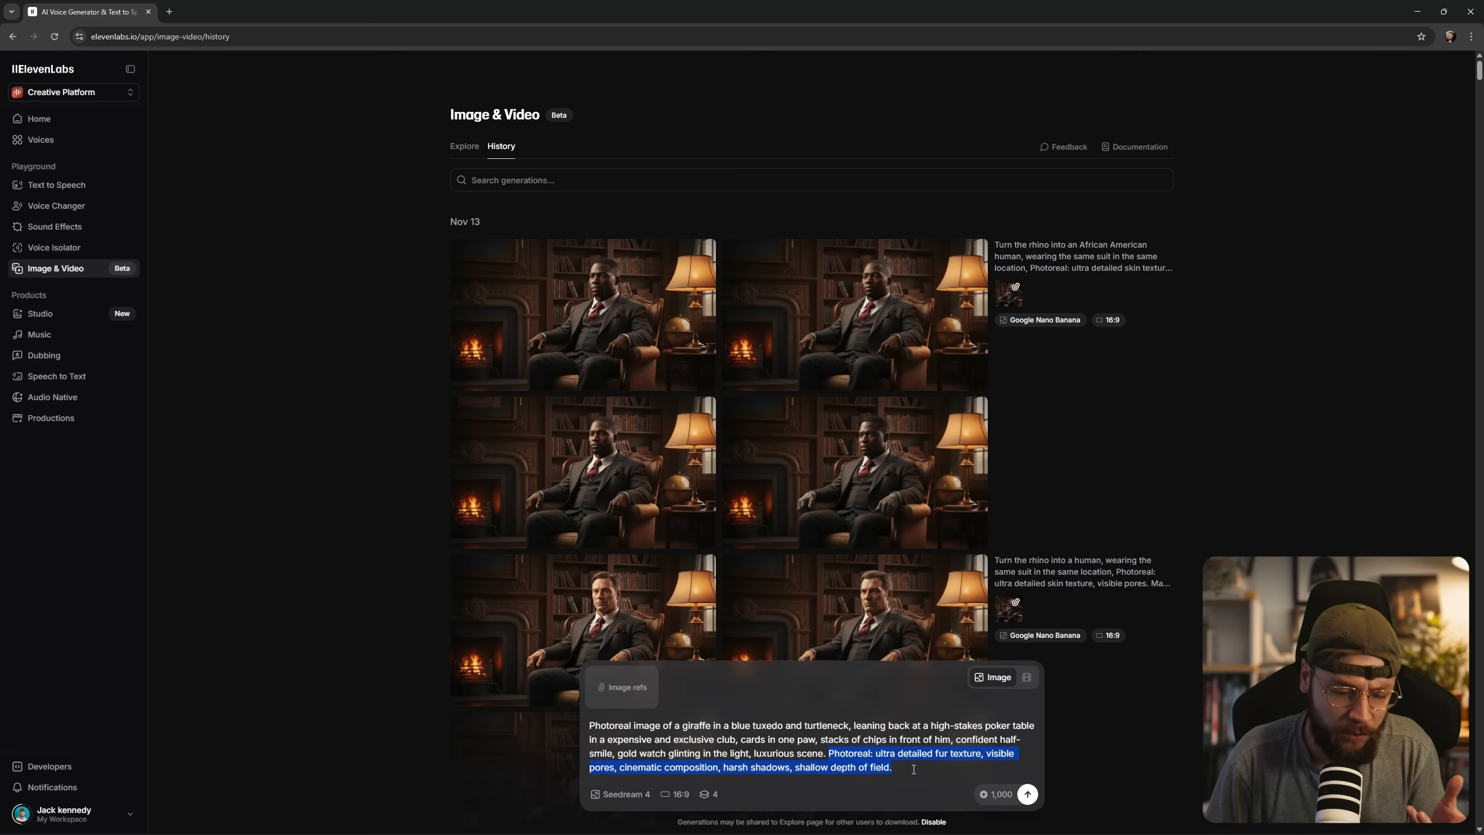
{"action": "left_click", "coordinate": [906, 761]}
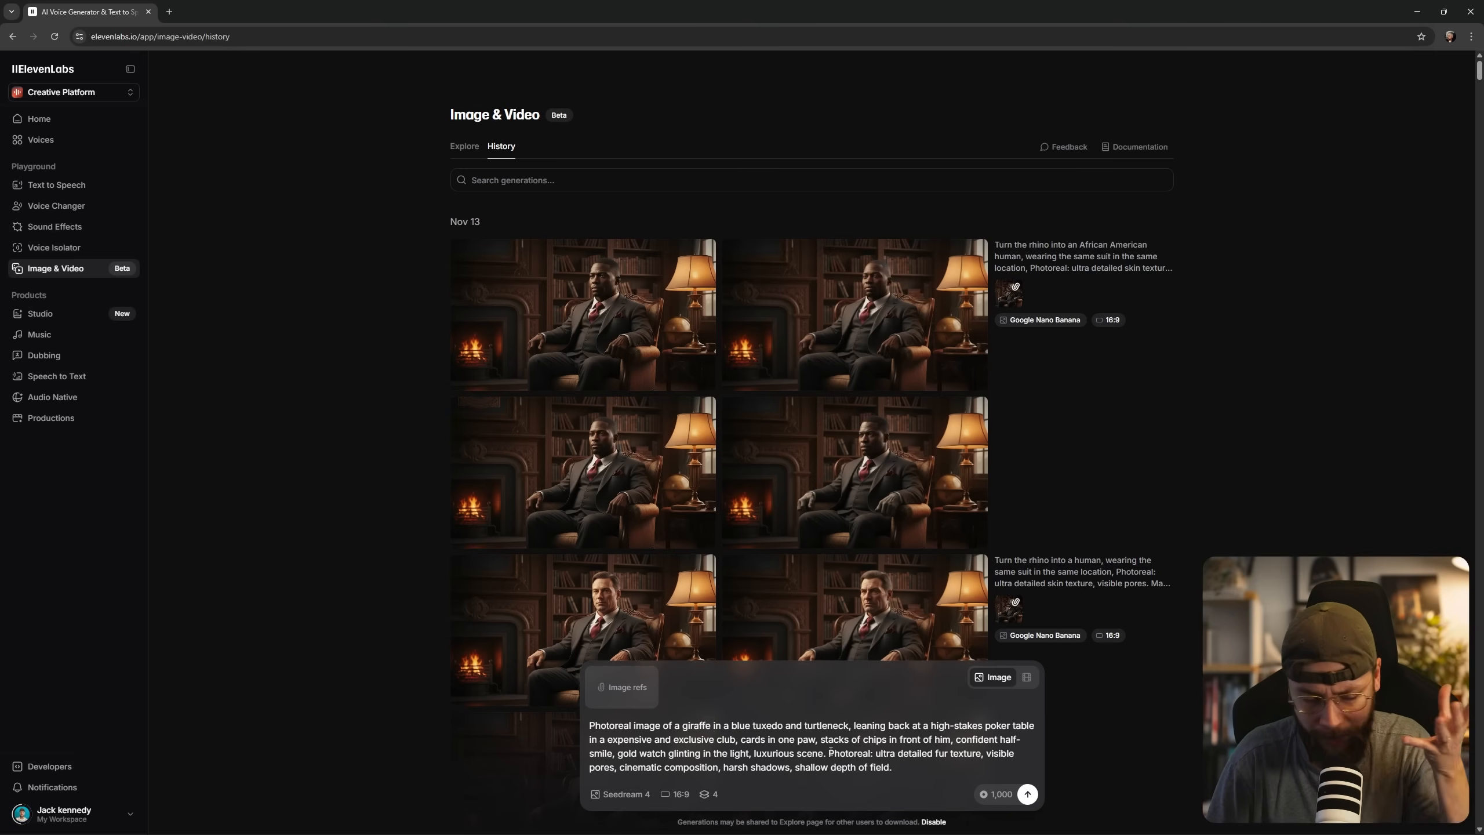
{"action": "left_click_drag", "start_coordinate": [830, 752], "coordinate": [905, 767]}
{"action": "left_click", "coordinate": [905, 767]}
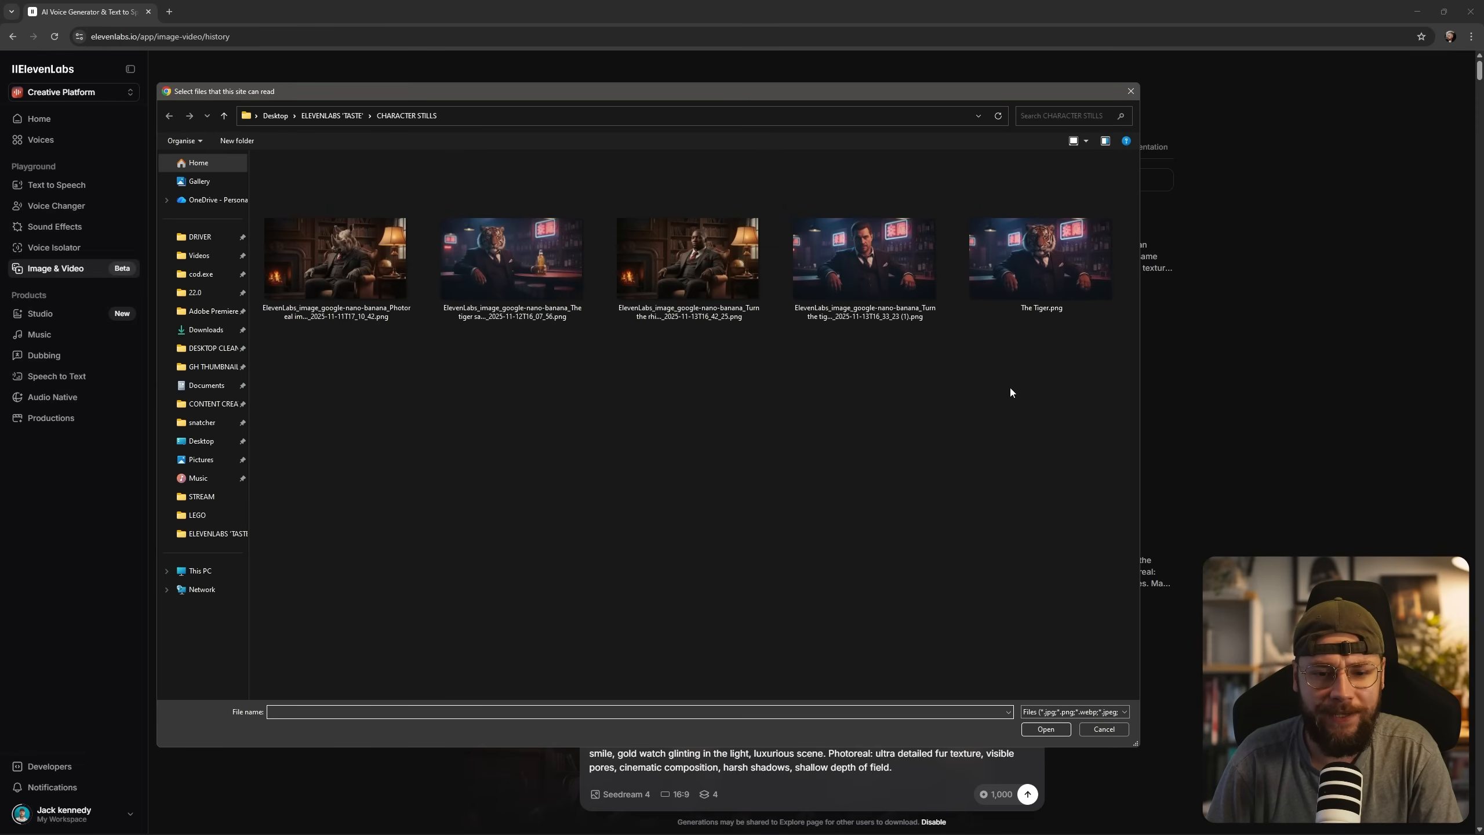
Attach The Tiger.png from the CHARACTER STILLS folder as the image reference and switch the model to Google Nano Banana.
{"action": "left_click", "coordinate": [1031, 267]}
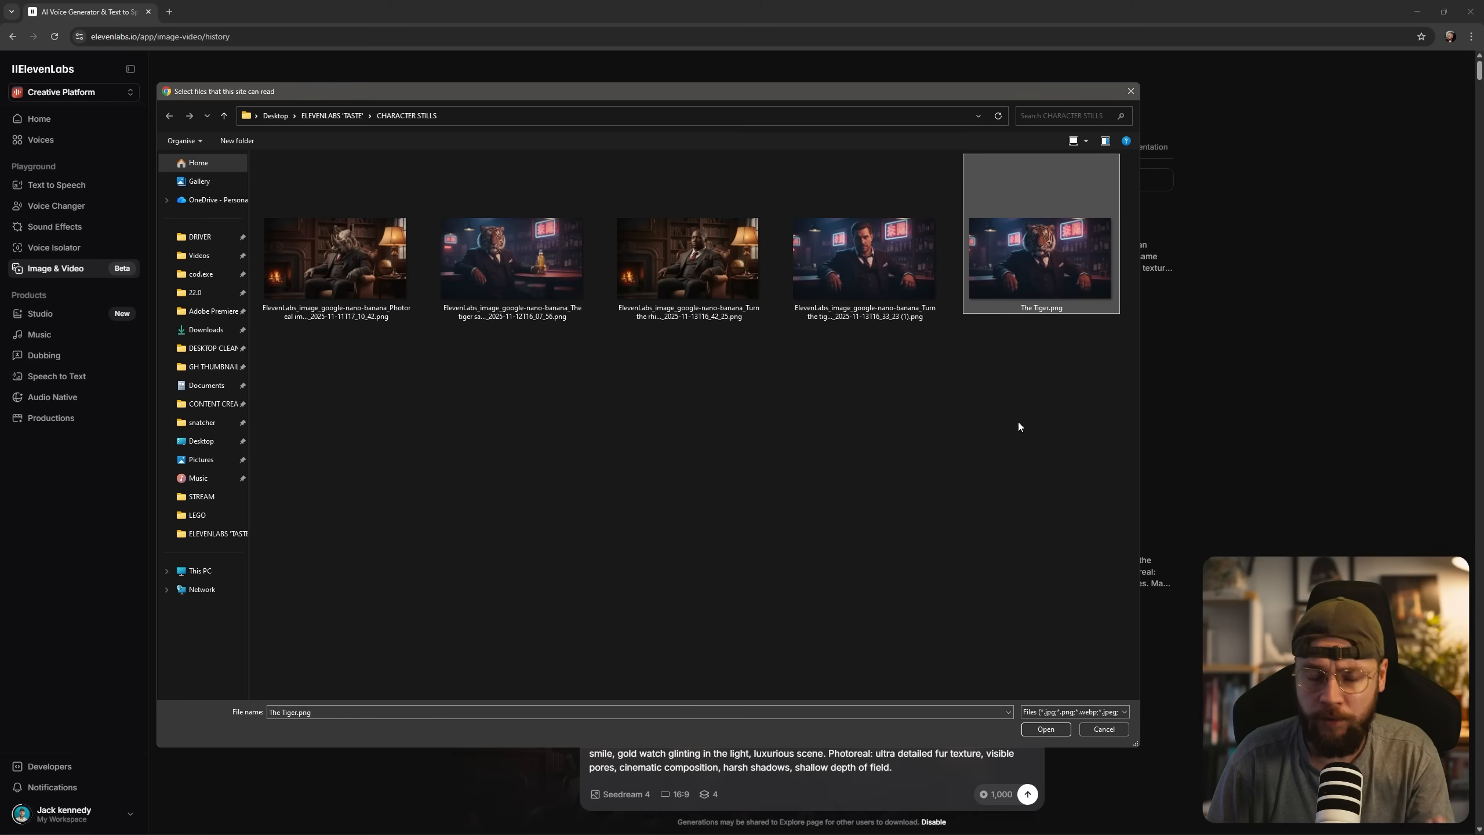
{"action": "left_click", "coordinate": [1045, 728]}
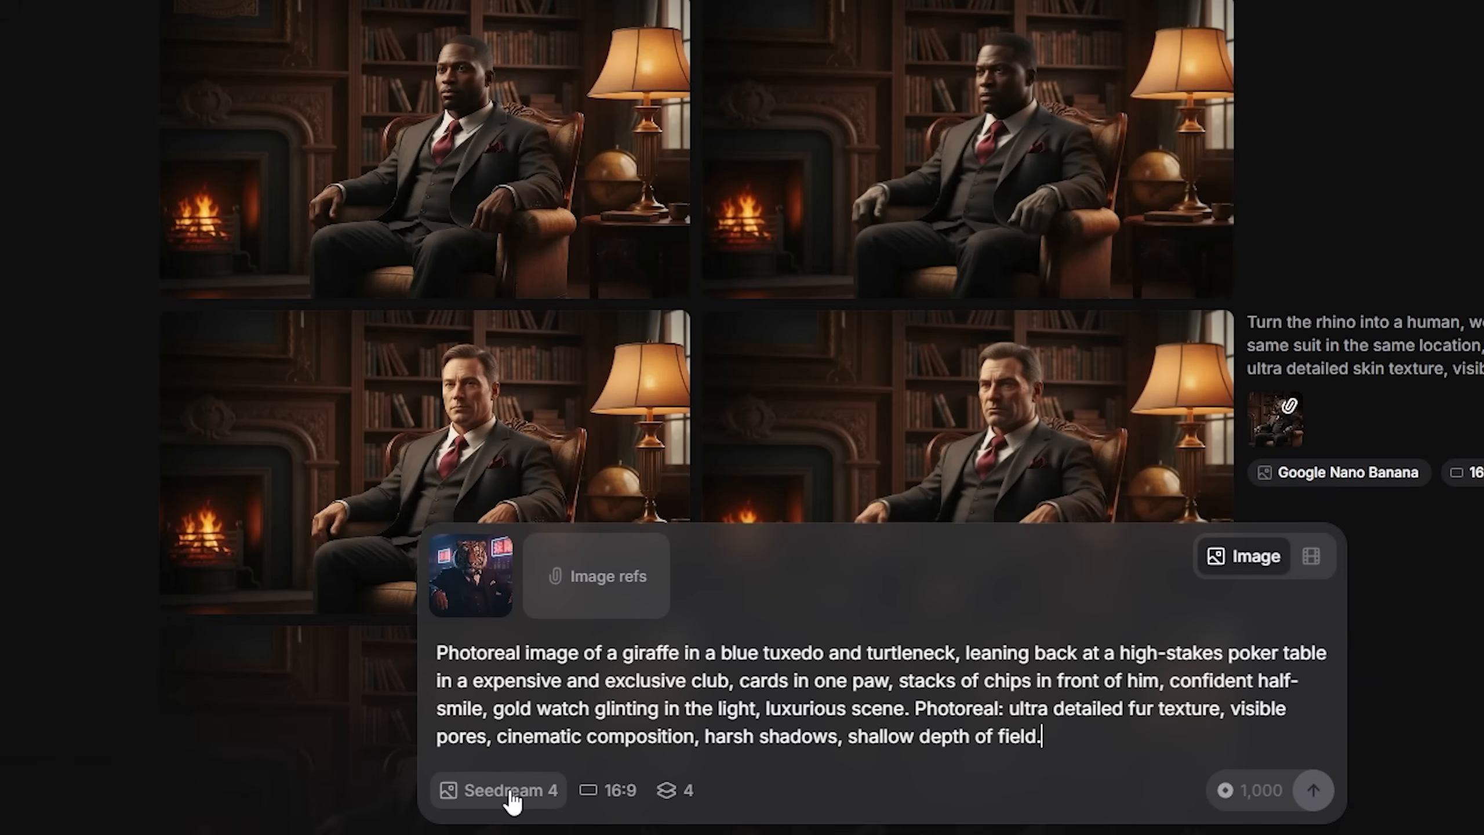
{"action": "left_click", "coordinate": [622, 794]}
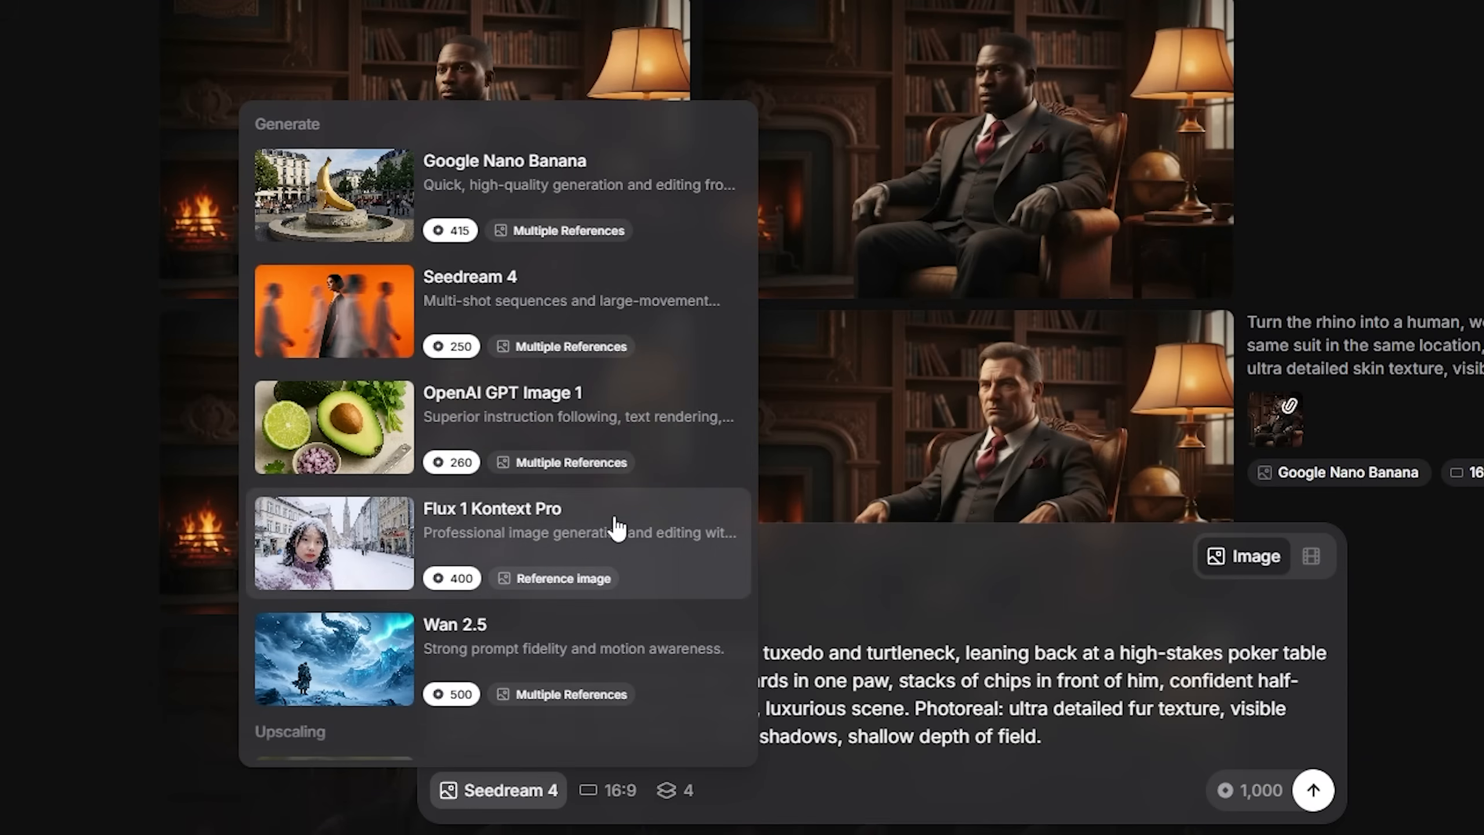
{"action": "left_click", "coordinate": [605, 209]}
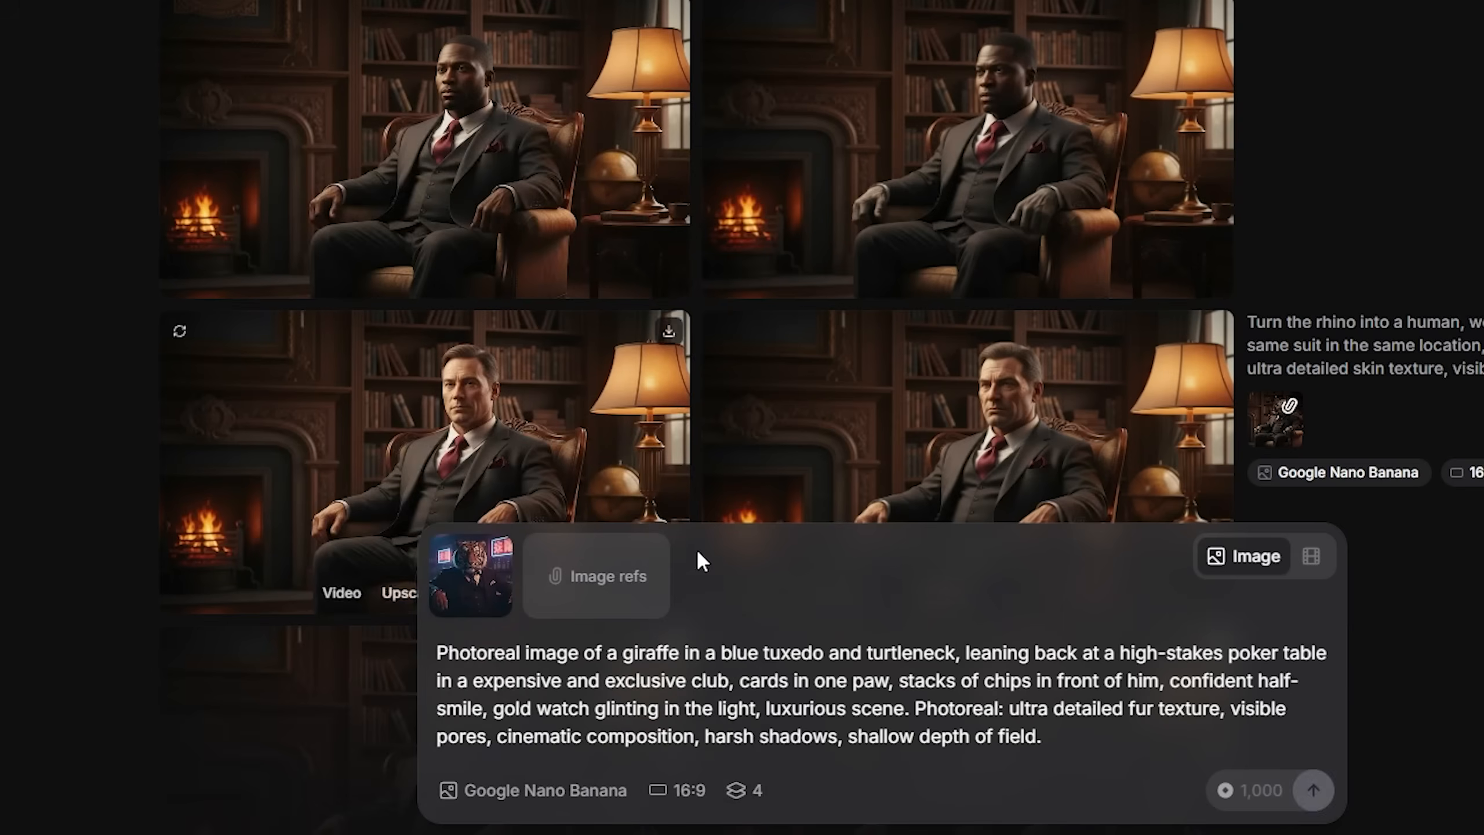
Keep the aspect ratio at 16:9 and the number of generations at 4, and generate the giraffe images.
{"action": "left_click", "coordinate": [677, 790]}
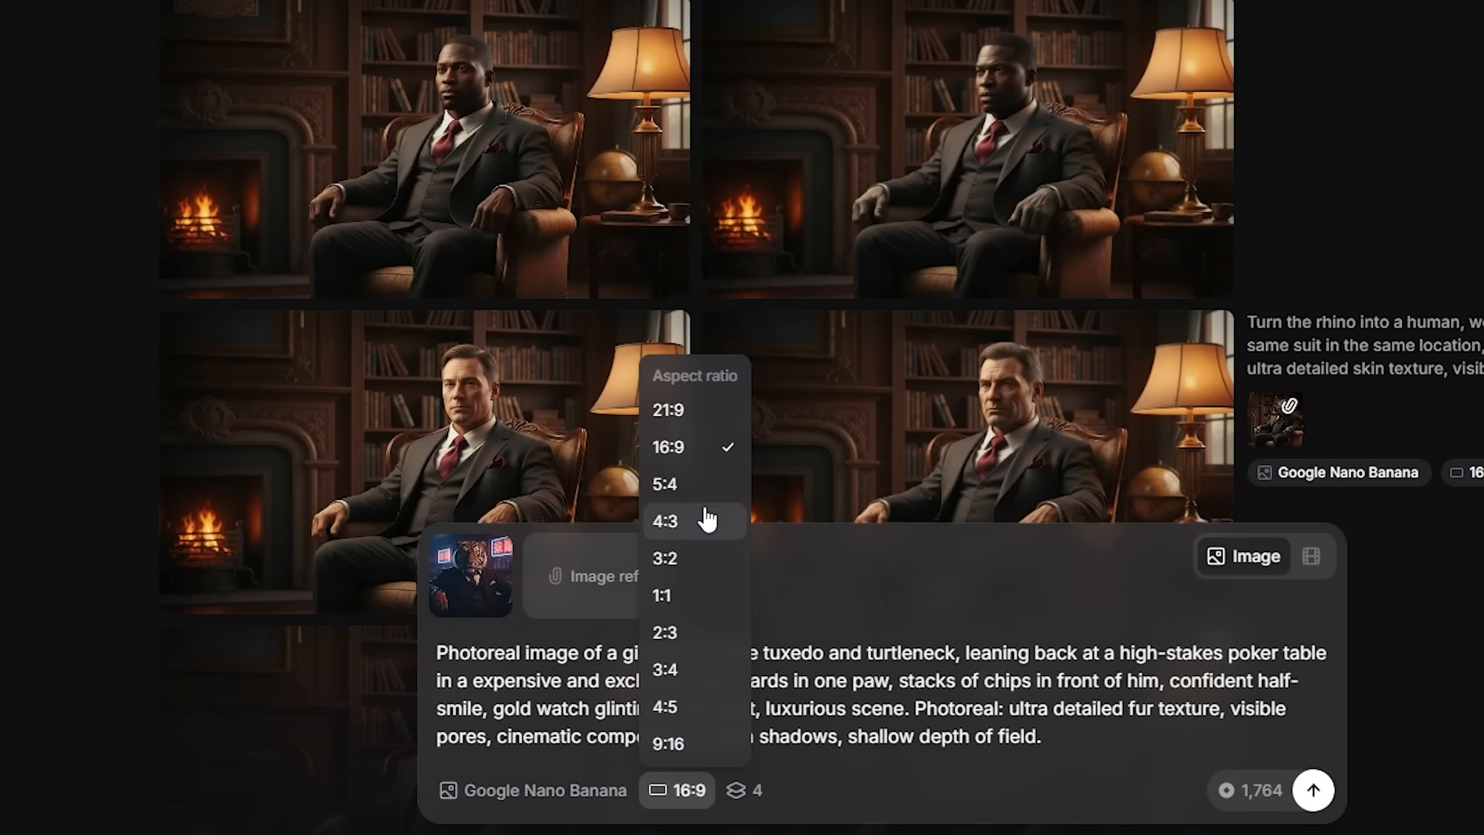
{"action": "left_click", "coordinate": [700, 454]}
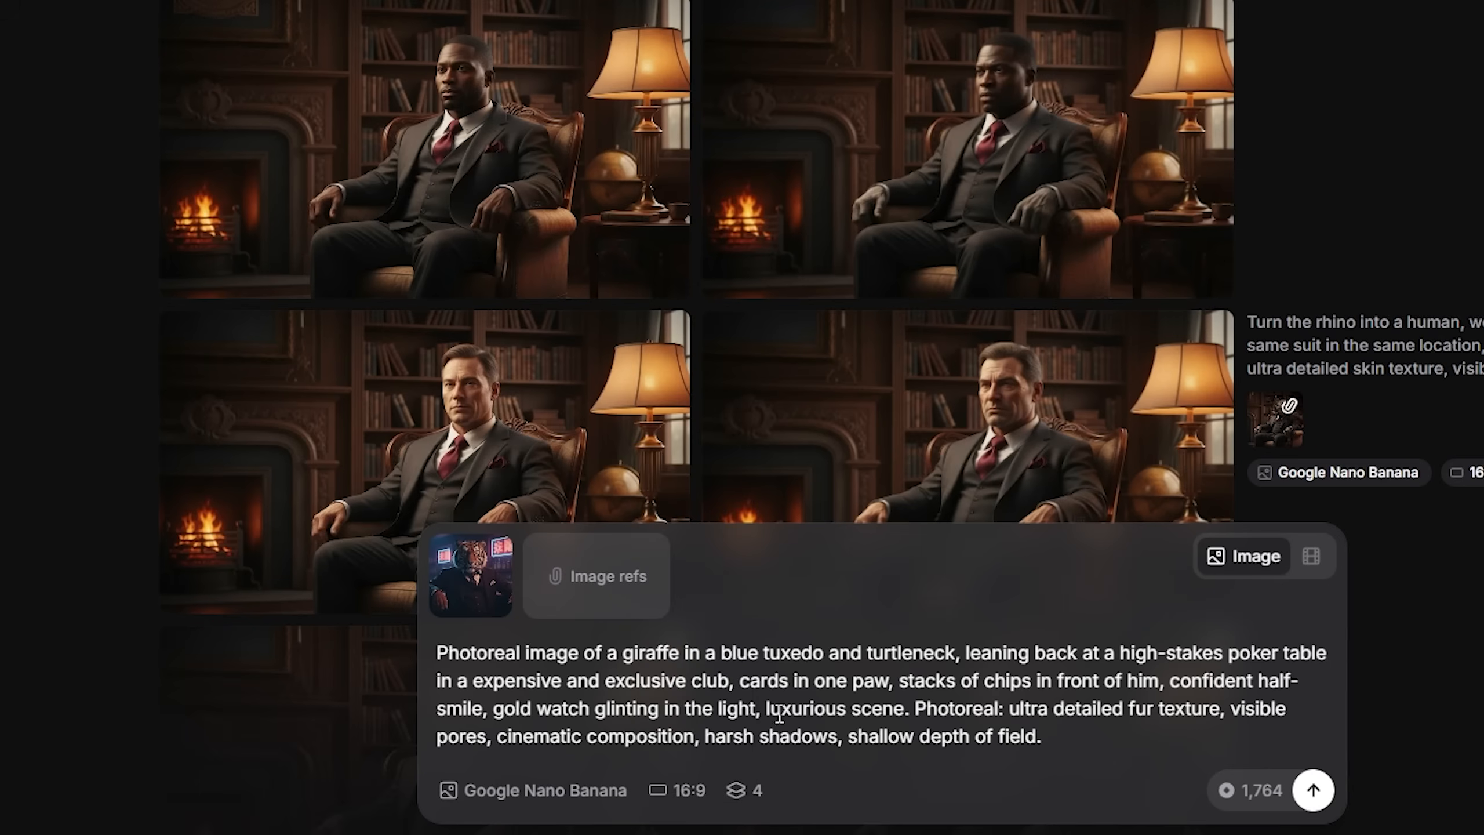
{"action": "left_click", "coordinate": [742, 790]}
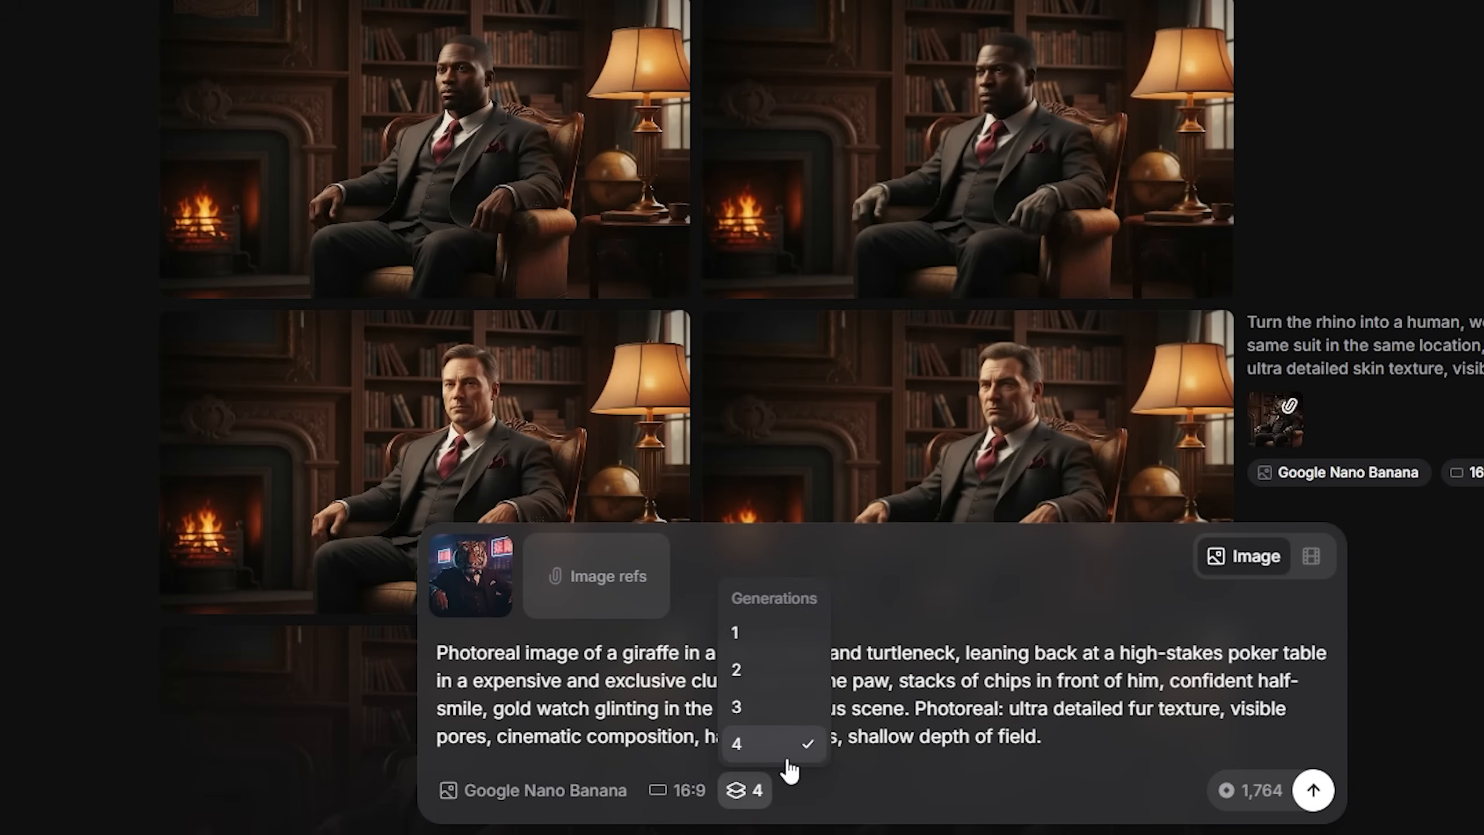
{"action": "left_click", "coordinate": [959, 743]}
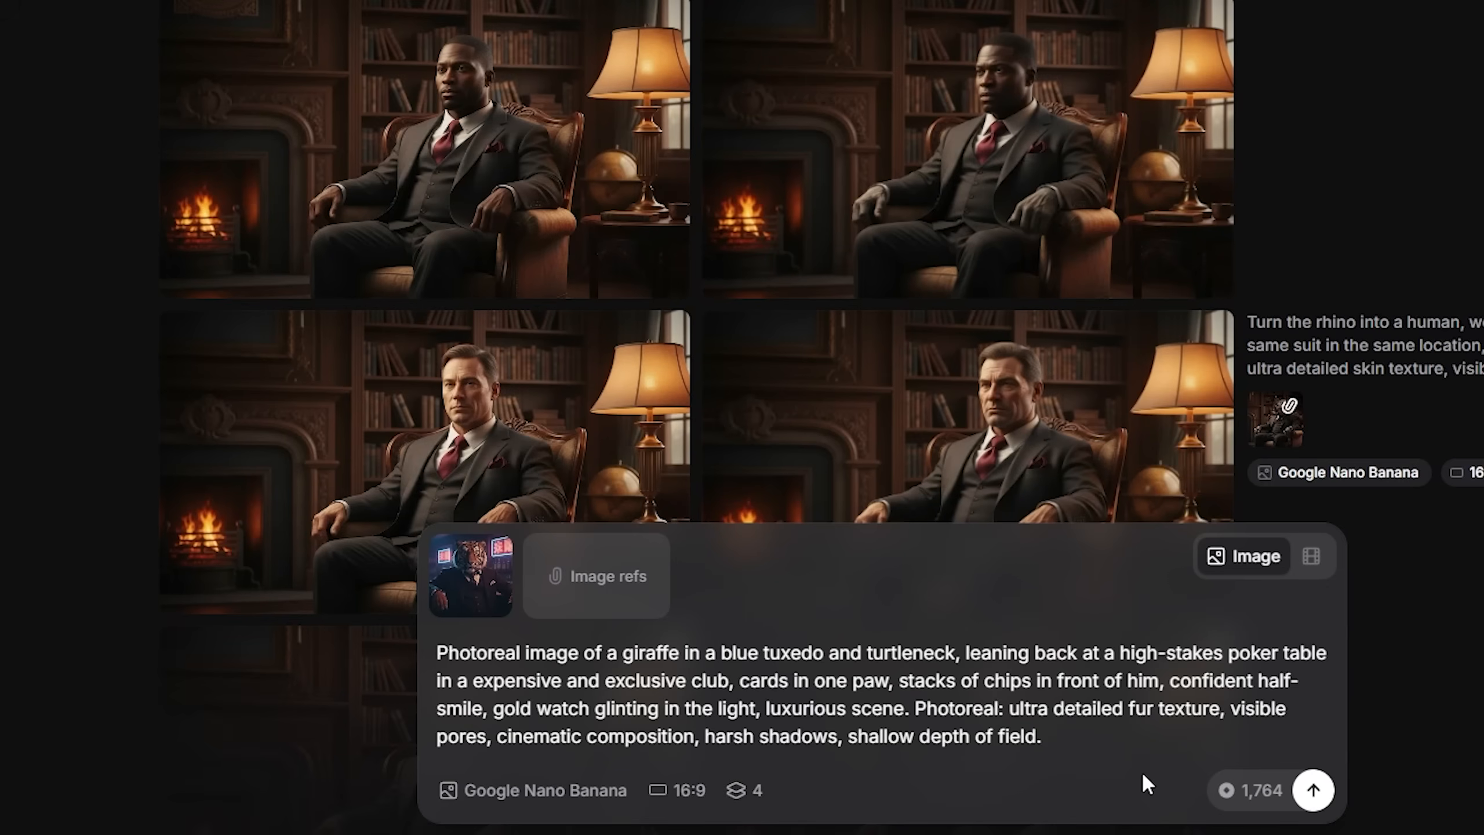
{"action": "left_click", "coordinate": [1294, 797]}
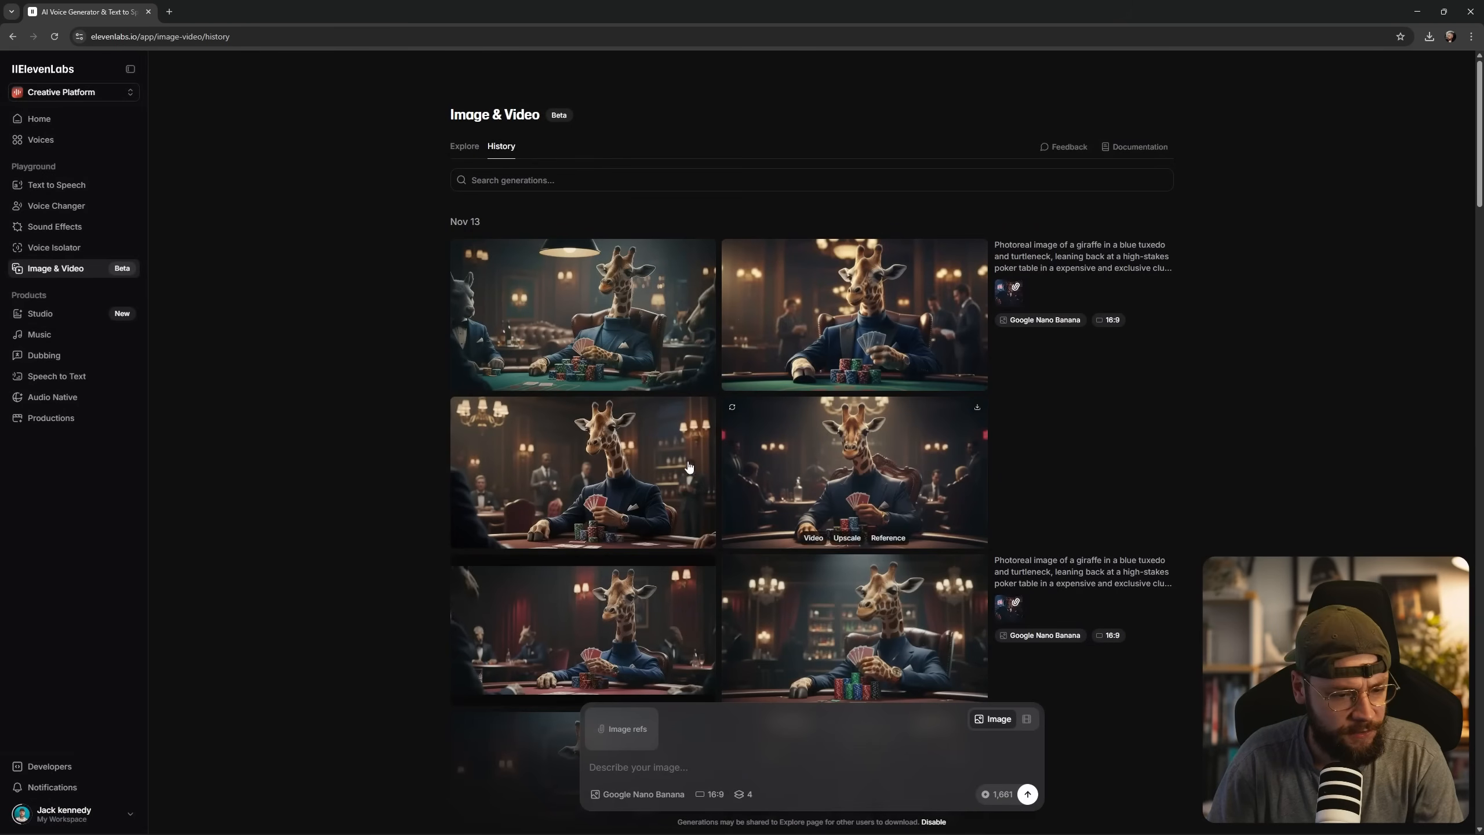
Inspect the generated giraffe poker images and the prompt that has the cards held in one hoof.
{"action": "left_click", "coordinate": [717, 508]}
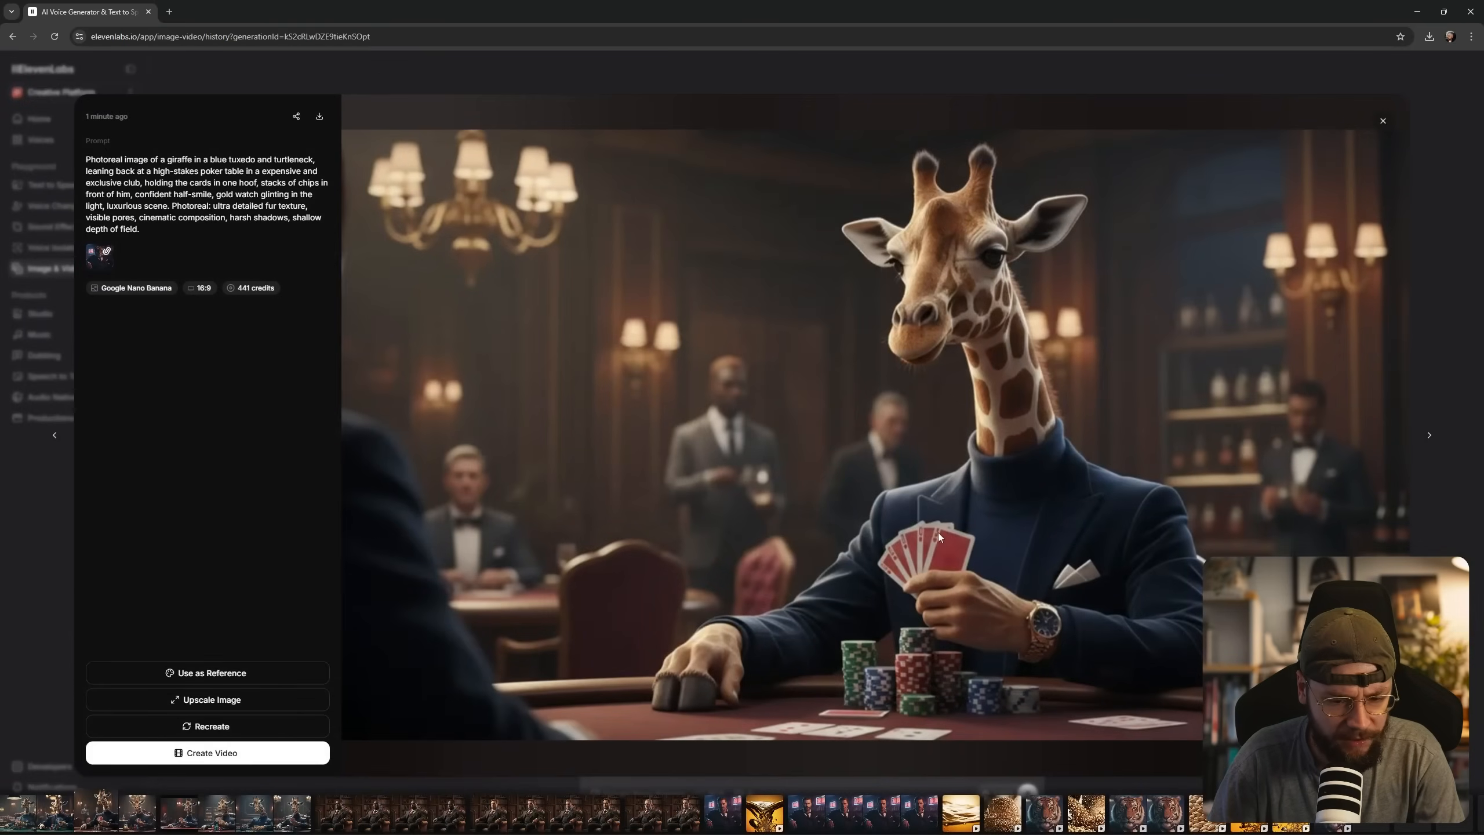
{"action": "left_click", "coordinate": [1446, 236]}
{"action": "left_click", "coordinate": [923, 355]}
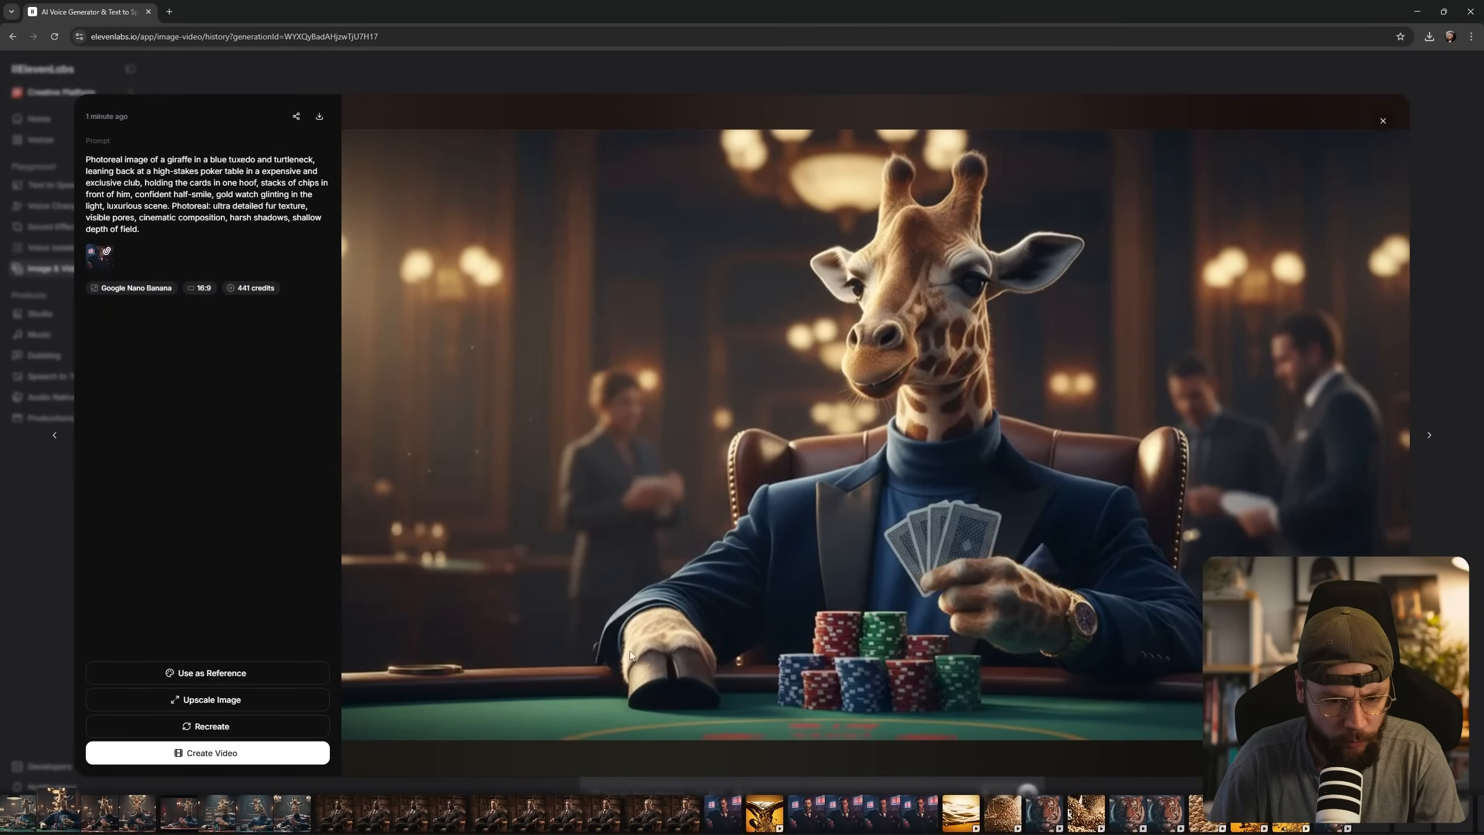
{"action": "left_click", "coordinate": [1440, 272]}
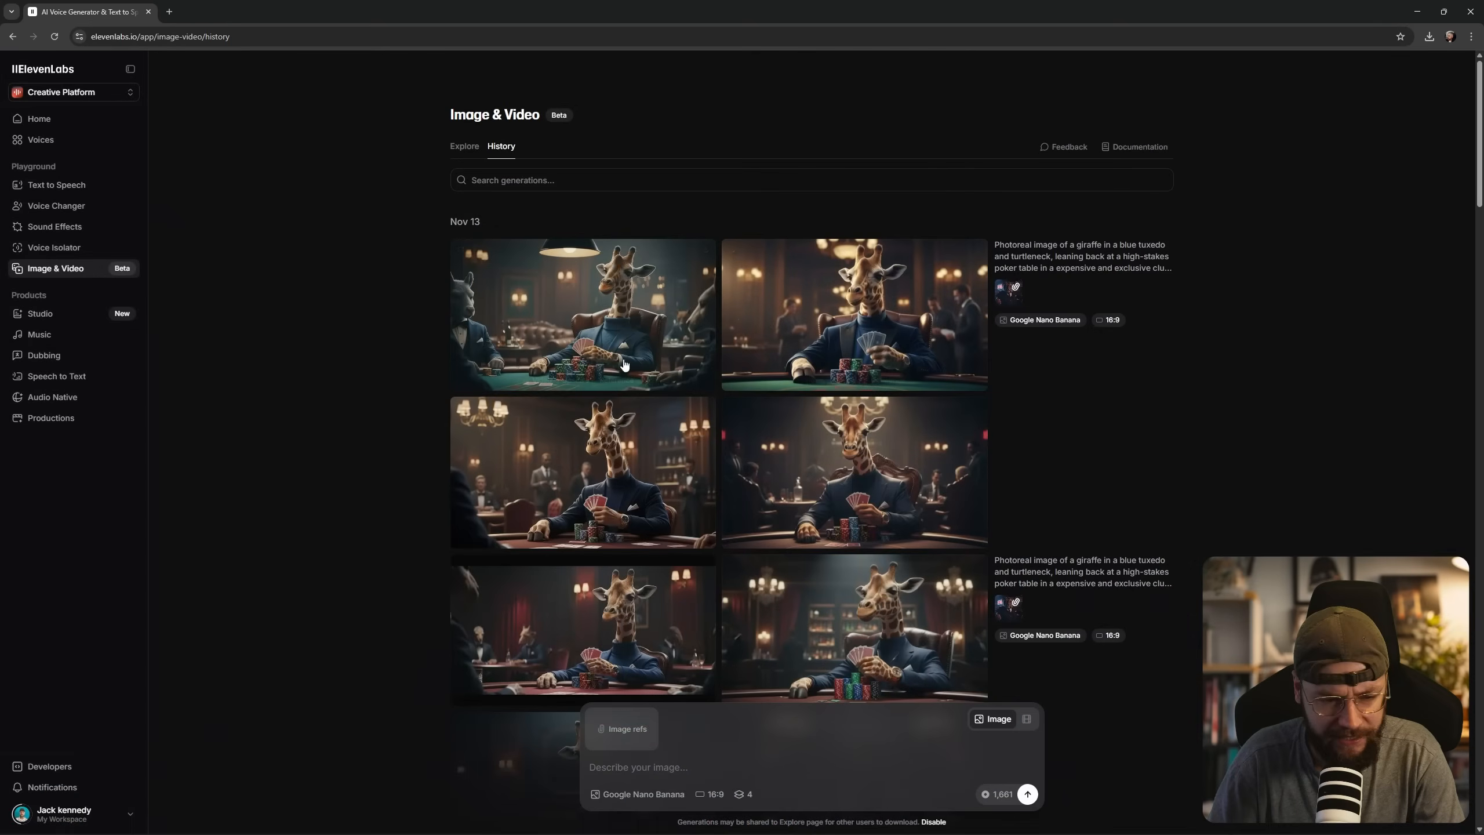
Remove "holding the cards in one hoof," from the giraffe prompt, keep the tiger image reference, and generate four new images.
{"action": "left_click", "coordinate": [552, 300]}
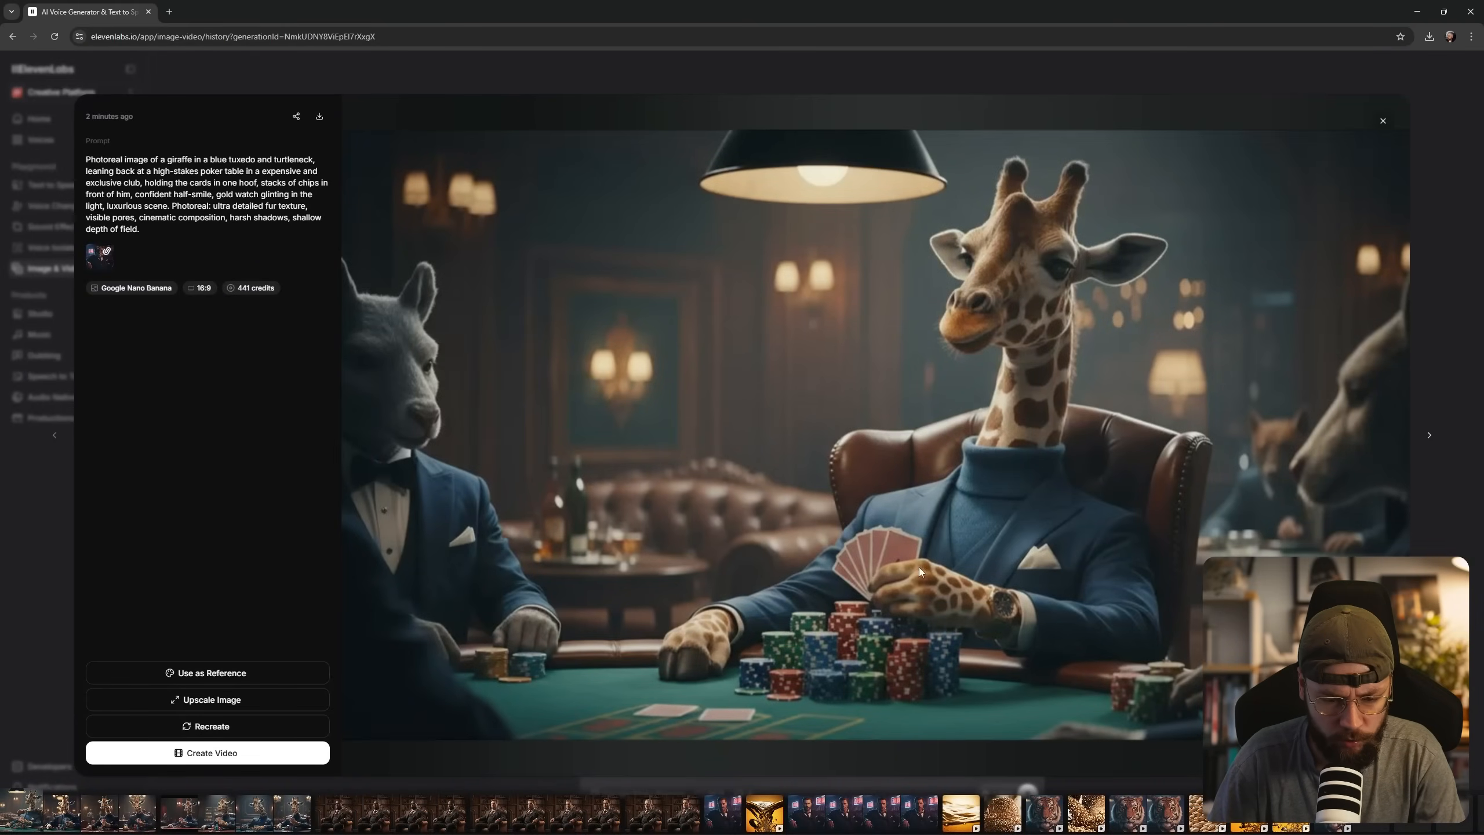
{"action": "left_click", "coordinate": [1374, 124]}
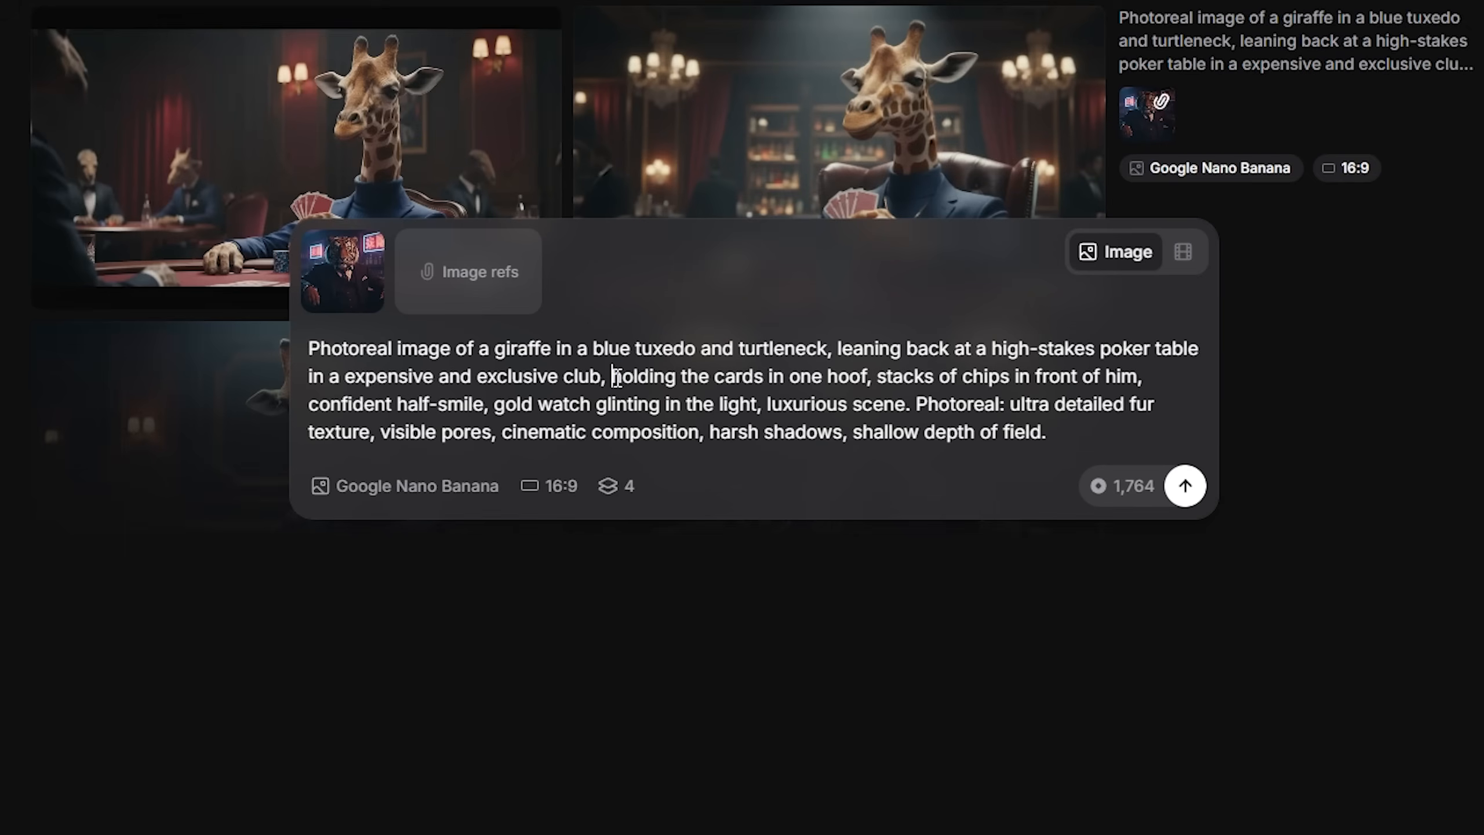
{"action": "left_click_drag", "start_coordinate": [740, 739], "coordinate": [837, 740]}
{"action": "left_click_drag", "start_coordinate": [805, 380], "coordinate": [877, 377]}
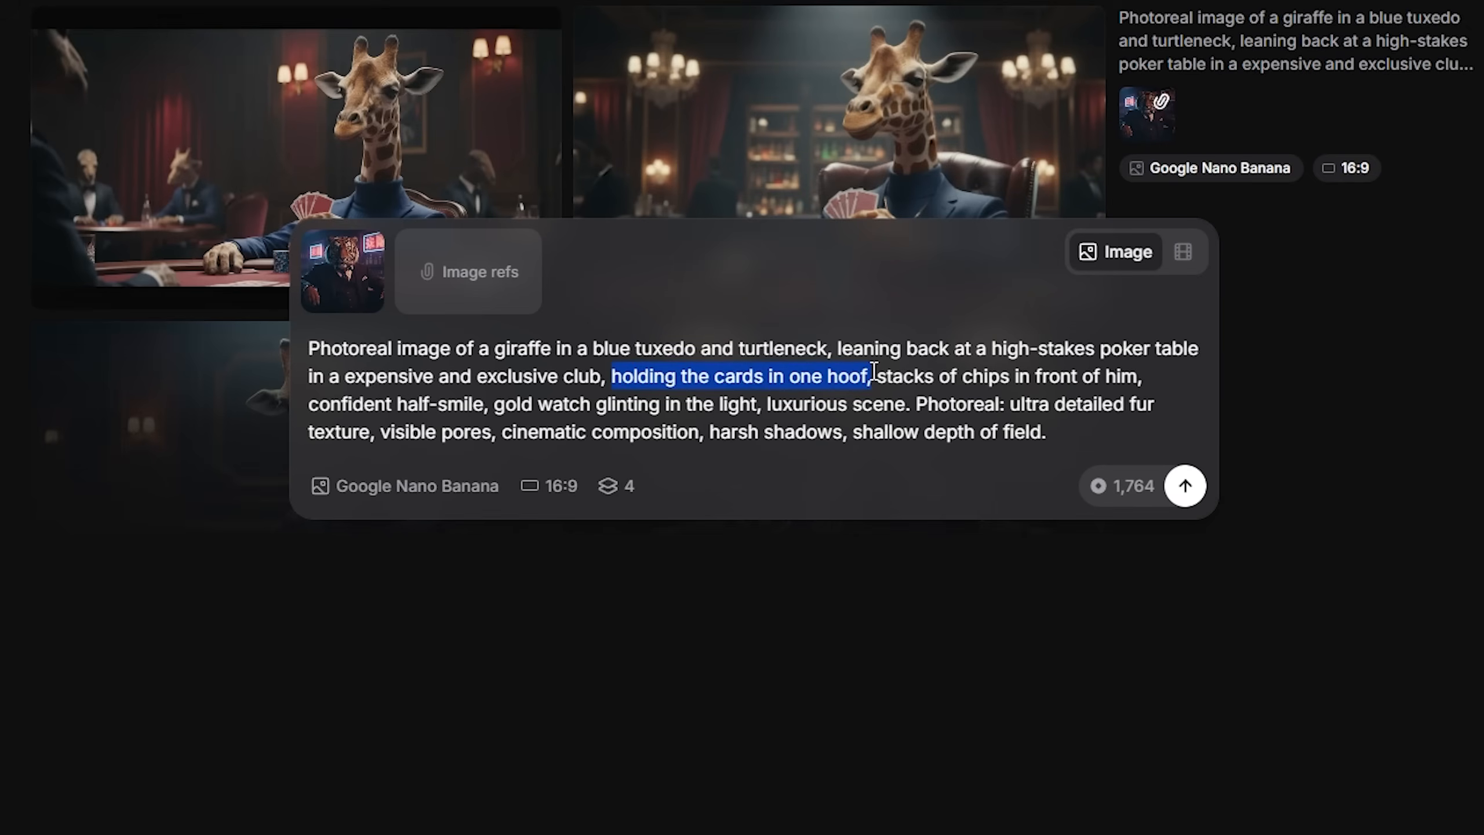
{"action": "key", "text": "BackSpace"}
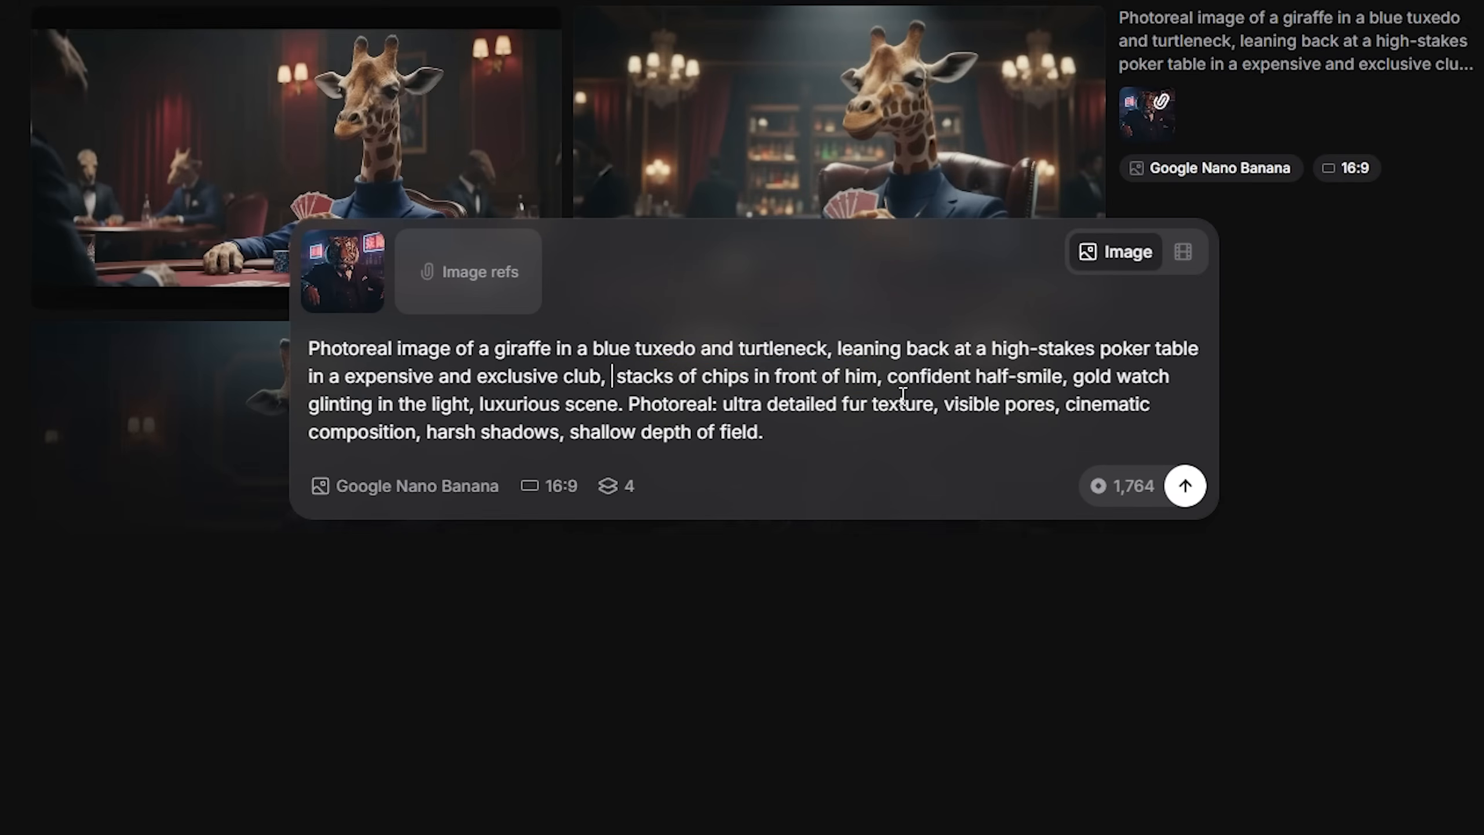
{"action": "key", "text": "BackSpace"}
{"action": "left_click", "coordinate": [1195, 490]}
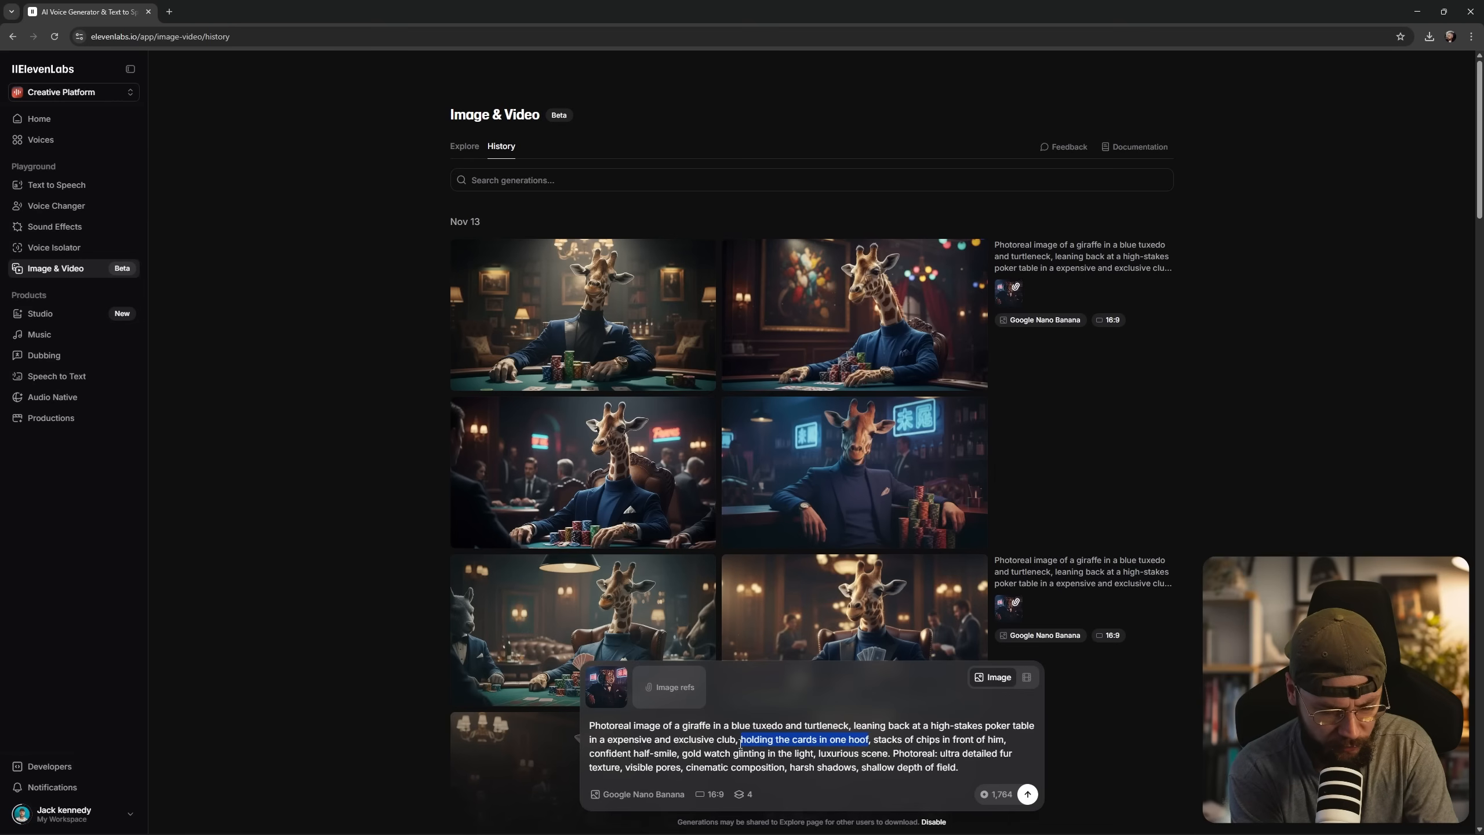
Replace "holding the cards in one hoof" in the giraffe prompt with "he has hoofs for hands" and generate the images.
{"action": "type", "text": "he has ho"}
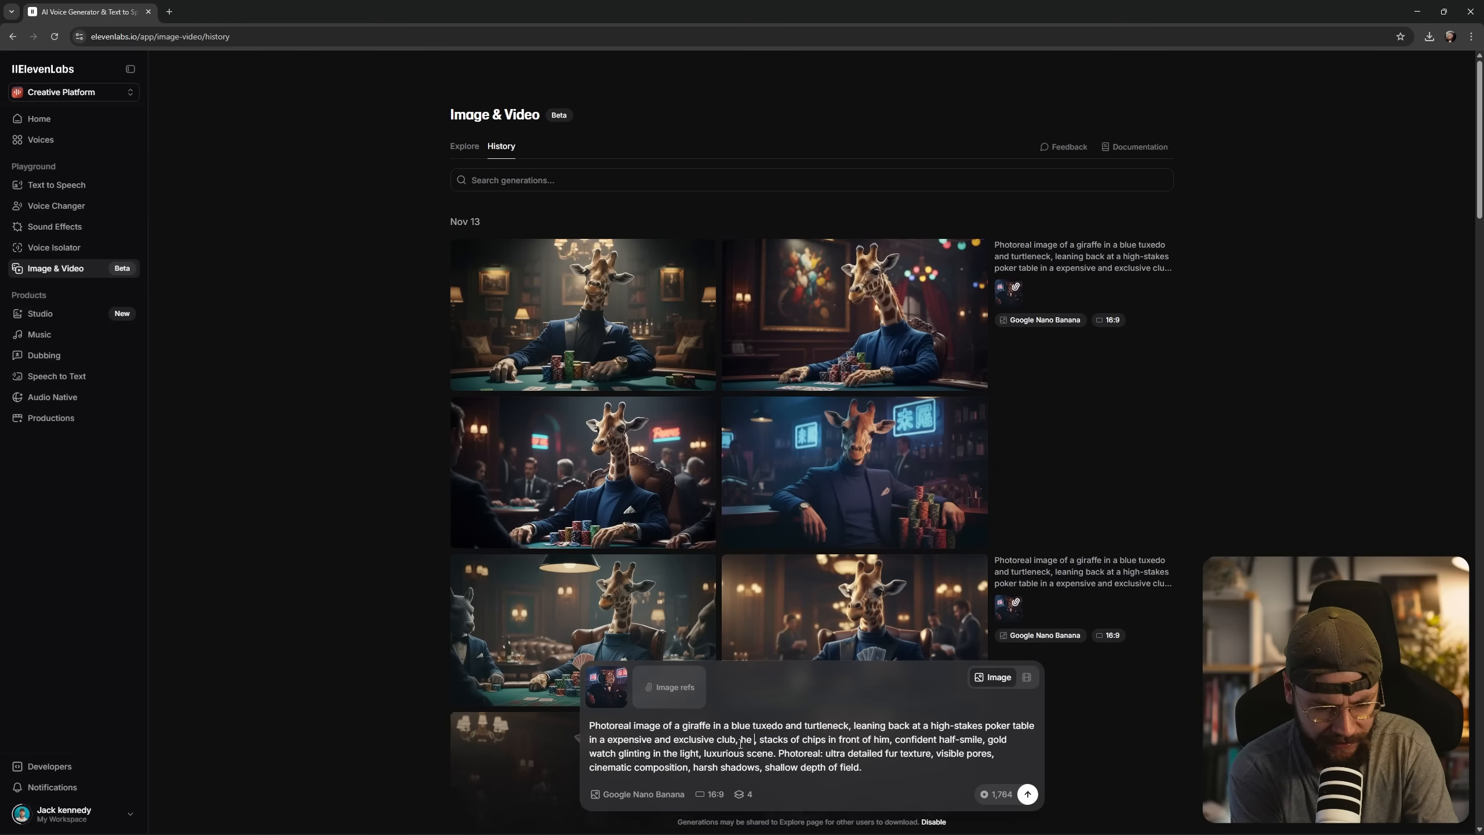
{"action": "type", "text": "ofs for hands,"}
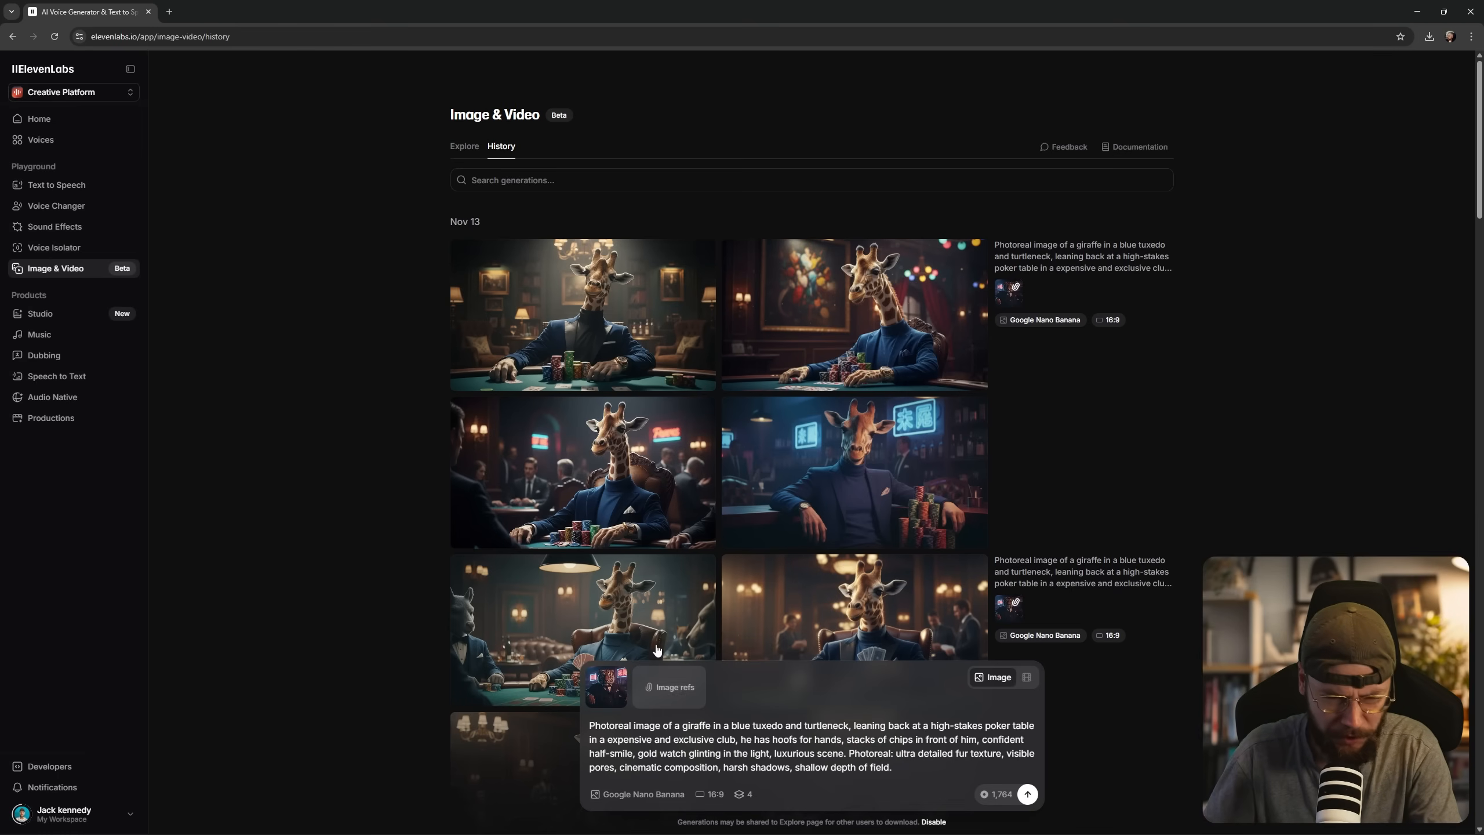
{"action": "left_click", "coordinate": [1028, 794]}
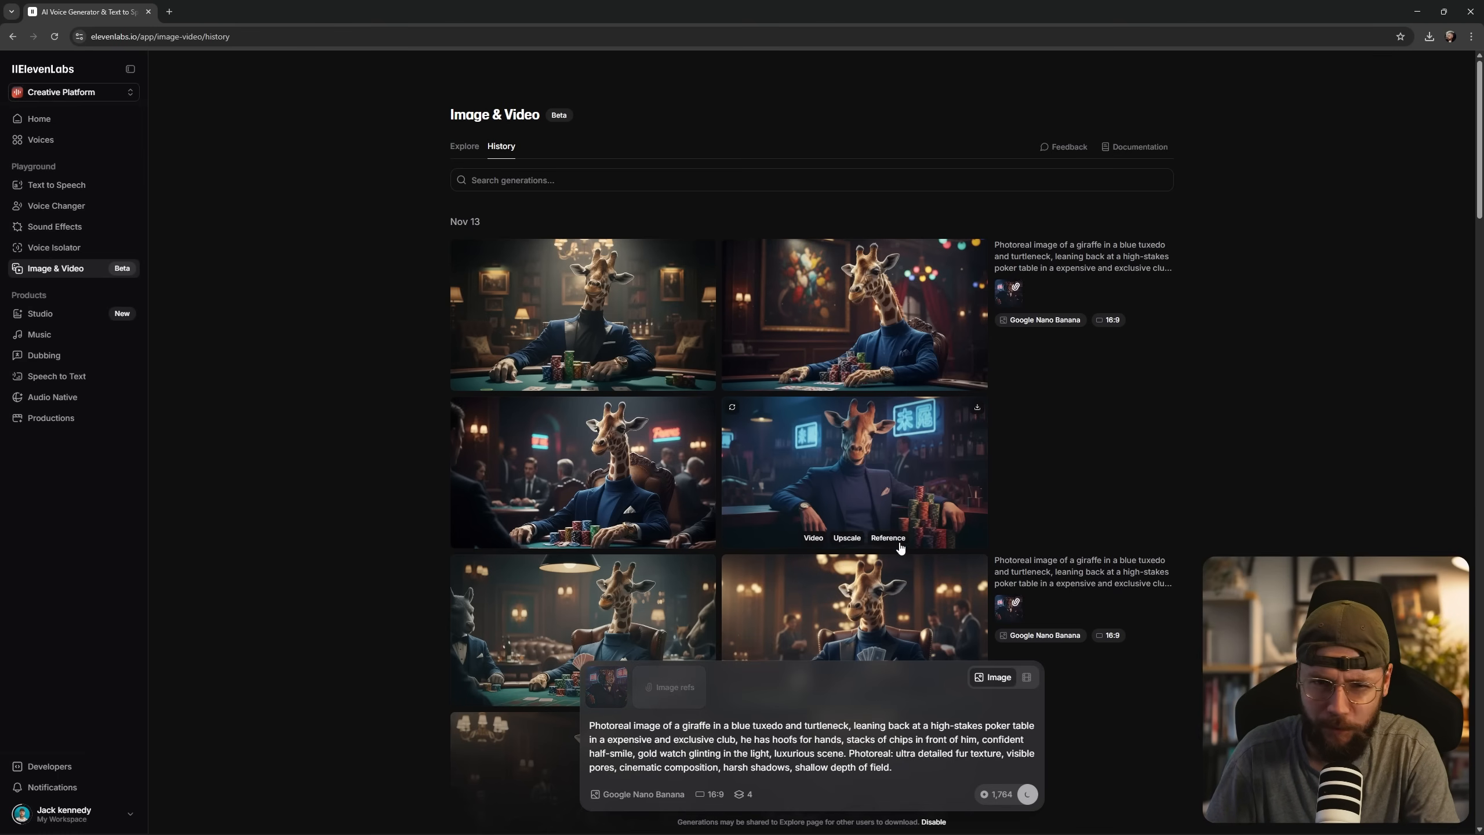
Inspect the hands in the giraffe images generated from the "hoofs for hands" prompt at full size.
{"action": "left_click", "coordinate": [896, 528]}
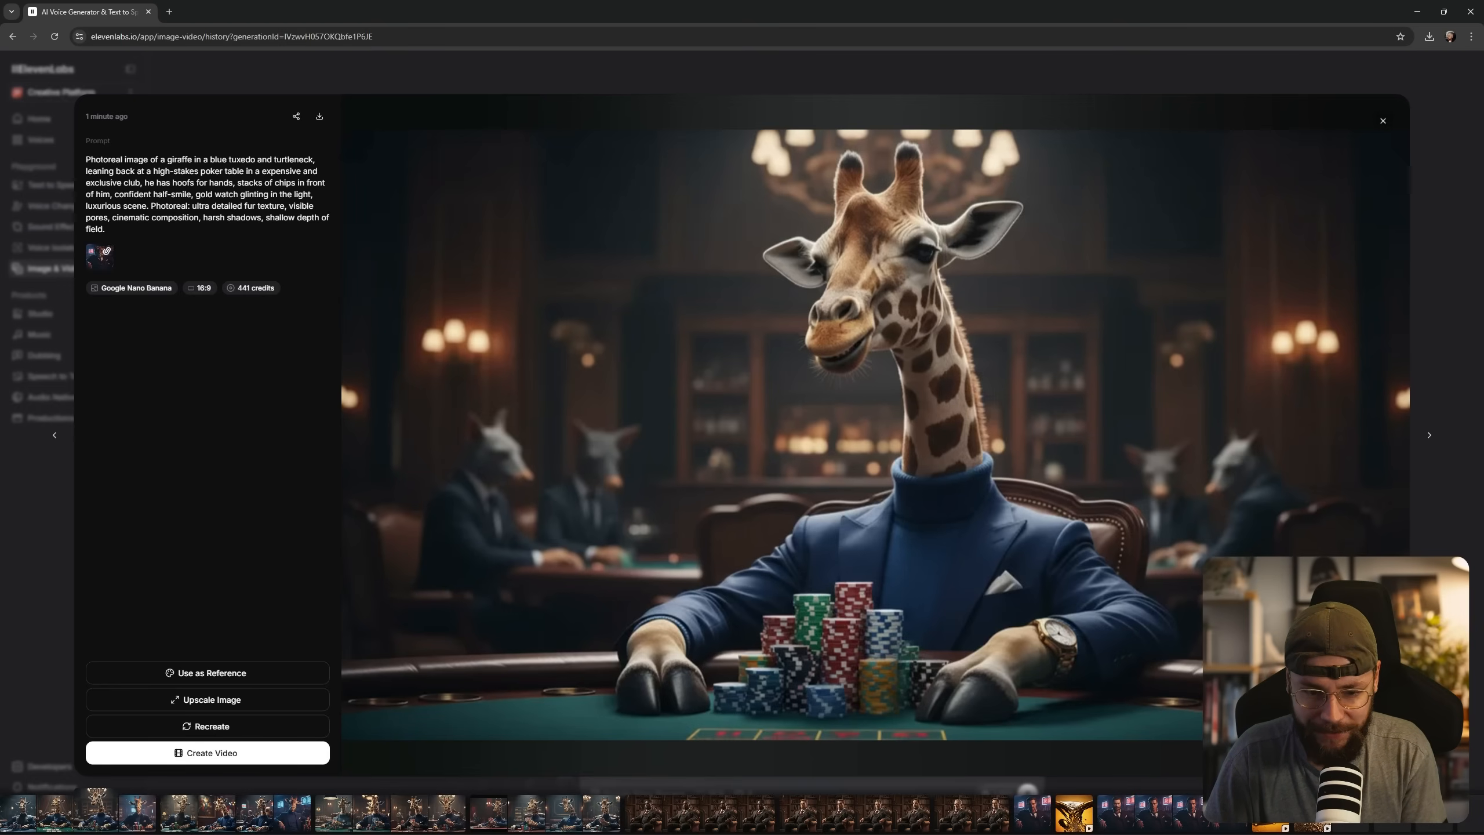
{"action": "key", "text": "Escape"}
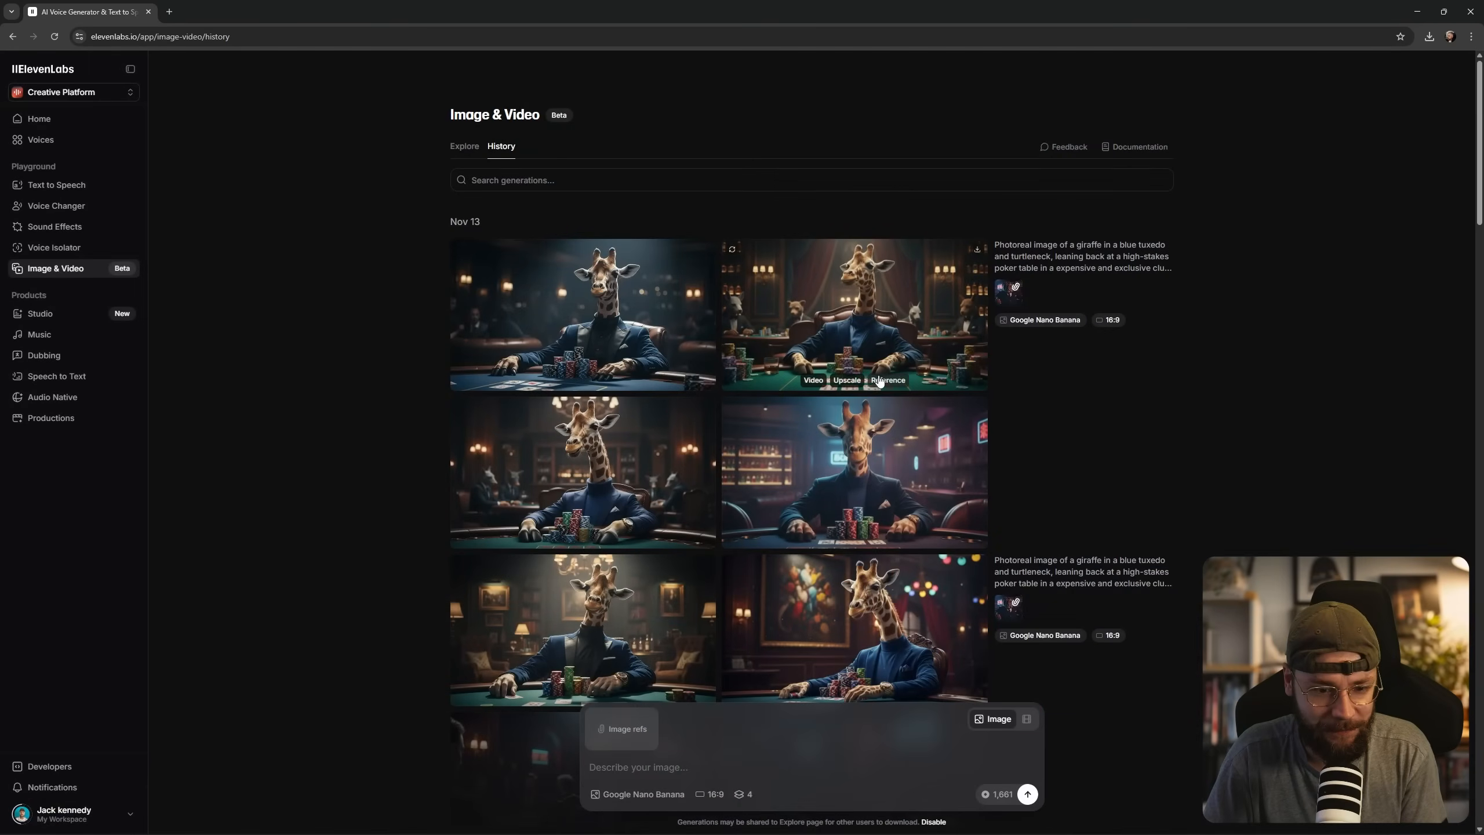
{"action": "left_click", "coordinate": [643, 344]}
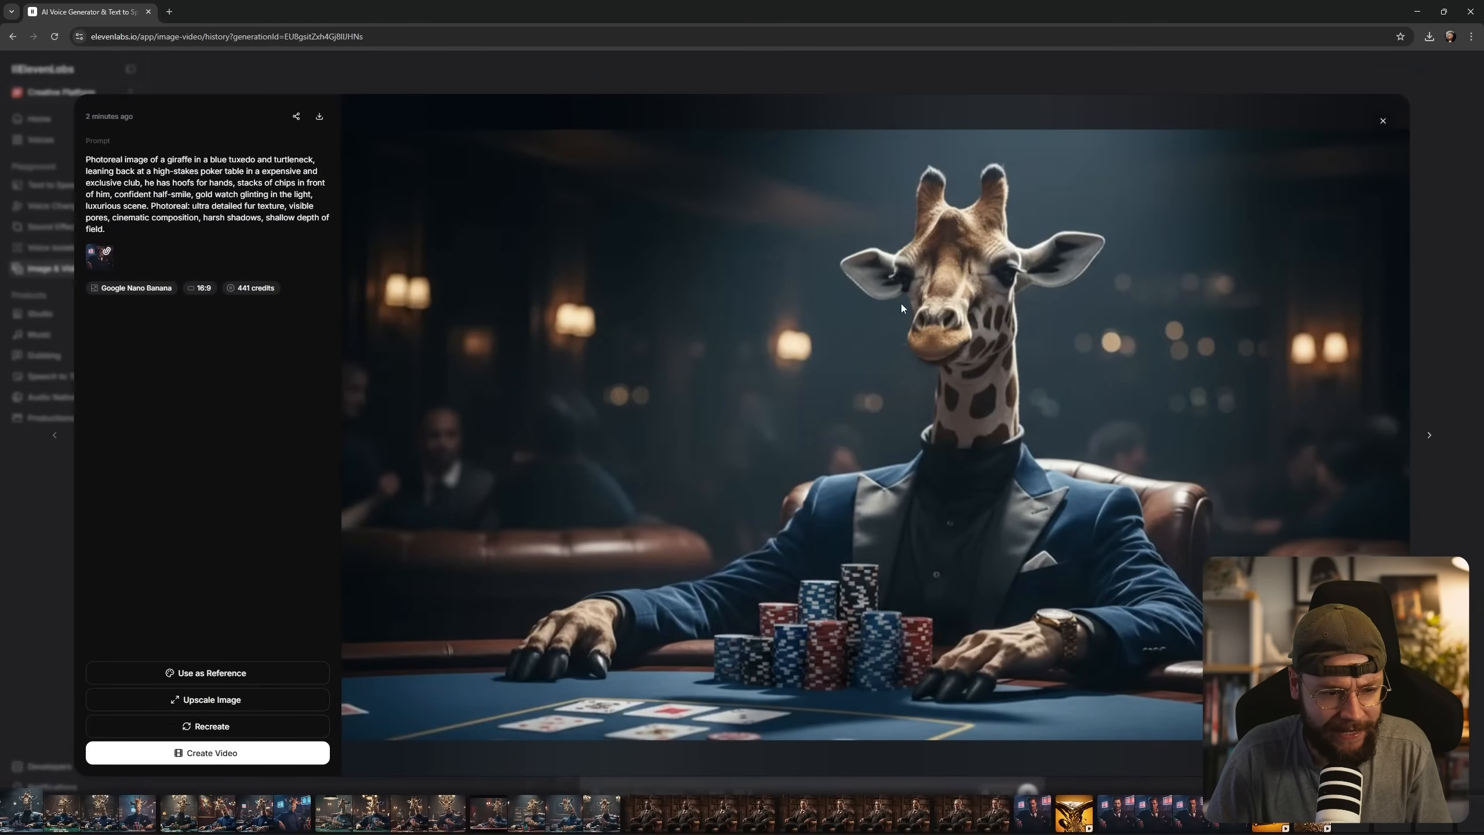
{"action": "left_click", "coordinate": [1382, 120]}
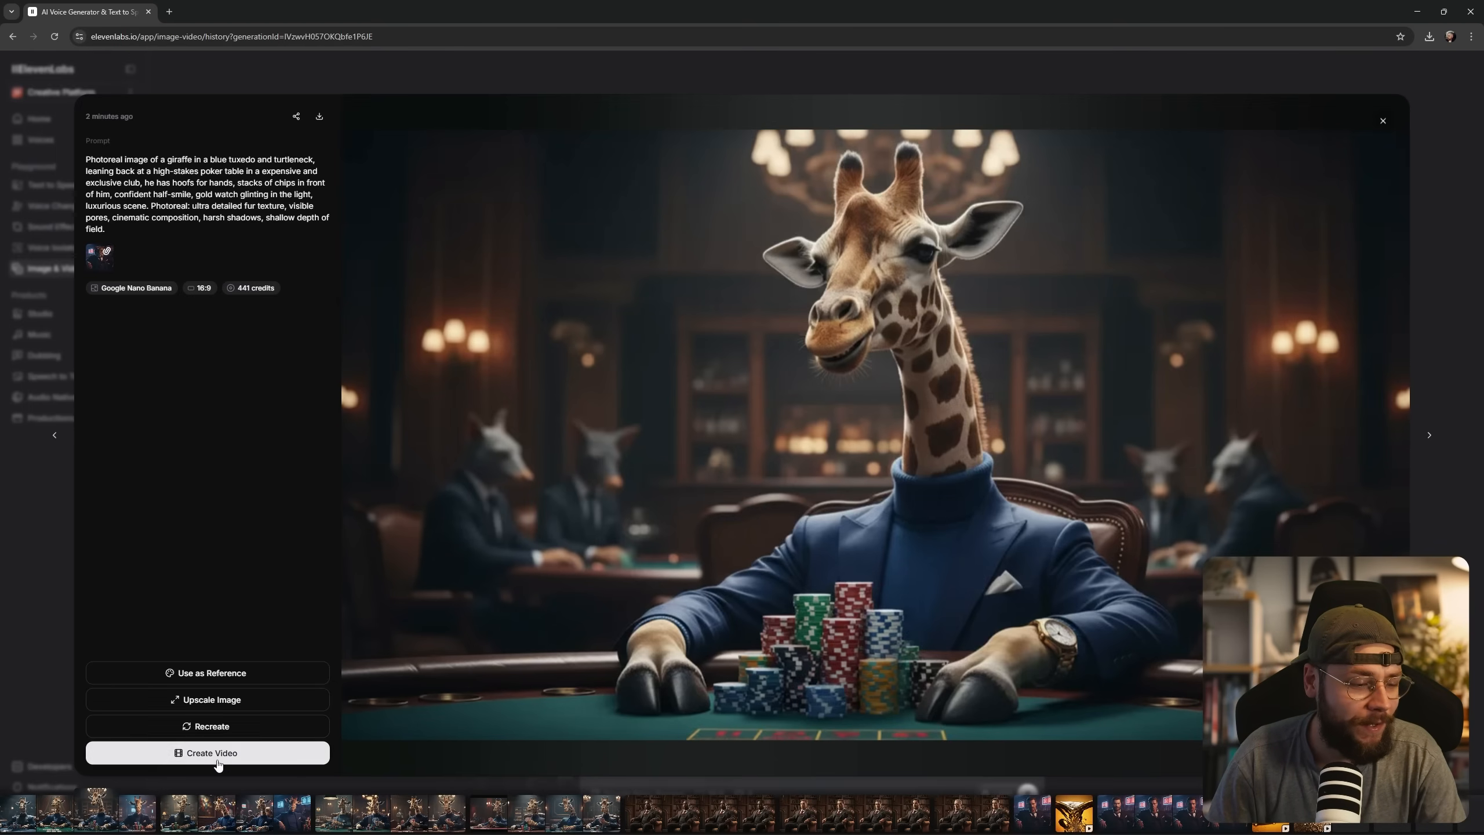
Use the image of the giraffe with two real hooves on the table as a video start frame and clear the prompt.
{"action": "left_click", "coordinate": [271, 760]}
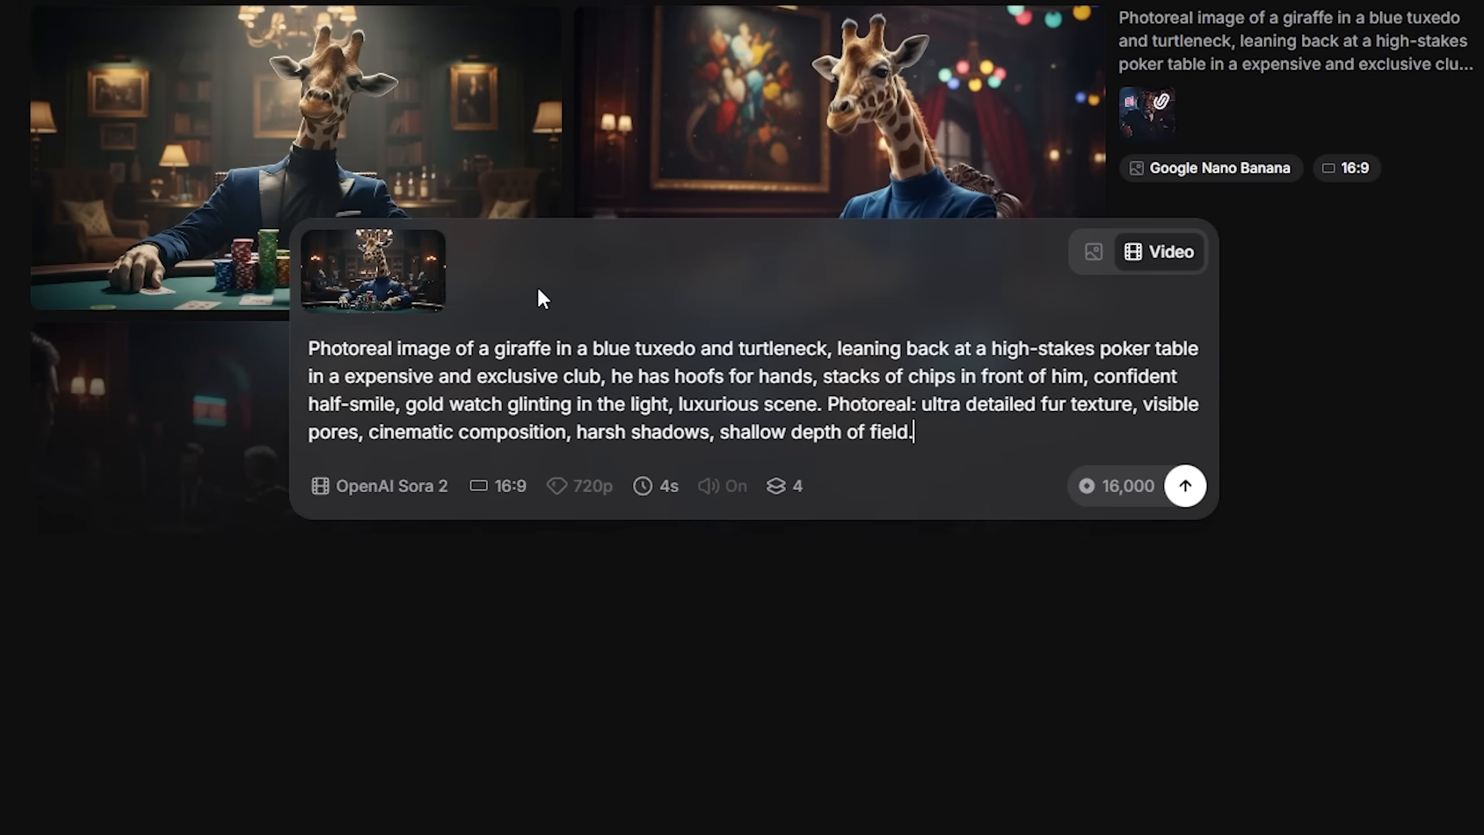
{"action": "mouse_move", "coordinate": [388, 304]}
{"action": "key", "text": "ctrl+a"}
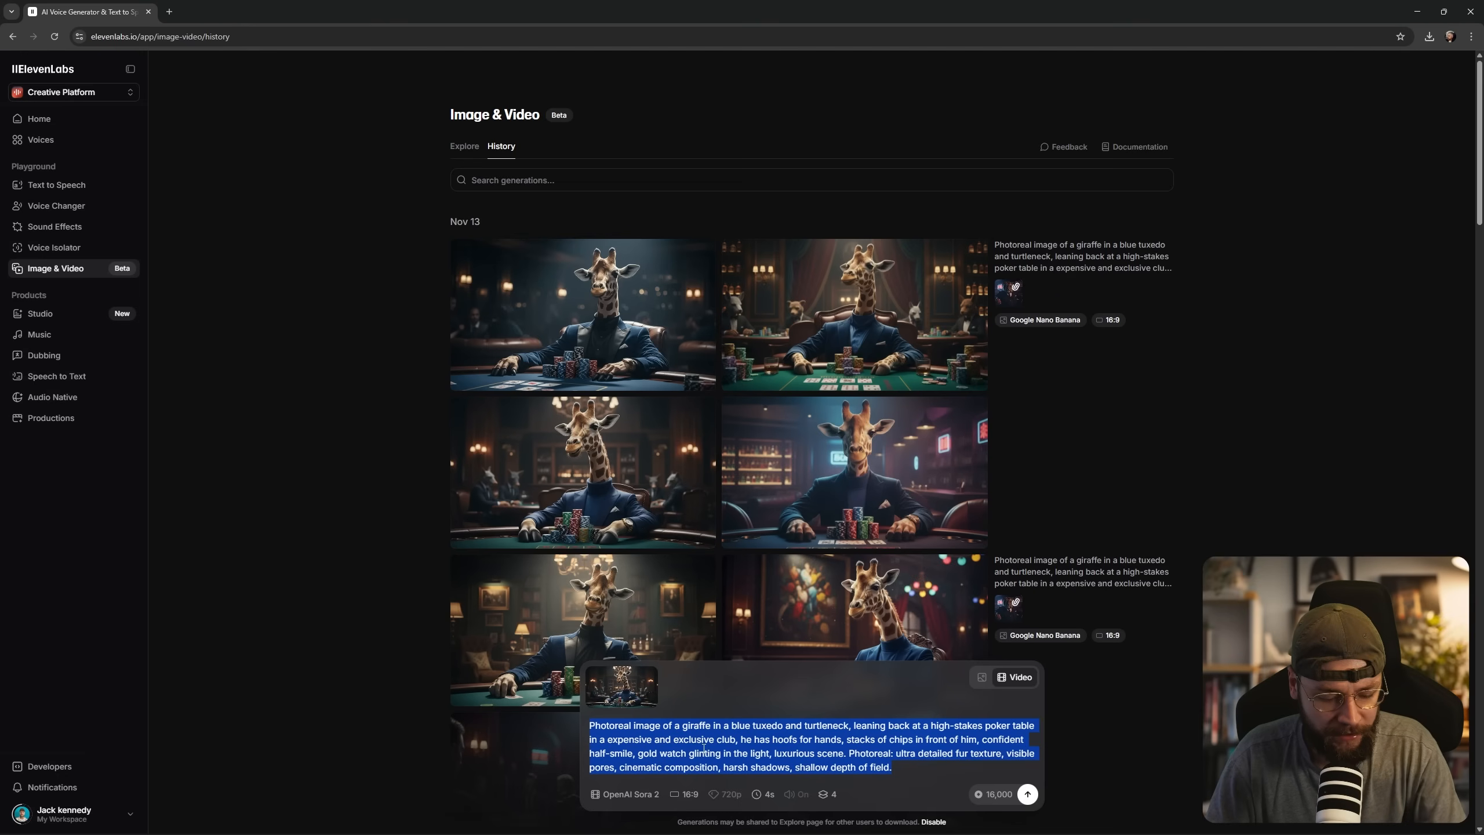
{"action": "key", "text": "BackSpace"}
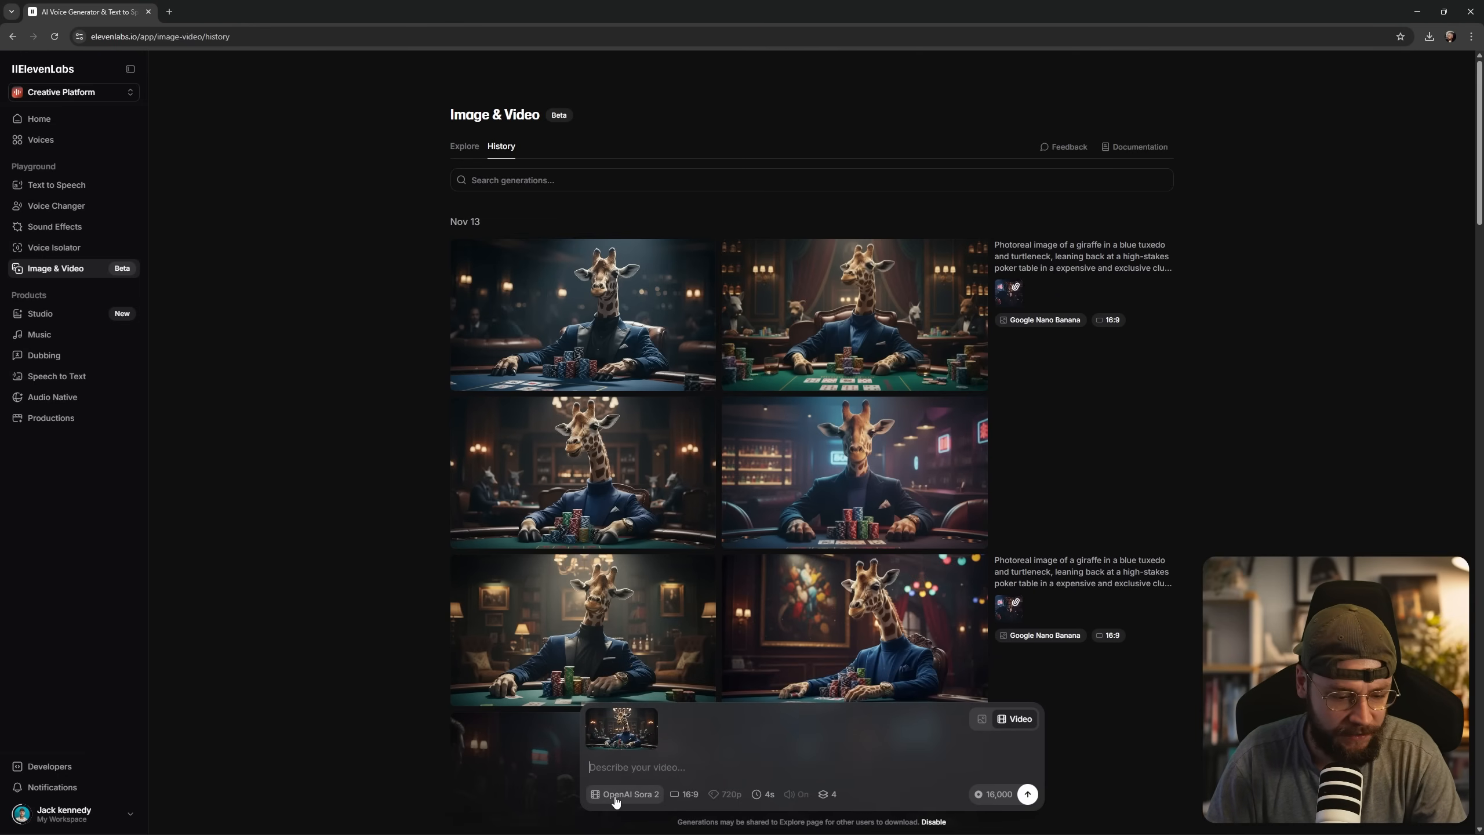
Switch the video model to Google Veo 3.1, keep 16:9, and set the resolution to 1080p and the duration to 6s.
{"action": "left_click", "coordinate": [625, 793]}
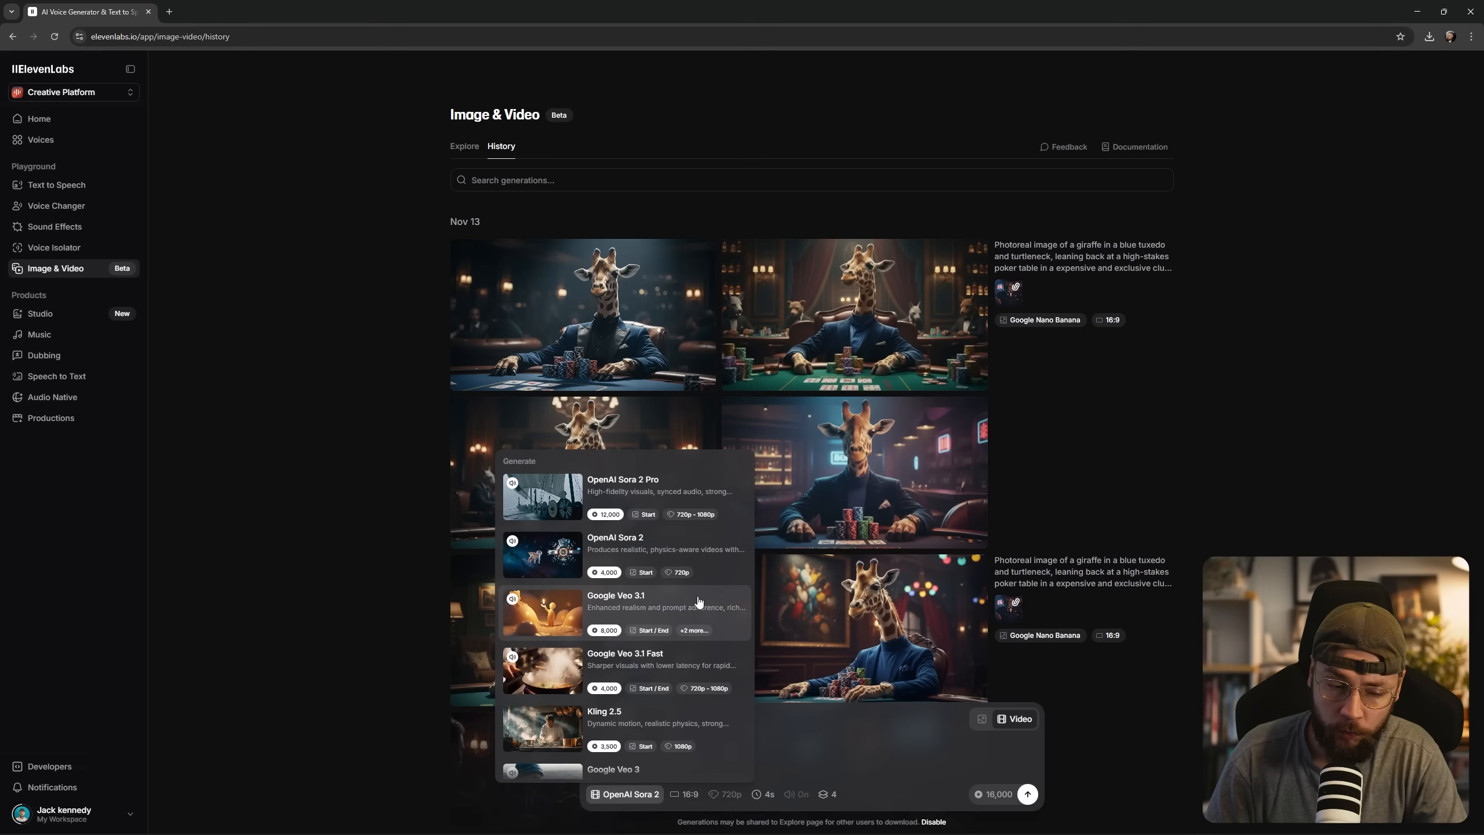
{"action": "left_click", "coordinate": [668, 610]}
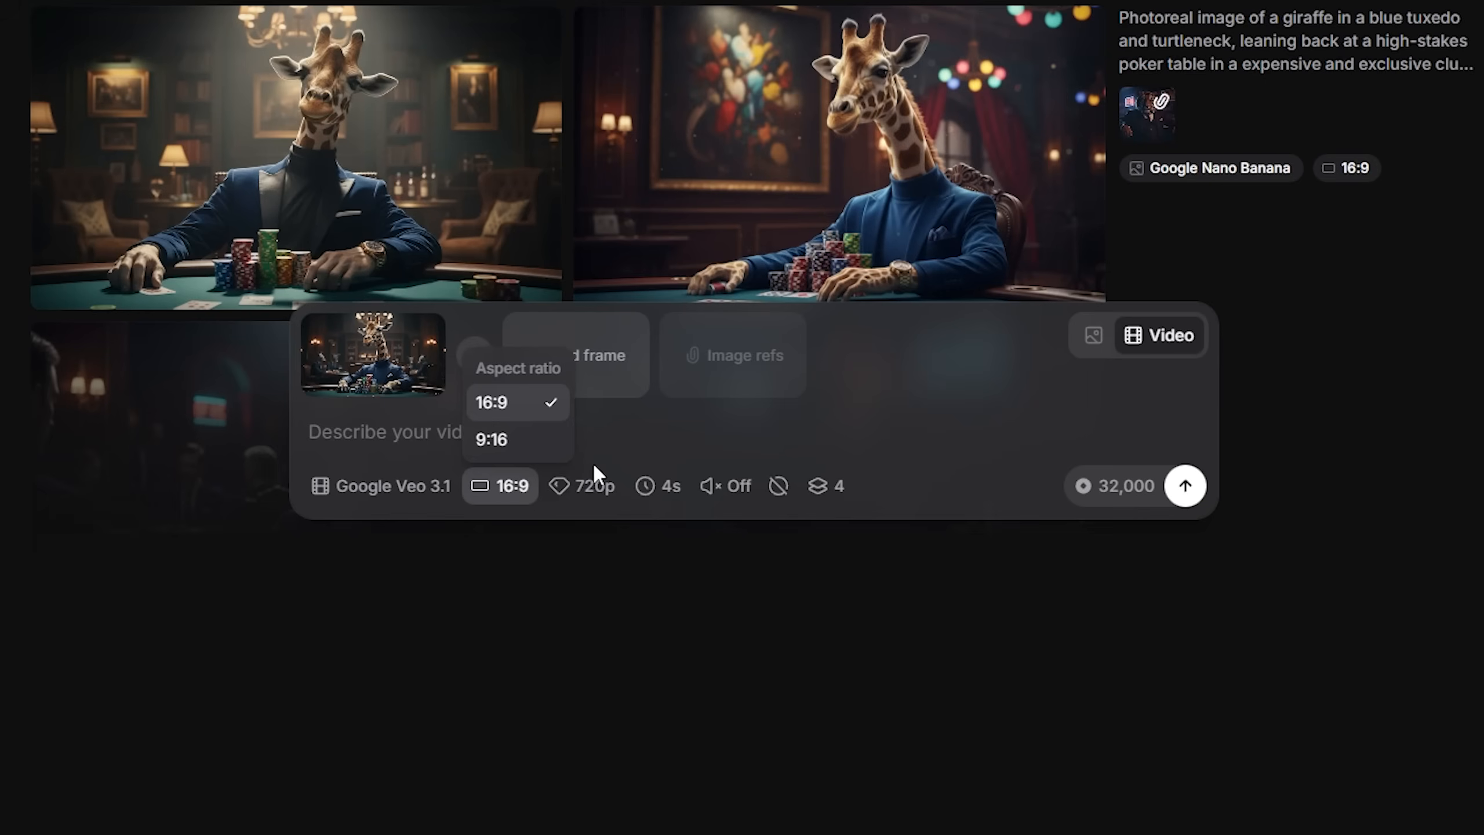
{"action": "left_click", "coordinate": [748, 770]}
{"action": "left_click", "coordinate": [607, 496]}
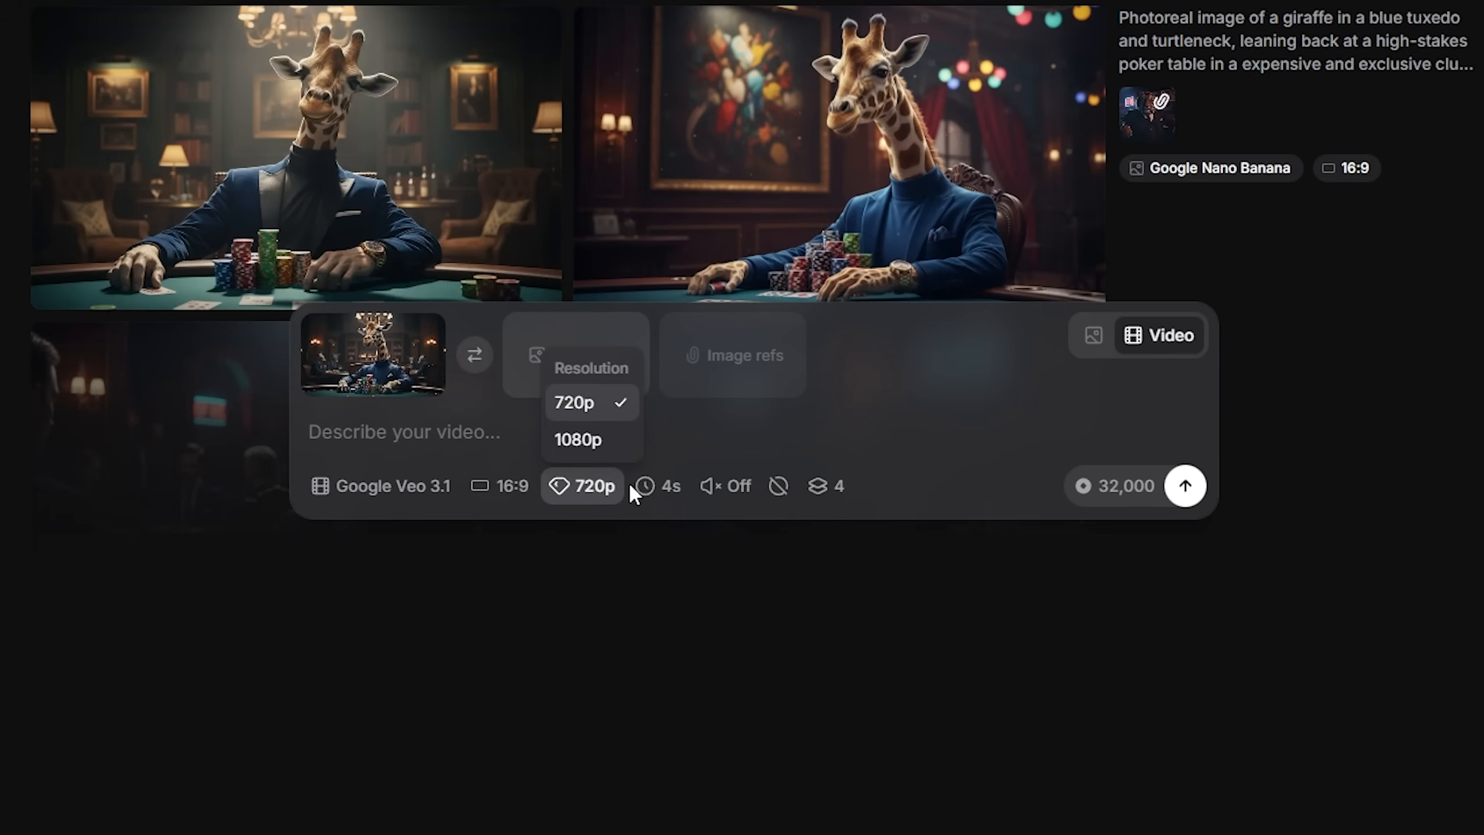
{"action": "left_click", "coordinate": [580, 435]}
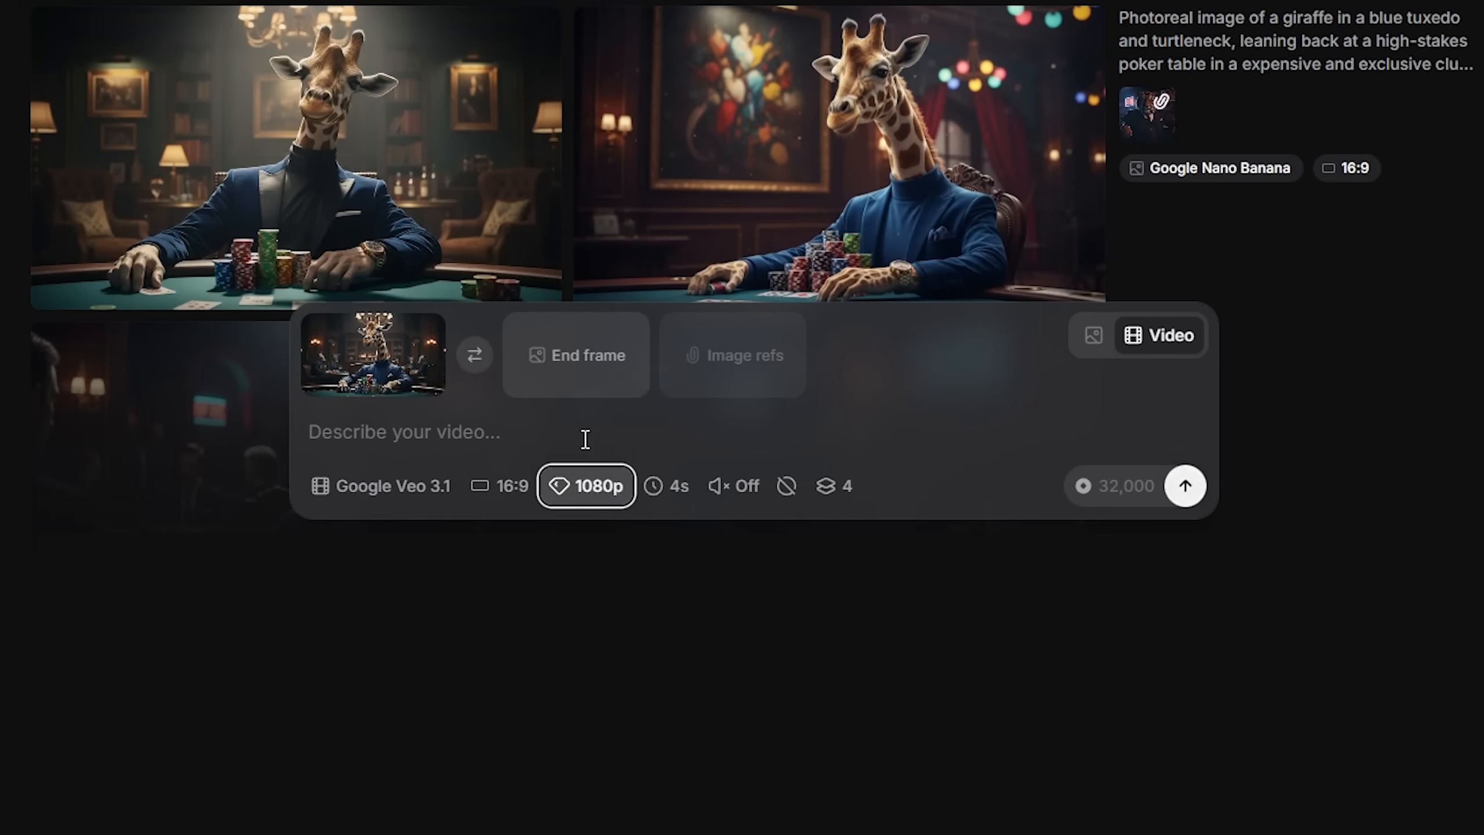
{"action": "left_click", "coordinate": [658, 491]}
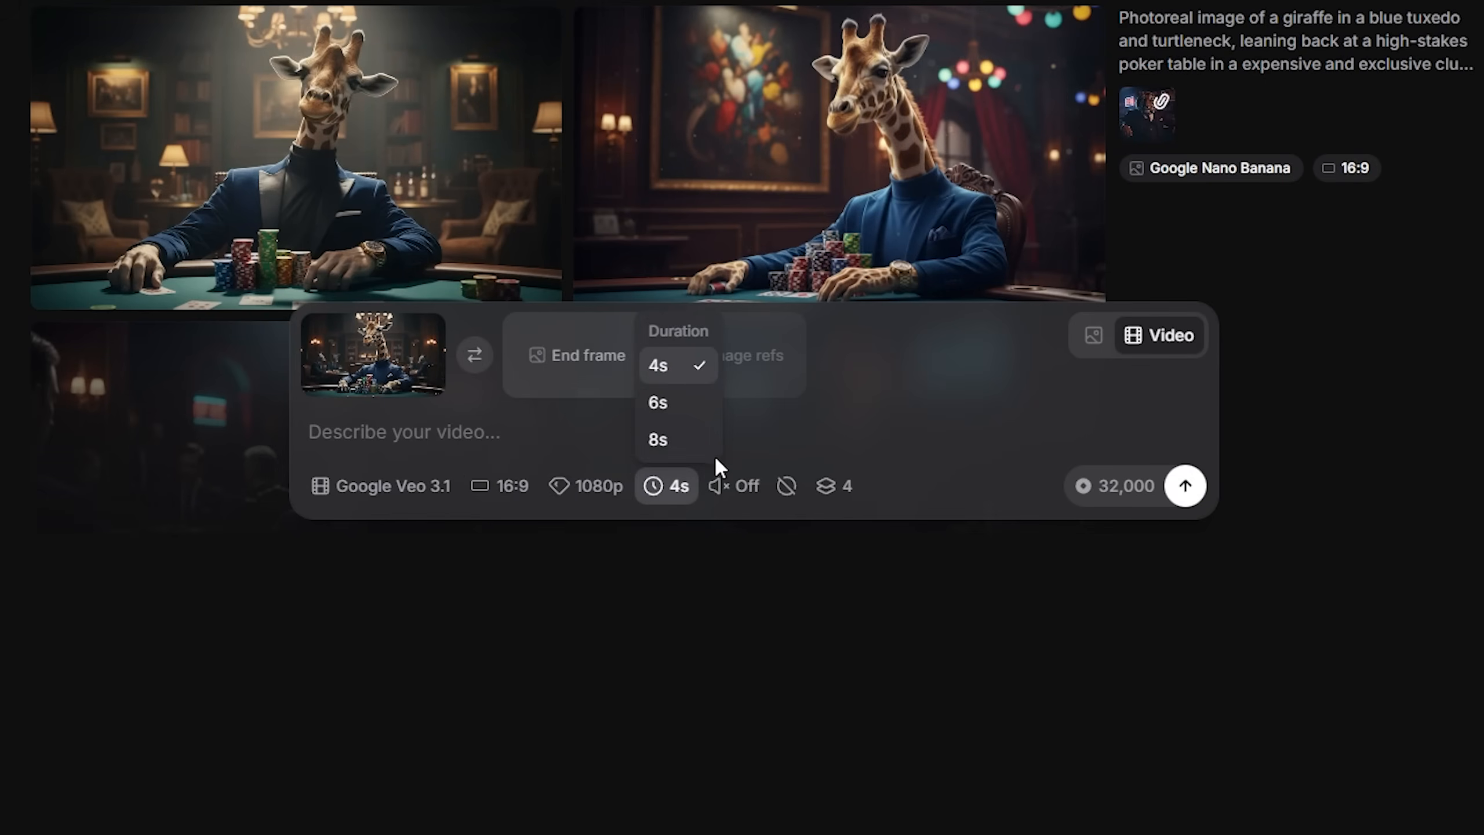
{"action": "left_click", "coordinate": [688, 416]}
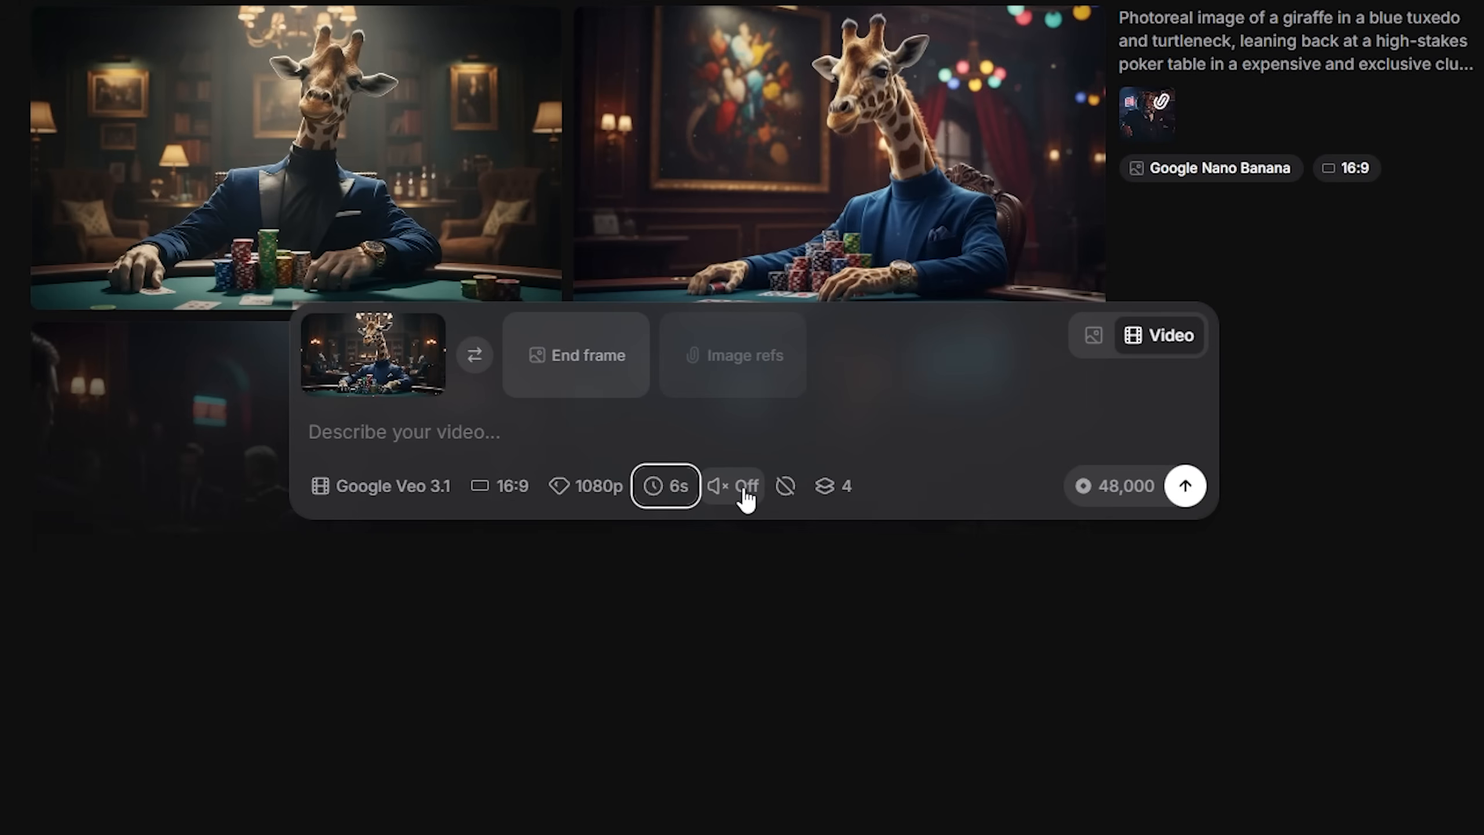
Enable audio generation for the giraffe video and set the number of generations to 2.
{"action": "left_click", "coordinate": [744, 495]}
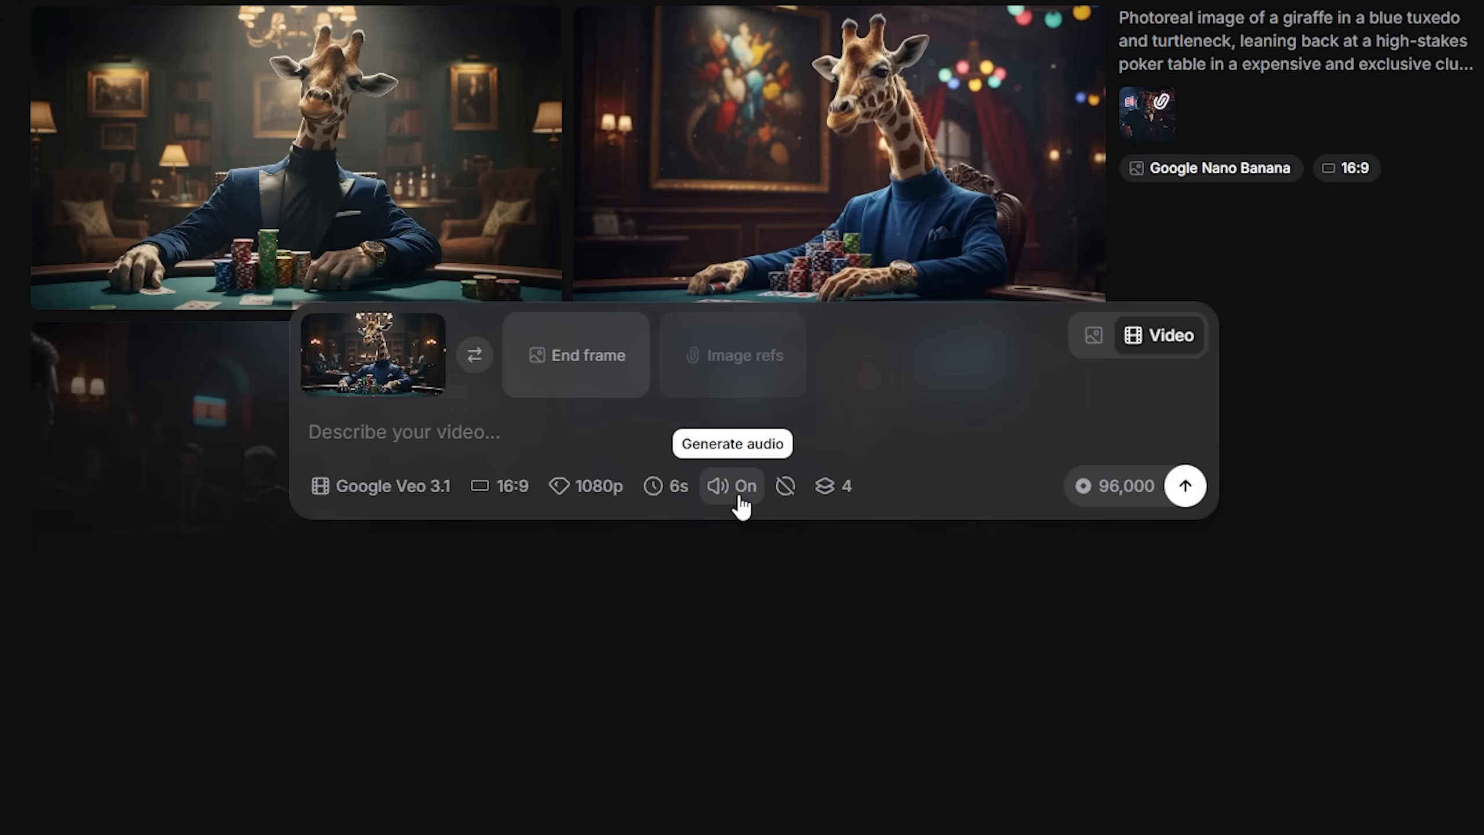
{"action": "left_click", "coordinate": [830, 487]}
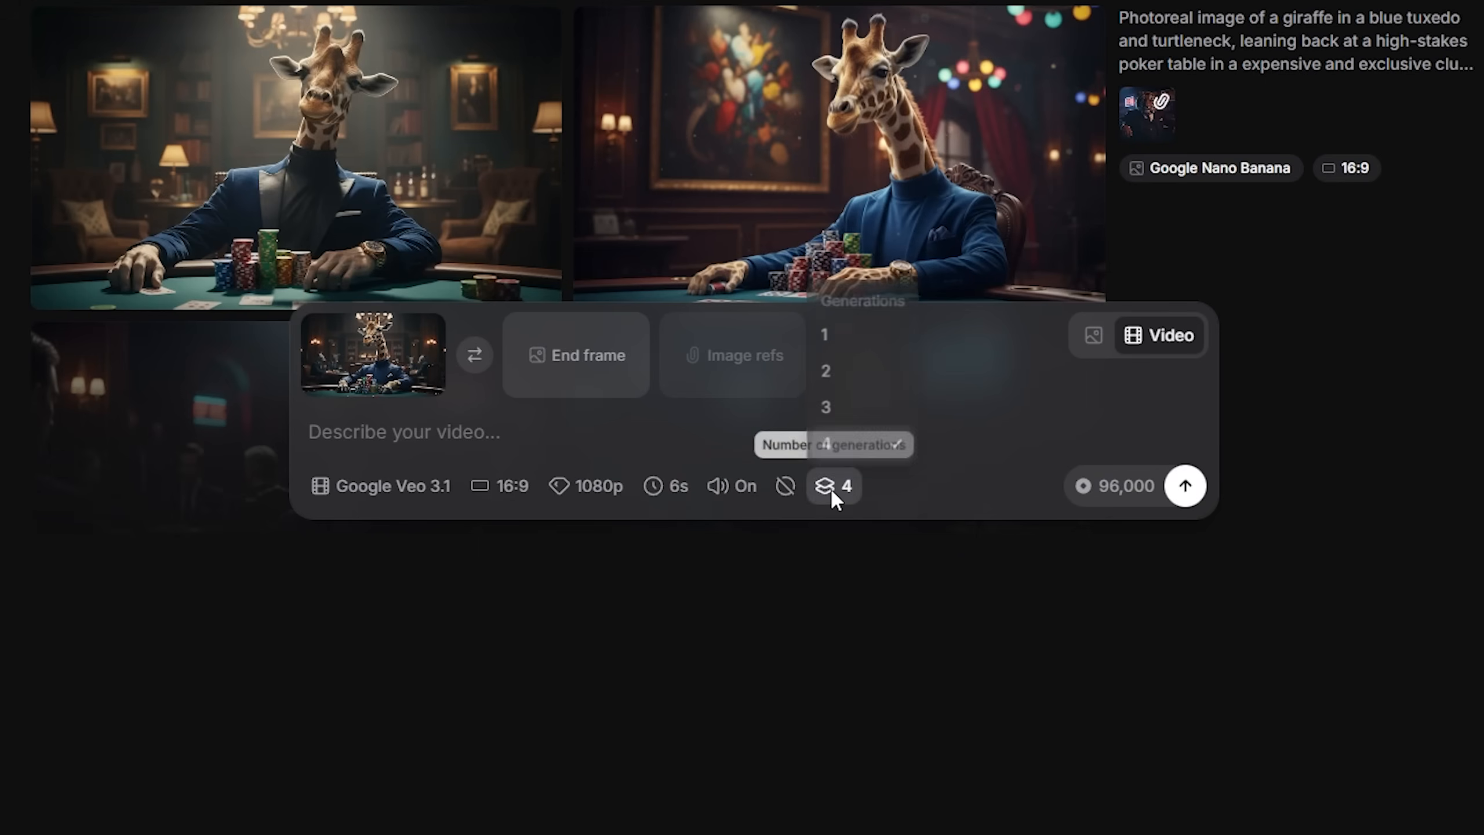
{"action": "left_click", "coordinate": [856, 374]}
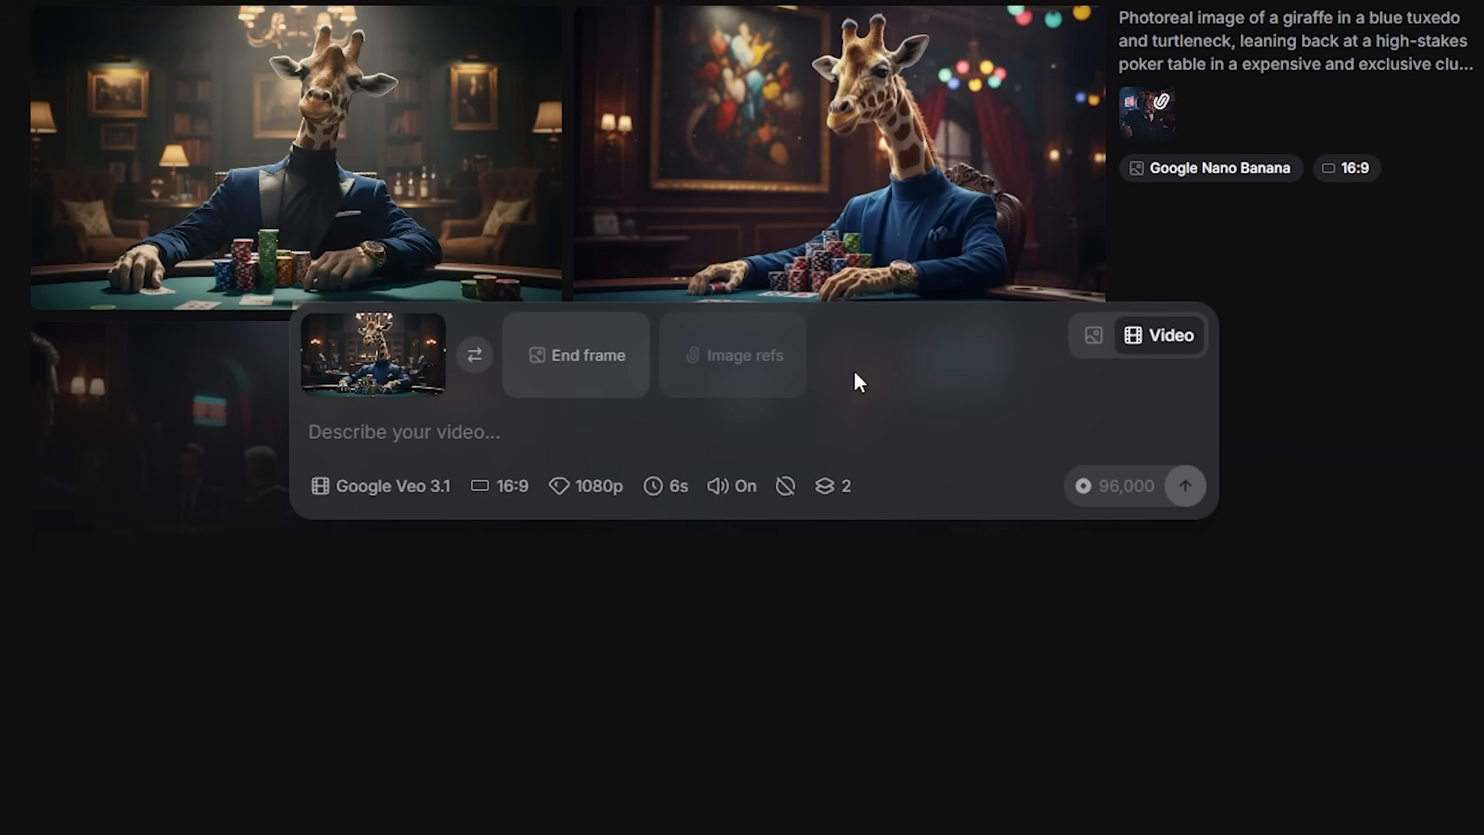
{"action": "left_click", "coordinate": [669, 430]}
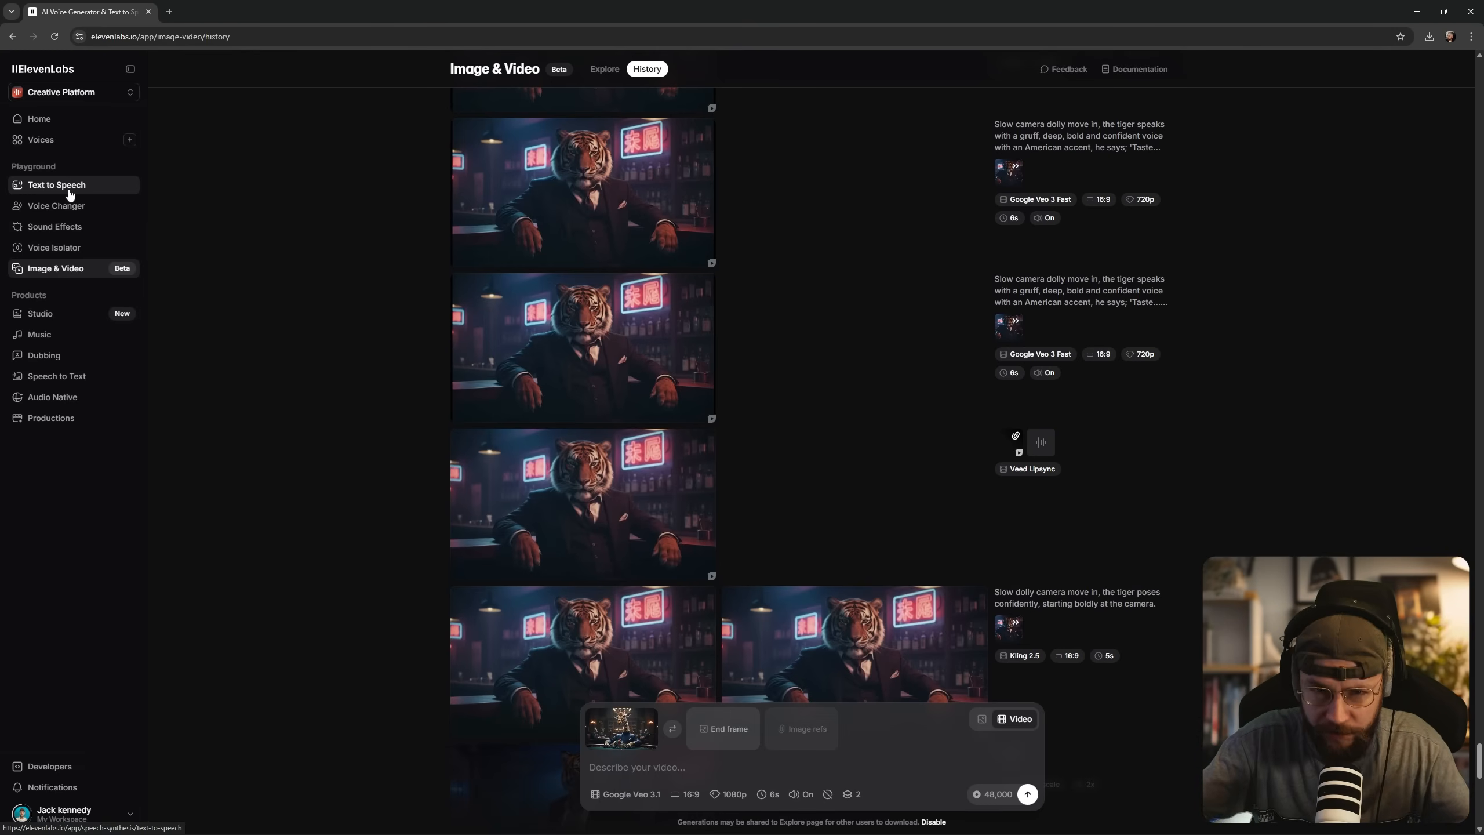
Examine the lip-syncing options among the available video models, keeping Google Veo 3.1 selected.
{"action": "mouse_move", "coordinate": [616, 545]}
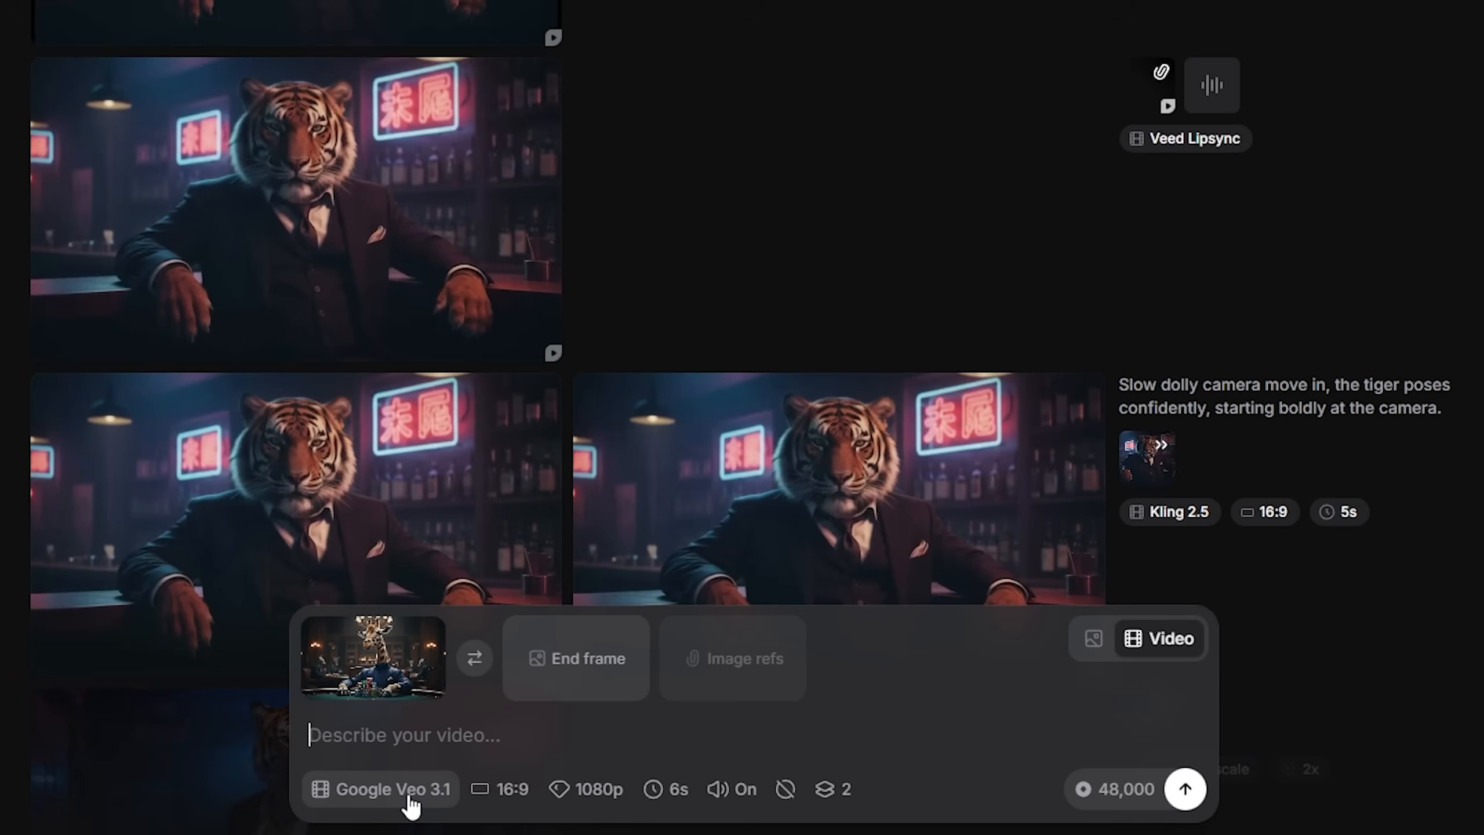
{"action": "left_click", "coordinate": [639, 796]}
{"action": "scroll", "coordinate": [650, 721], "scroll_direction": "down", "scroll_amount": 5}
{"action": "scroll", "coordinate": [425, 643], "scroll_direction": "down", "scroll_amount": 3}
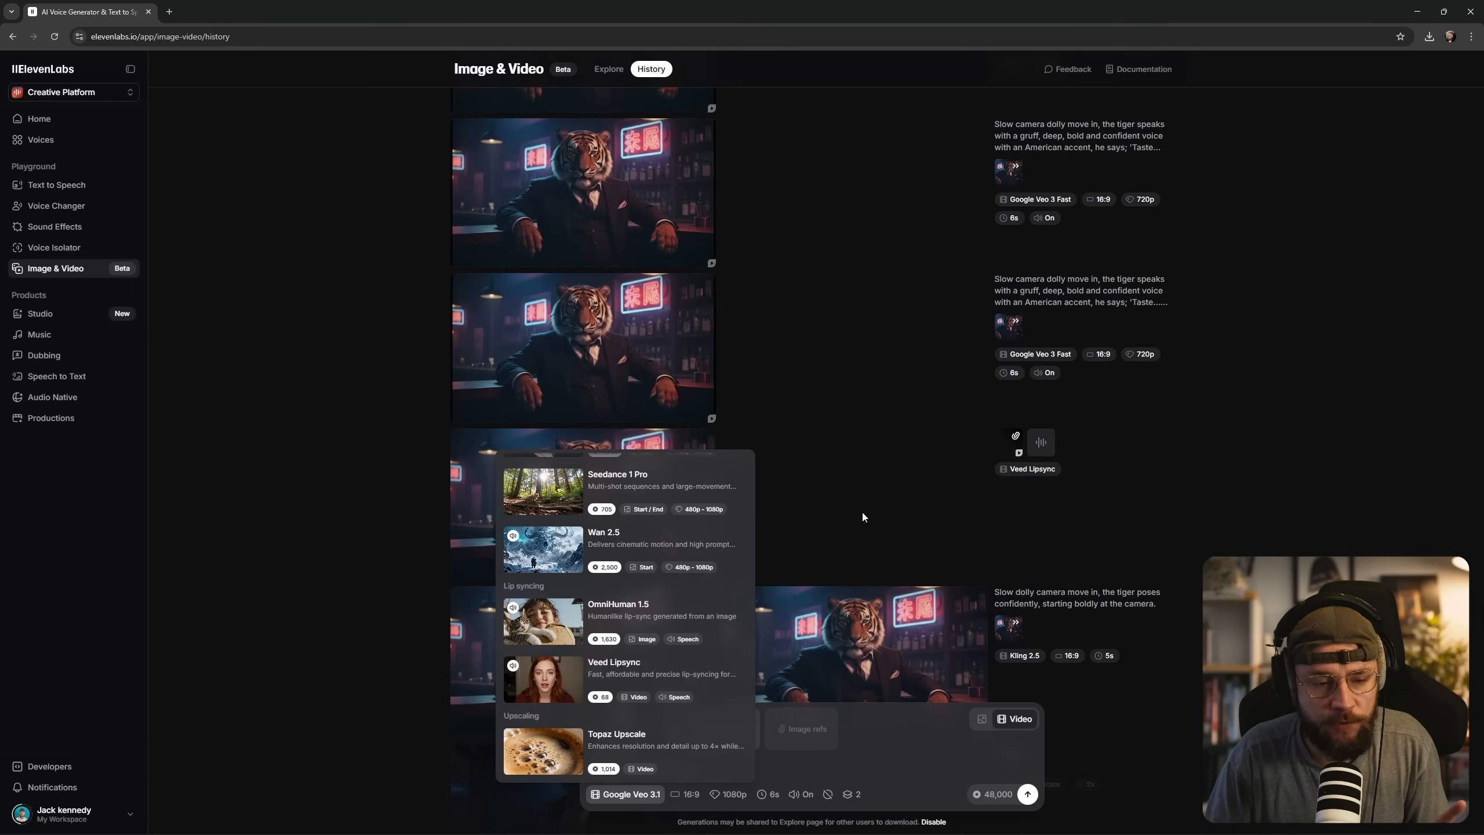
{"action": "left_click", "coordinate": [860, 493]}
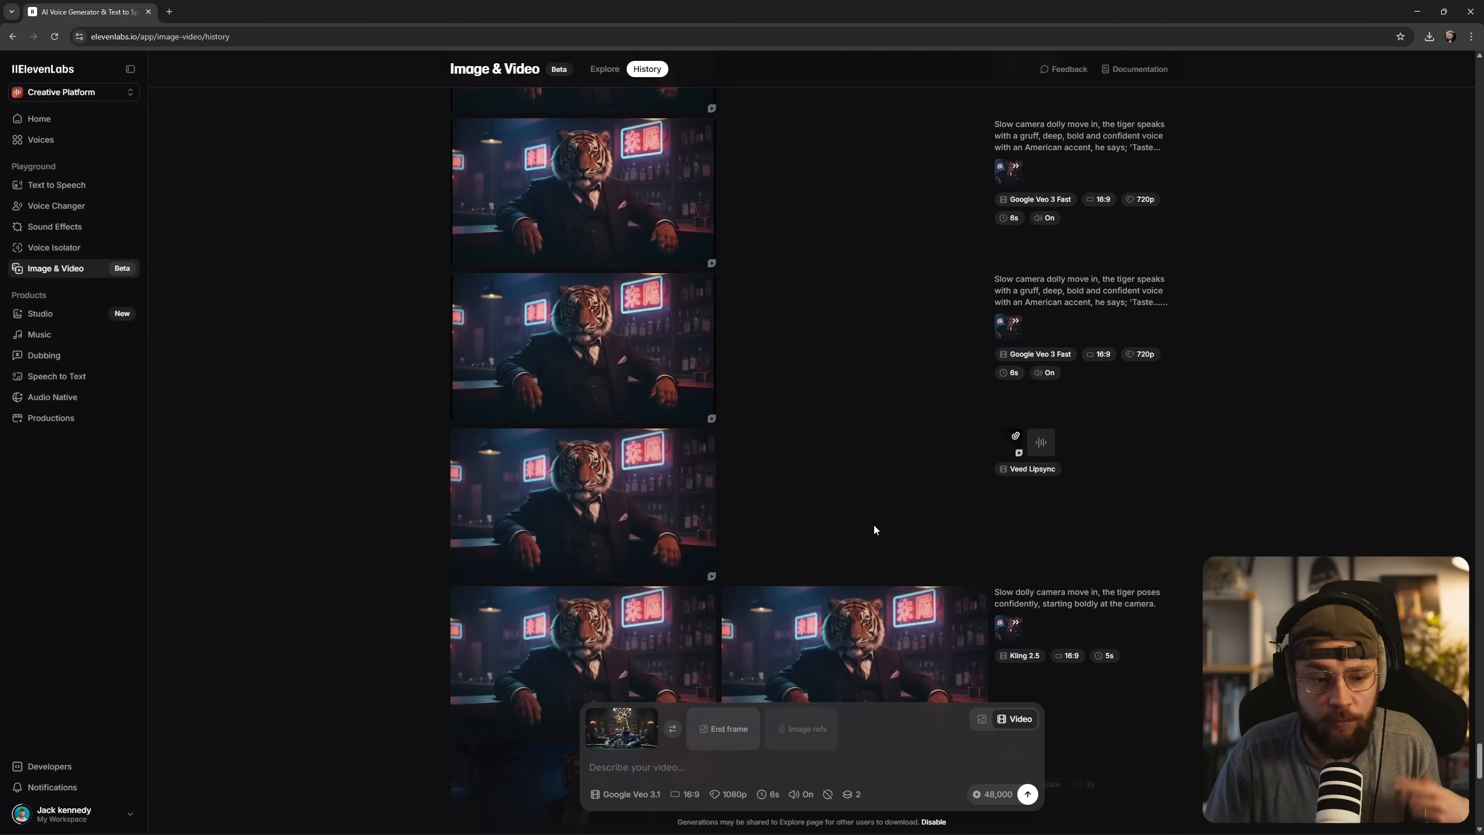
Play the earlier tiger clip made with Veed Lipsync to check its lip sync, and return to the history.
{"action": "left_click", "coordinate": [635, 498]}
{"action": "left_click", "coordinate": [889, 441]}
{"action": "left_click", "coordinate": [875, 436]}
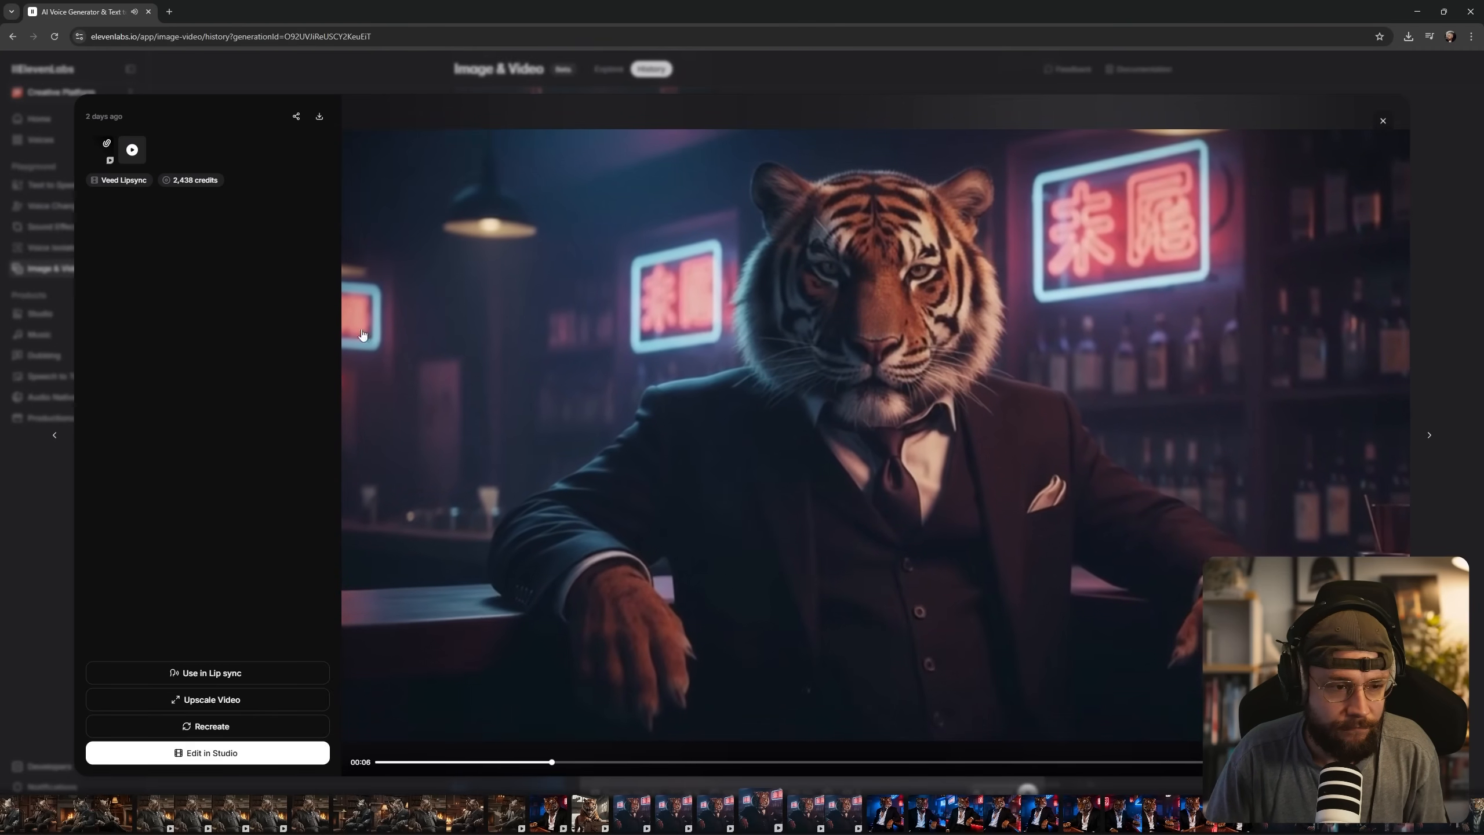
{"action": "key", "text": "Escape"}
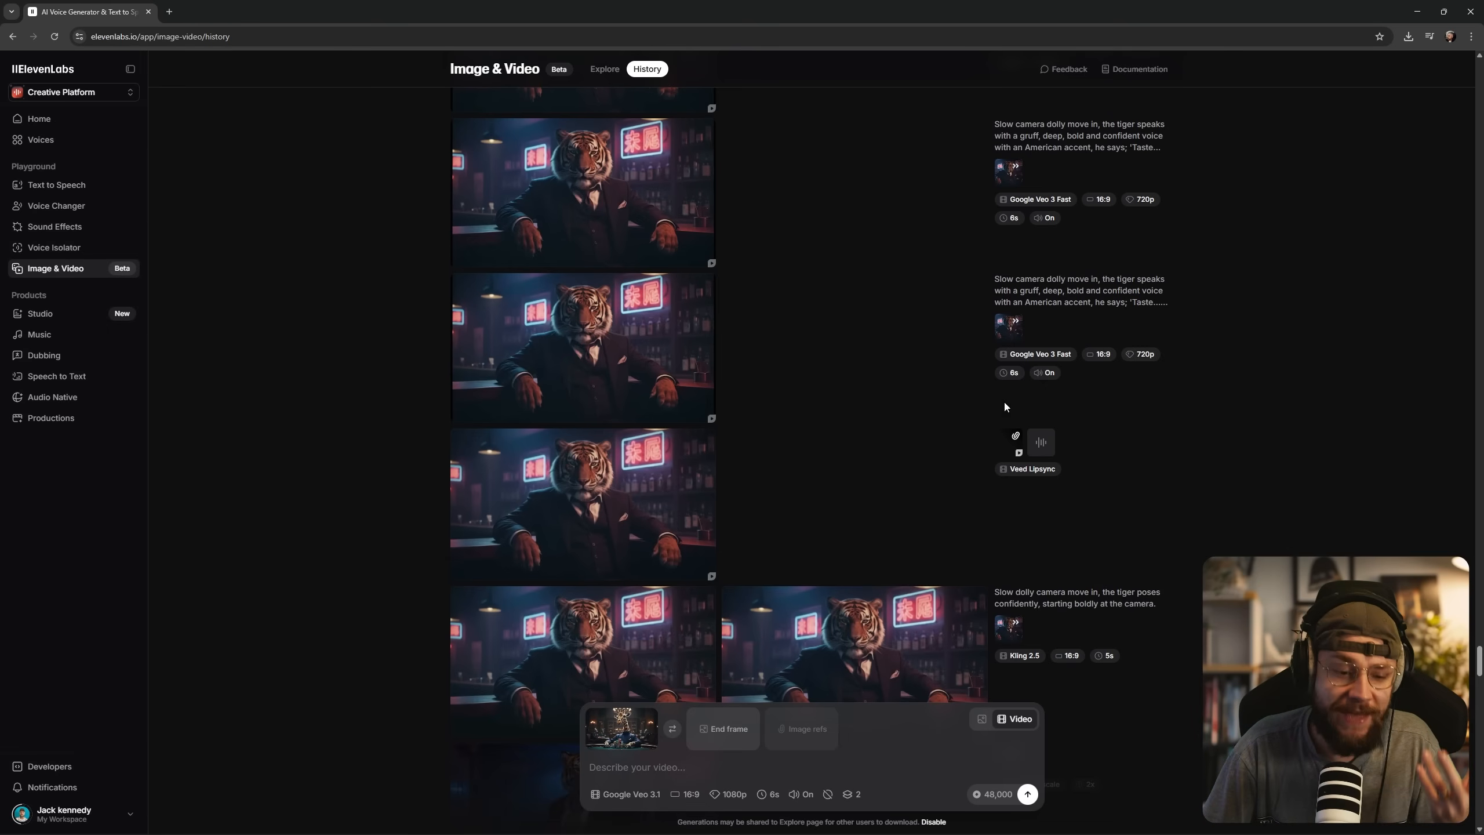
Generate a slow dolly-in of the gruff, American-accented giraffe saying 'Taste lies in the soul of a drink. Forged with craft, patience, and time.' NO MUSIC.
{"action": "left_click_drag", "start_coordinate": [1479, 656], "coordinate": [1465, 64]}
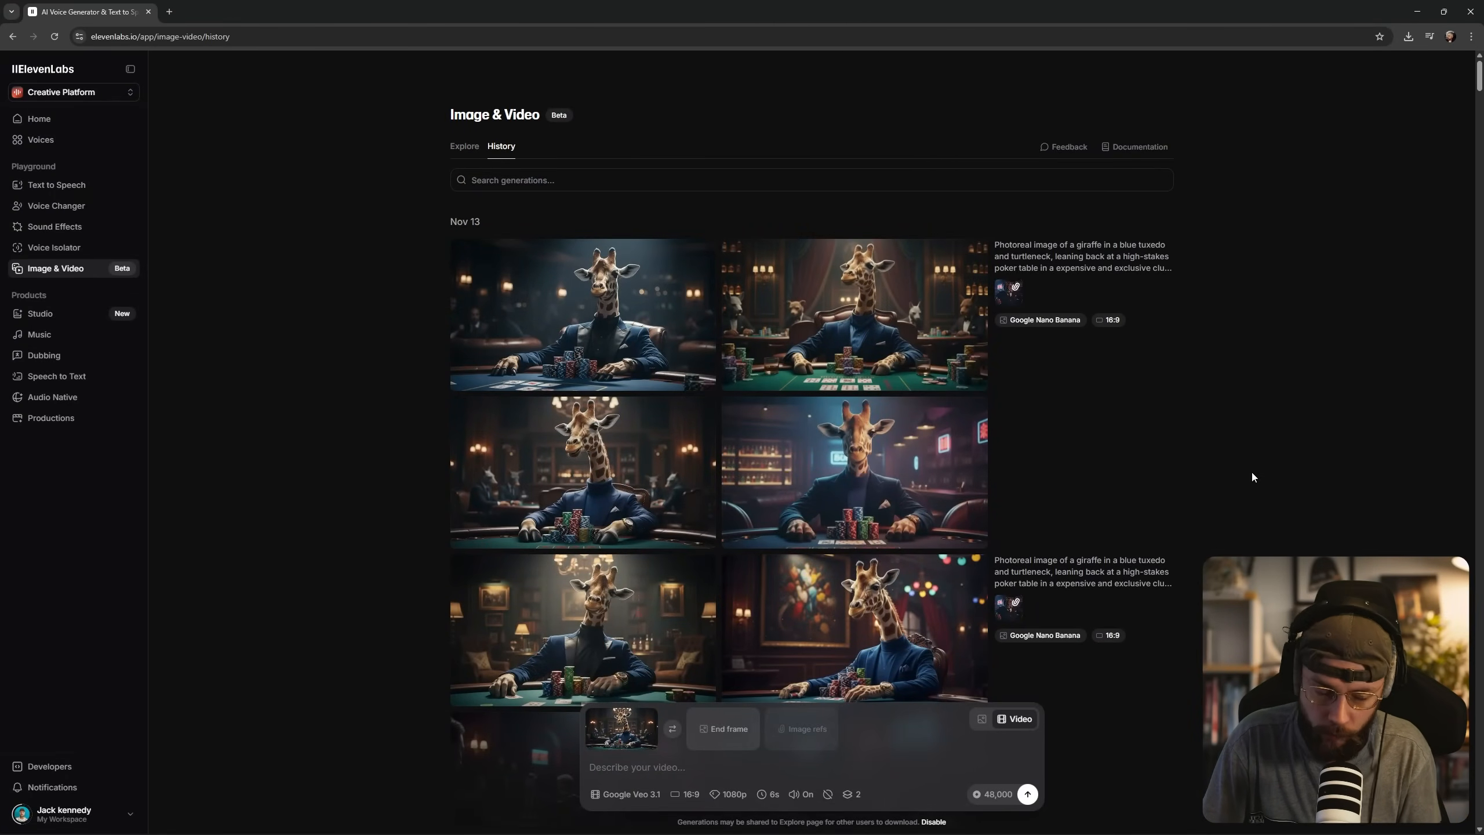
{"action": "scroll", "coordinate": [1251, 474], "scroll_direction": "down", "scroll_amount": 15}
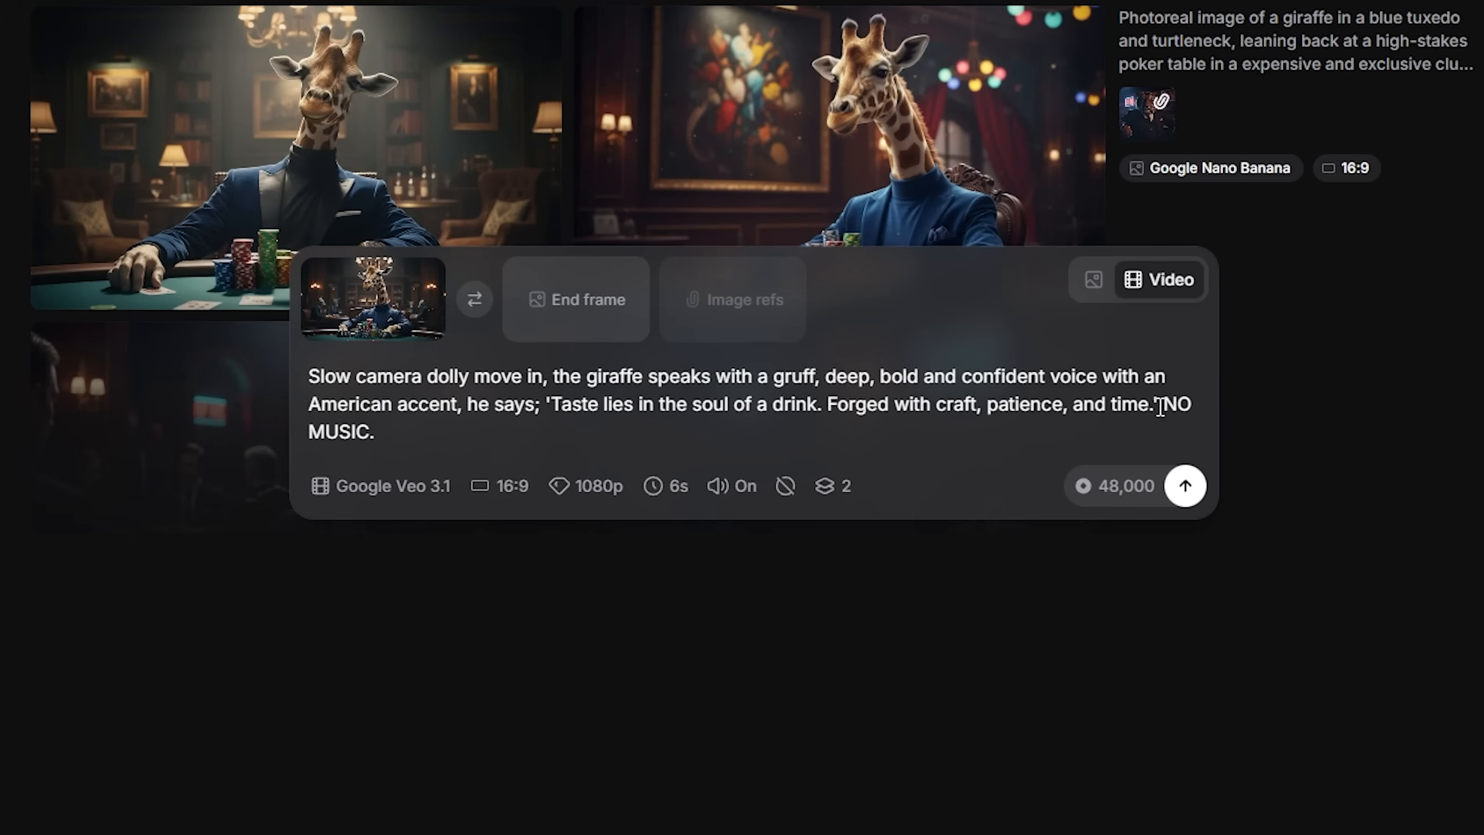
{"action": "left_click_drag", "start_coordinate": [1160, 406], "coordinate": [1208, 415]}
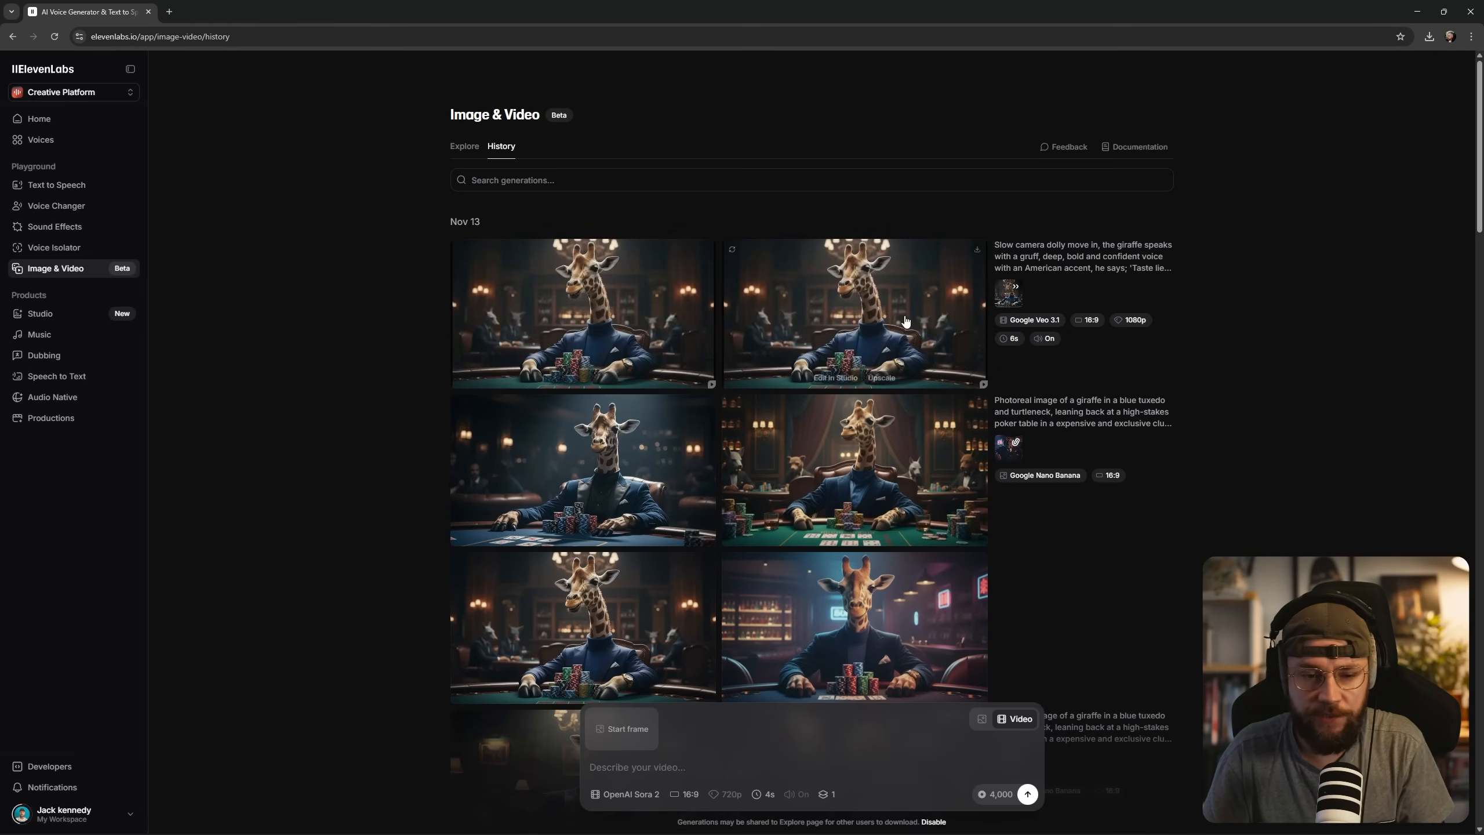
Play the second generated talking giraffe video to review its speech and movement.
{"action": "left_click", "coordinate": [852, 328]}
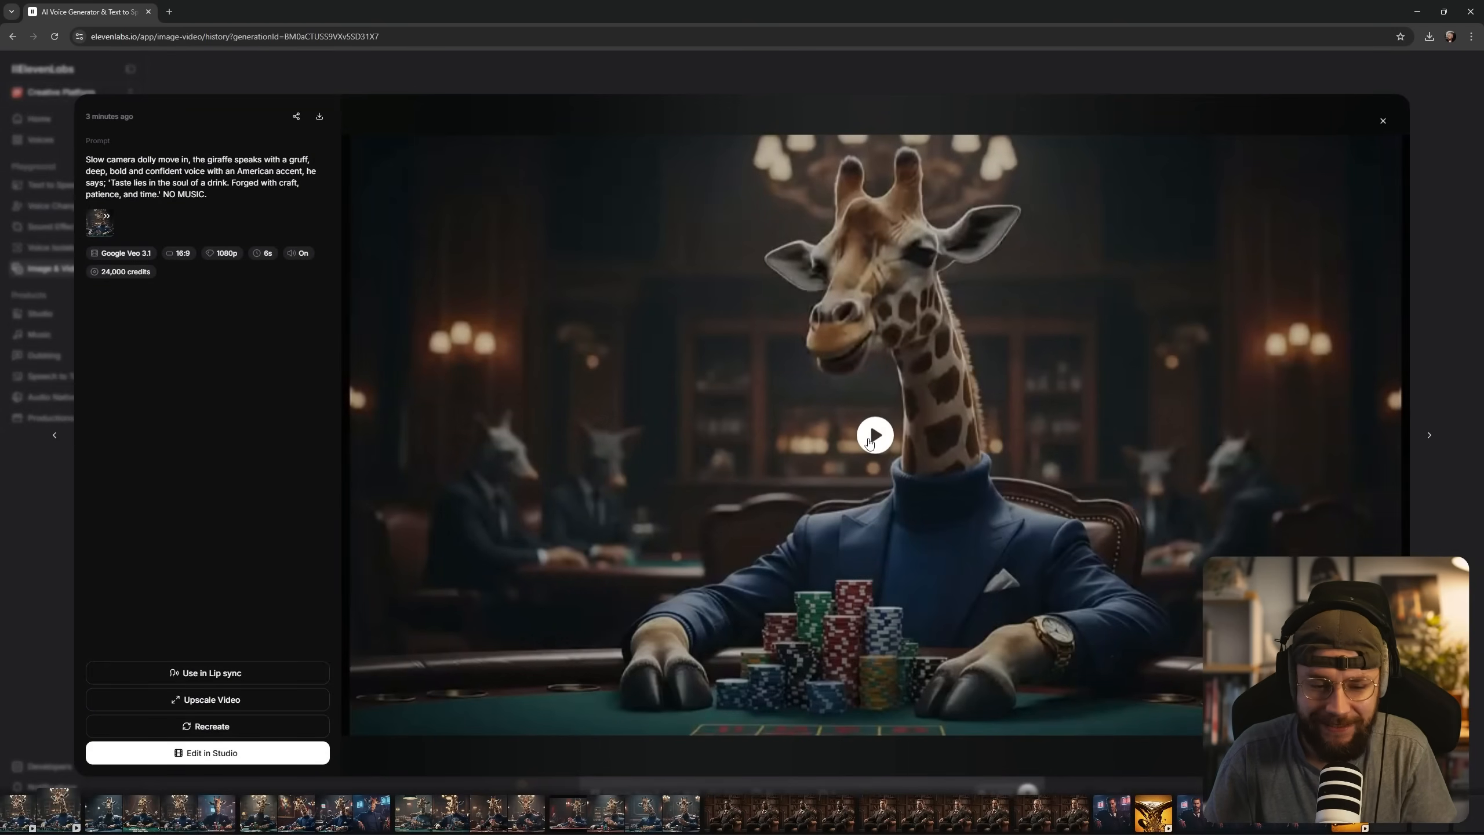
{"action": "left_click", "coordinate": [973, 497]}
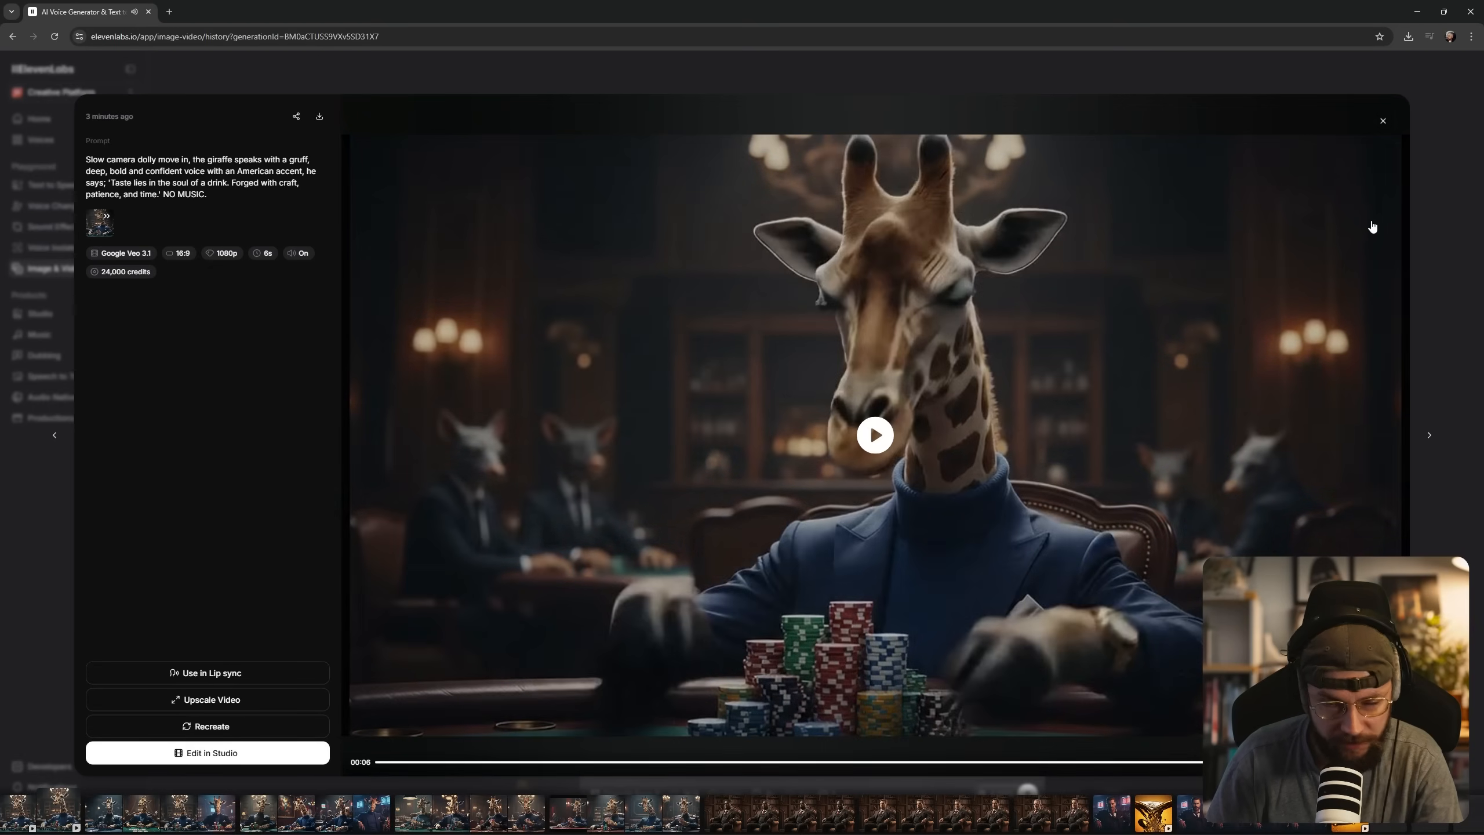
Review the other talking giraffe video by playing and scrubbing through it, and return to the generation history.
{"action": "left_click", "coordinate": [1382, 120]}
{"action": "left_click", "coordinate": [624, 333]}
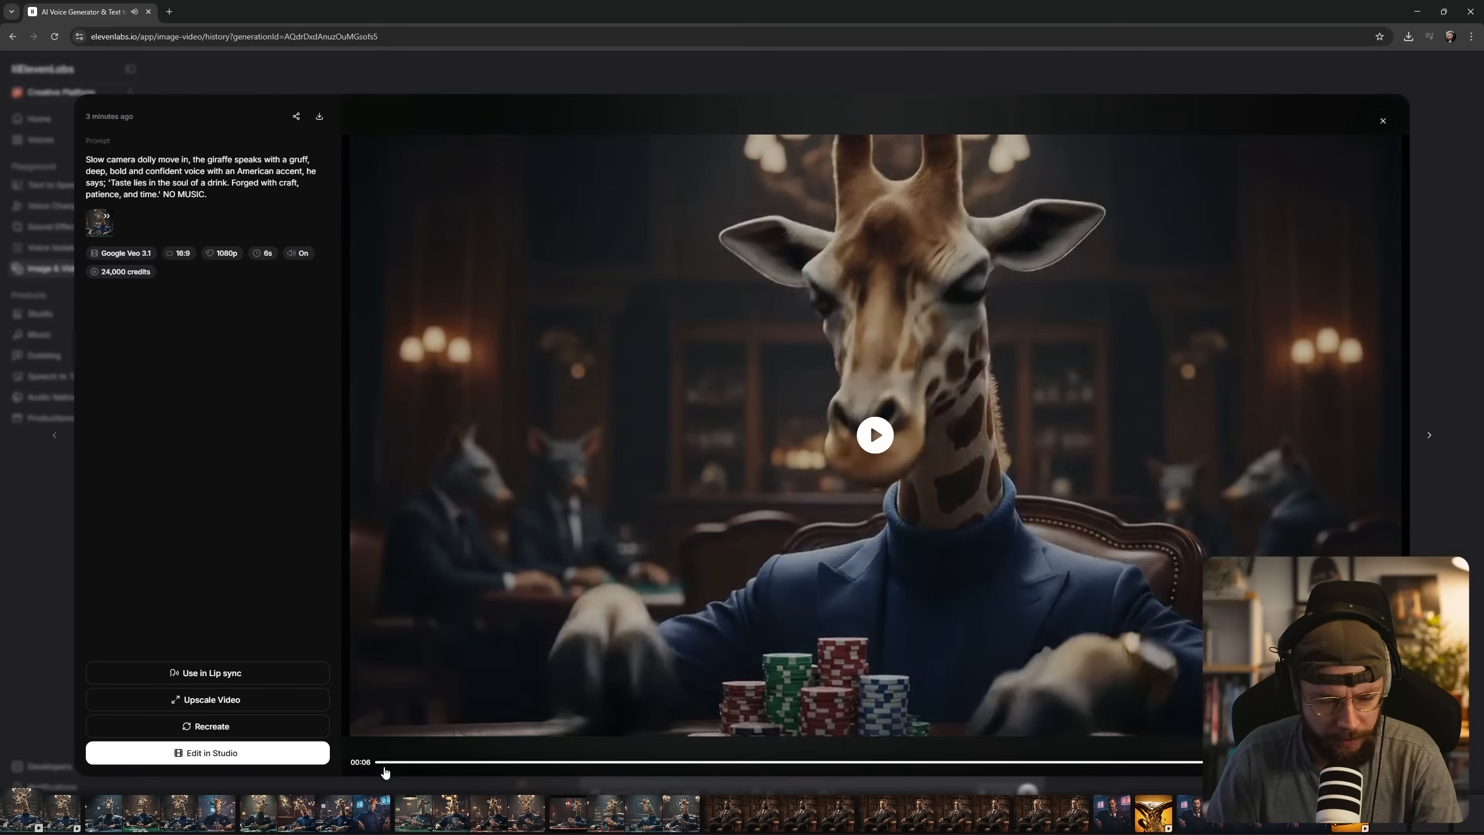
{"action": "left_click", "coordinate": [394, 763]}
{"action": "left_click_drag", "start_coordinate": [394, 765], "coordinate": [814, 777]}
{"action": "left_click", "coordinate": [1382, 120]}
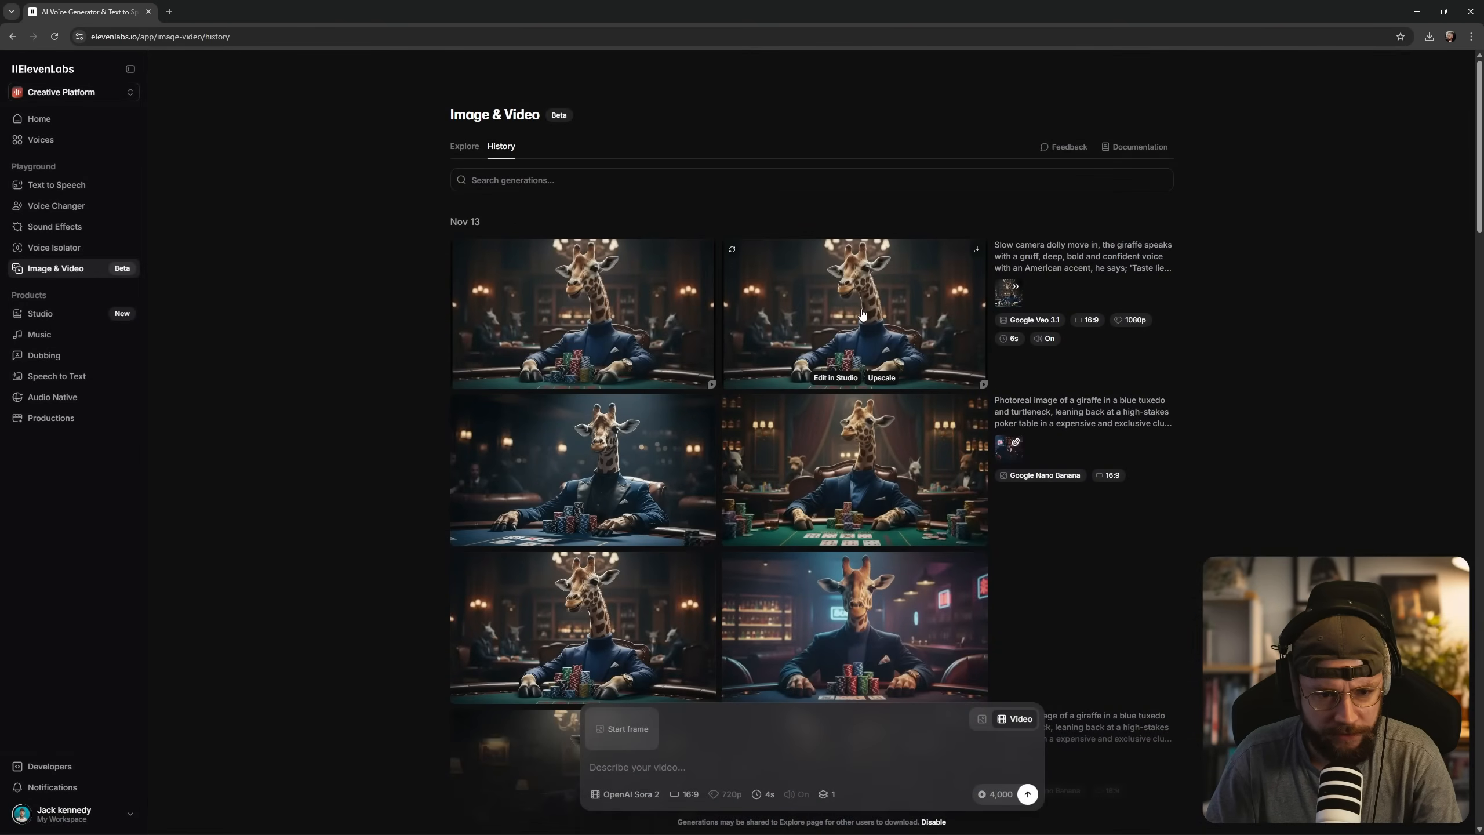
{"action": "left_click", "coordinate": [892, 321]}
{"action": "key", "text": "Escape"}
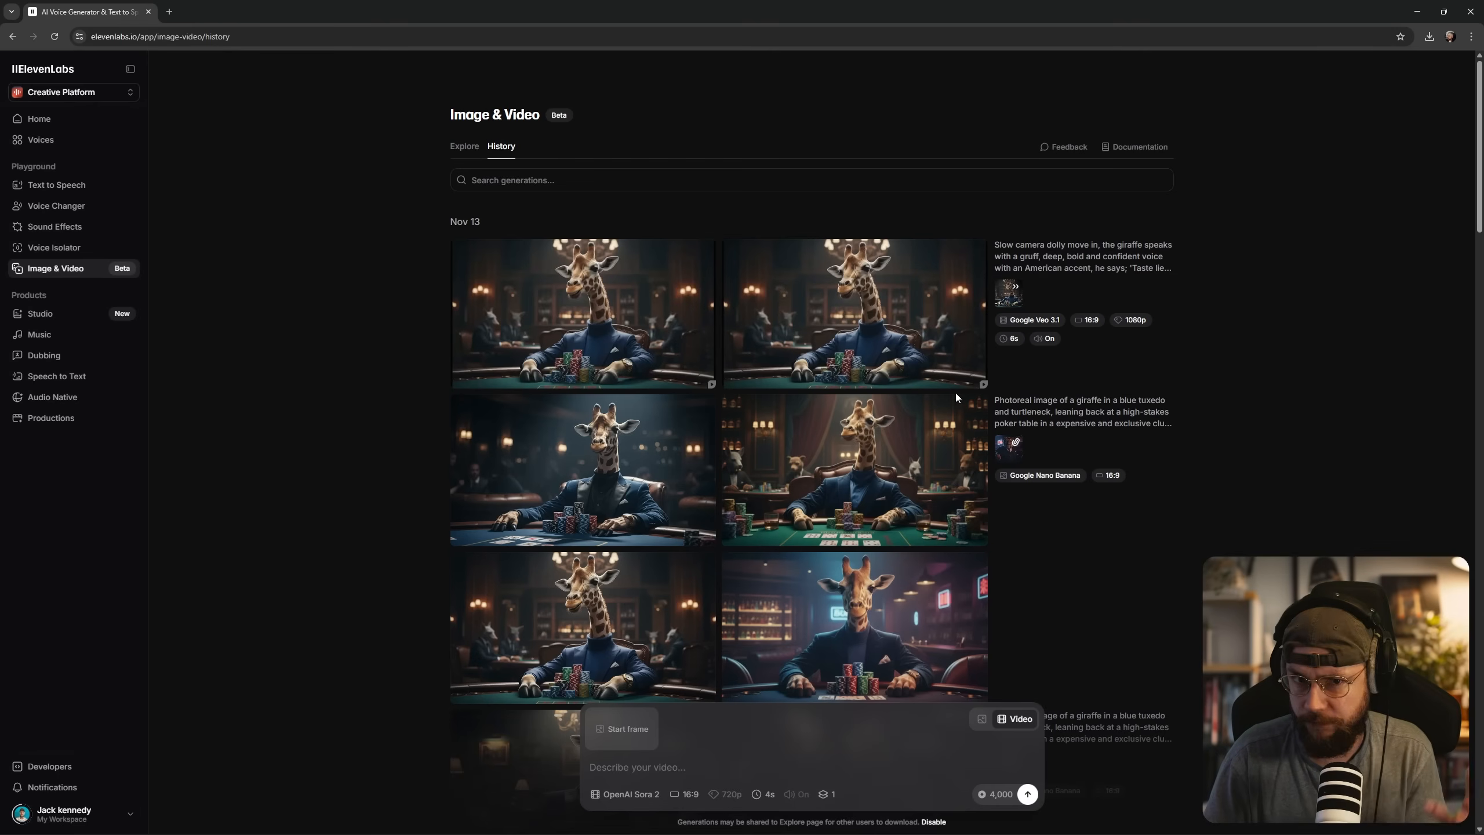
Upscale the second of the two dolly-in giraffe videos with Topaz Upscale to 3840 × 2160, keeping the frame rate same as source.
{"action": "mouse_move", "coordinate": [961, 400]}
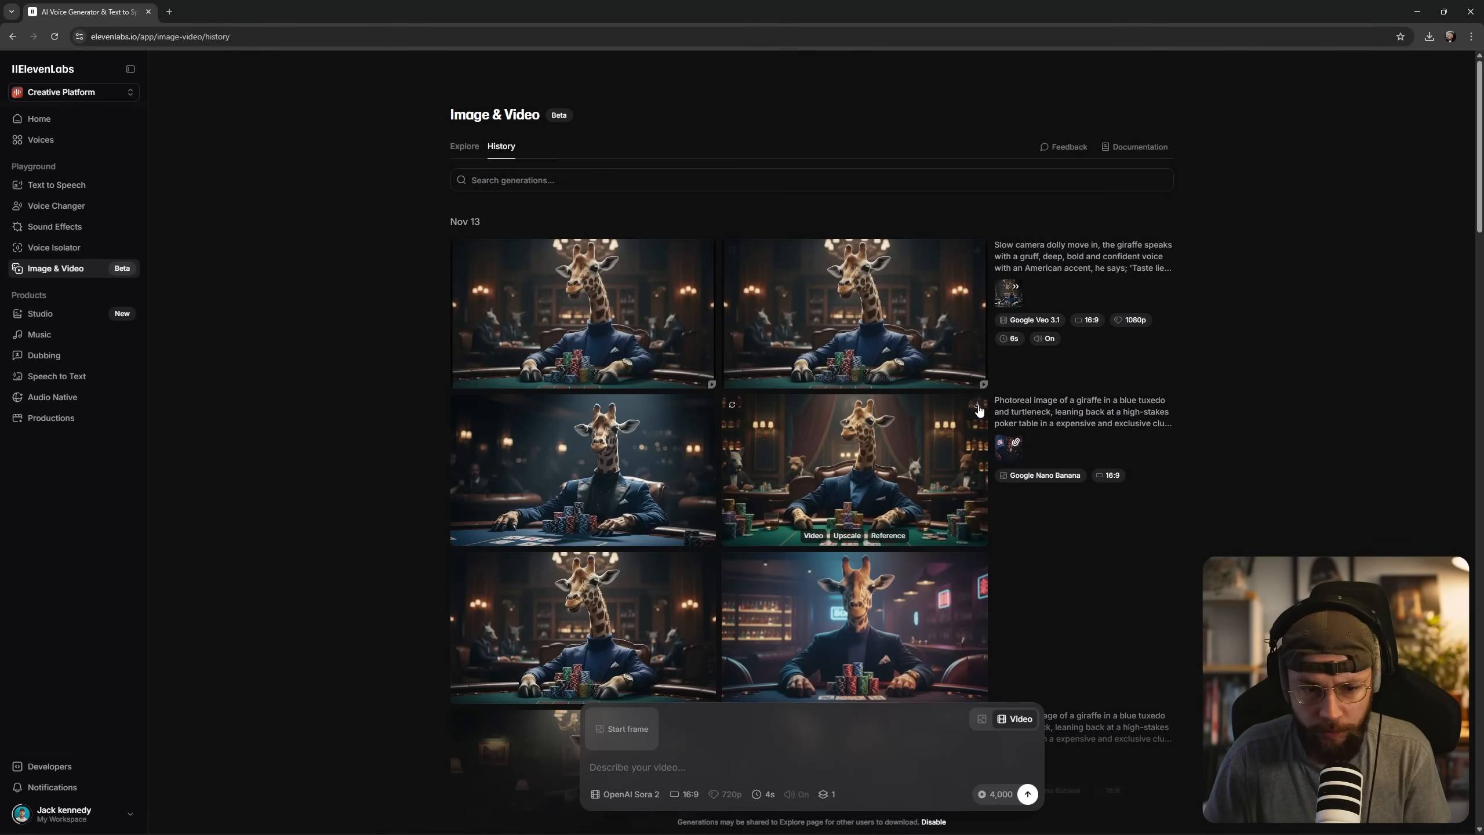
{"action": "mouse_move", "coordinate": [906, 382]}
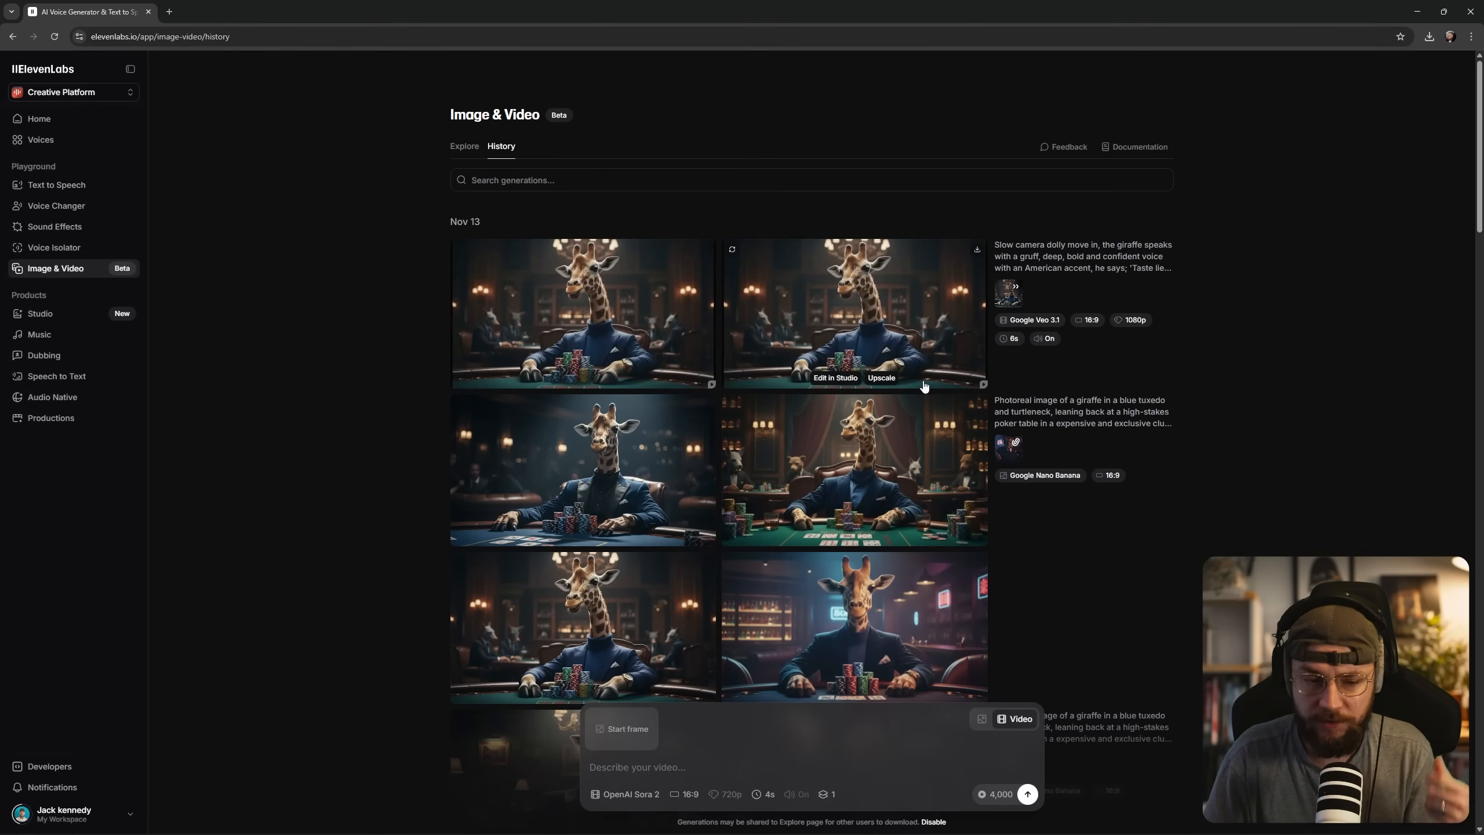
{"action": "left_click", "coordinate": [881, 378]}
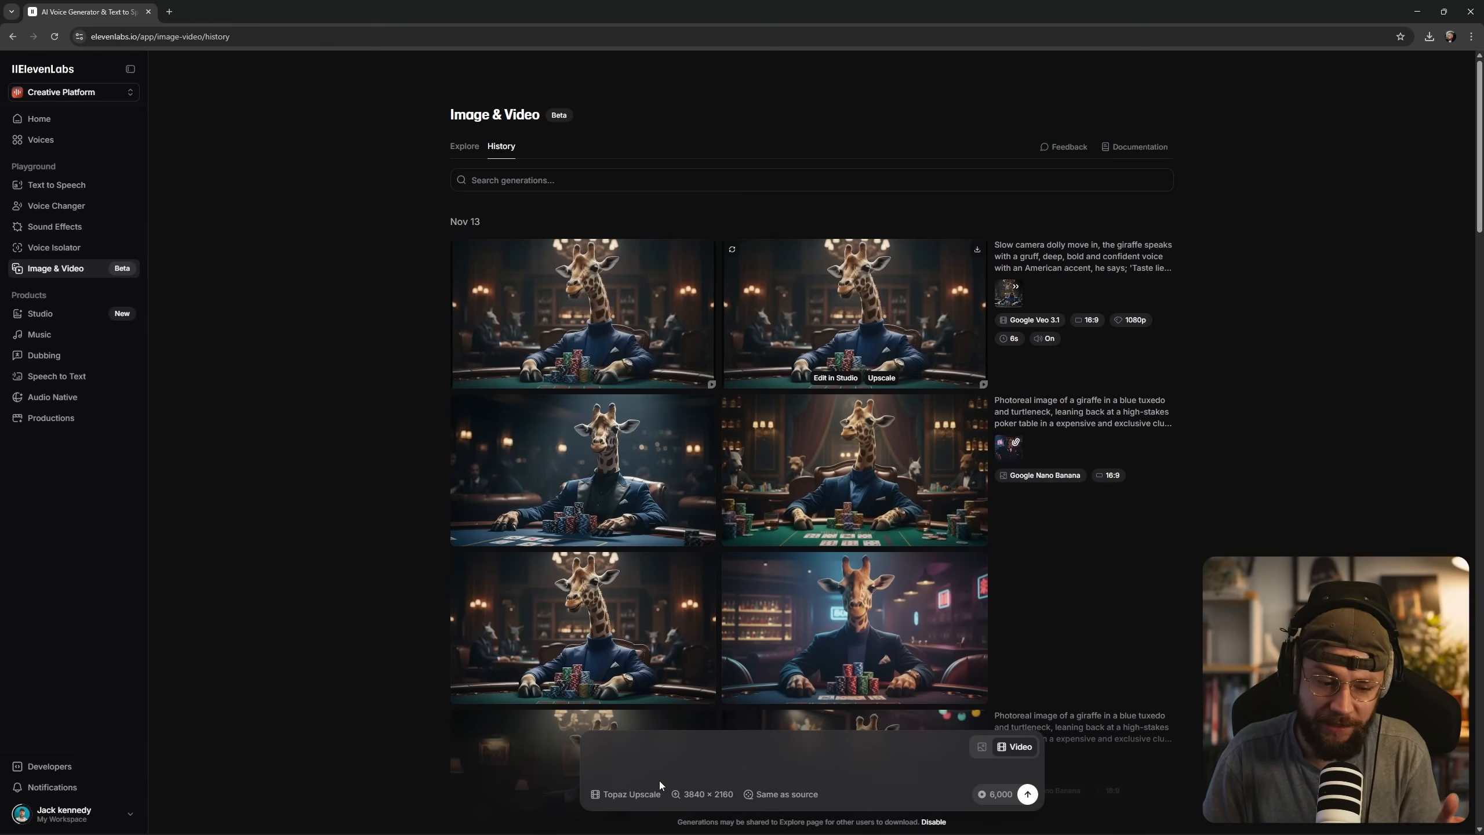
{"action": "left_click", "coordinate": [1028, 793]}
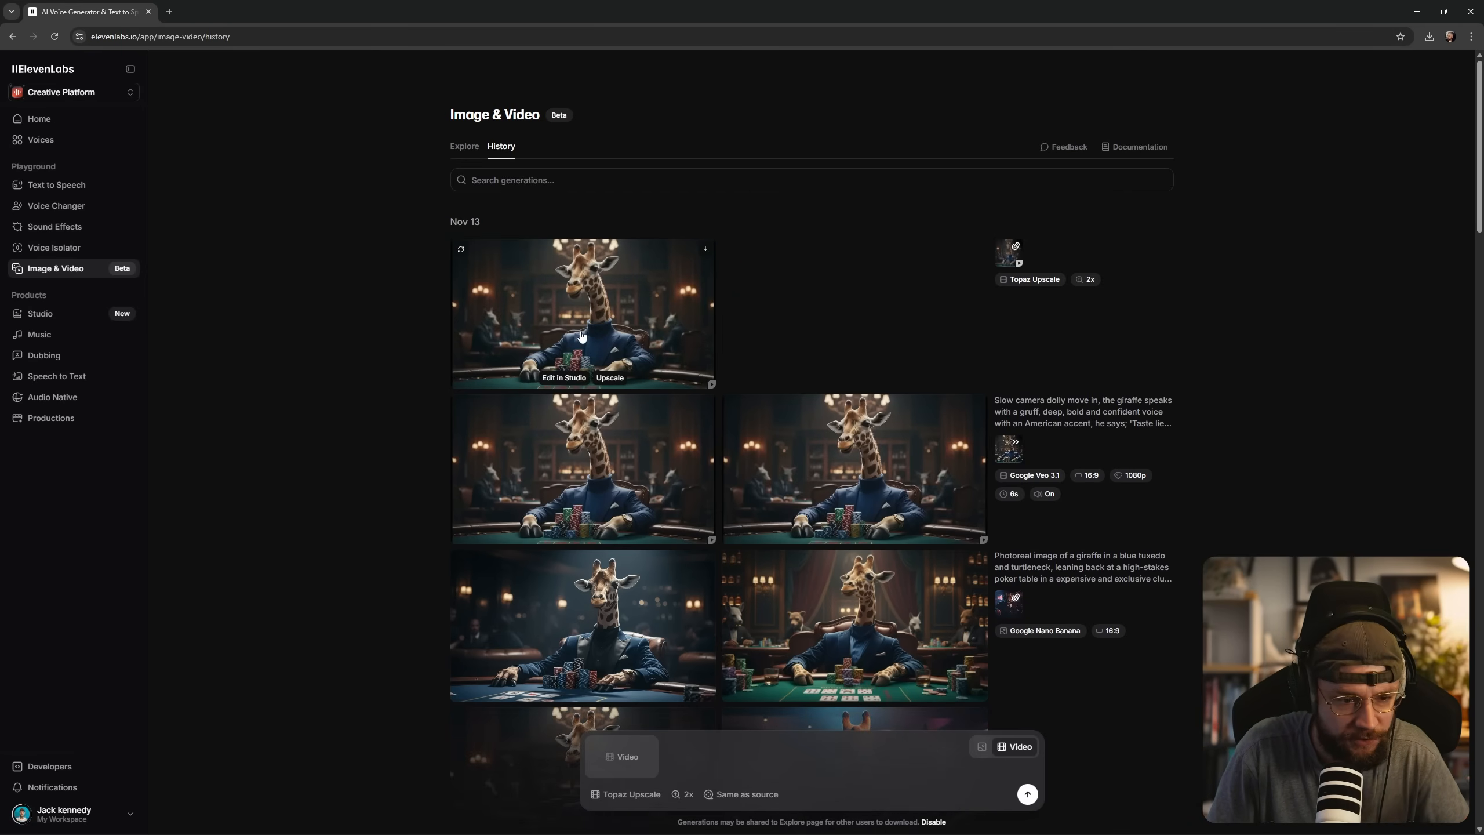
Play the Topaz-upscaled giraffe video to check its quality, and return to the history.
{"action": "left_click", "coordinate": [581, 336]}
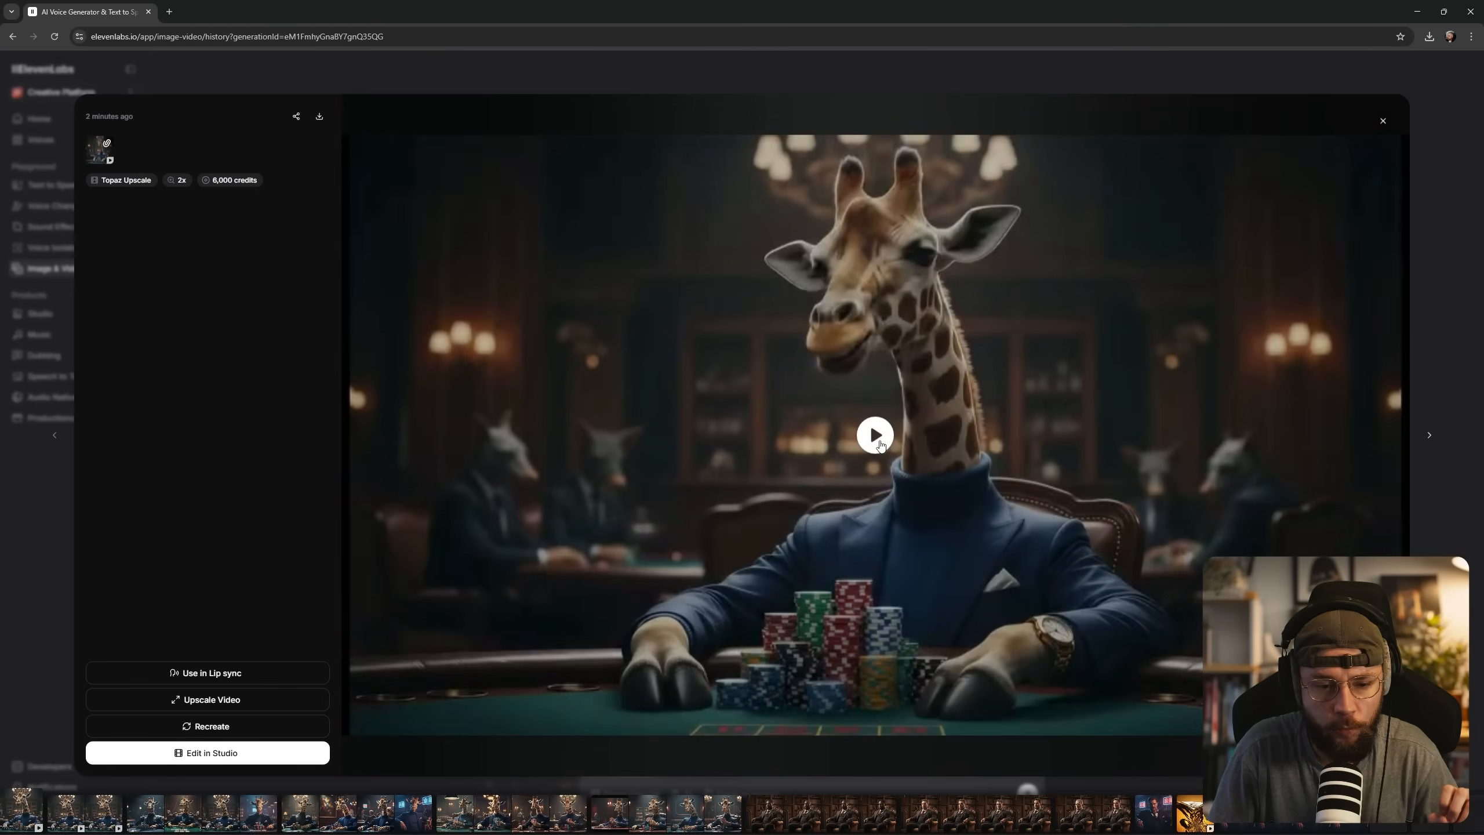
{"action": "left_click", "coordinate": [879, 442]}
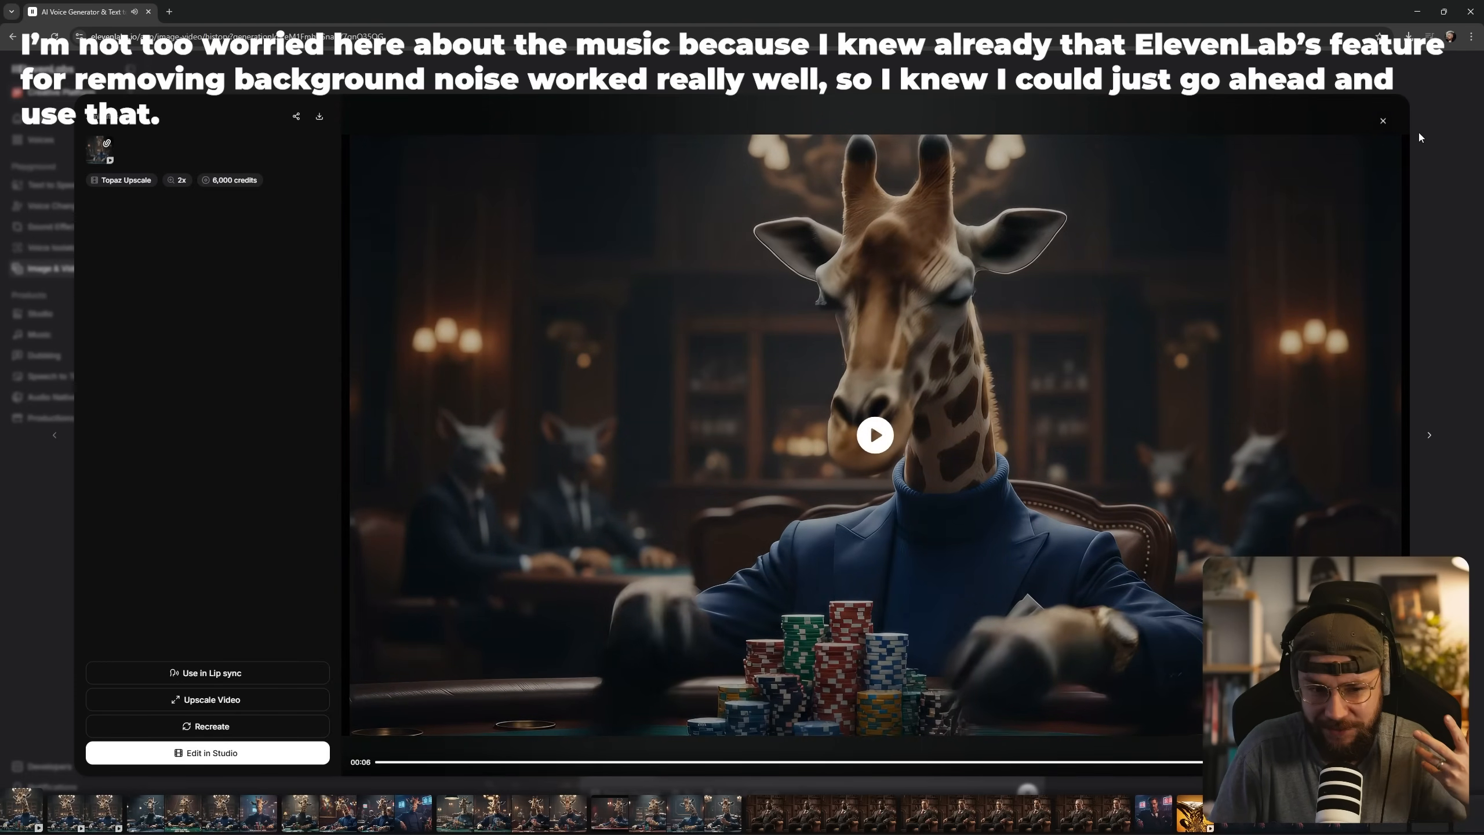
{"action": "left_click", "coordinate": [1382, 123]}
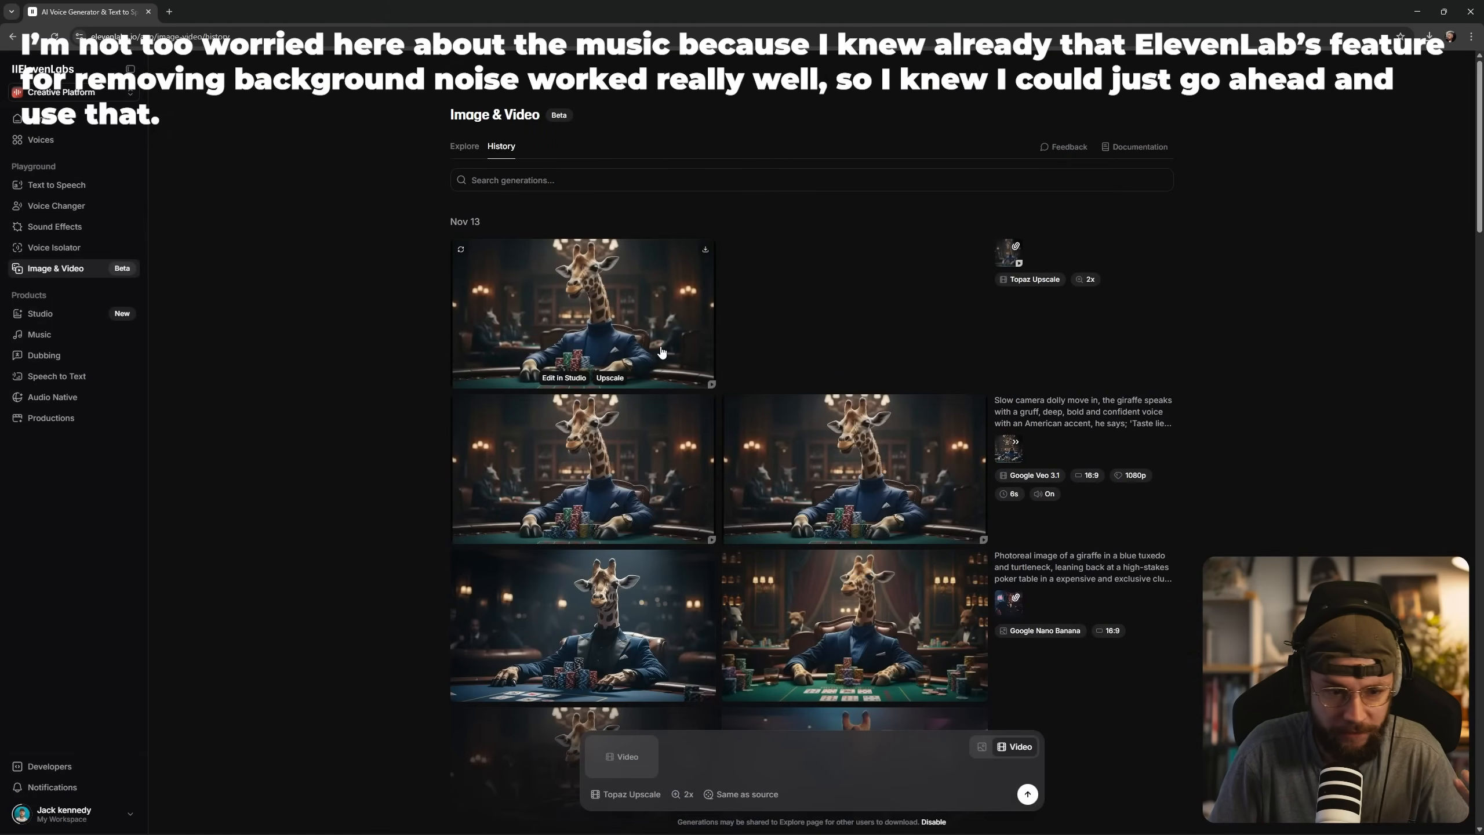
Switch to image generation and fill the prompt with the earlier rhino extreme close-up prompt from the history.
{"action": "scroll", "coordinate": [686, 647], "scroll_direction": "down", "scroll_amount": 5}
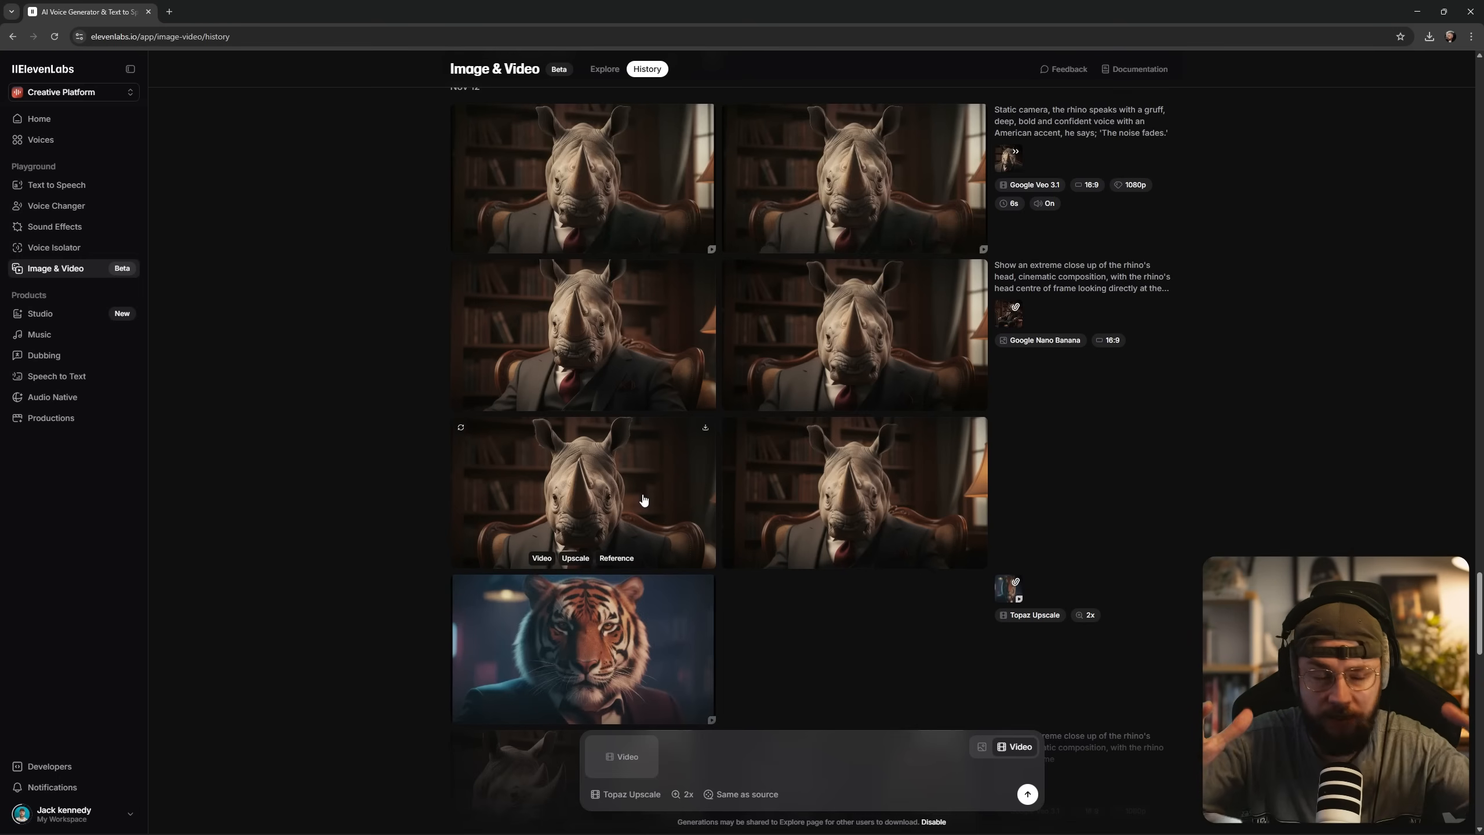
{"action": "left_click", "coordinate": [981, 749]}
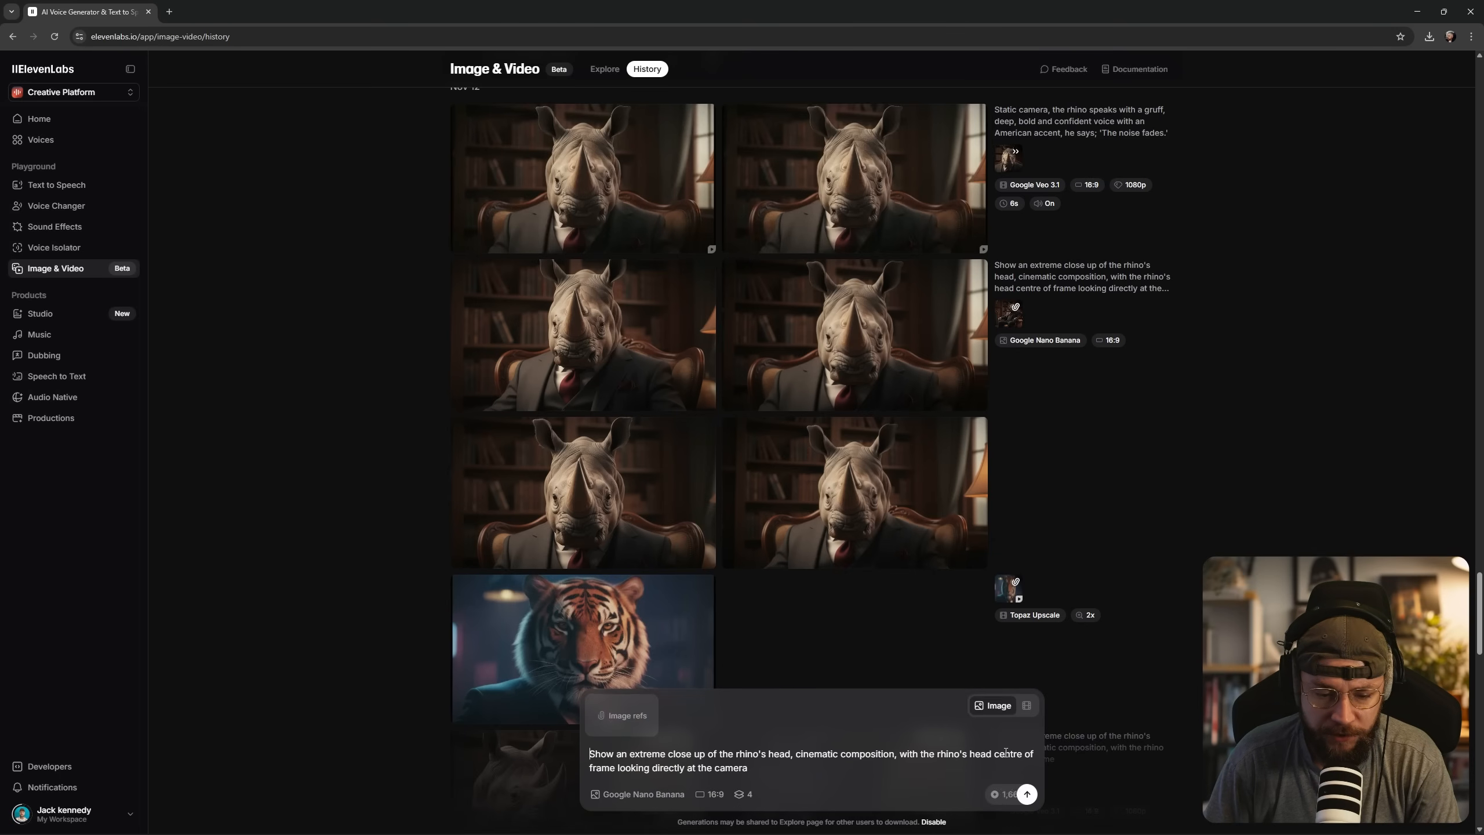
{"action": "triple_click", "coordinate": [727, 761]}
{"action": "key", "text": "BackSpace"}
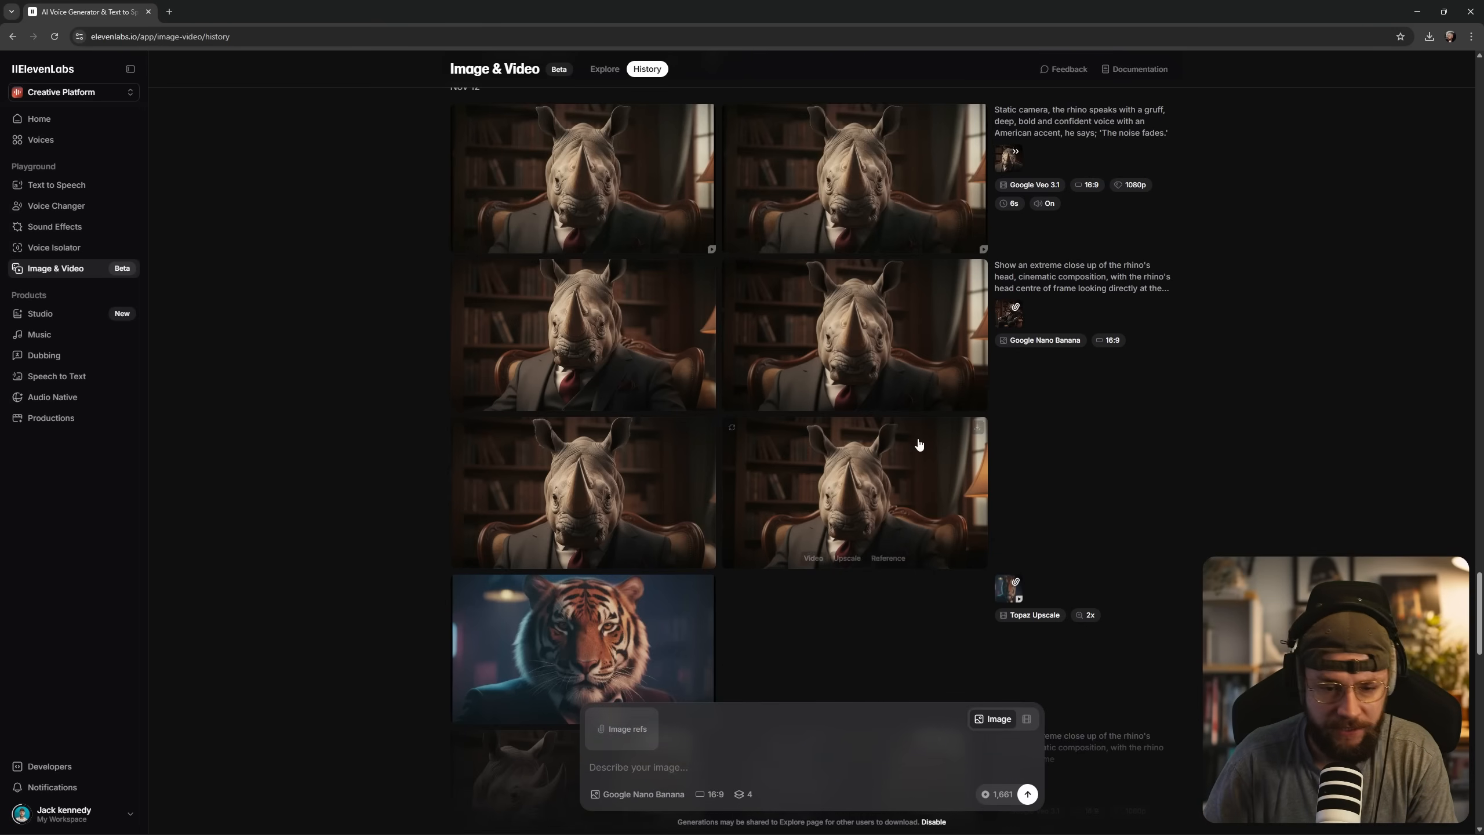
{"action": "left_click", "coordinate": [1077, 291]}
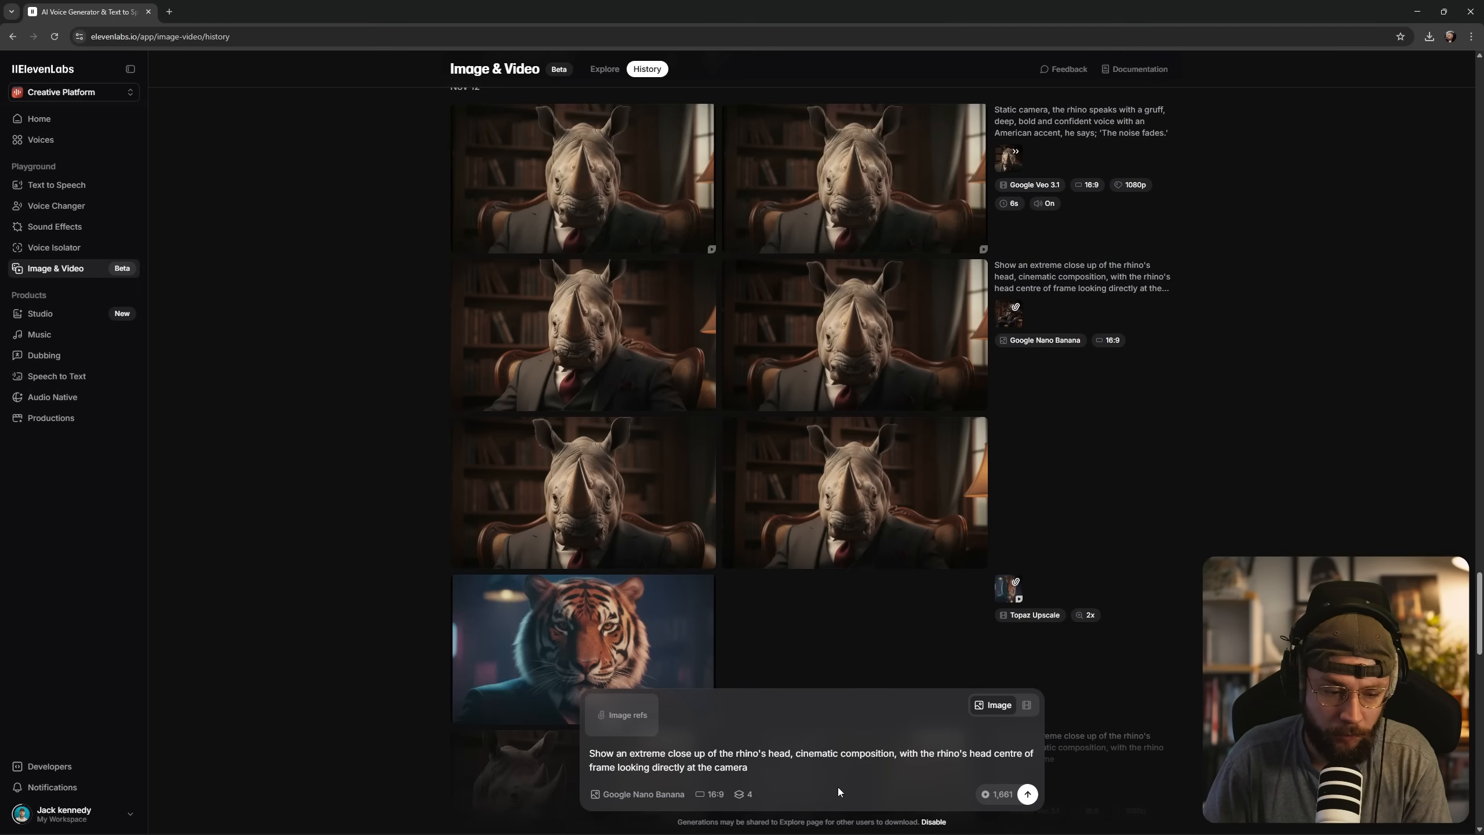
Generate close-ups using the blue-suited giraffe with hooves as reference, rewording the prompt to 'extreme close up of the giraffe's head'.
{"action": "left_click_drag", "start_coordinate": [1479, 595], "coordinate": [1468, 96]}
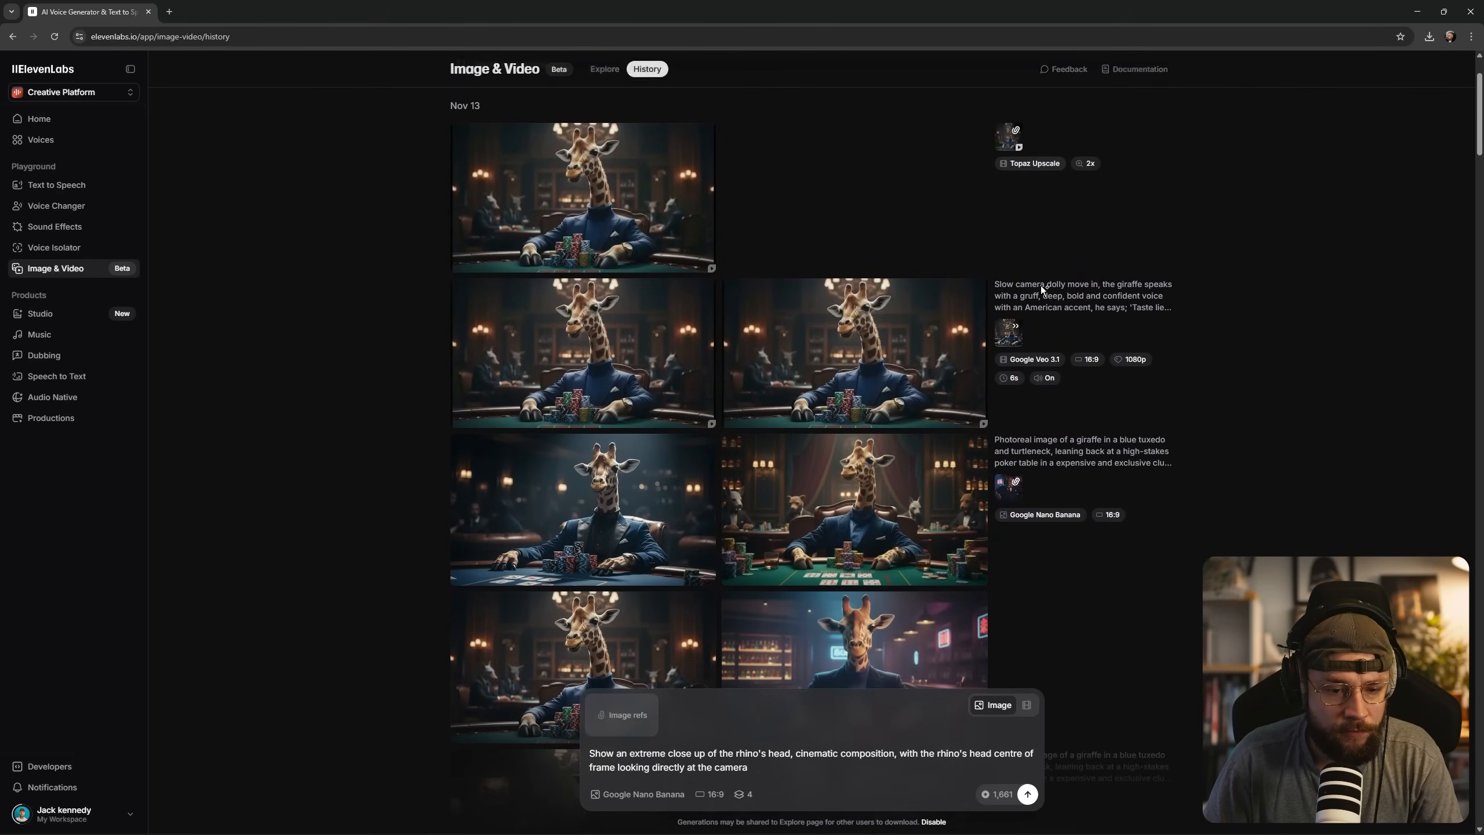
{"action": "scroll", "coordinate": [573, 584], "scroll_direction": "down", "scroll_amount": 2}
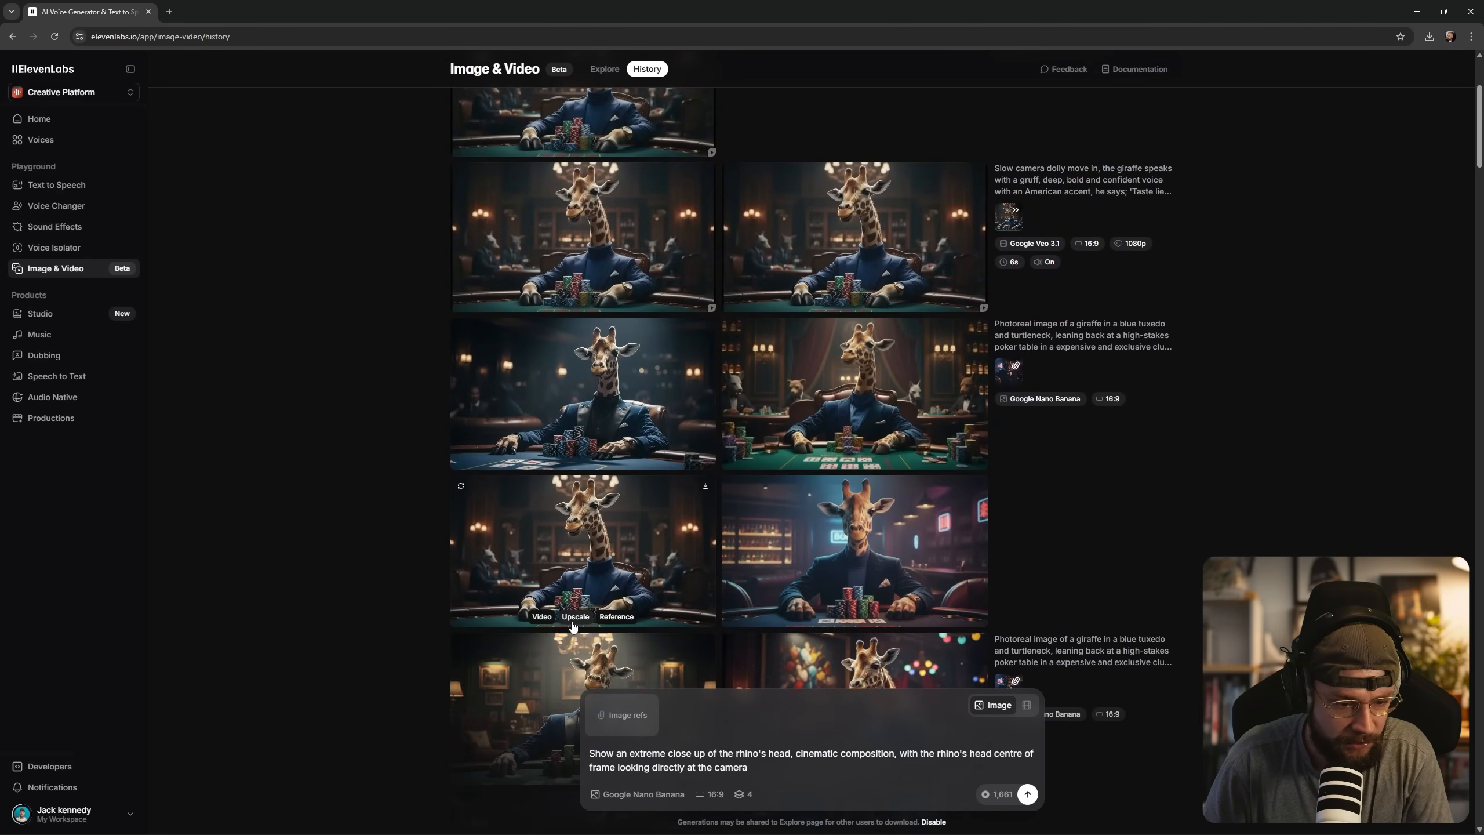
{"action": "left_click", "coordinate": [613, 617]}
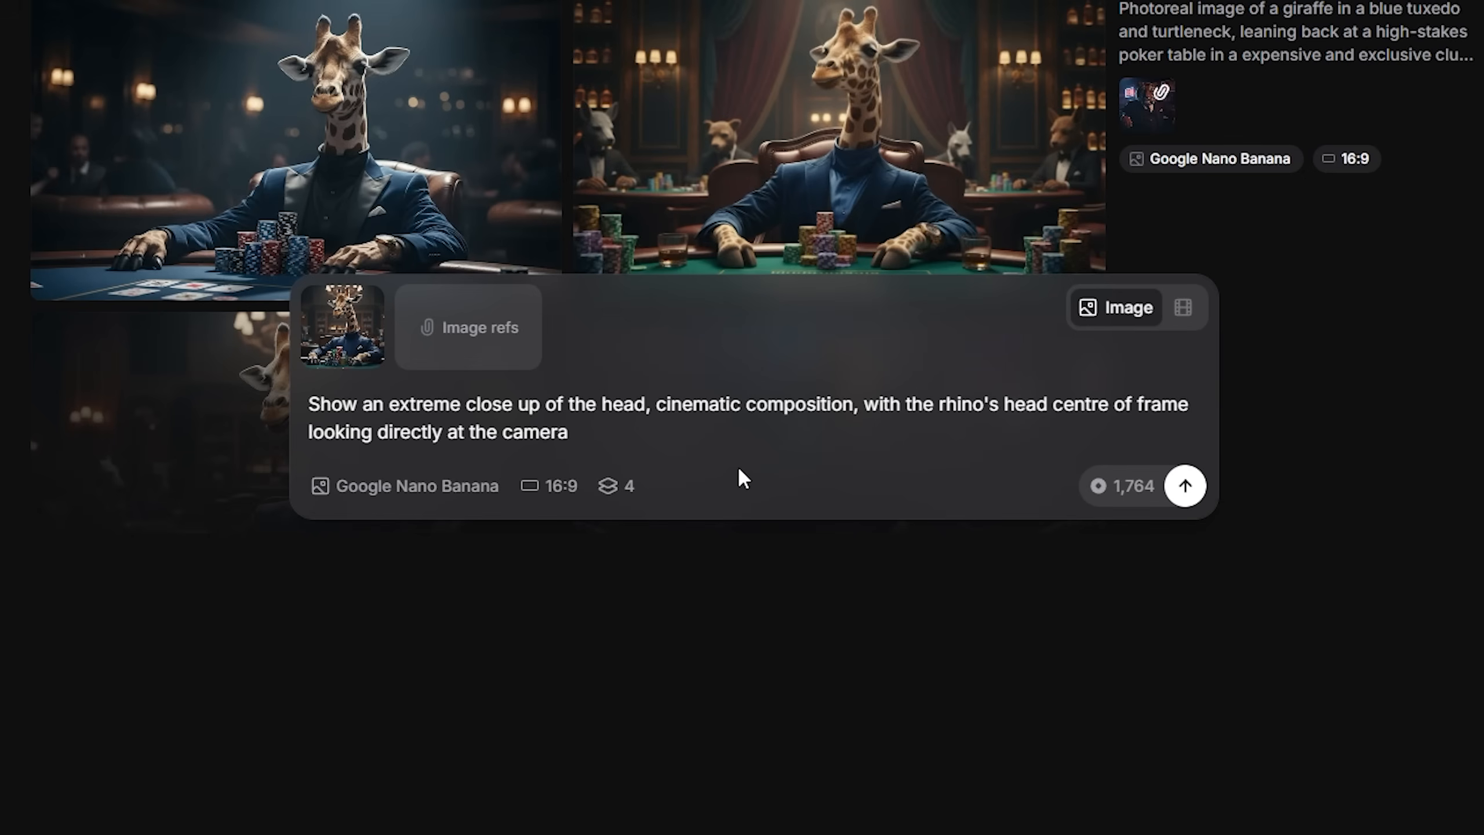
{"action": "type", "text": "giraffe"}
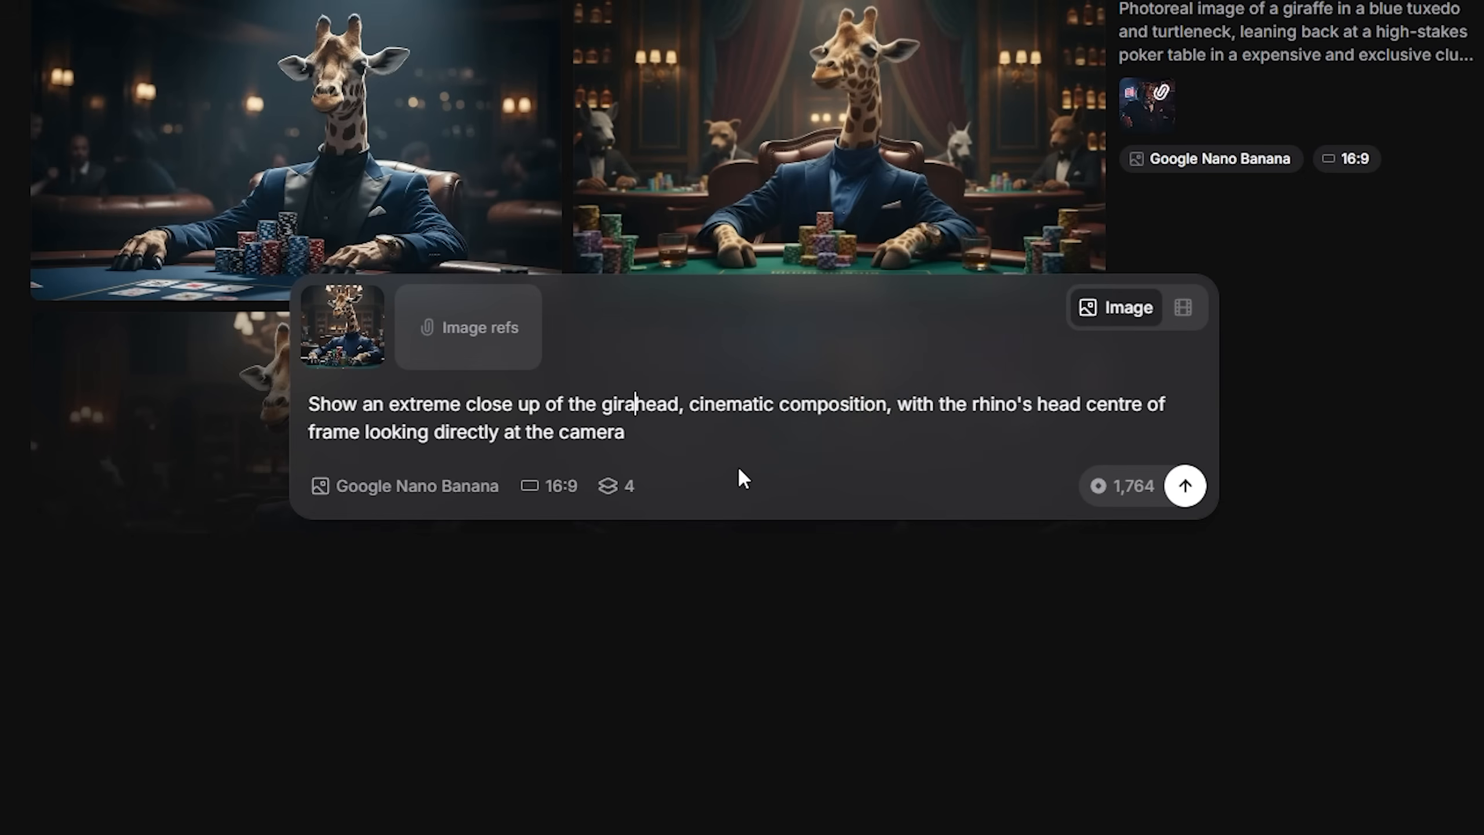
{"action": "type", "text": "'s"}
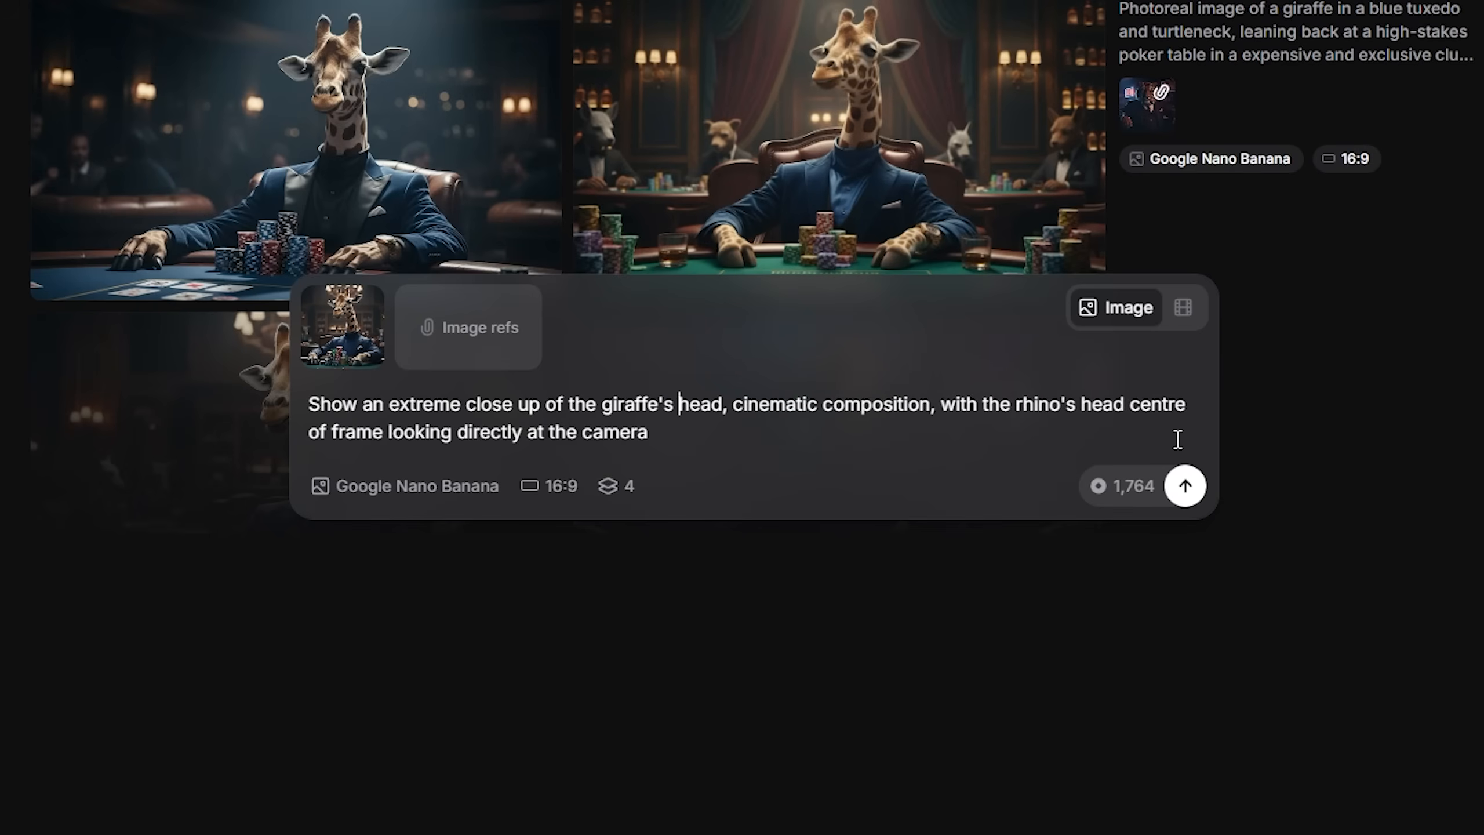
{"action": "left_click", "coordinate": [1192, 489]}
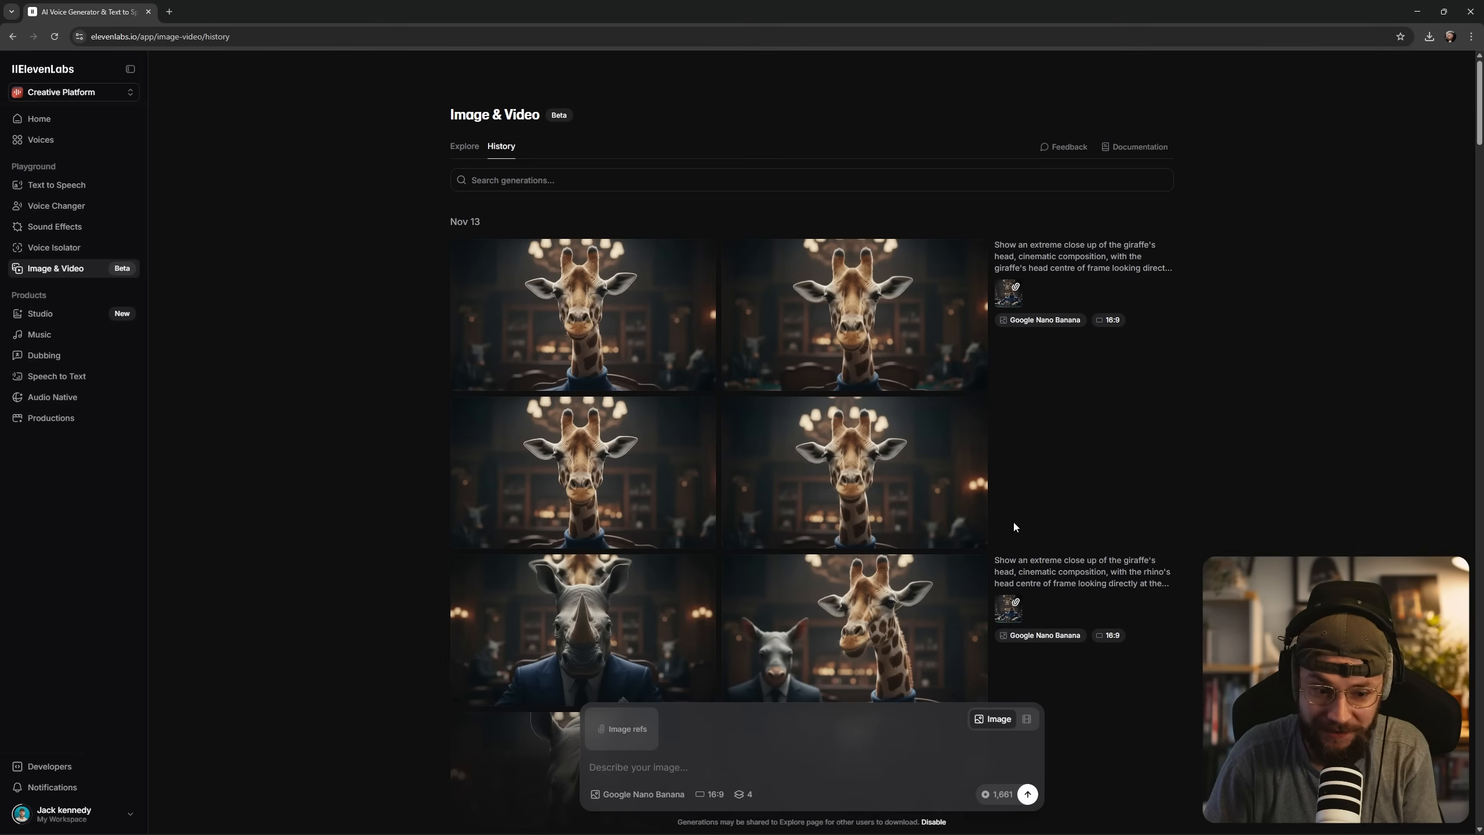
Examine the second extreme close-up image of the giraffe's head at full size, and return to the history.
{"action": "mouse_move", "coordinate": [941, 430]}
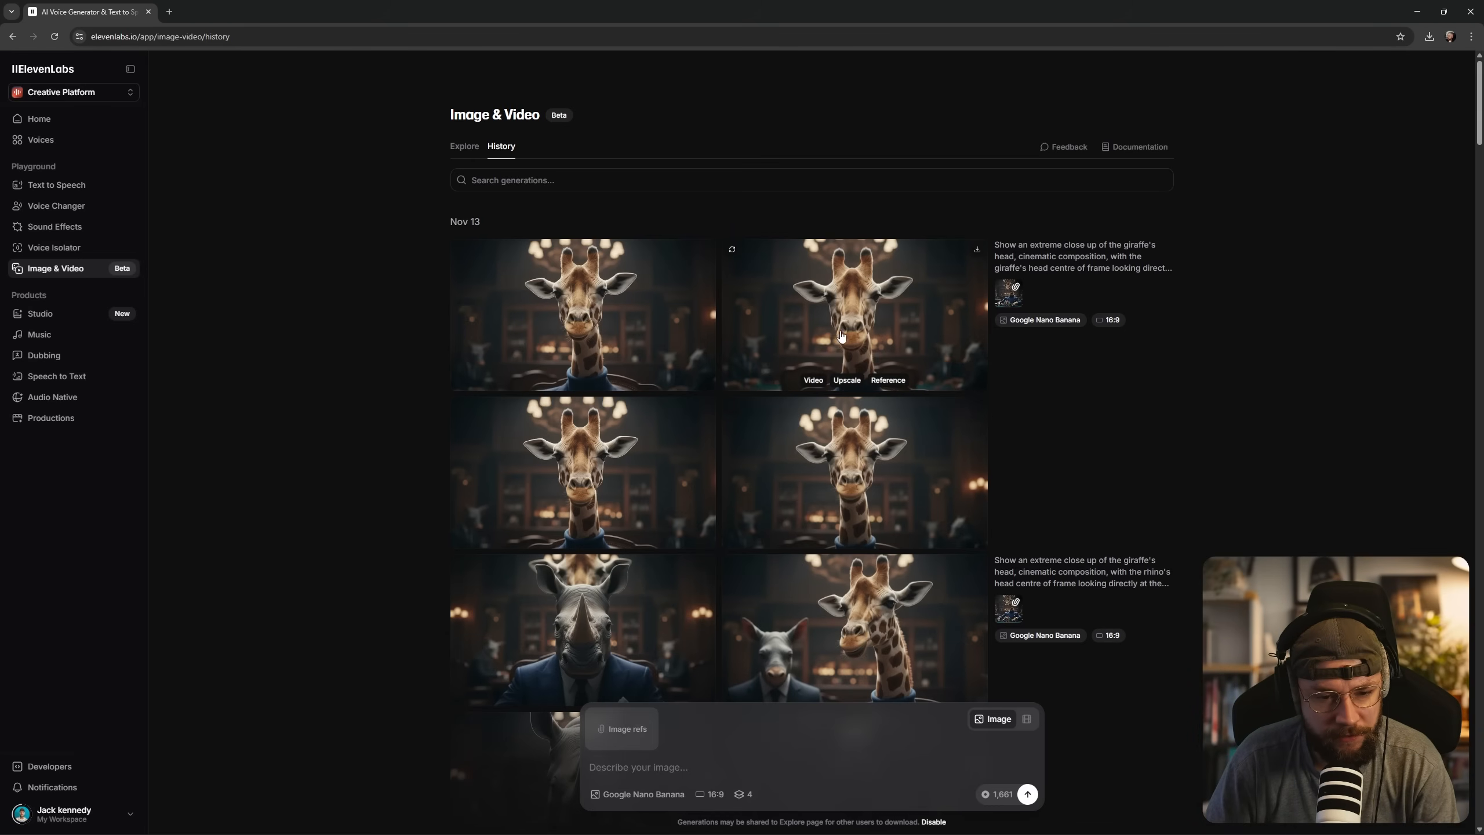
{"action": "left_click", "coordinate": [854, 336]}
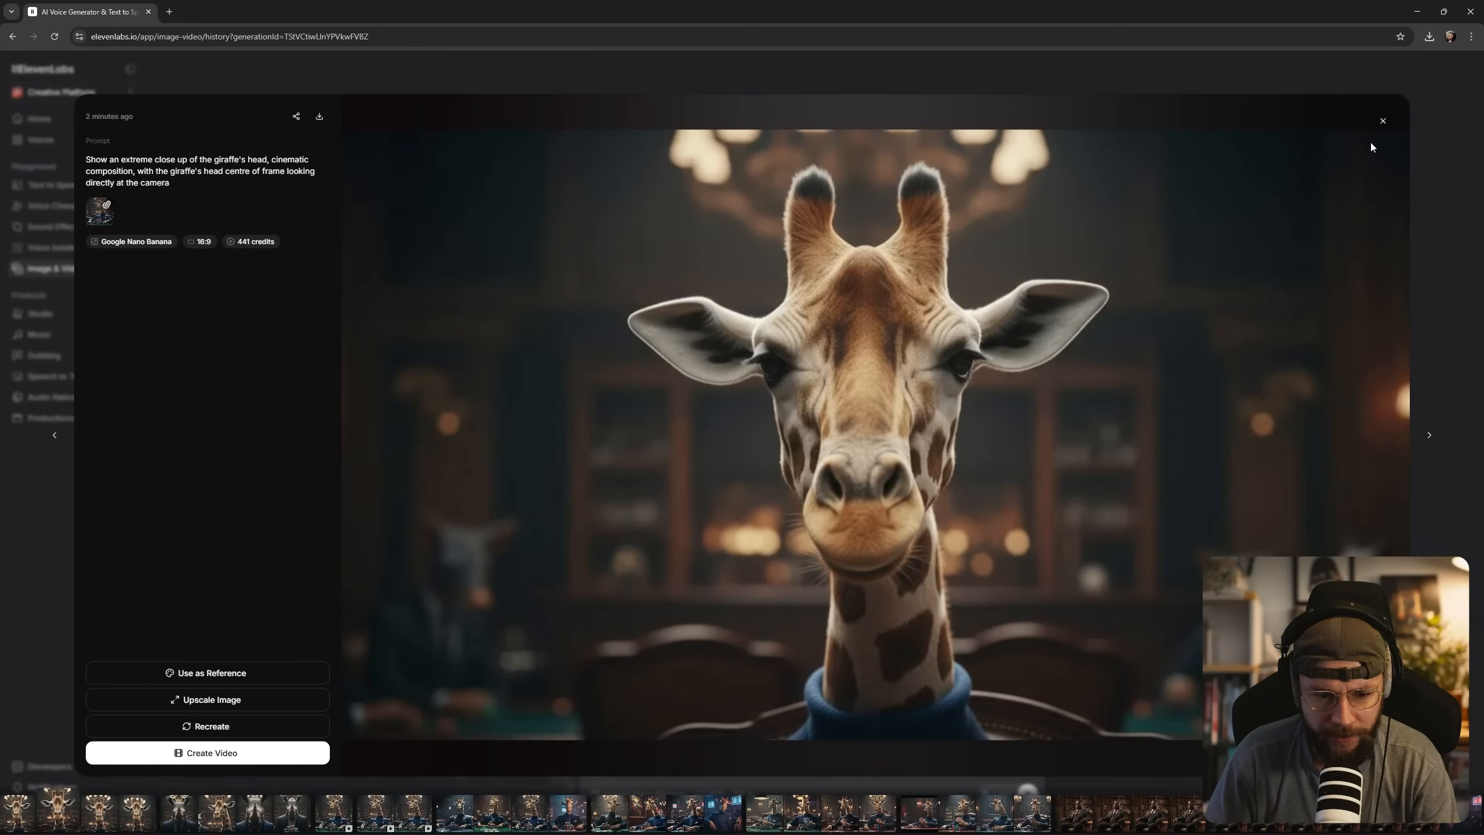
{"action": "left_click", "coordinate": [1383, 121]}
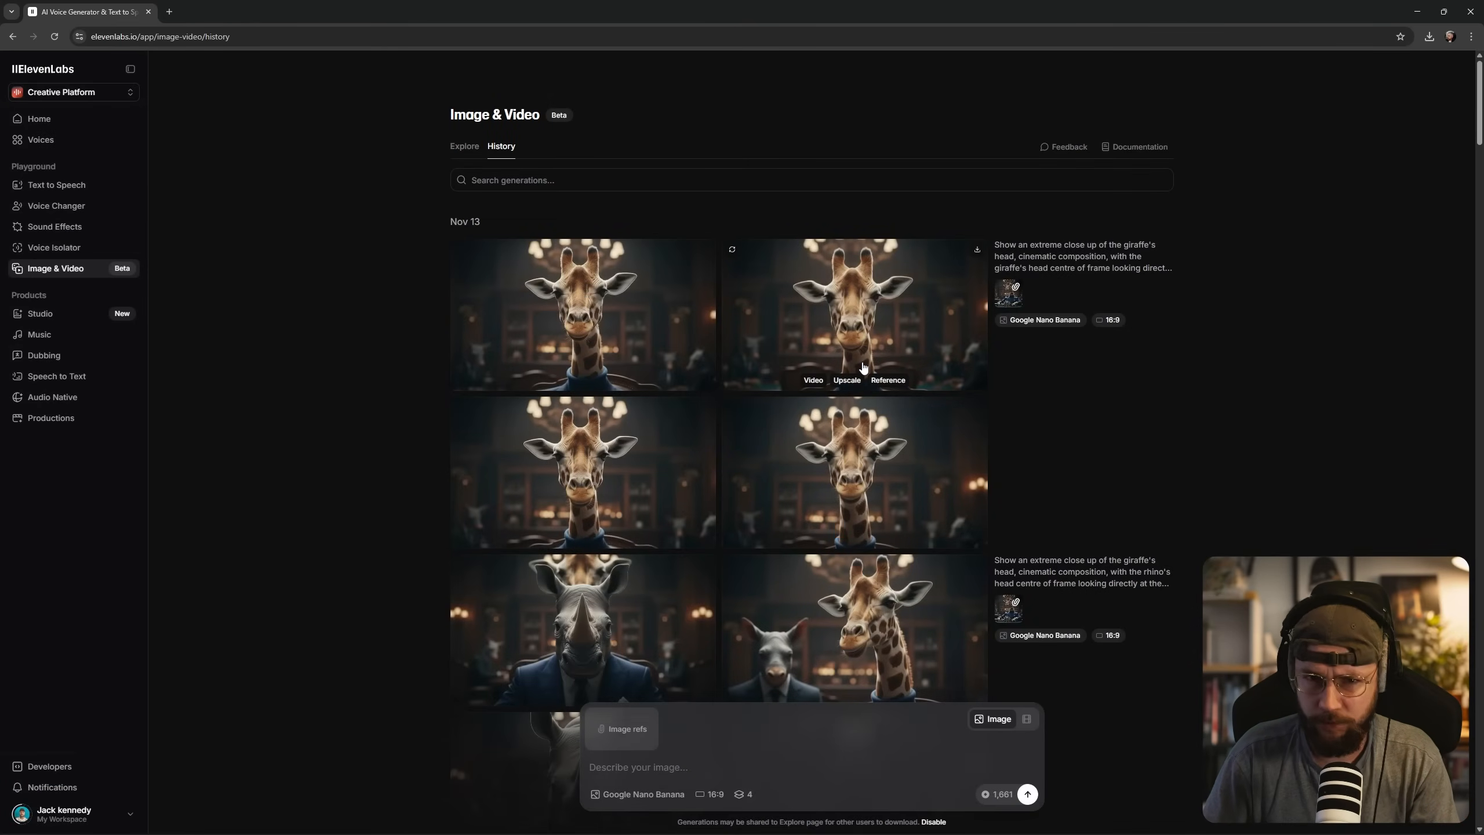
Use the second giraffe close-up as the start frame of a video and choose Google Veo 3.1 as the model.
{"action": "left_click", "coordinate": [812, 380]}
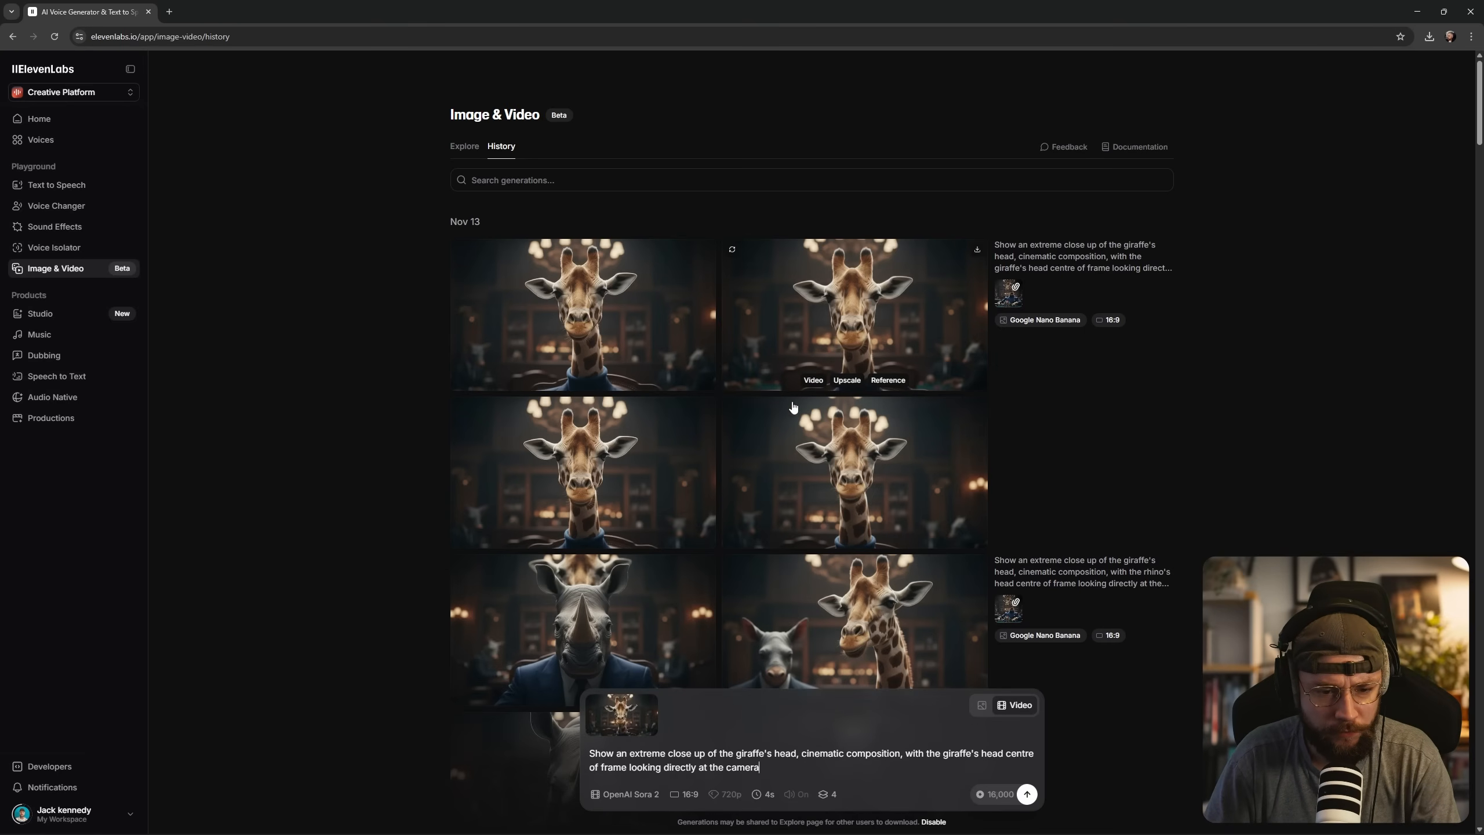
{"action": "left_click", "coordinate": [623, 806]}
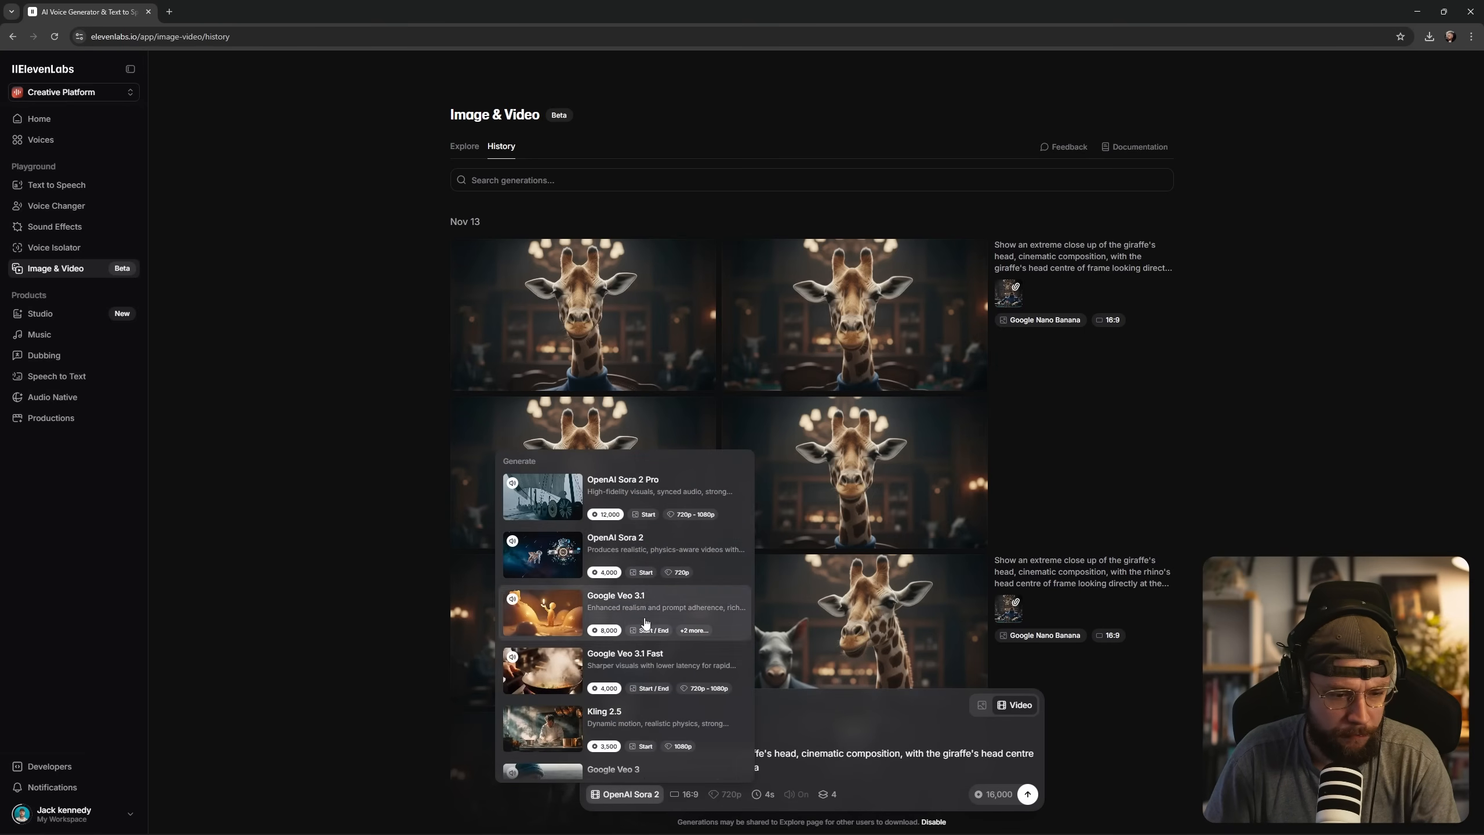
{"action": "left_click", "coordinate": [725, 612]}
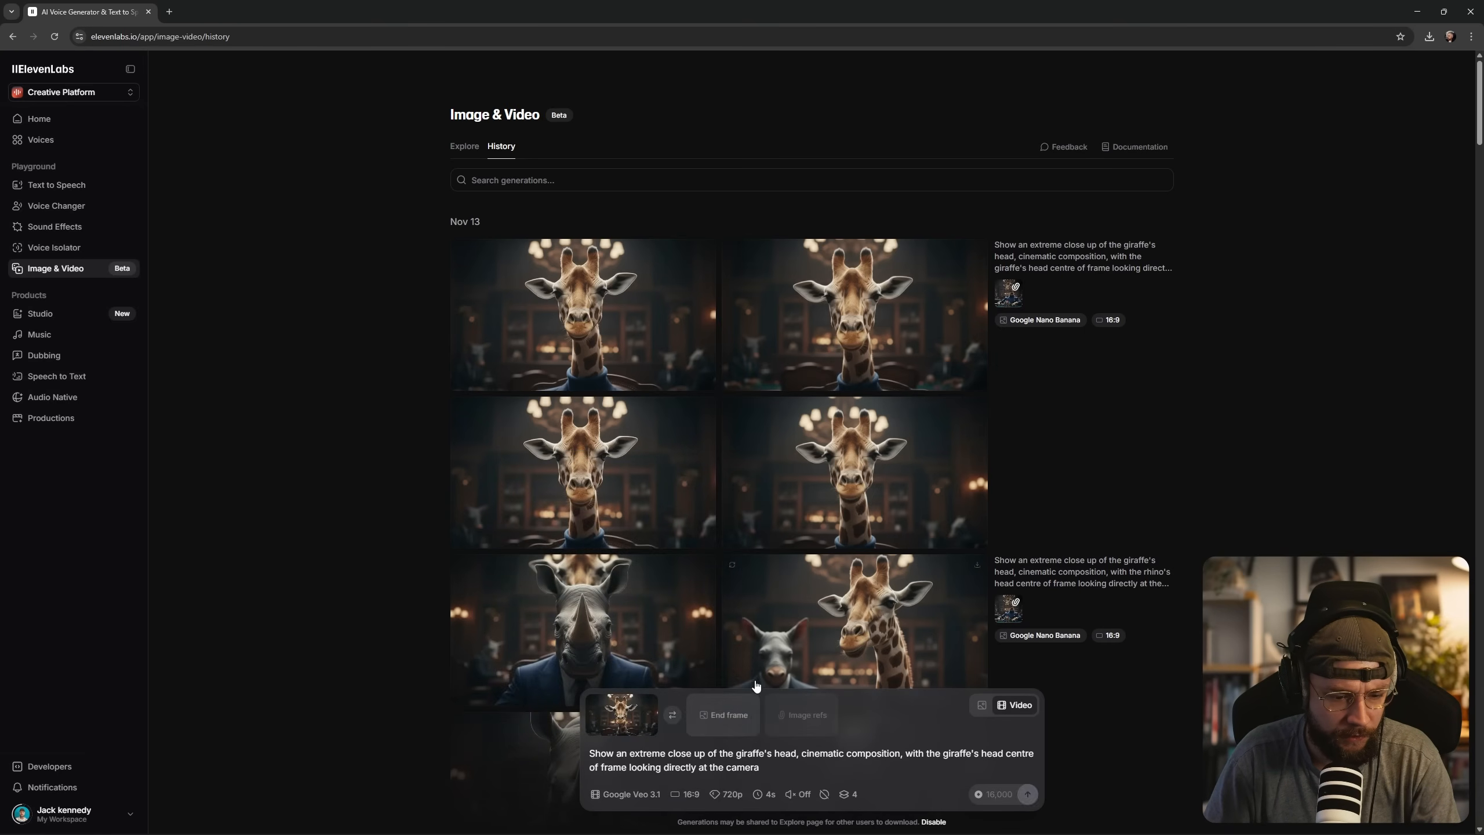
Set the close-up video to 1080p, 6s, audio on and 2 generations.
{"action": "left_click", "coordinate": [726, 793]}
{"action": "left_click", "coordinate": [725, 771]}
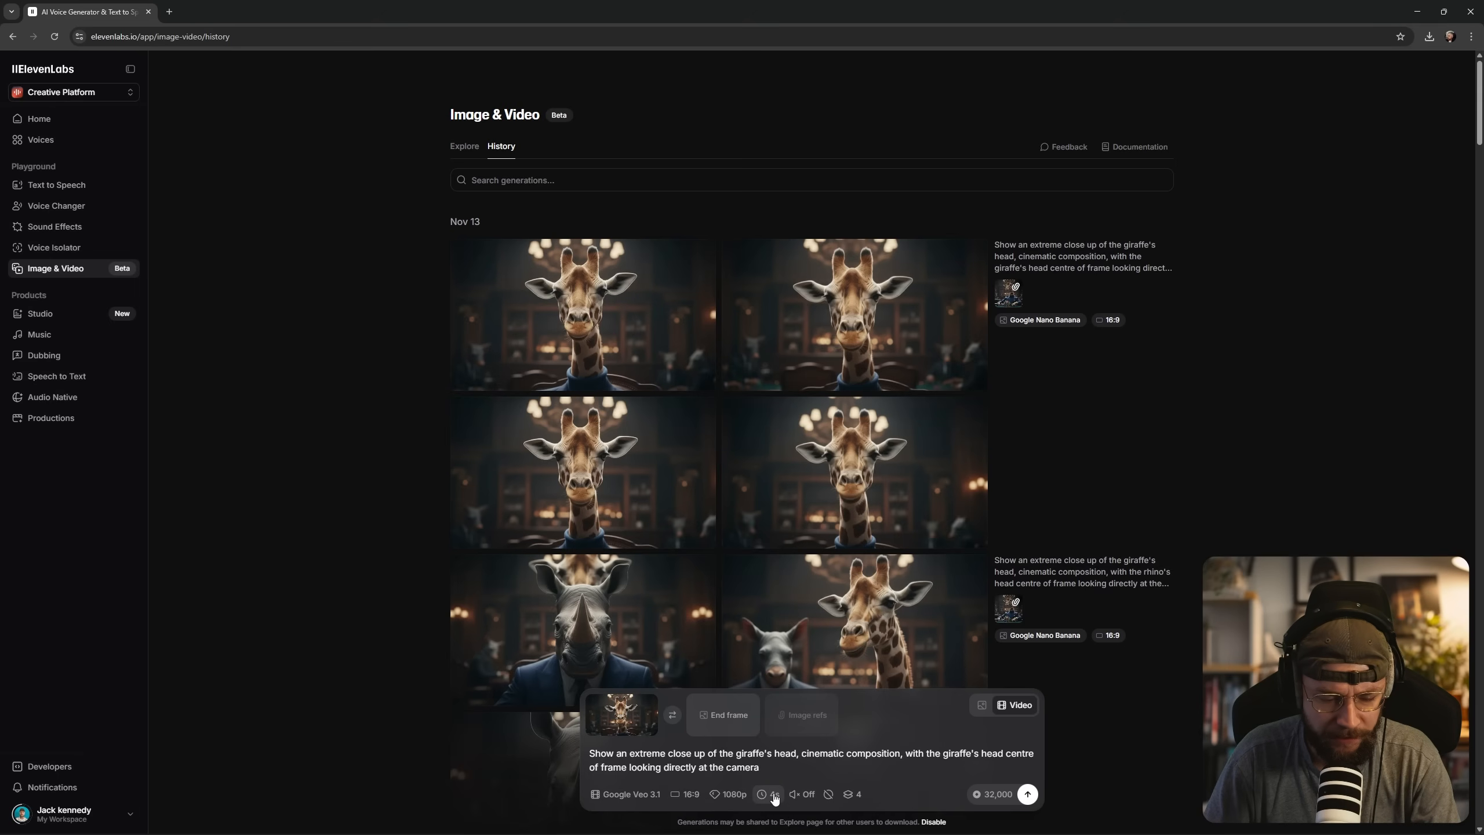
{"action": "left_click", "coordinate": [768, 794]}
{"action": "left_click", "coordinate": [765, 753]}
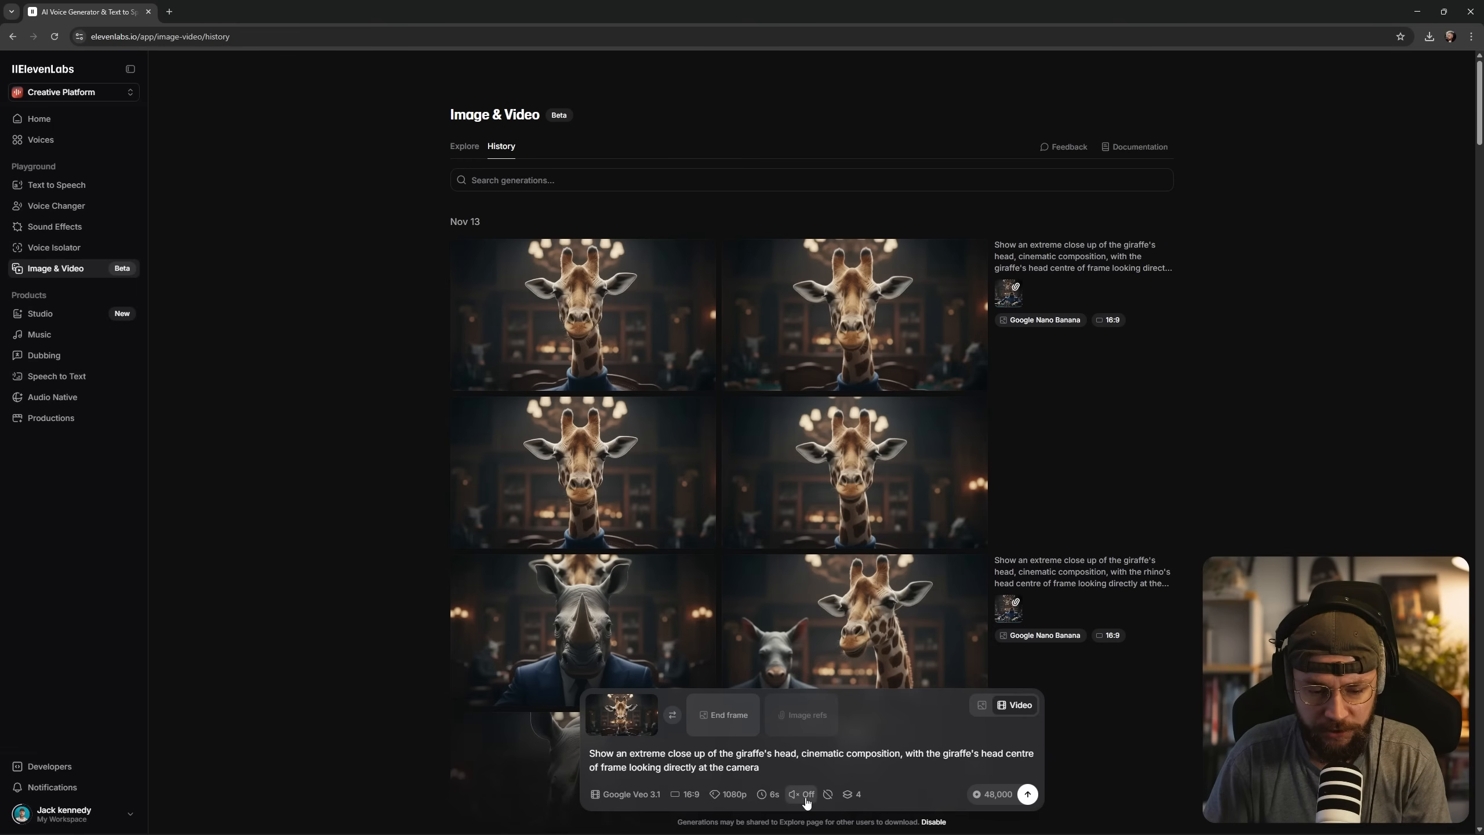
{"action": "left_click", "coordinate": [805, 801]}
{"action": "left_click", "coordinate": [843, 794]}
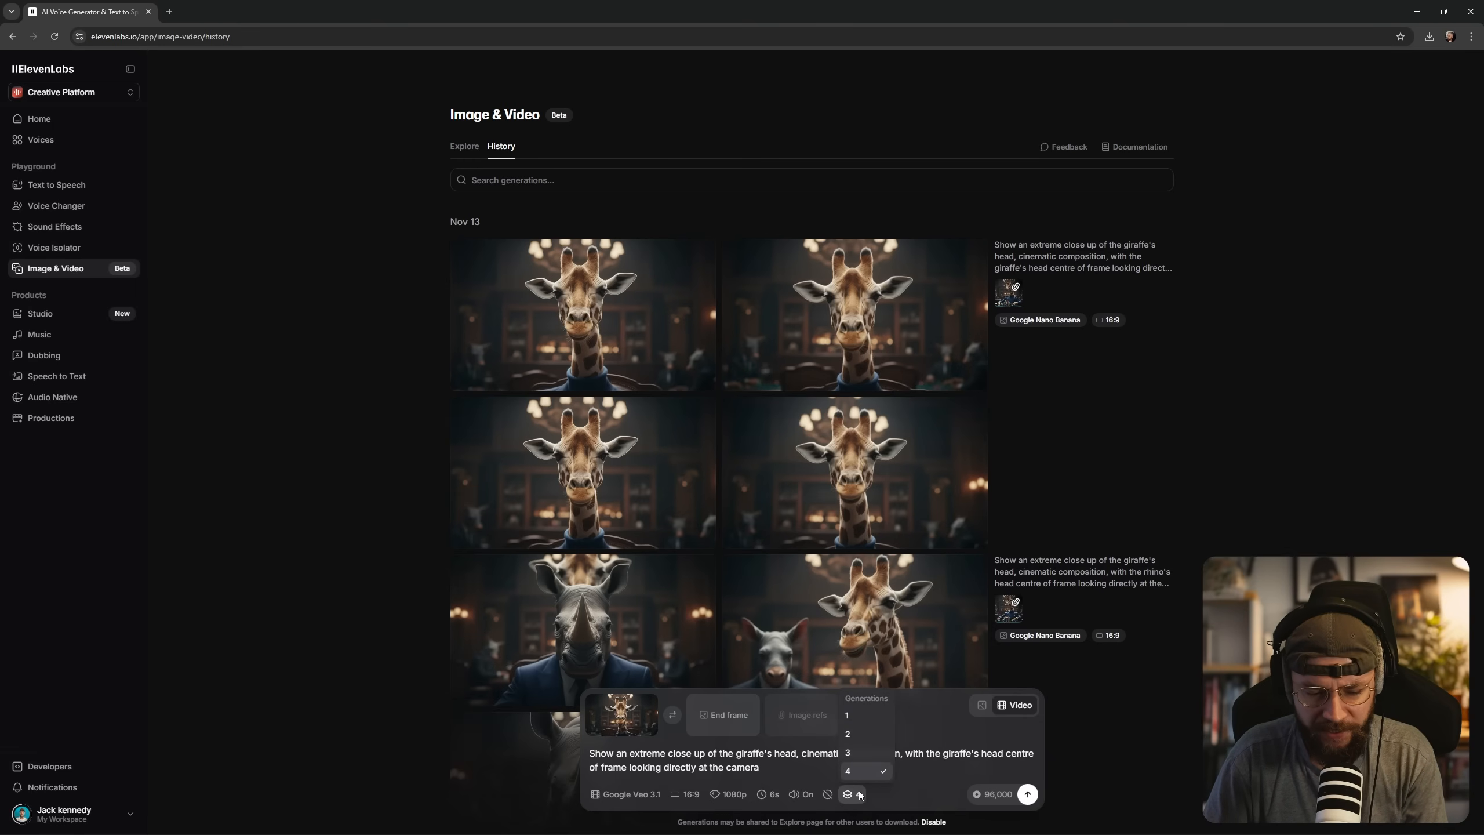
{"action": "left_click", "coordinate": [862, 736]}
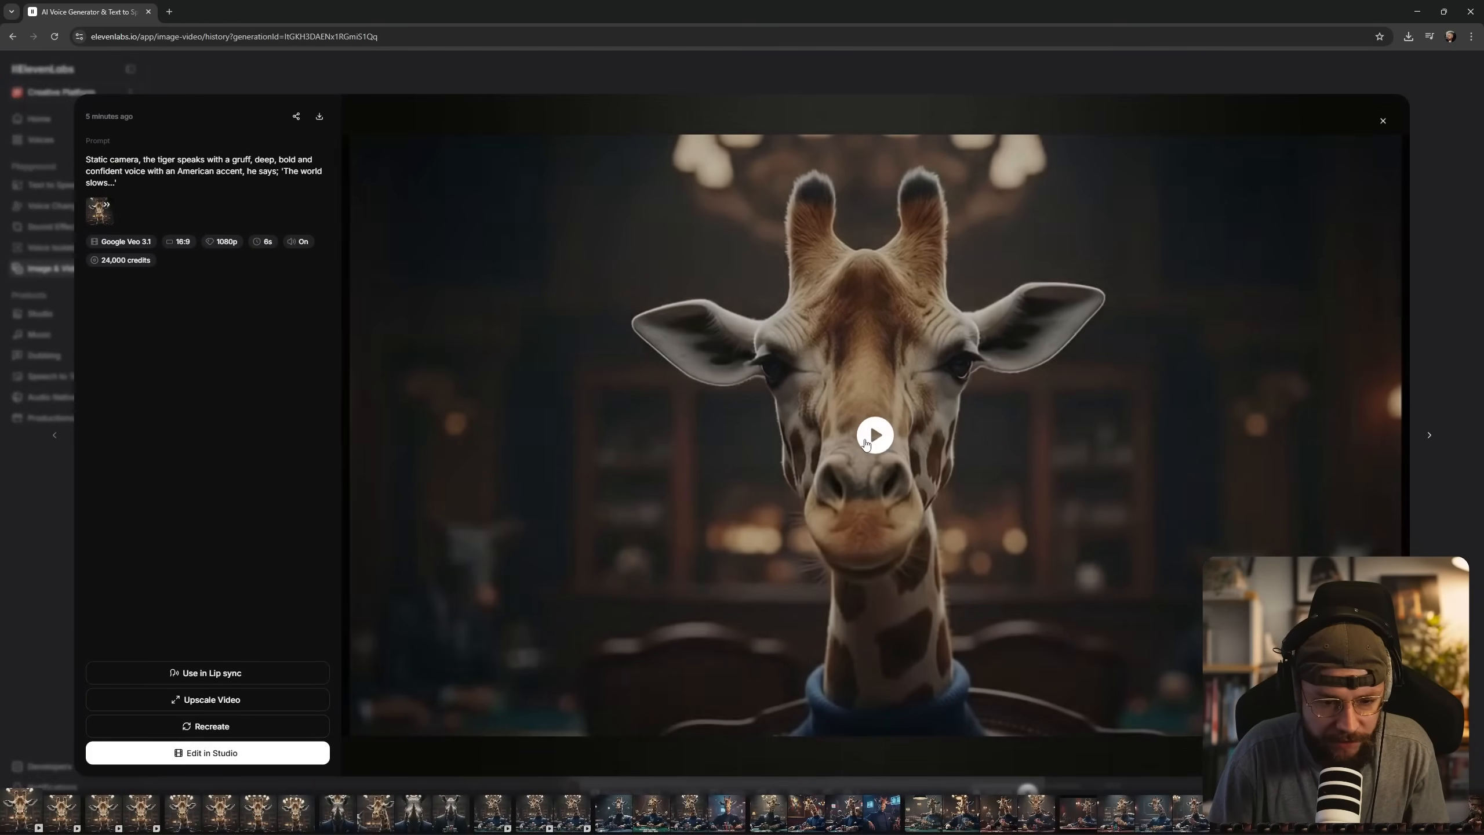
Play the generated close-up giraffe videos saying 'The world slows...' to review speech and movement, and return to the history.
{"action": "left_click", "coordinate": [907, 468]}
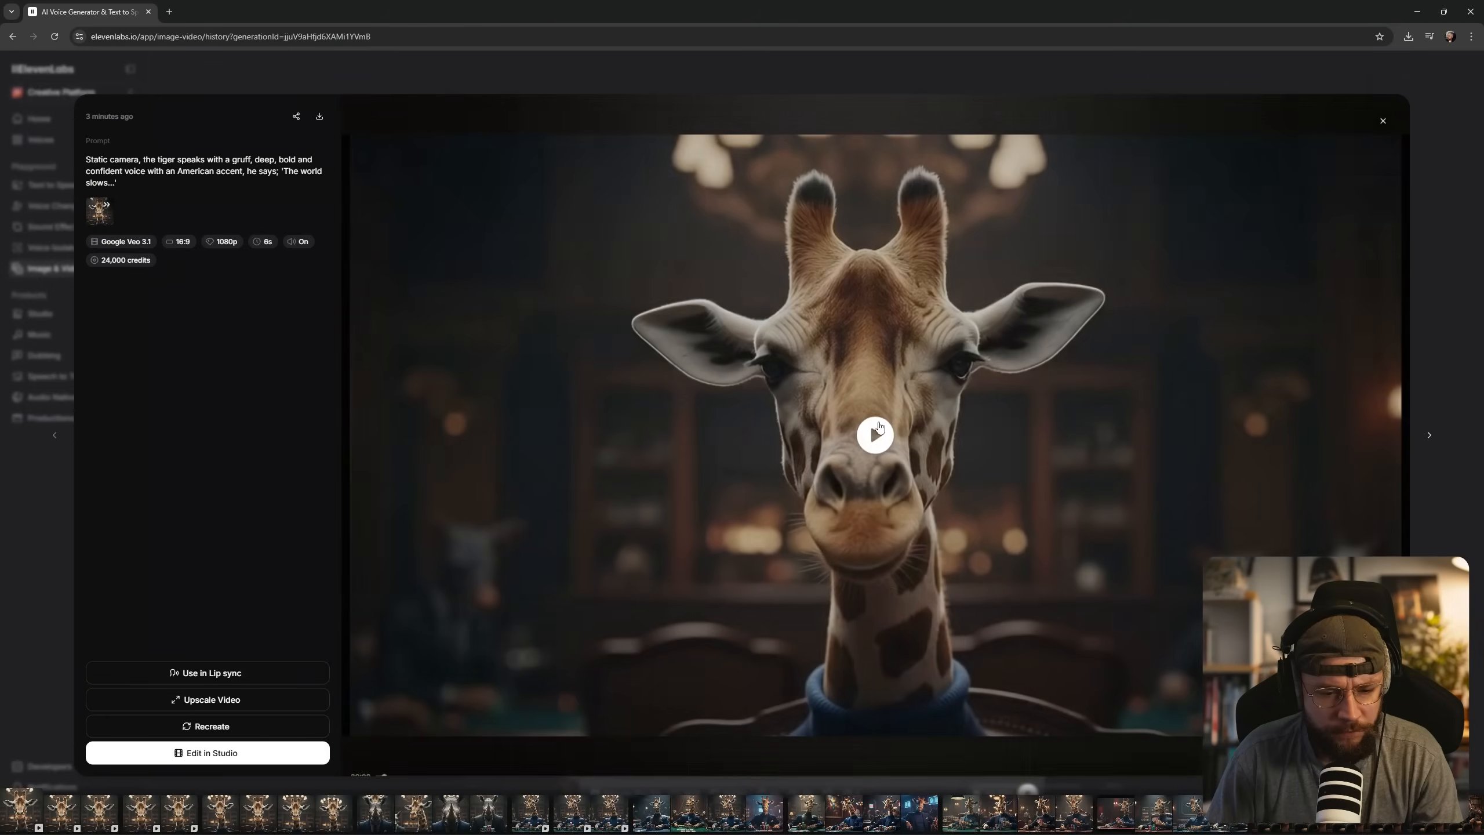
{"action": "left_click", "coordinate": [843, 436]}
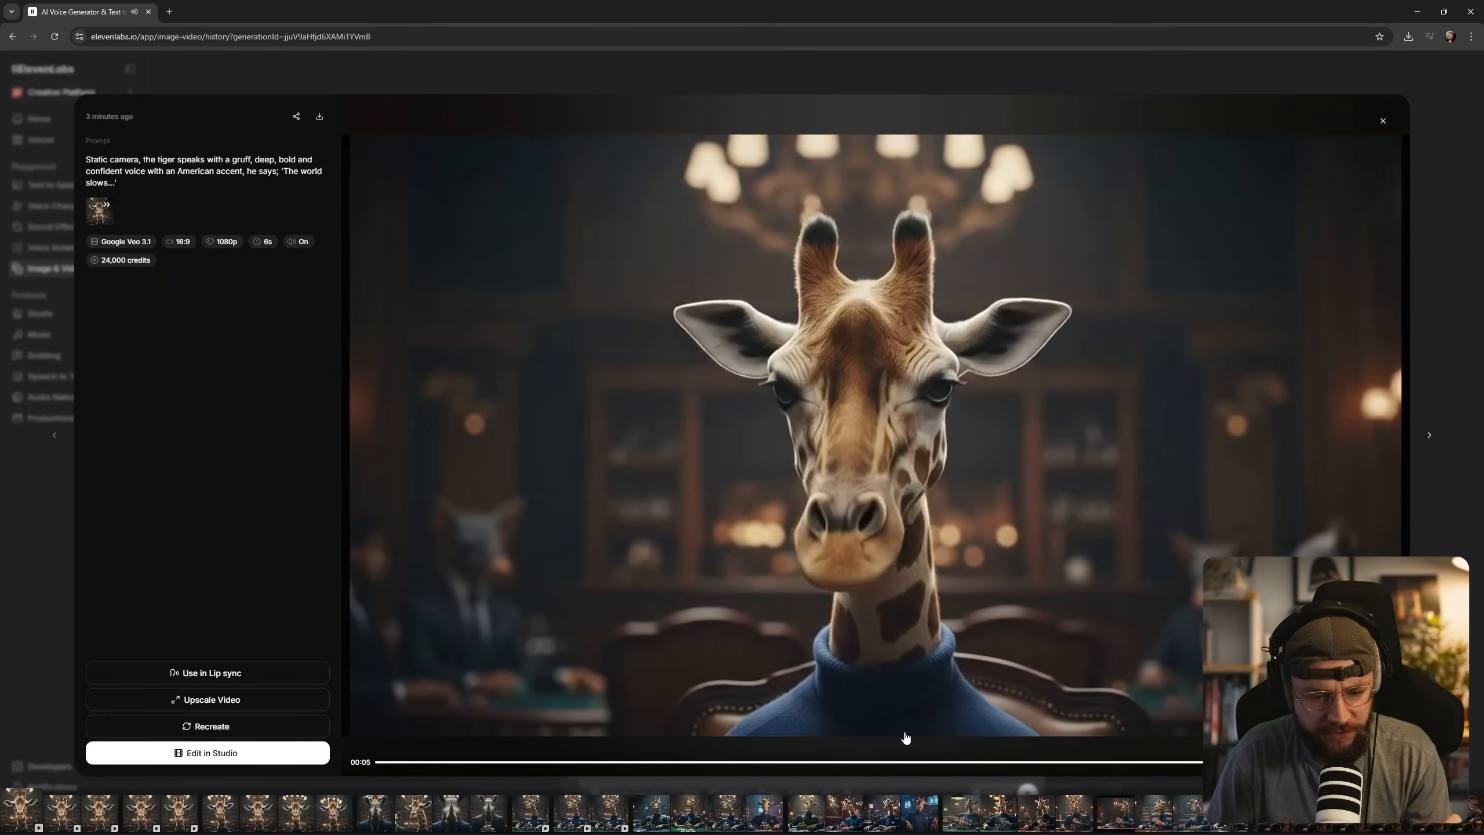
{"action": "left_click", "coordinate": [875, 455]}
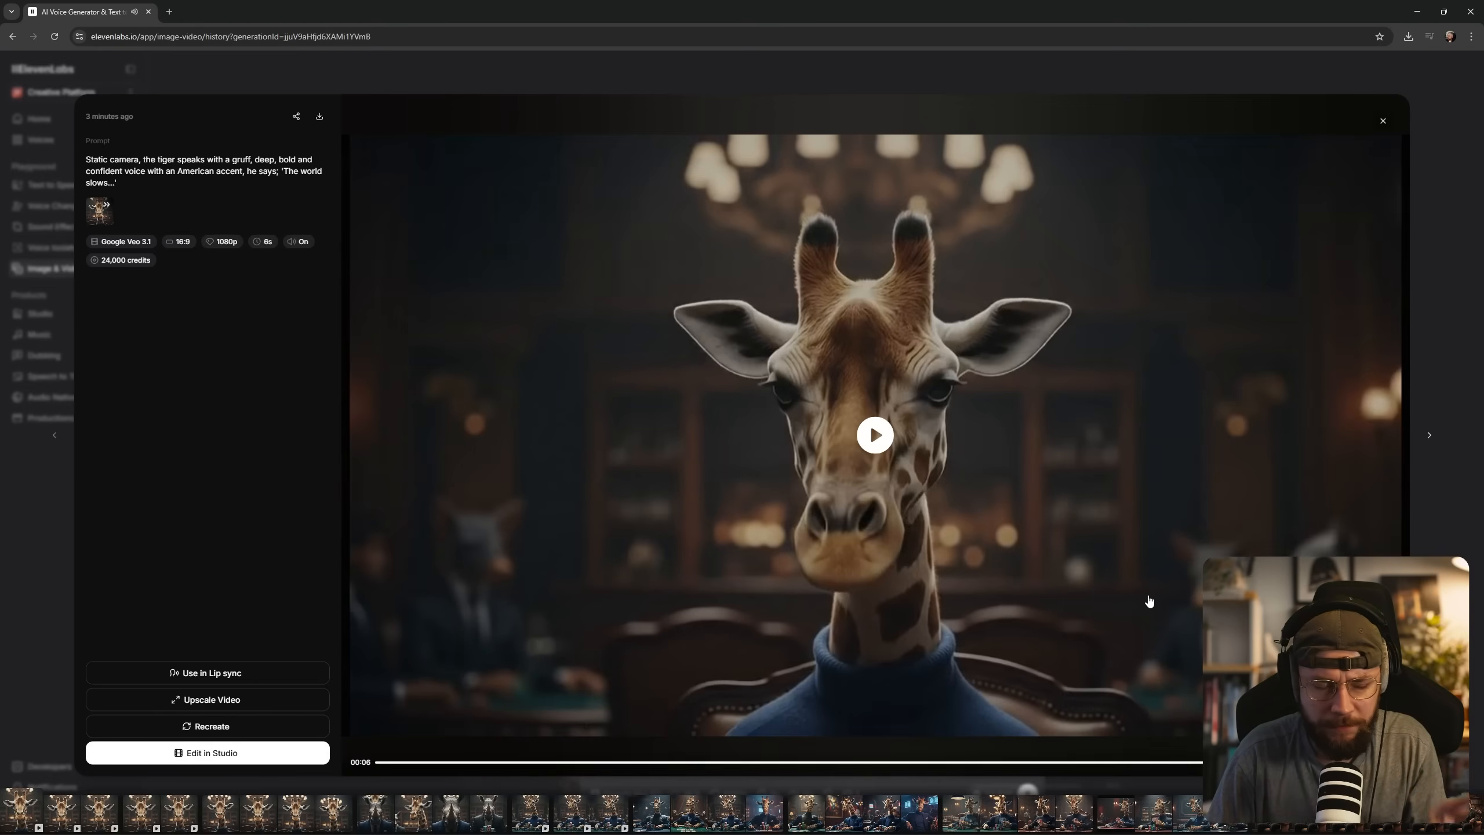
{"action": "left_click", "coordinate": [1383, 120]}
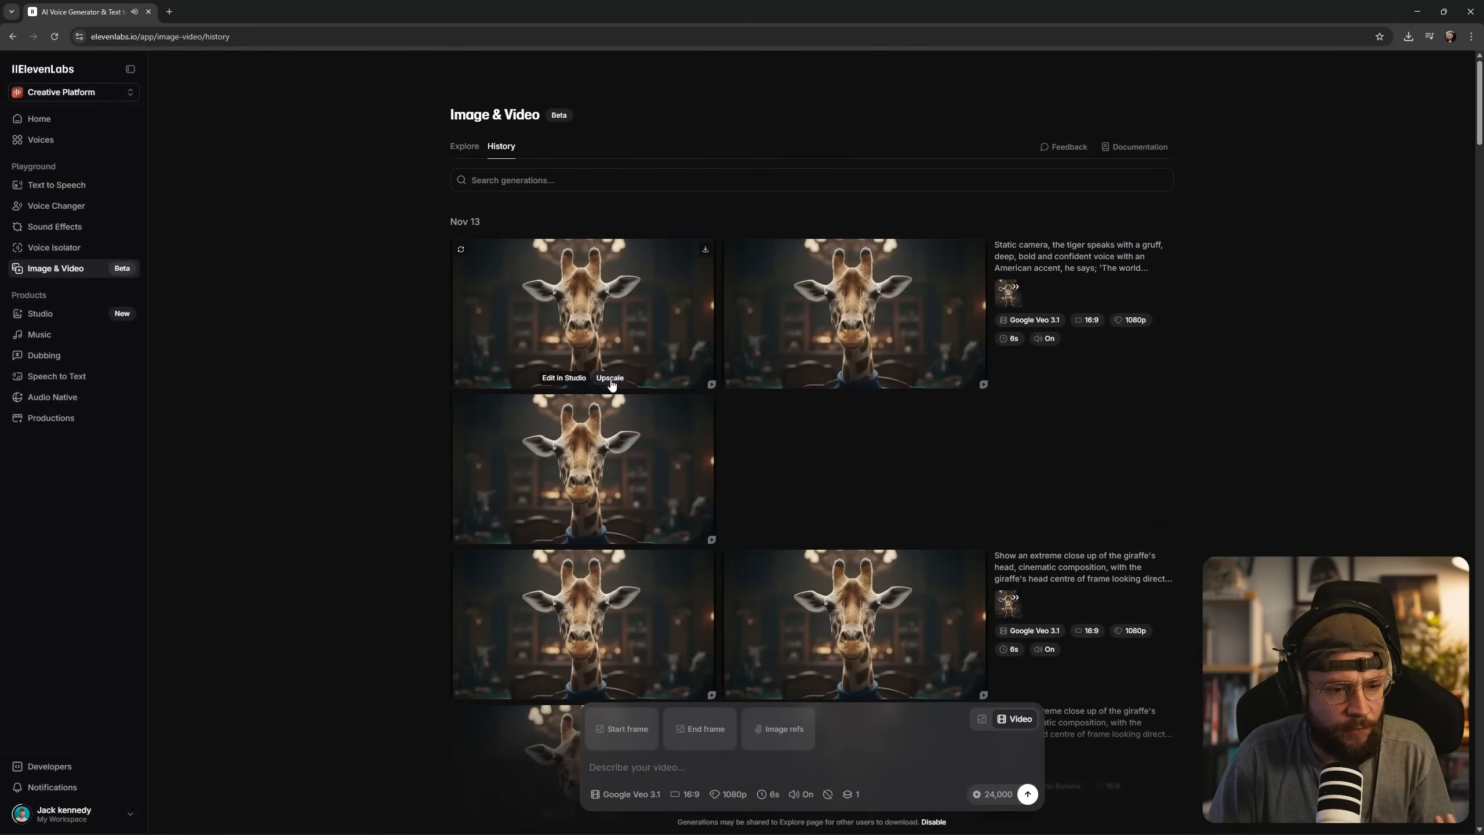
Upscale the first close-up giraffe video with Topaz Upscale at 3840 × 2160, same as source.
{"action": "left_click", "coordinate": [609, 378]}
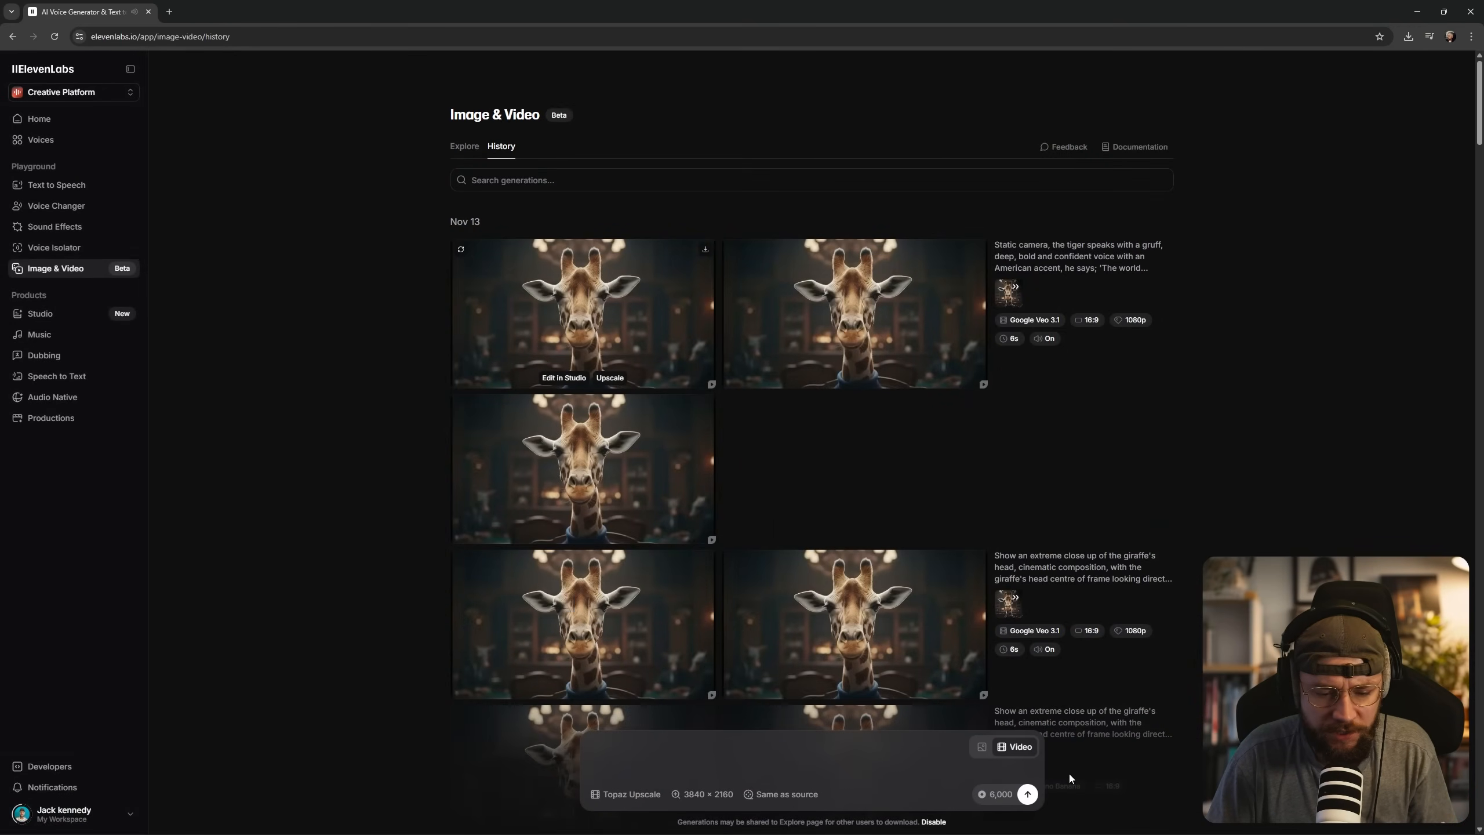
{"action": "left_click", "coordinate": [1027, 795]}
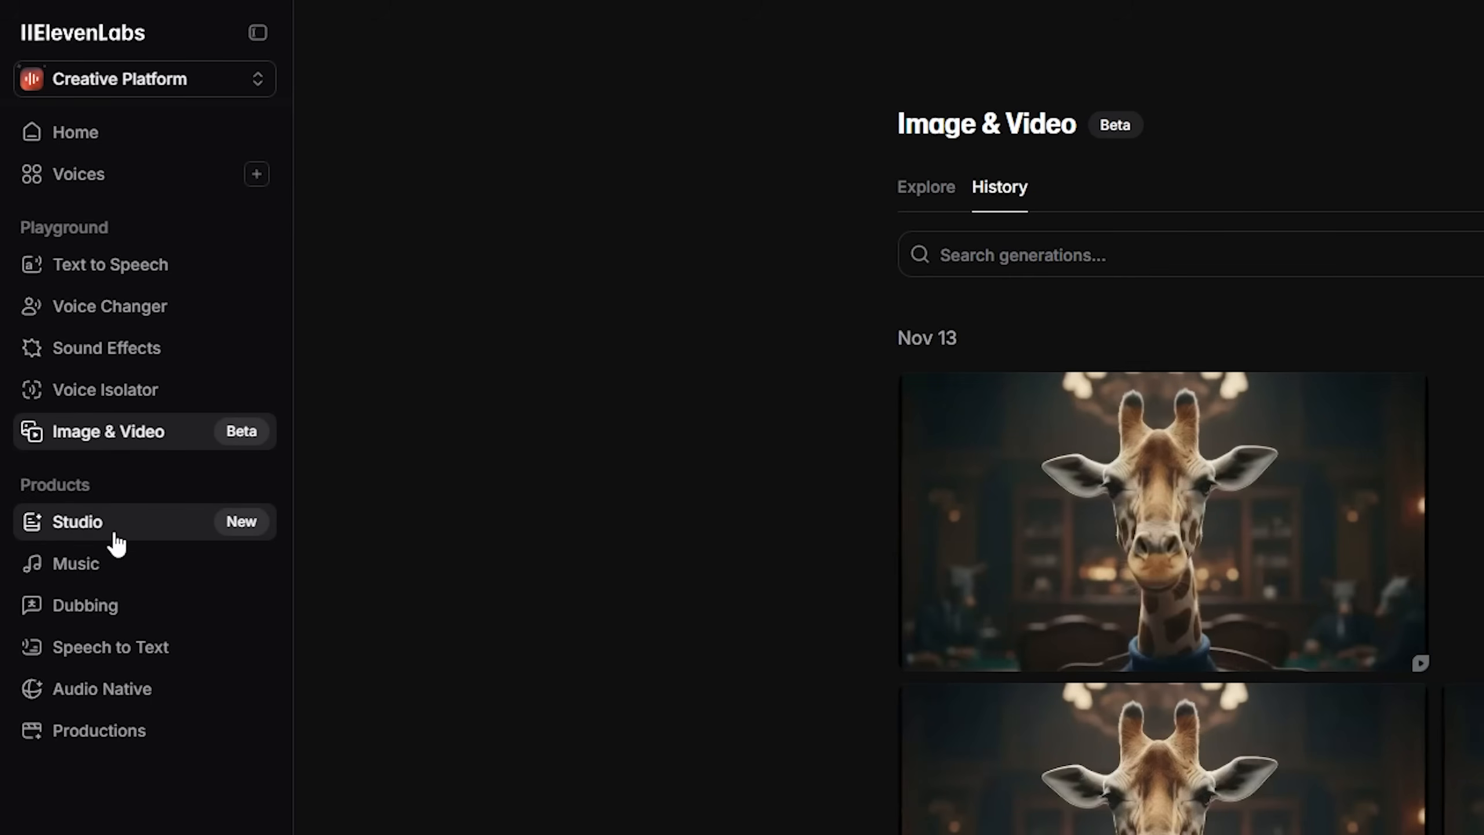
Create a new blank video project in ElevenLabs Studio.
{"action": "left_click", "coordinate": [132, 535]}
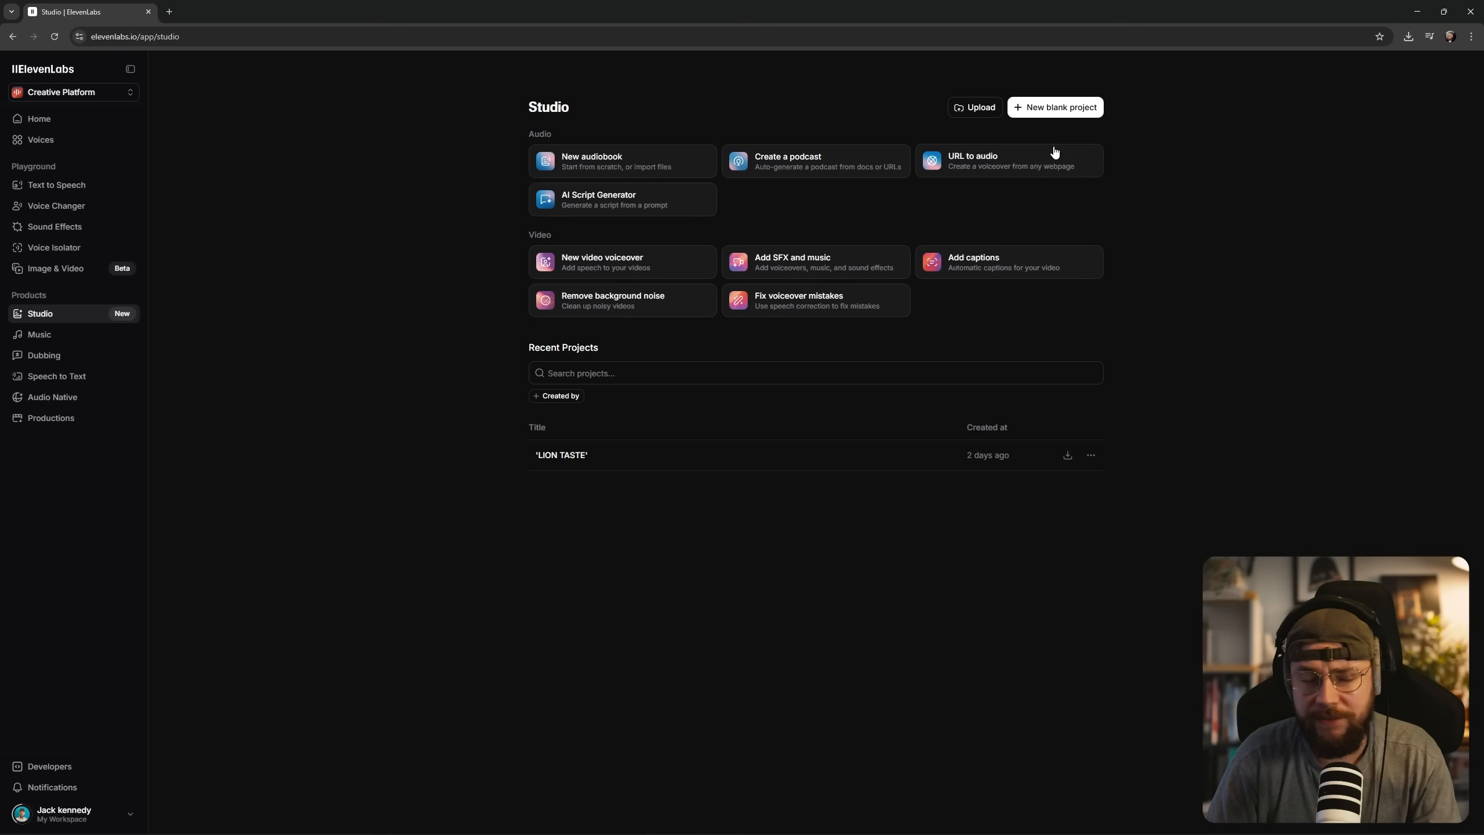
{"action": "left_click", "coordinate": [1062, 115]}
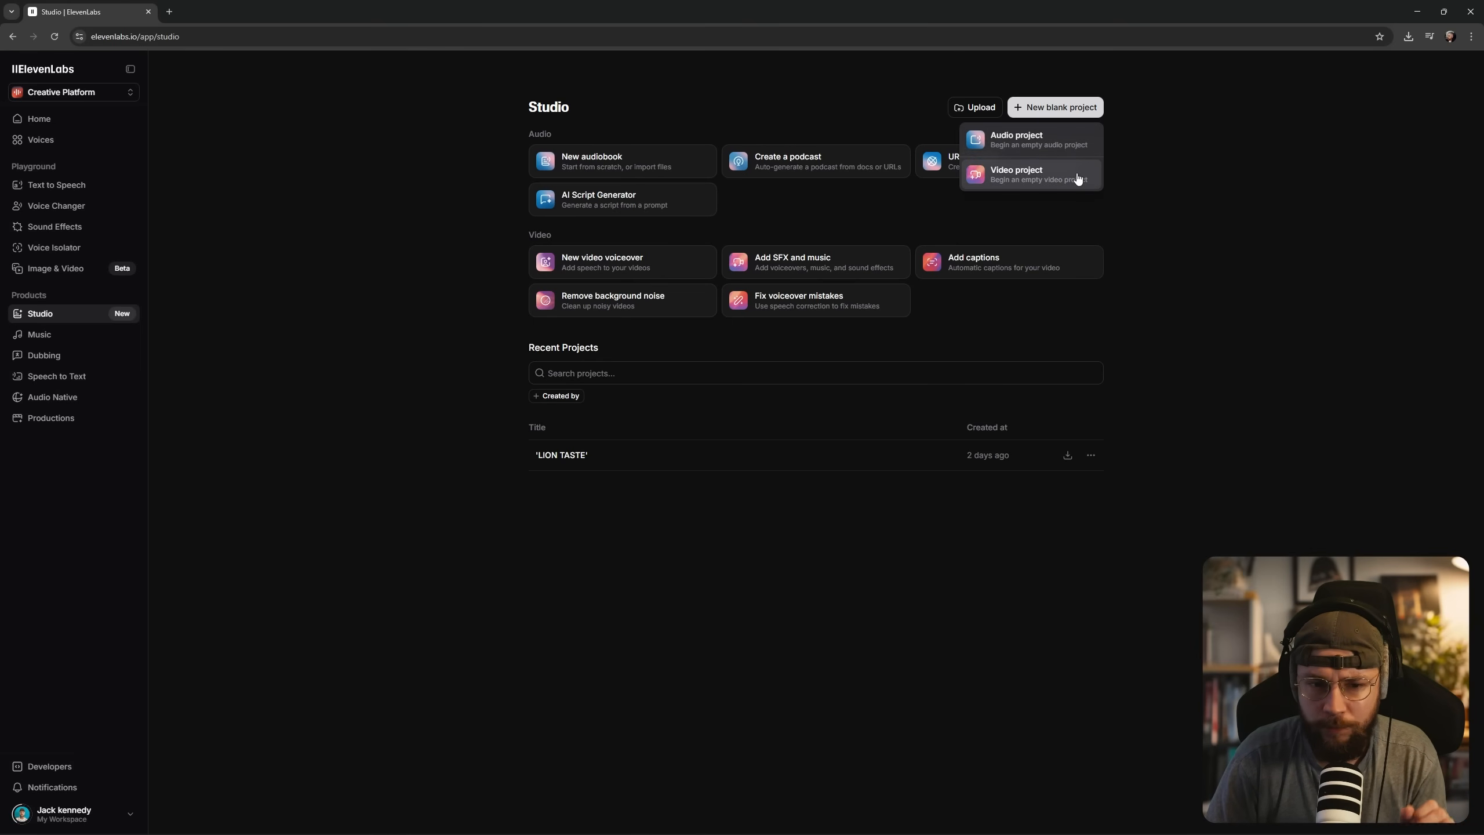
{"action": "left_click", "coordinate": [998, 181]}
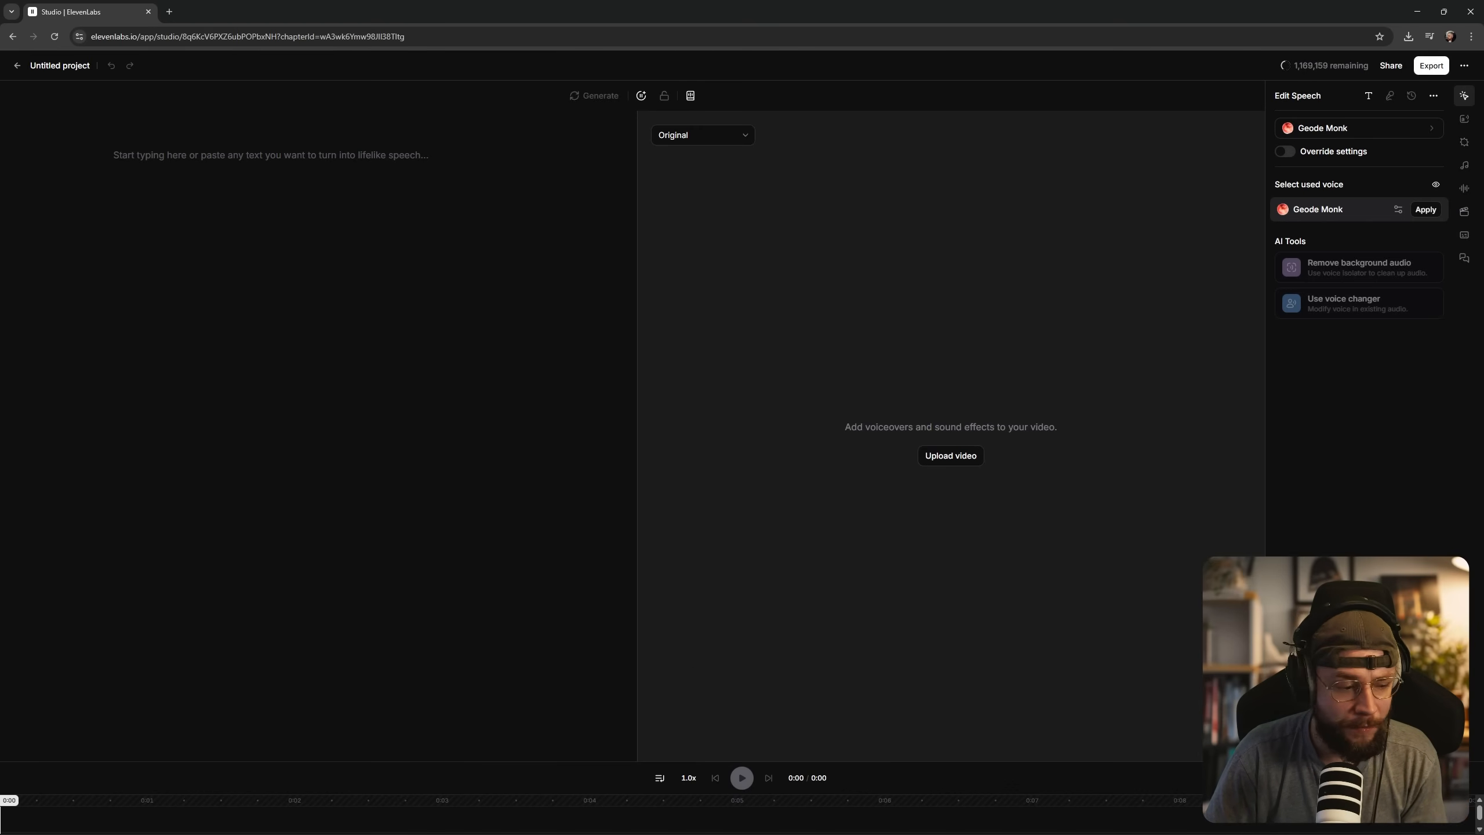
Add the giraffe dolly-in and close-up clips from the video generation history to the timeline and play the sequence.
{"action": "left_click", "coordinate": [1465, 215]}
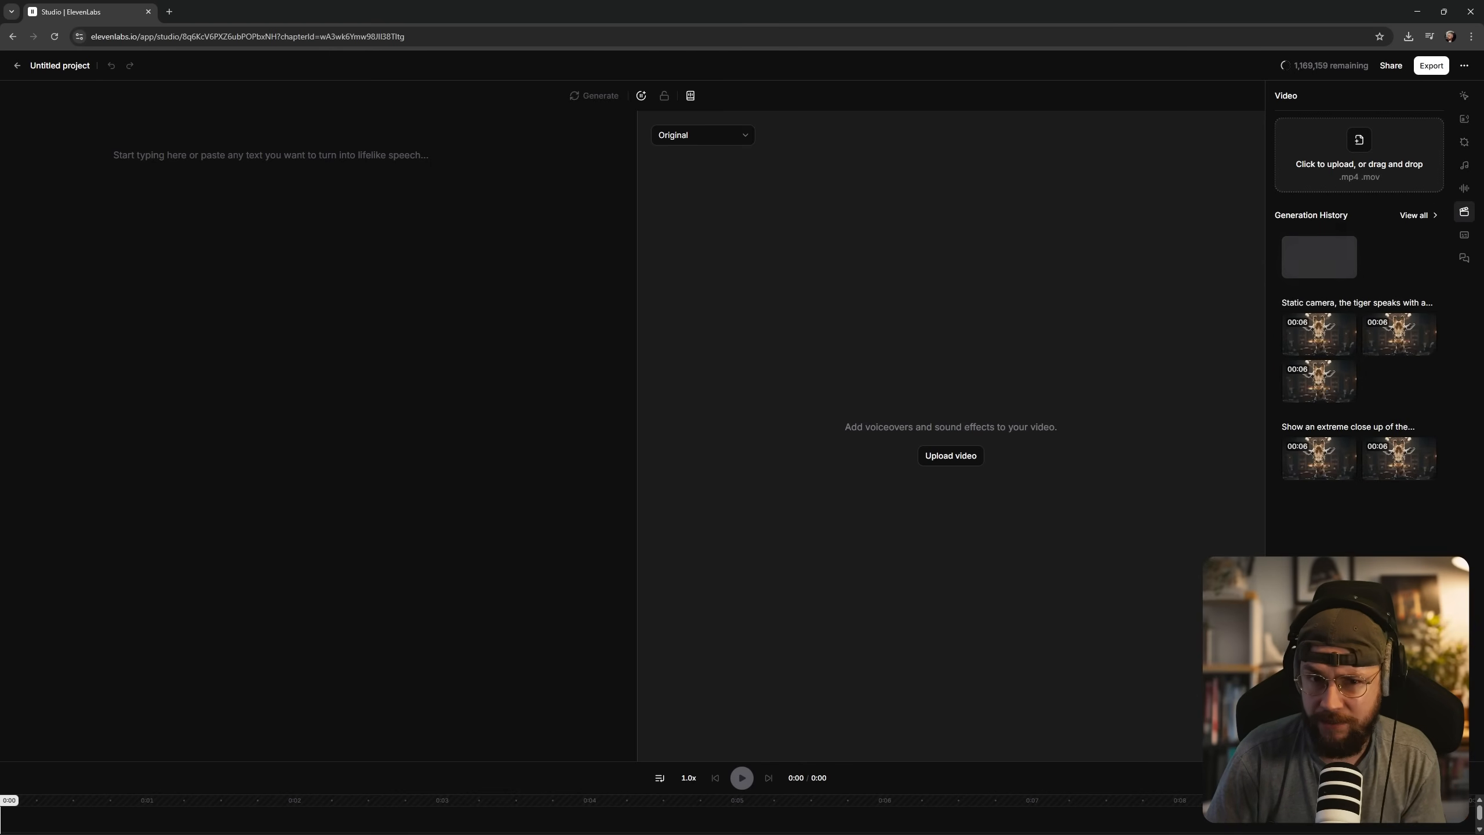
{"action": "left_click", "coordinate": [1420, 215]}
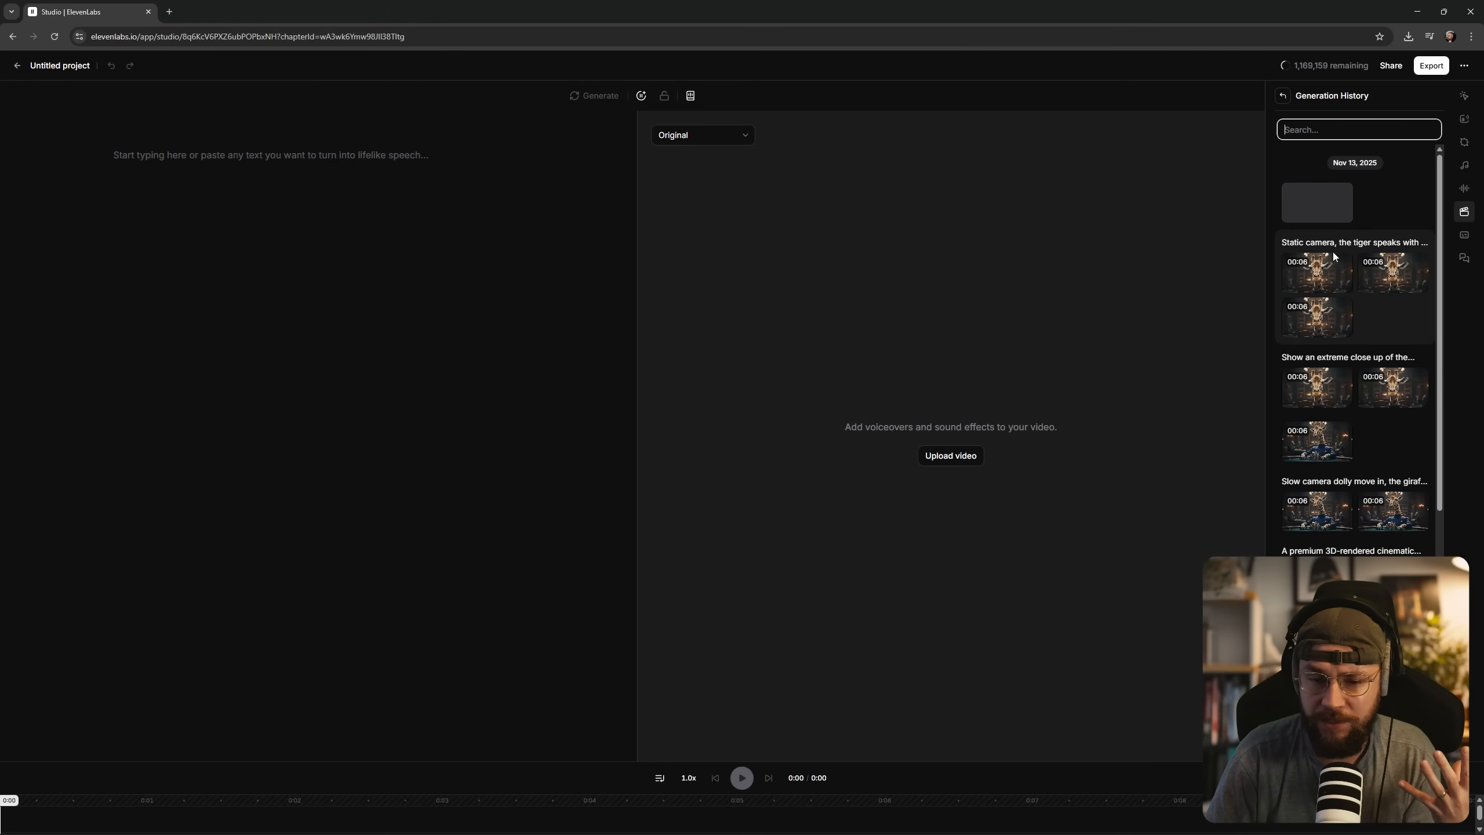
{"action": "mouse_move", "coordinate": [1339, 448]}
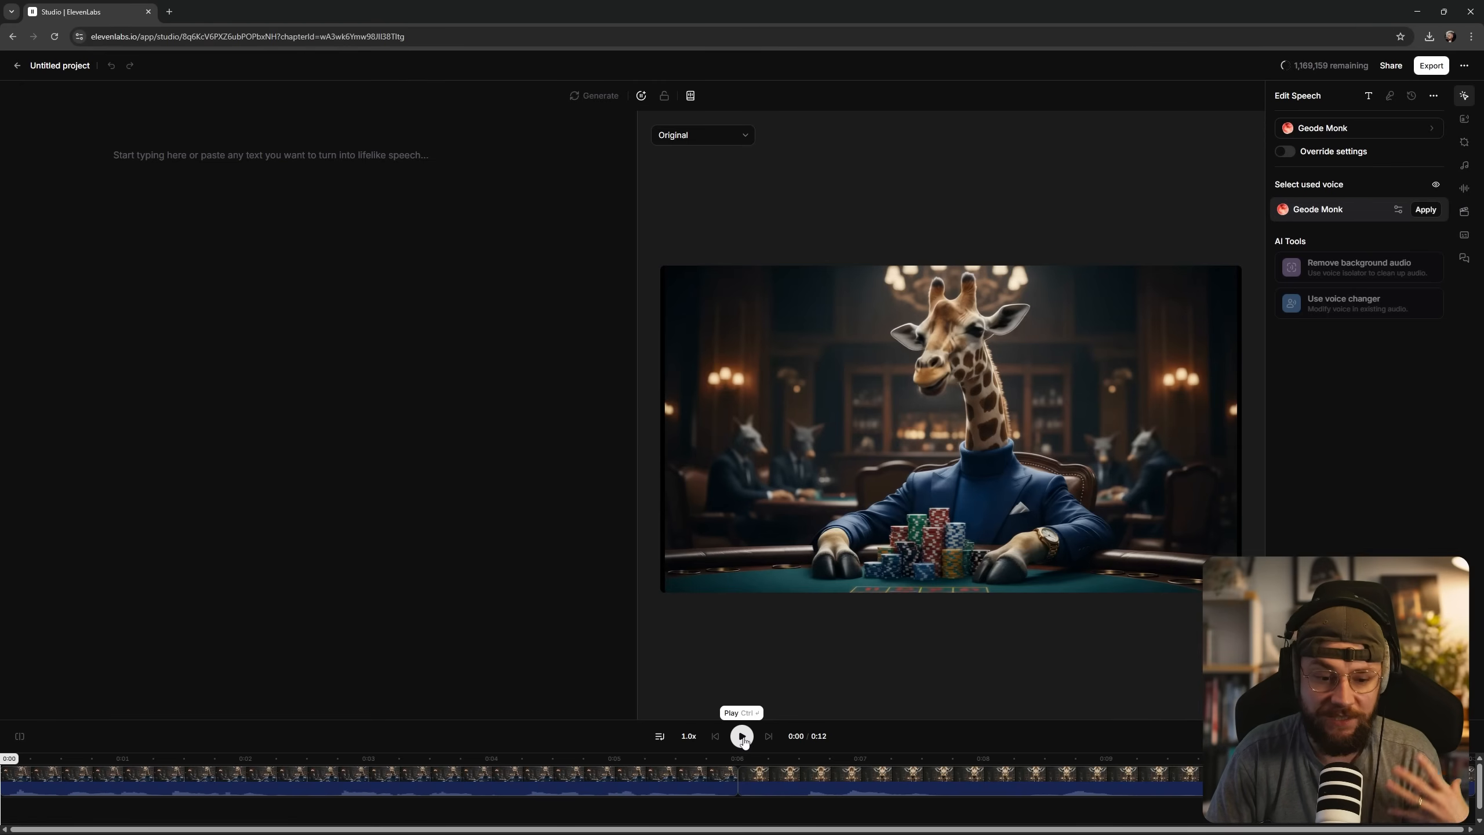
{"action": "left_click", "coordinate": [742, 737]}
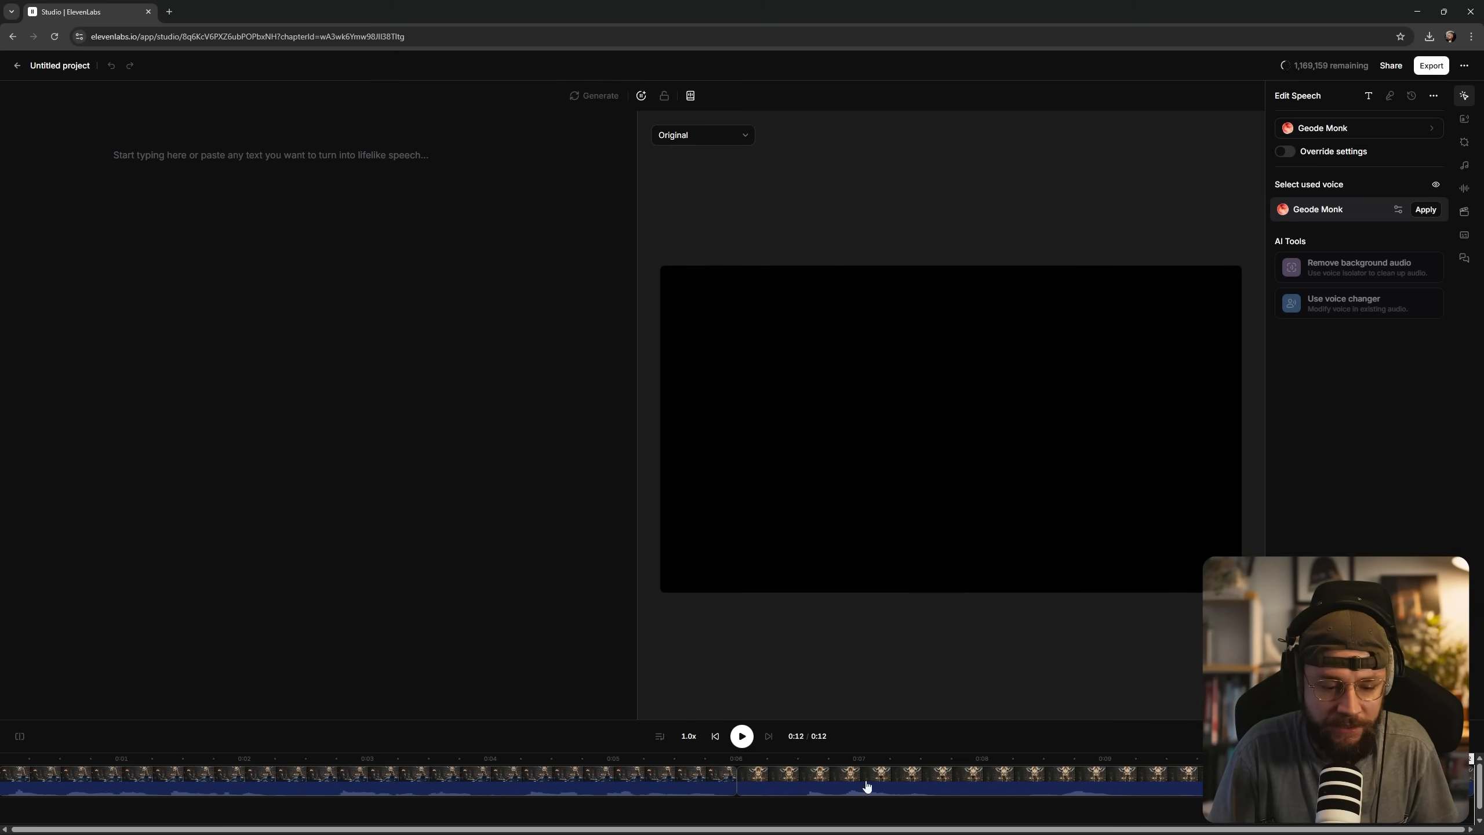
Remove the background audio from the close-up giraffe clip and play it back to check the isolated speech.
{"action": "left_click", "coordinate": [930, 788]}
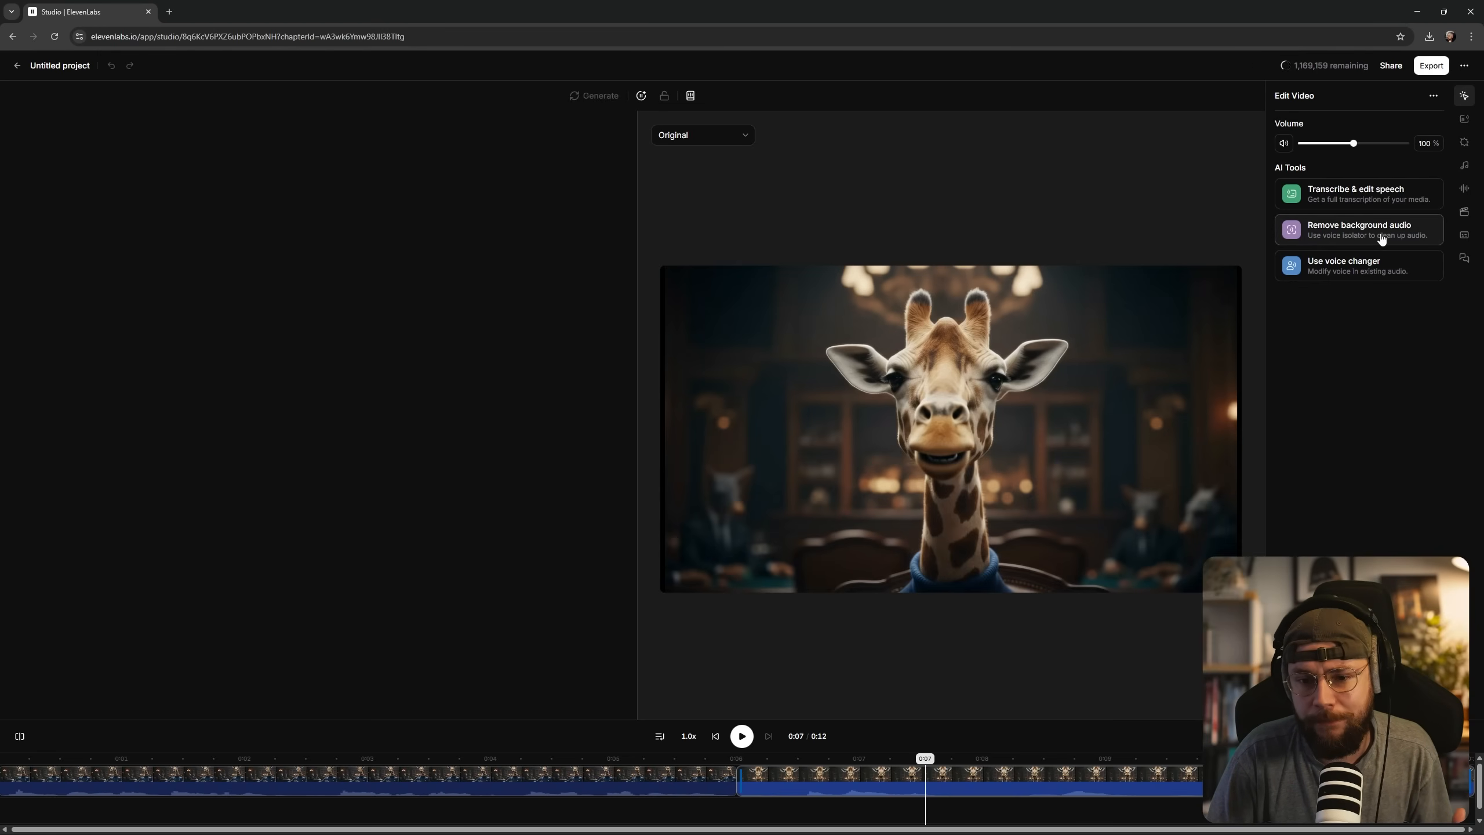
{"action": "left_click", "coordinate": [1391, 242]}
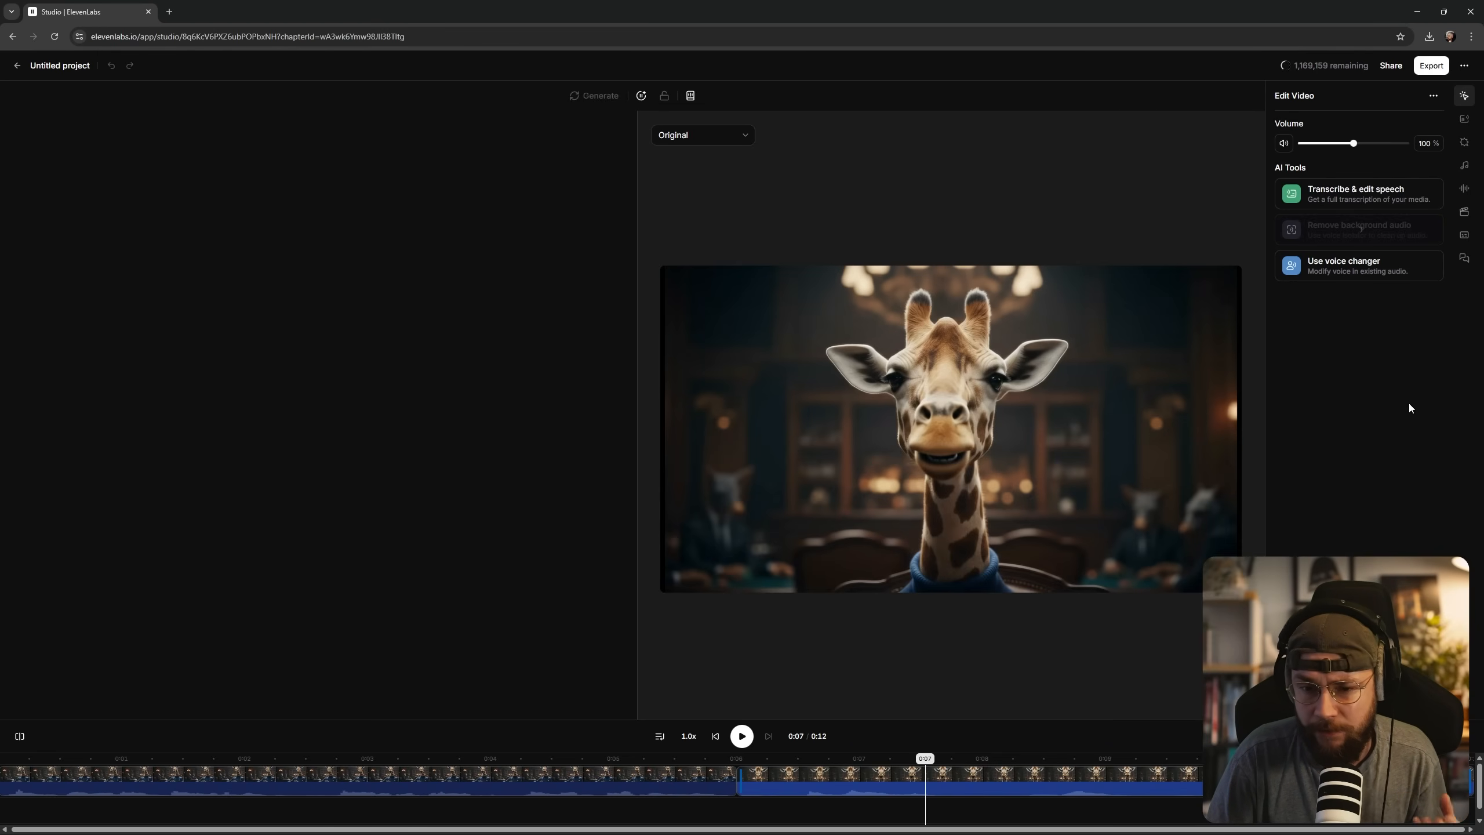
{"action": "left_click", "coordinate": [740, 738]}
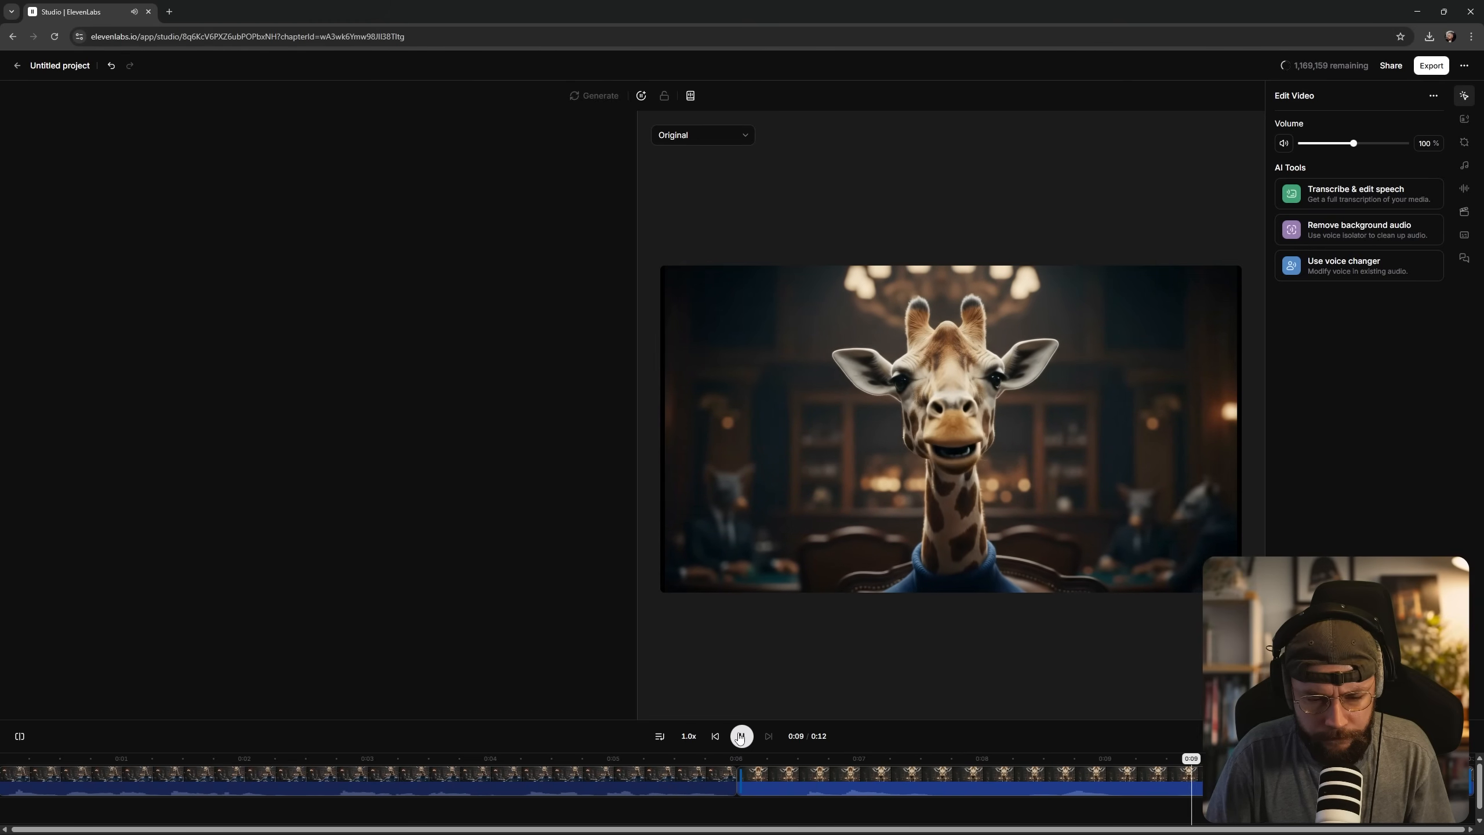
{"action": "left_click", "coordinate": [778, 763]}
{"action": "left_click", "coordinate": [835, 763]}
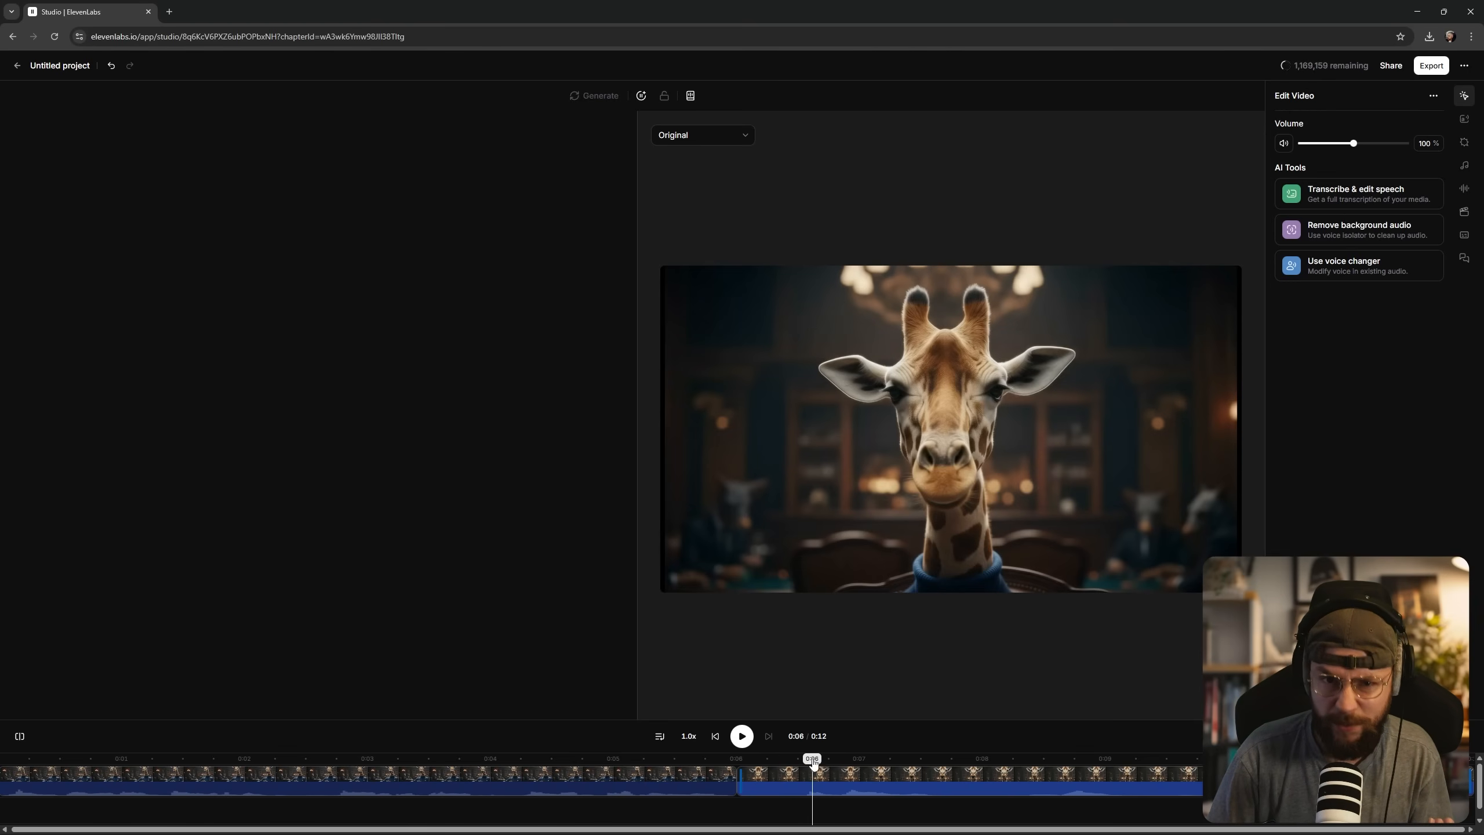
{"action": "left_click", "coordinate": [916, 759]}
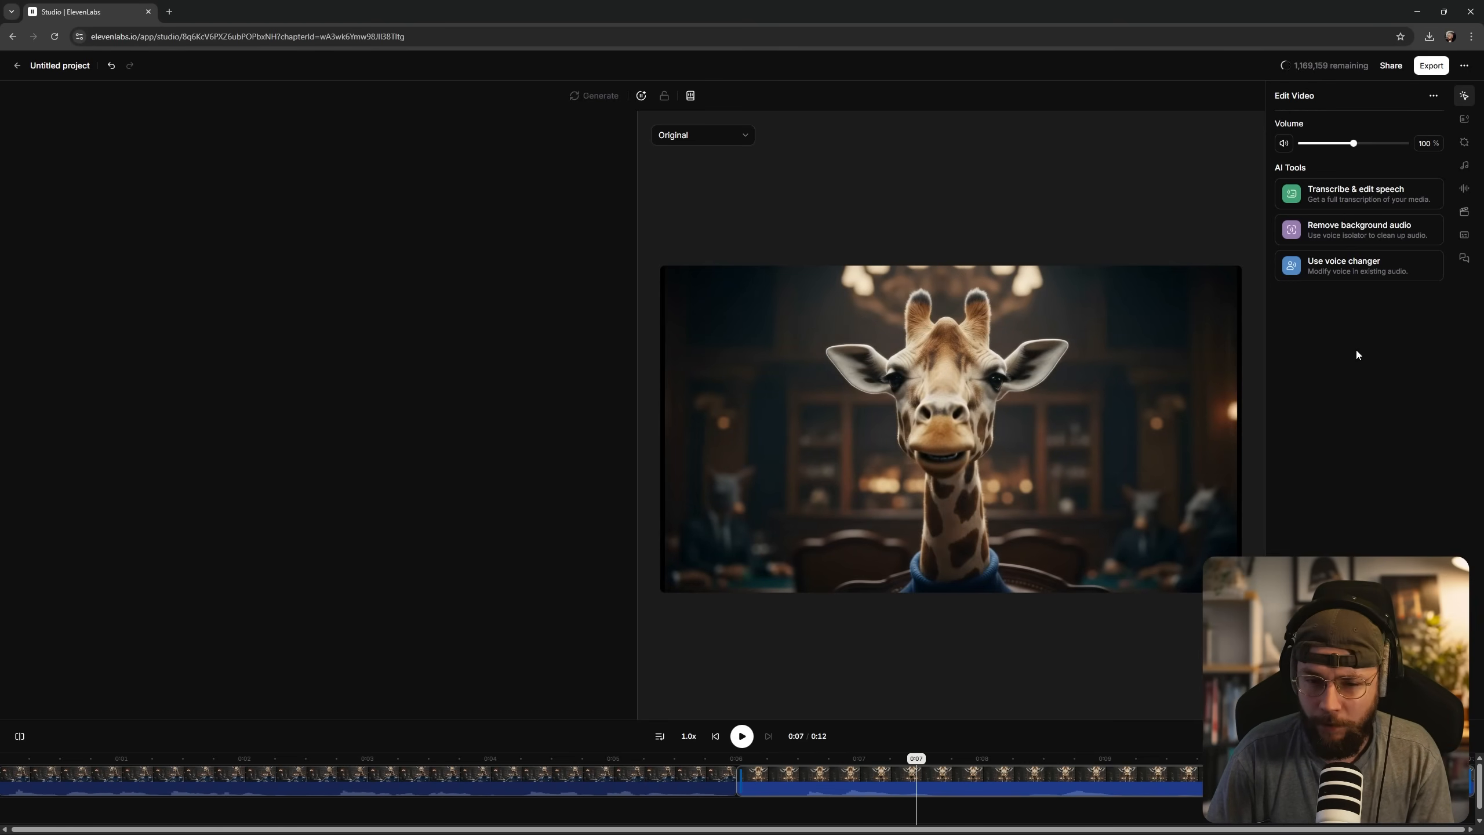
Change the close-up giraffe clip's voice to the preselected English RP voice and play the result.
{"action": "left_click", "coordinate": [1361, 266]}
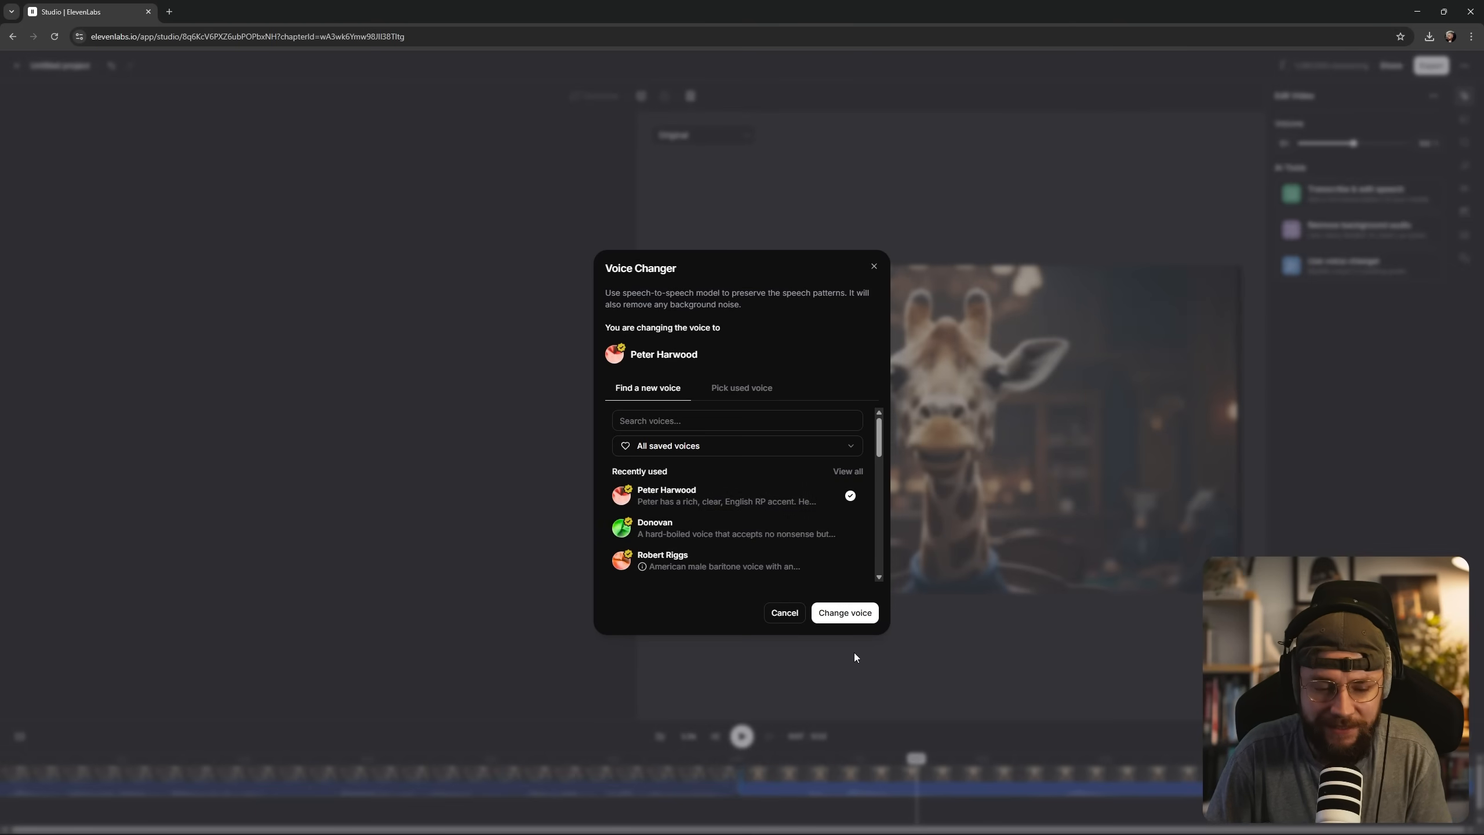
{"action": "left_click", "coordinate": [842, 614]}
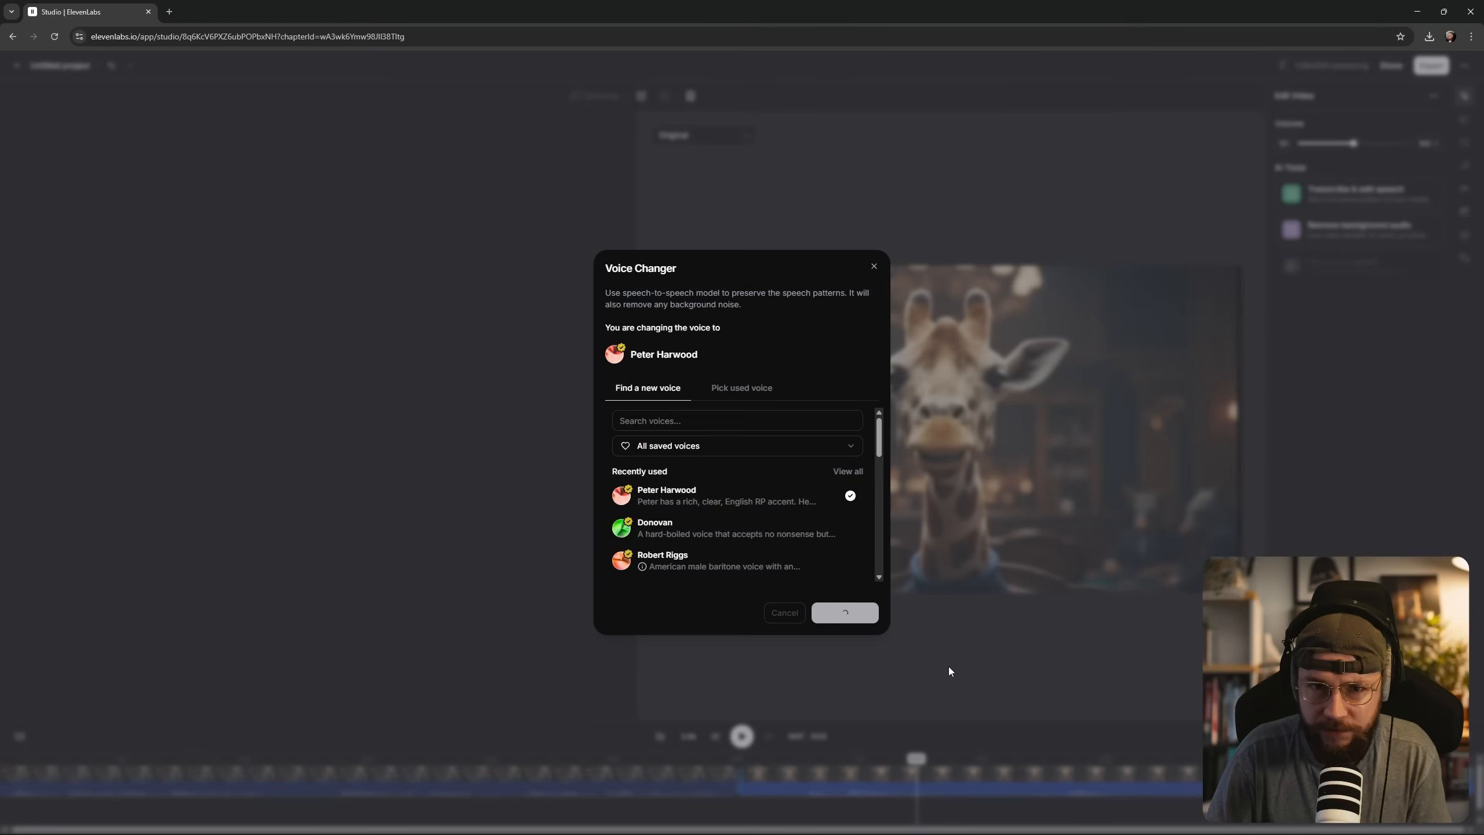
{"action": "left_click", "coordinate": [757, 759]}
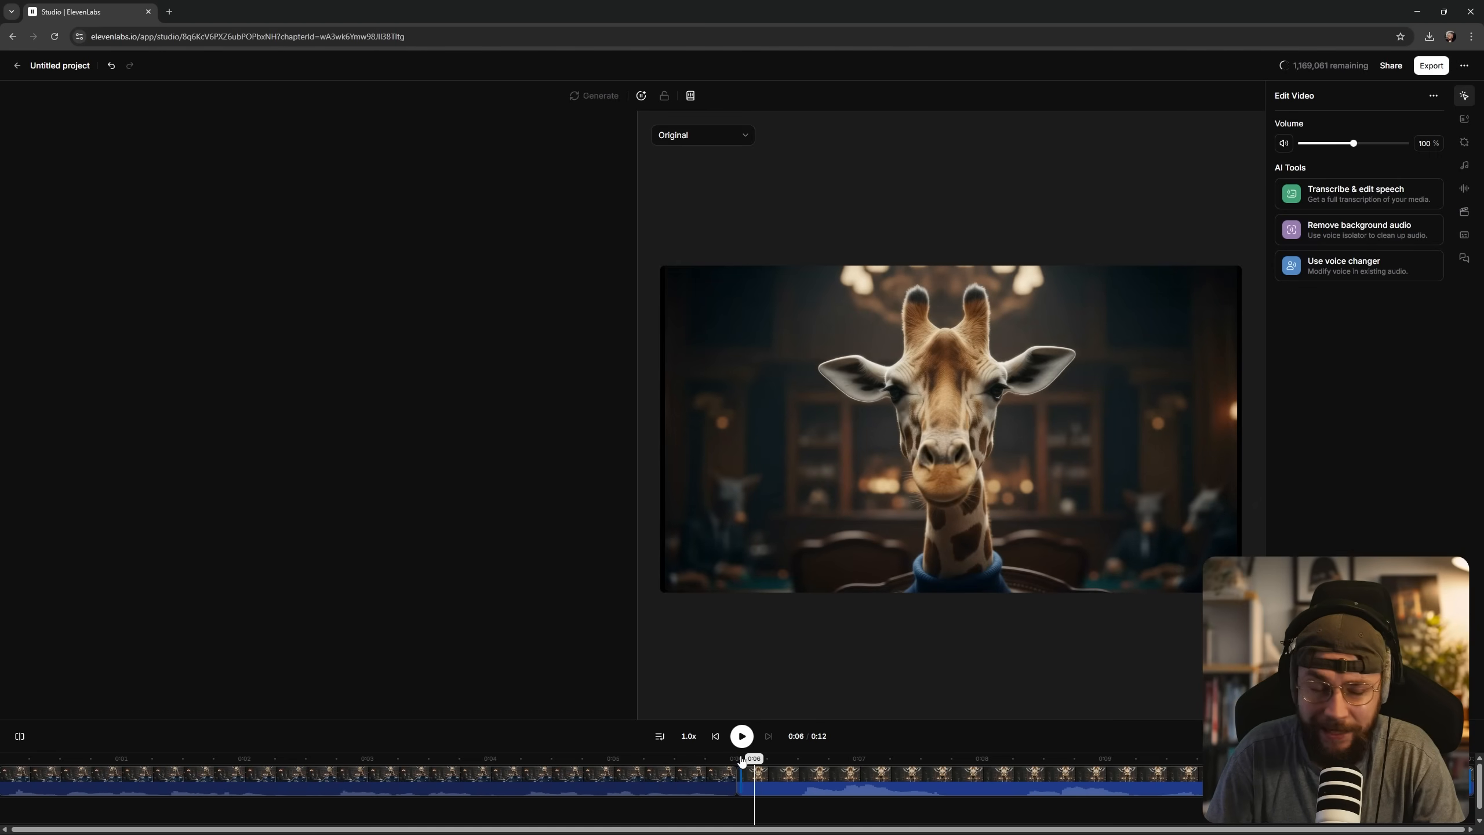
{"action": "left_click", "coordinate": [740, 736]}
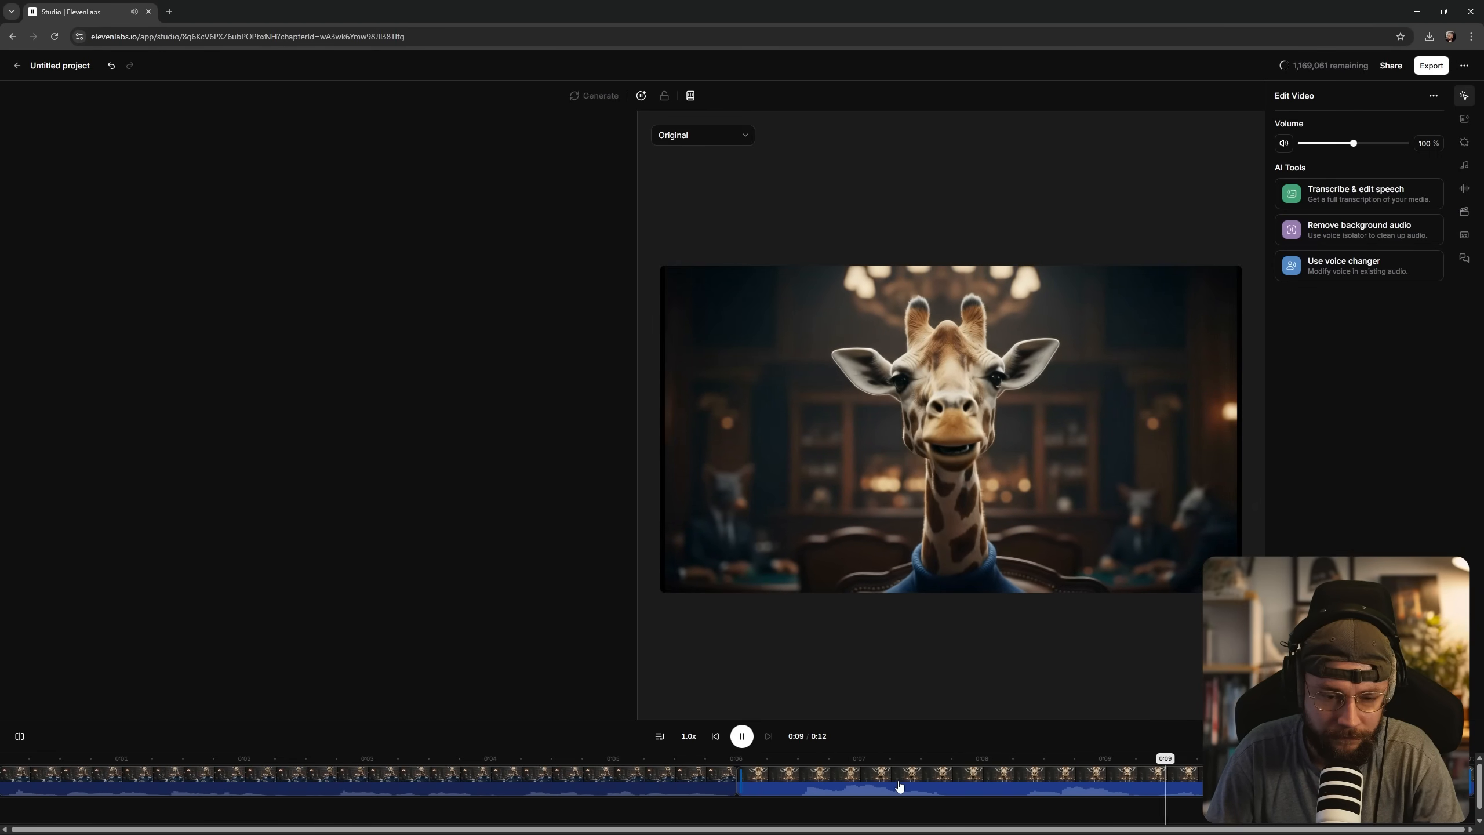
Remove the background audio from the dolly-in giraffe clip and change its voice to the same English RP voice.
{"action": "left_click", "coordinate": [434, 787]}
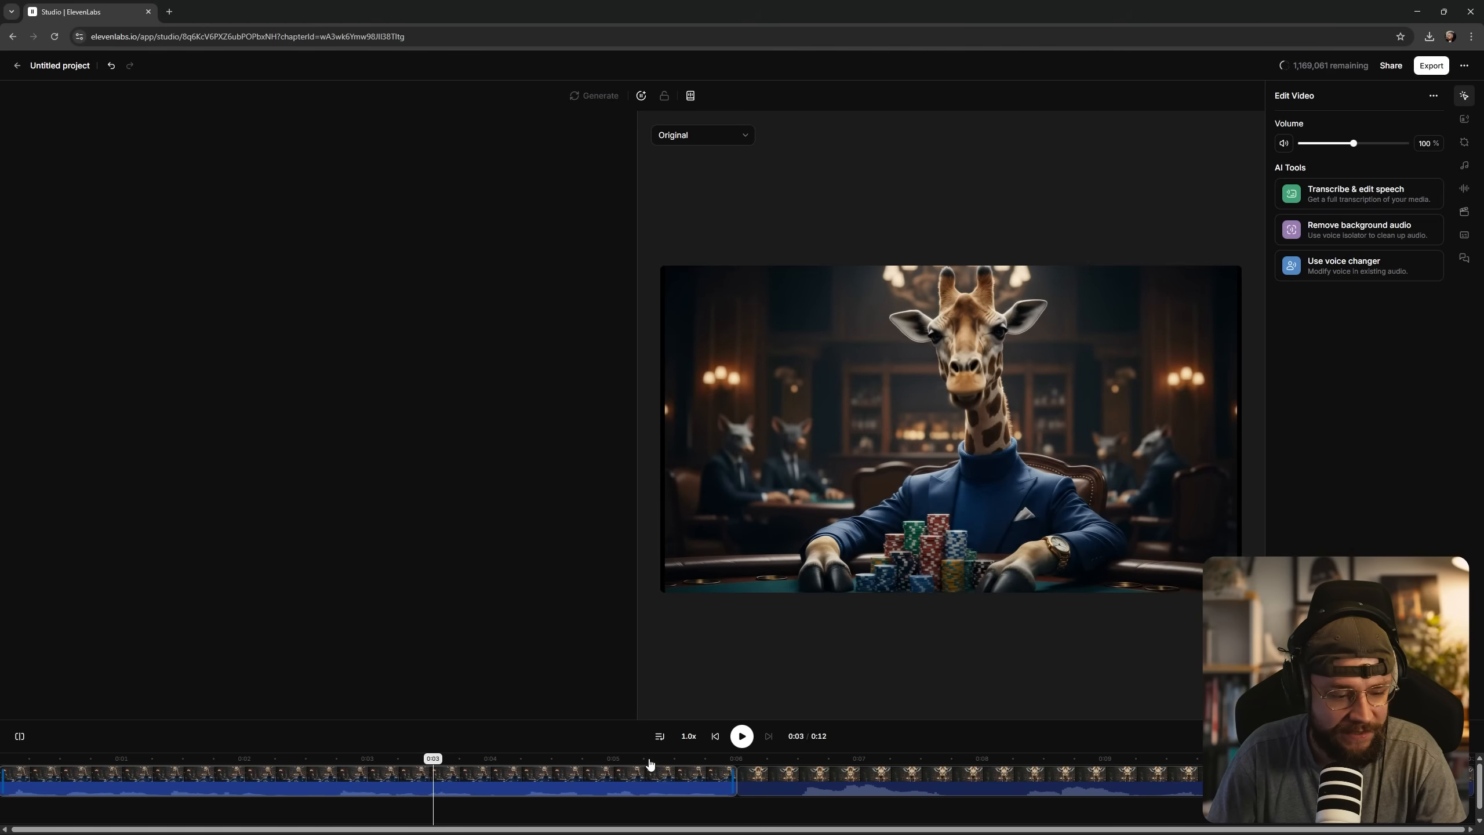
{"action": "left_click", "coordinate": [1338, 233]}
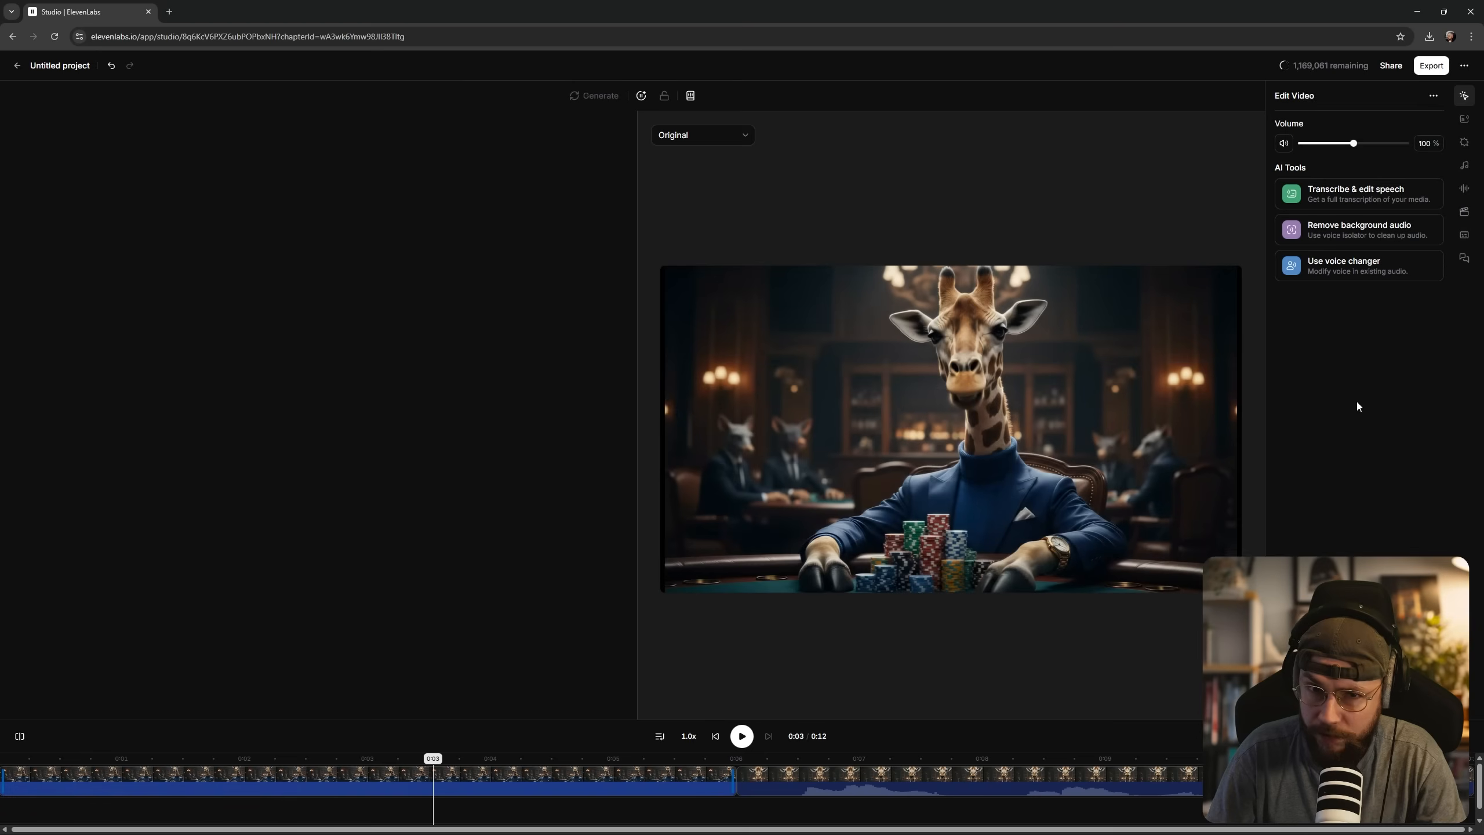
{"action": "left_click", "coordinate": [1342, 270]}
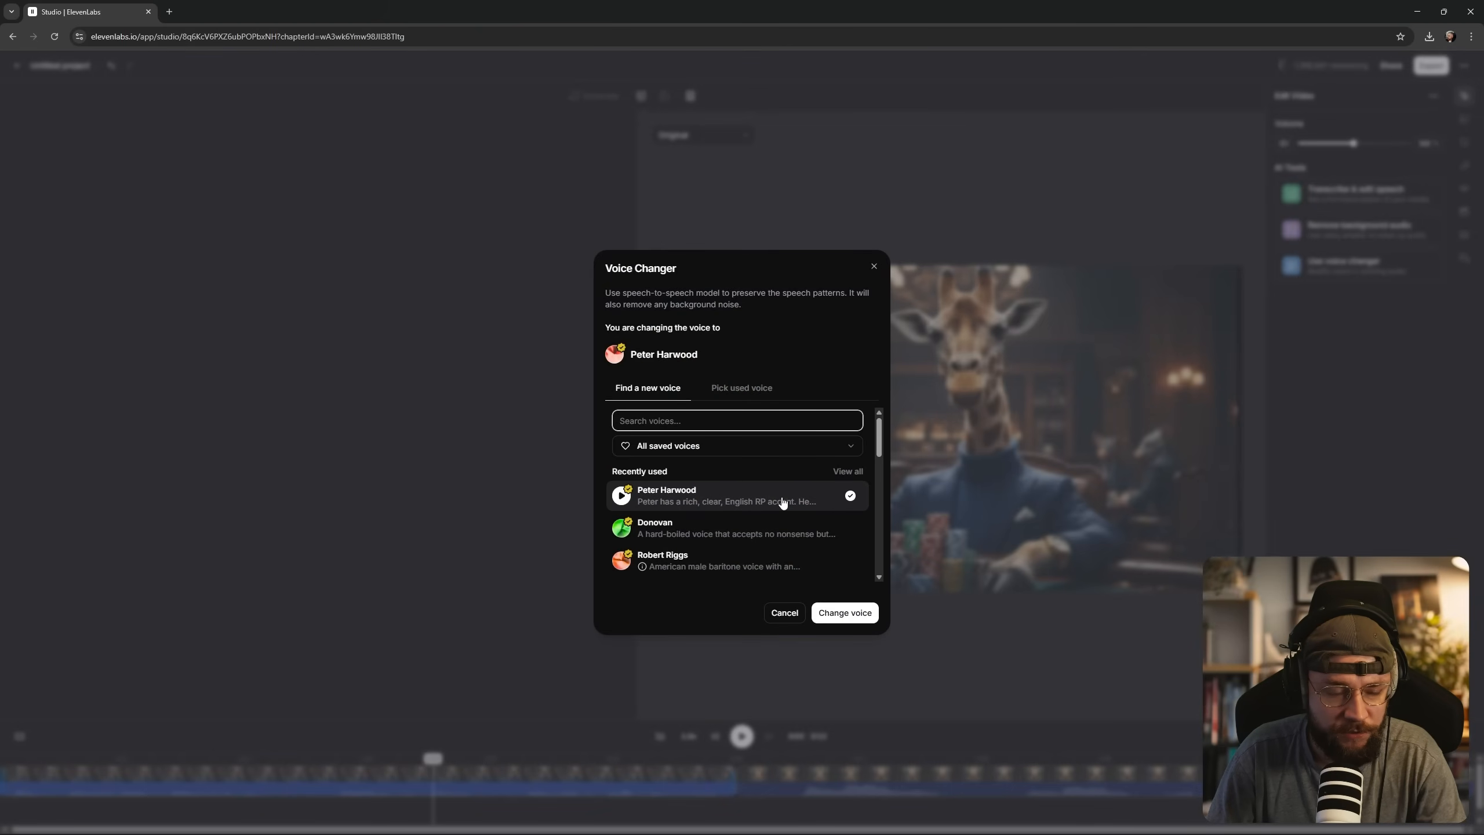
{"action": "left_click", "coordinate": [844, 613]}
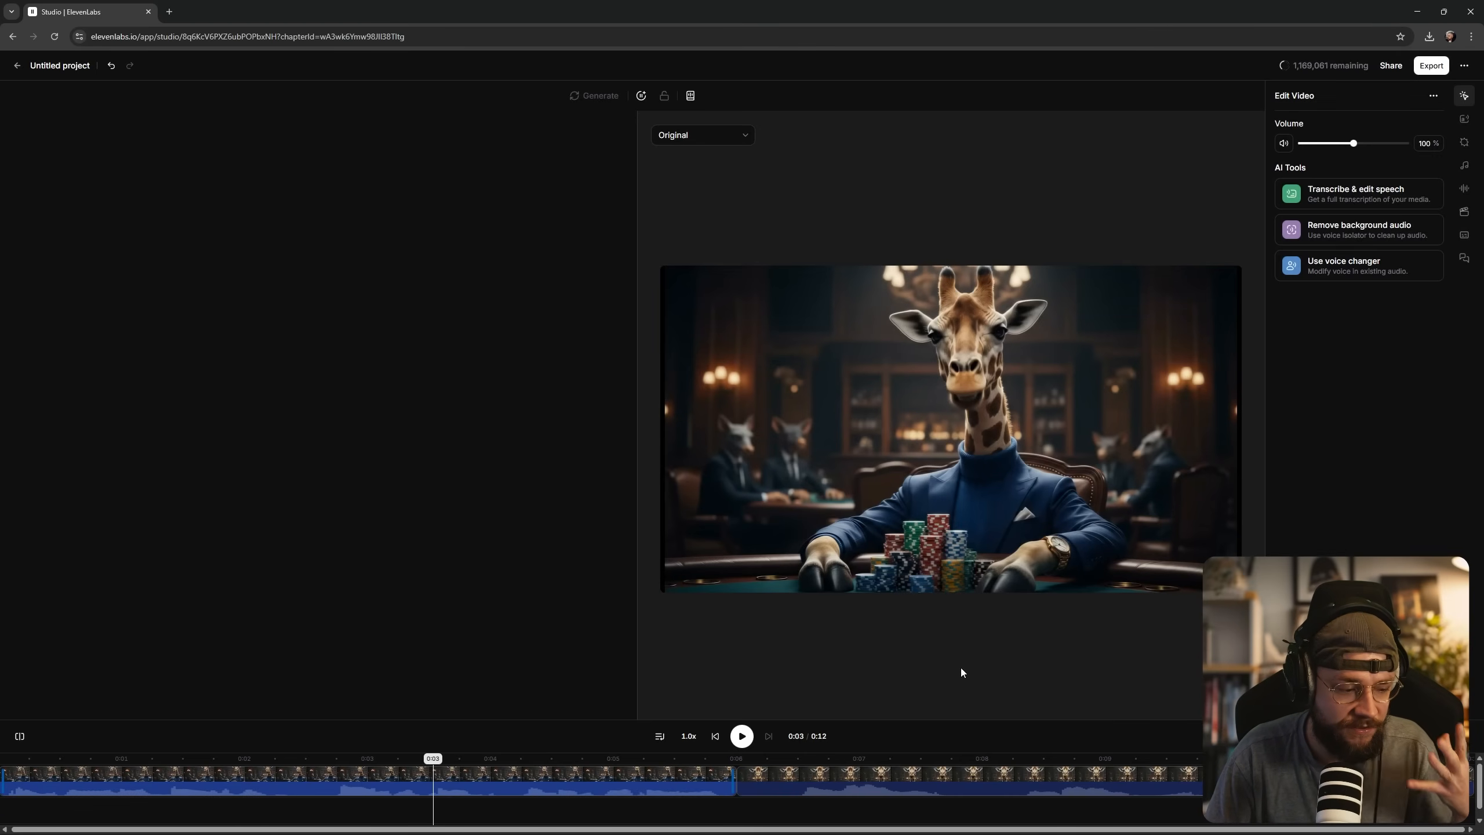
{"action": "left_click", "coordinate": [742, 736]}
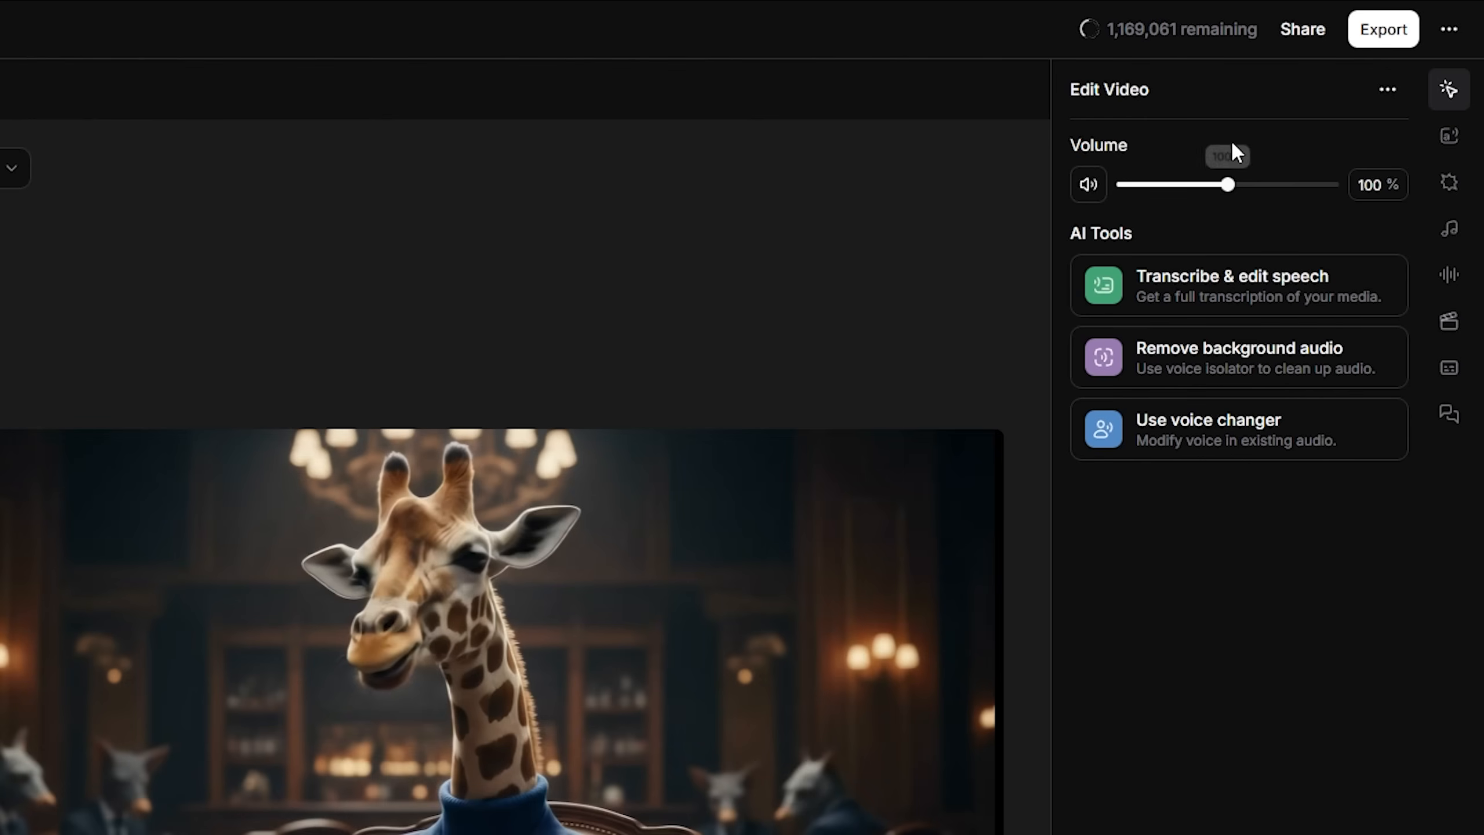
Export the giraffe project with the media type set to Video.
{"action": "left_click", "coordinate": [1378, 35]}
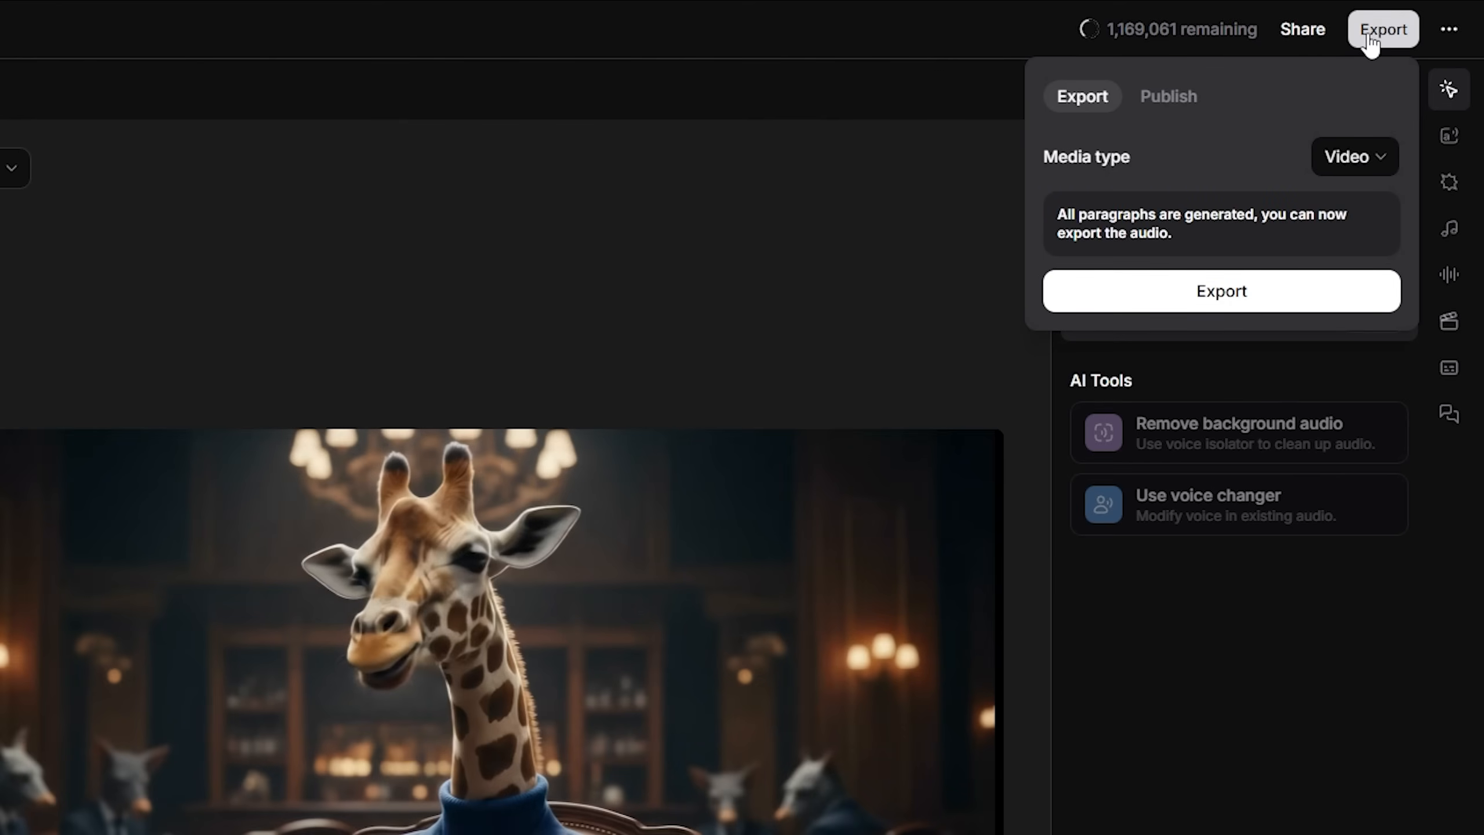
{"action": "left_click", "coordinate": [1354, 157]}
{"action": "left_click", "coordinate": [1285, 245]}
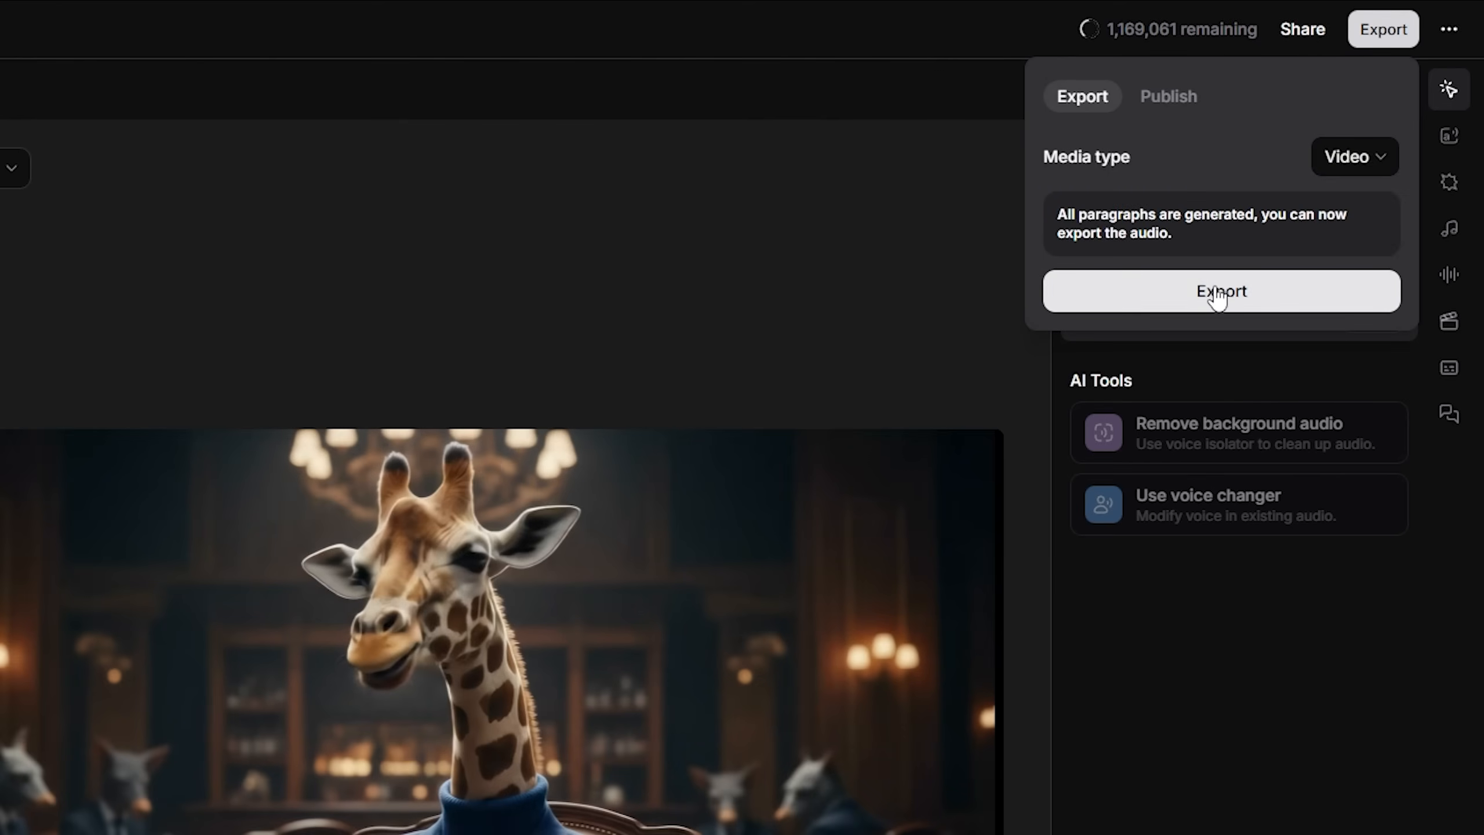
{"action": "left_click", "coordinate": [1169, 304]}
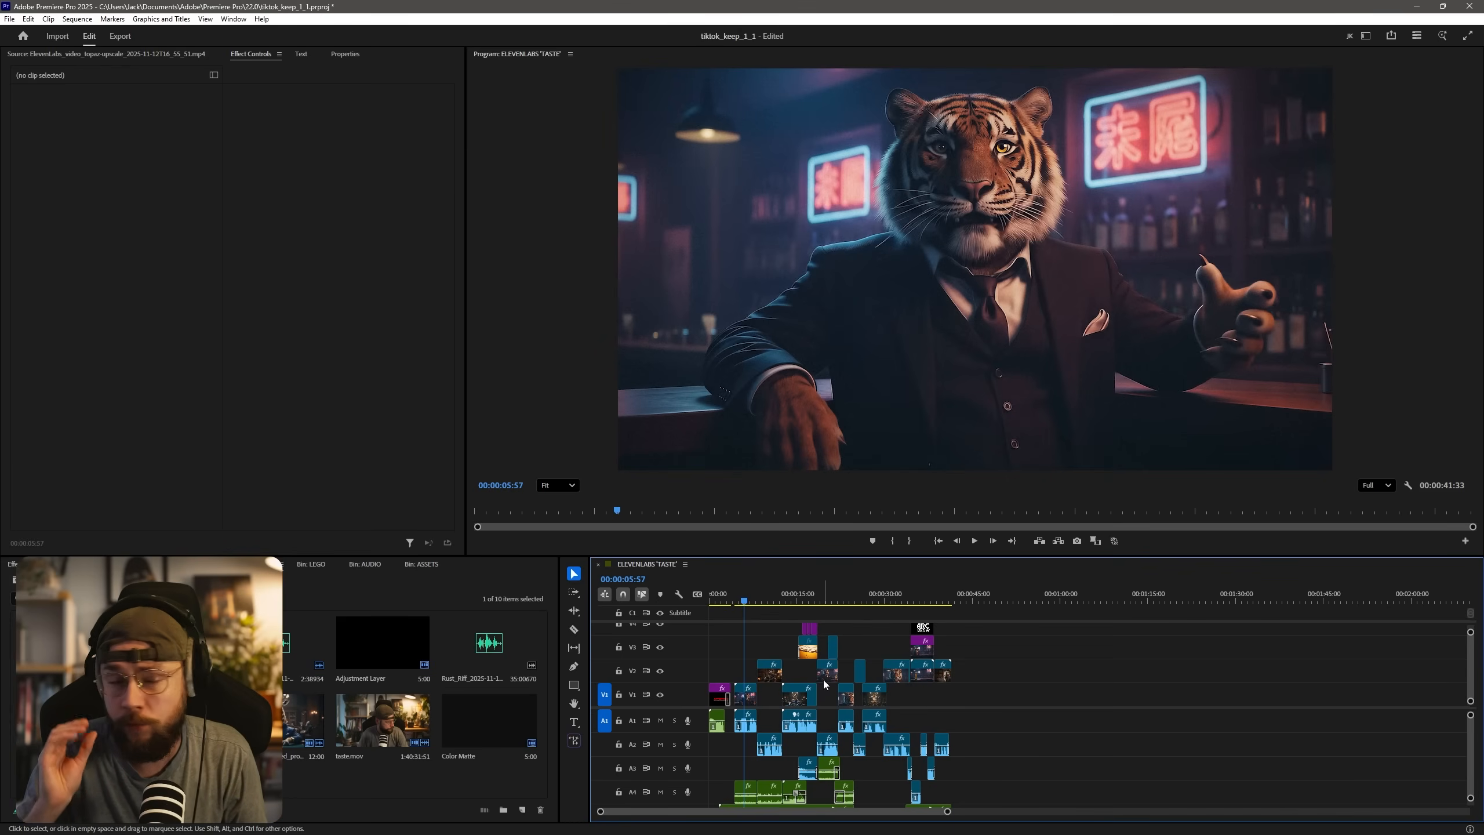
In Premiere Pro, place a full-length copy of the opening tiger clip in the empty timeline area past the edit and play it.
{"action": "left_click", "coordinate": [749, 696]}
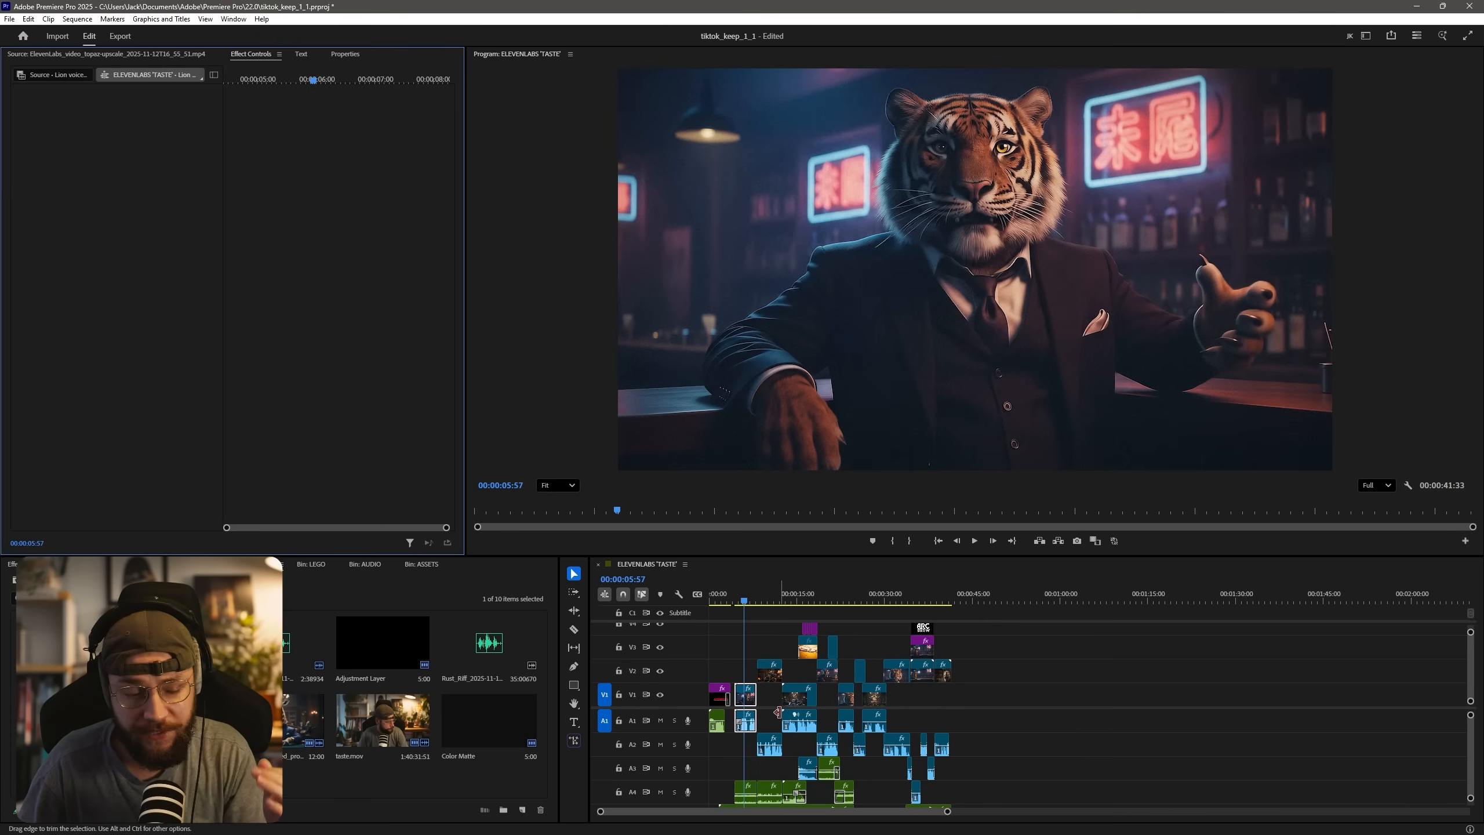
{"action": "left_click_drag", "start_coordinate": [751, 703], "coordinate": [1257, 673]}
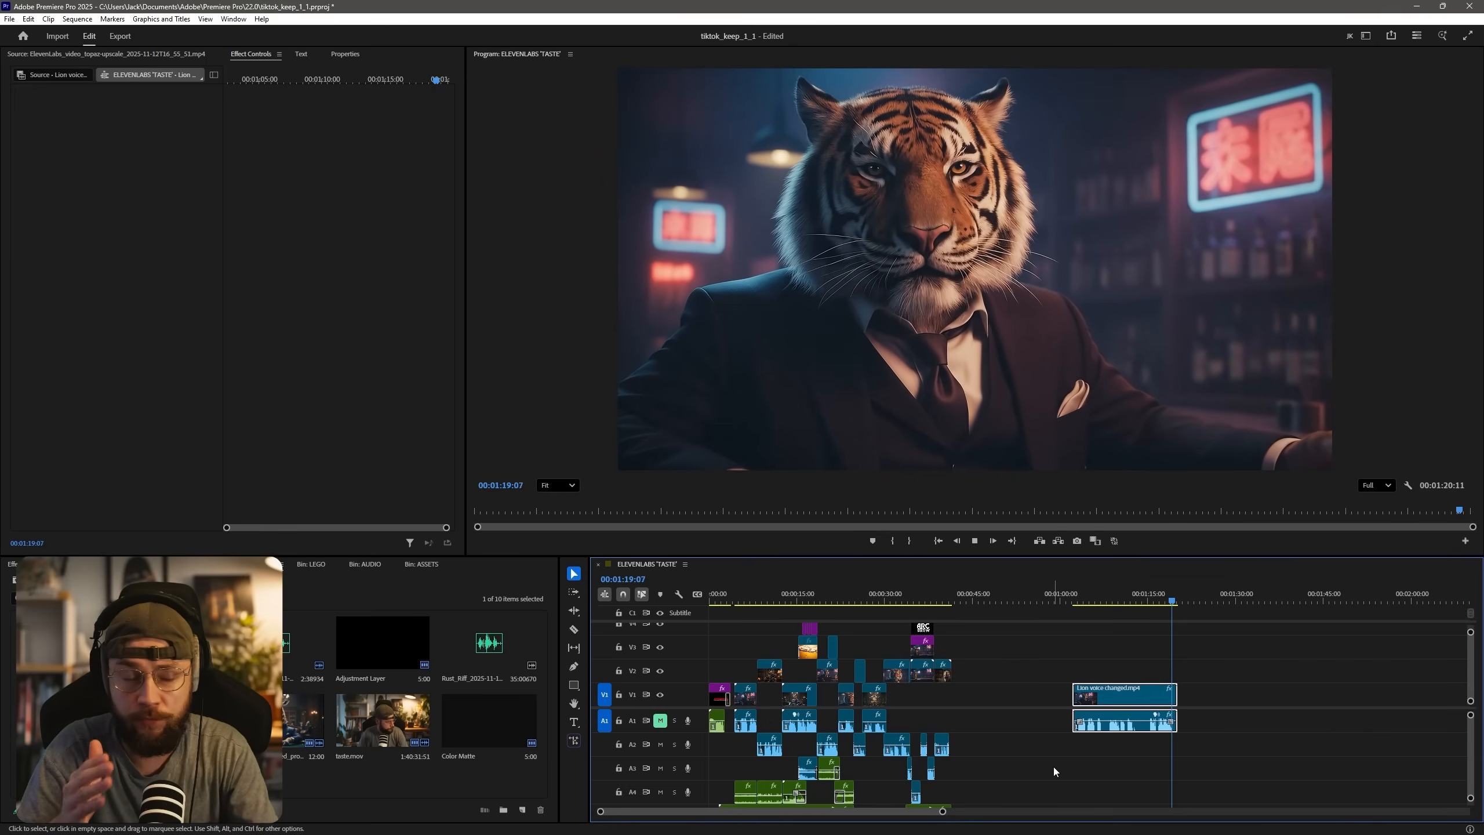
{"action": "key", "text": "space"}
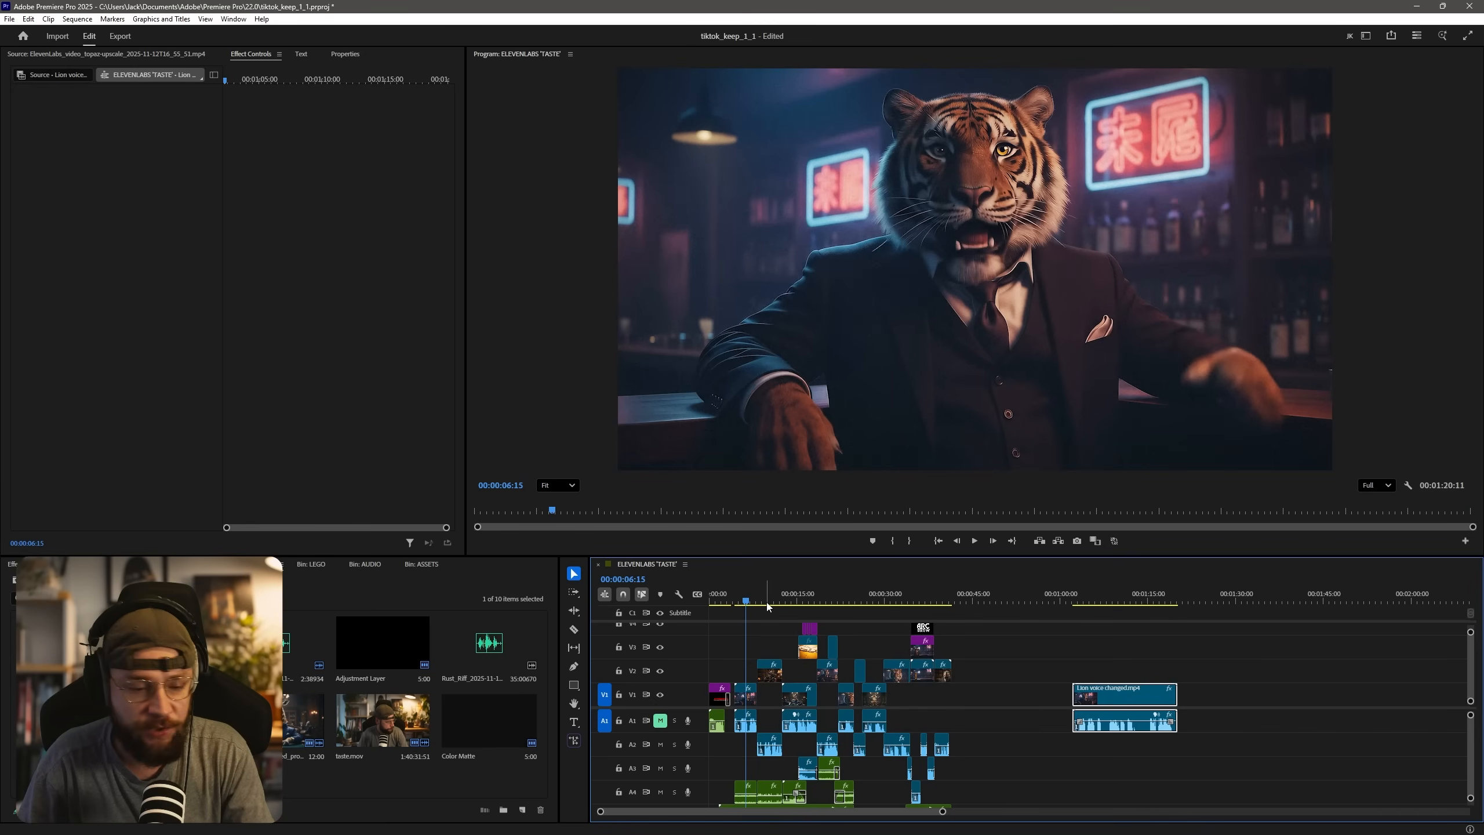
Review the edit from the rhino shot to the beer shot with the 'CRAFT PATIENCE & TIME' title.
{"action": "left_click", "coordinate": [765, 601]}
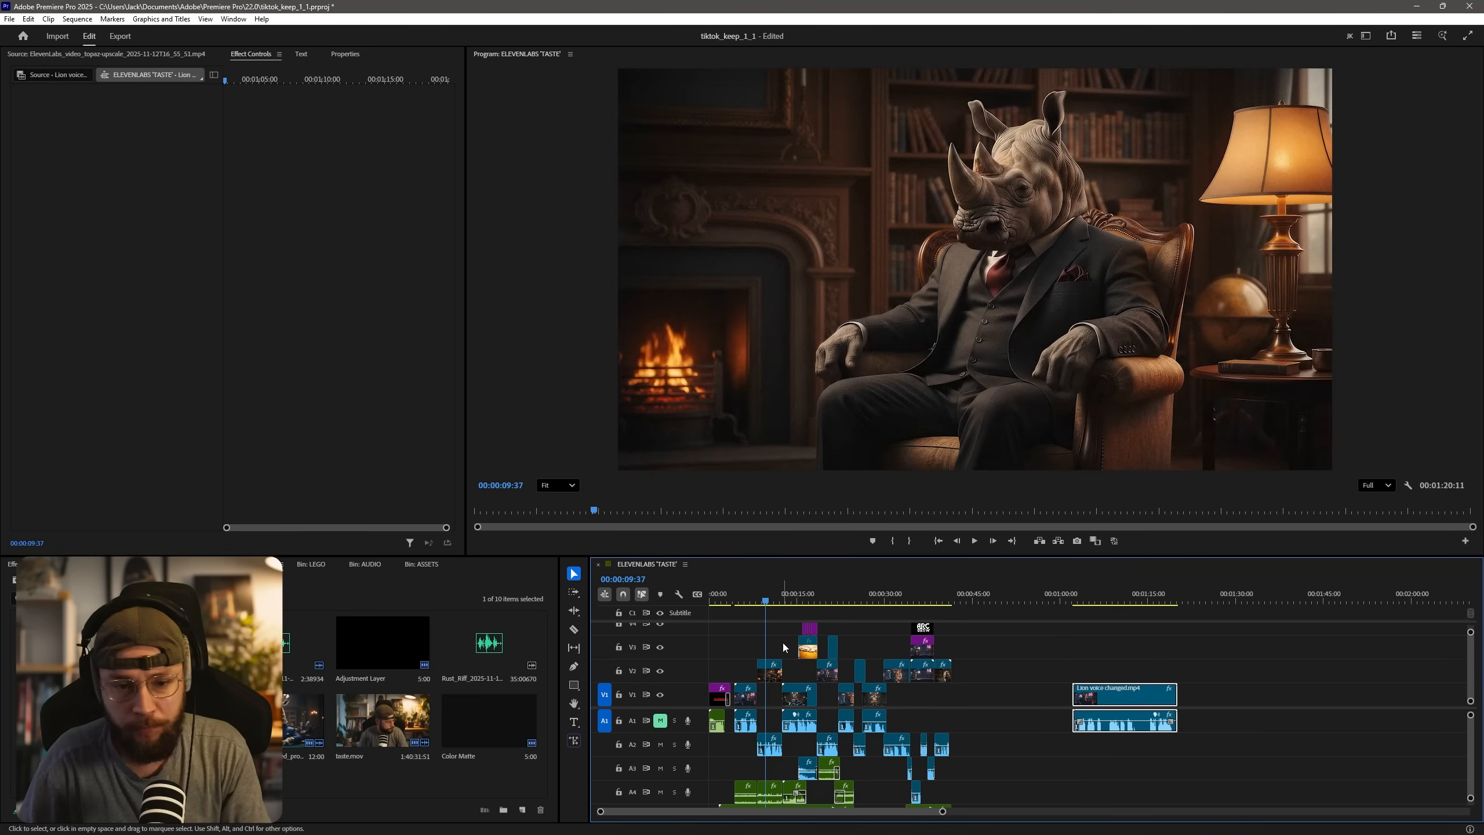
{"action": "left_click", "coordinate": [790, 601]}
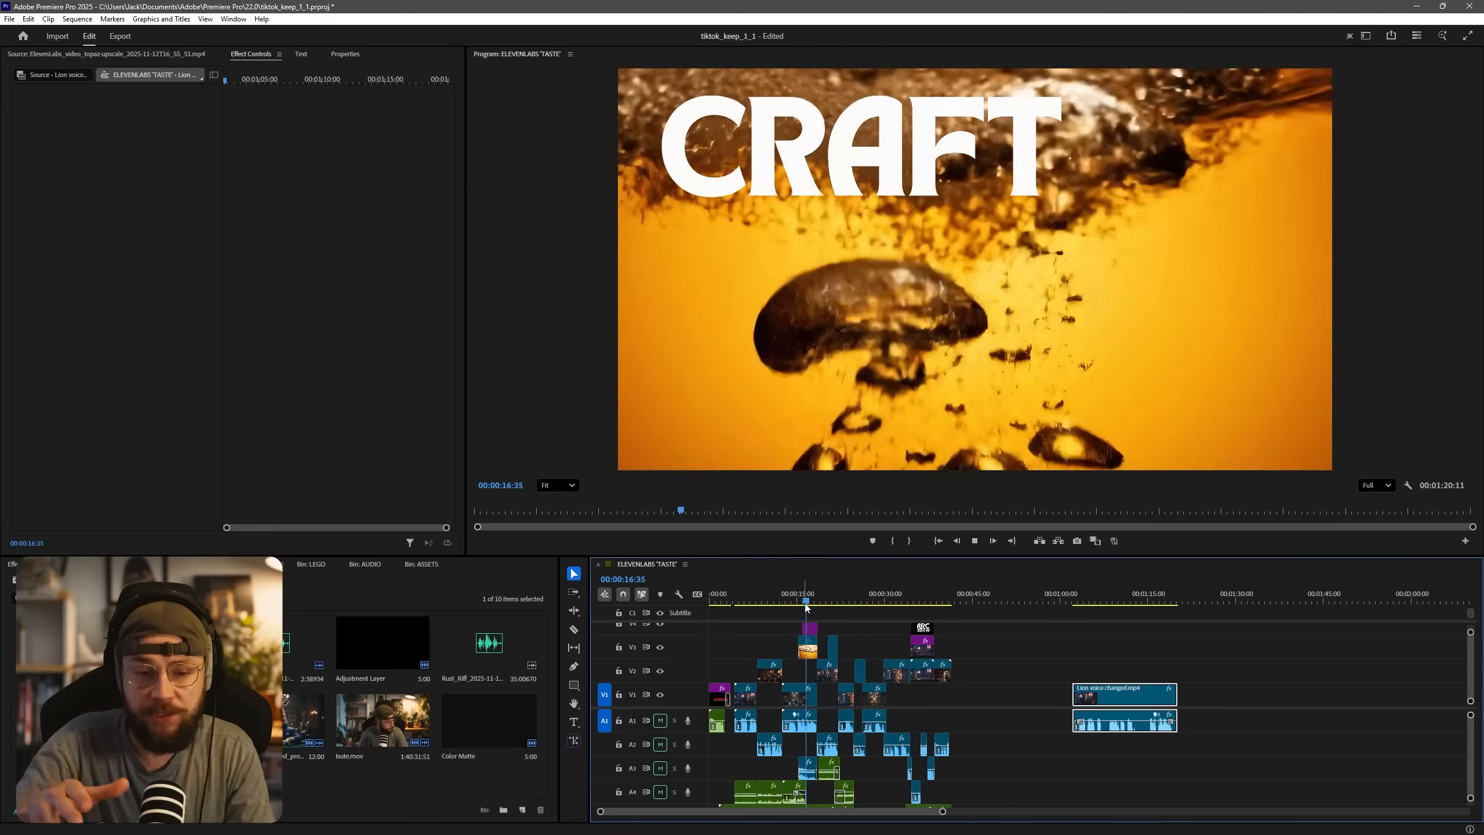
{"action": "key", "text": "space"}
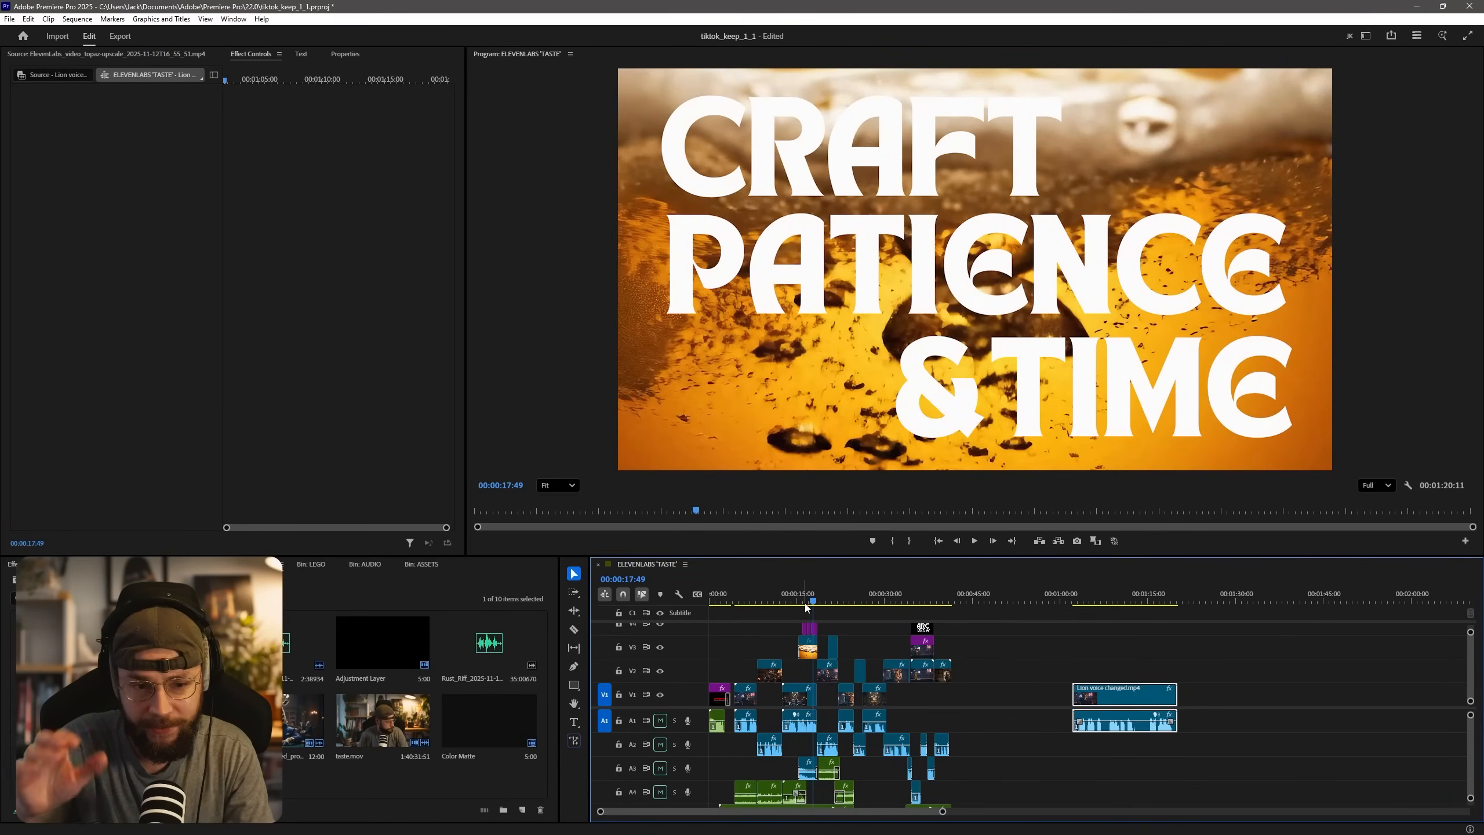
Hide video track V4 holding the beer shot's title, and return the playhead to the preceding giraffe shot.
{"action": "scroll", "coordinate": [682, 675], "scroll_direction": "up", "scroll_amount": 3}
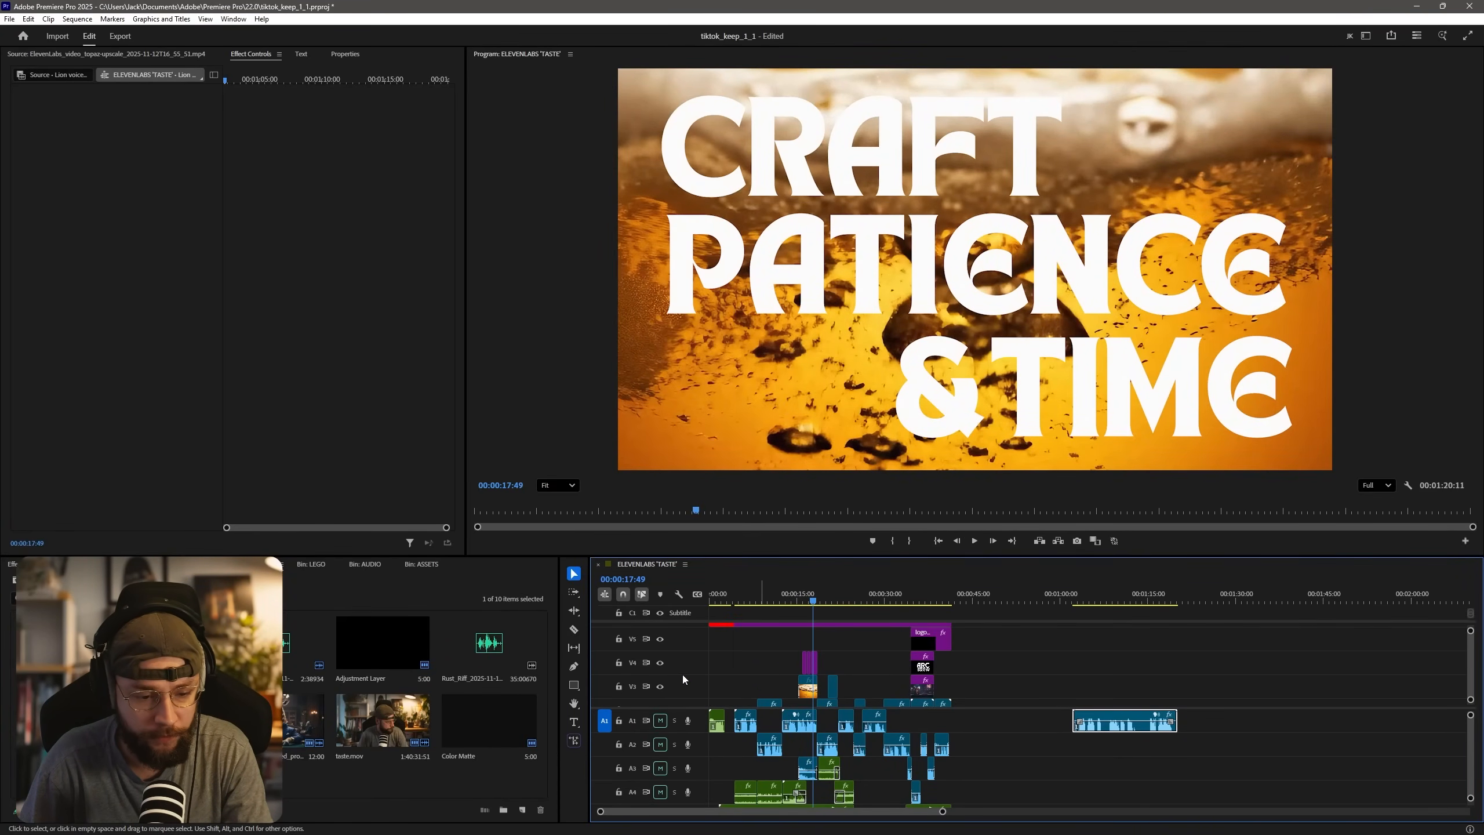
{"action": "left_click", "coordinate": [662, 664]}
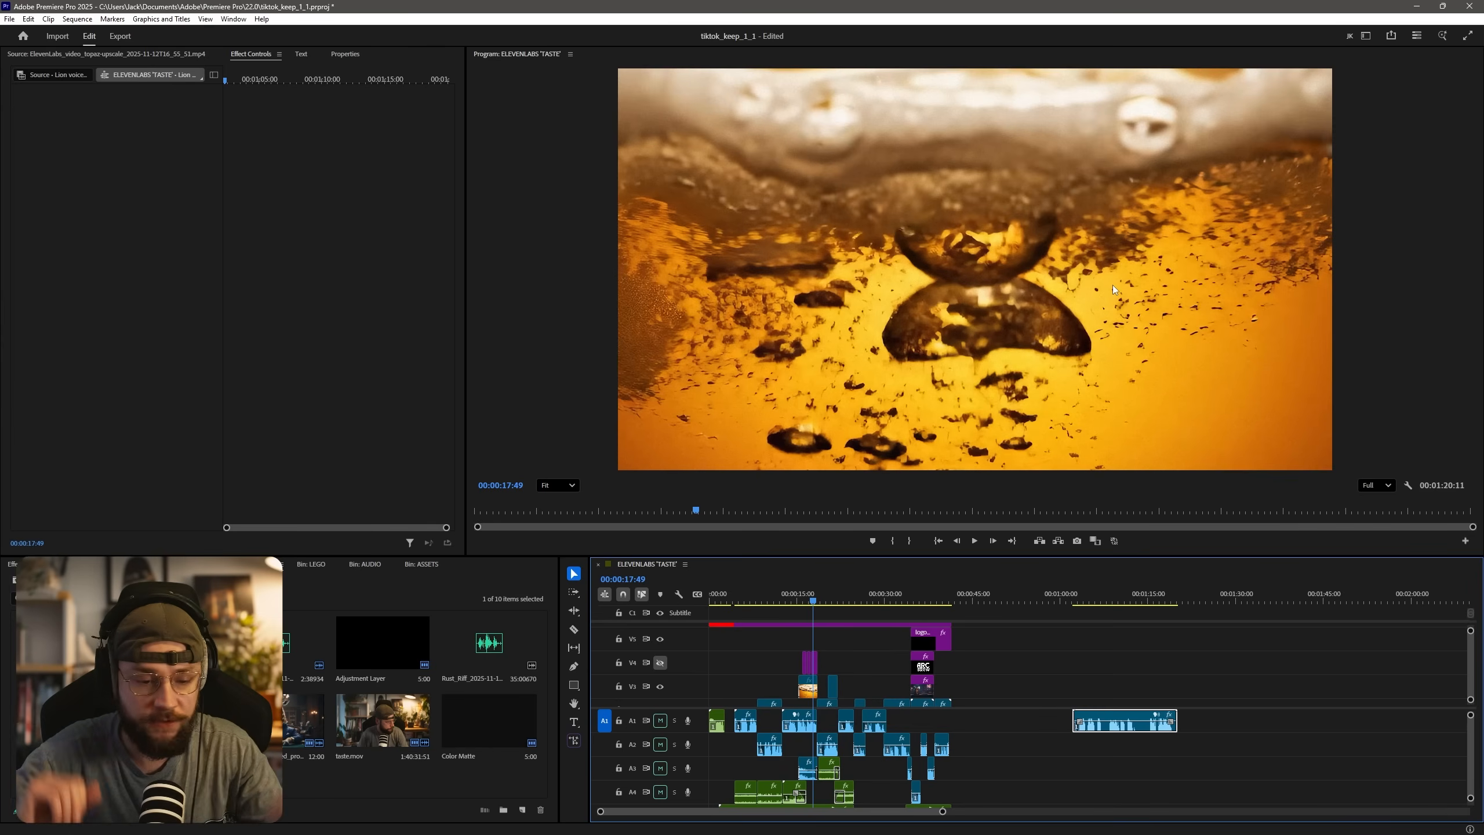
{"action": "left_click", "coordinate": [796, 600]}
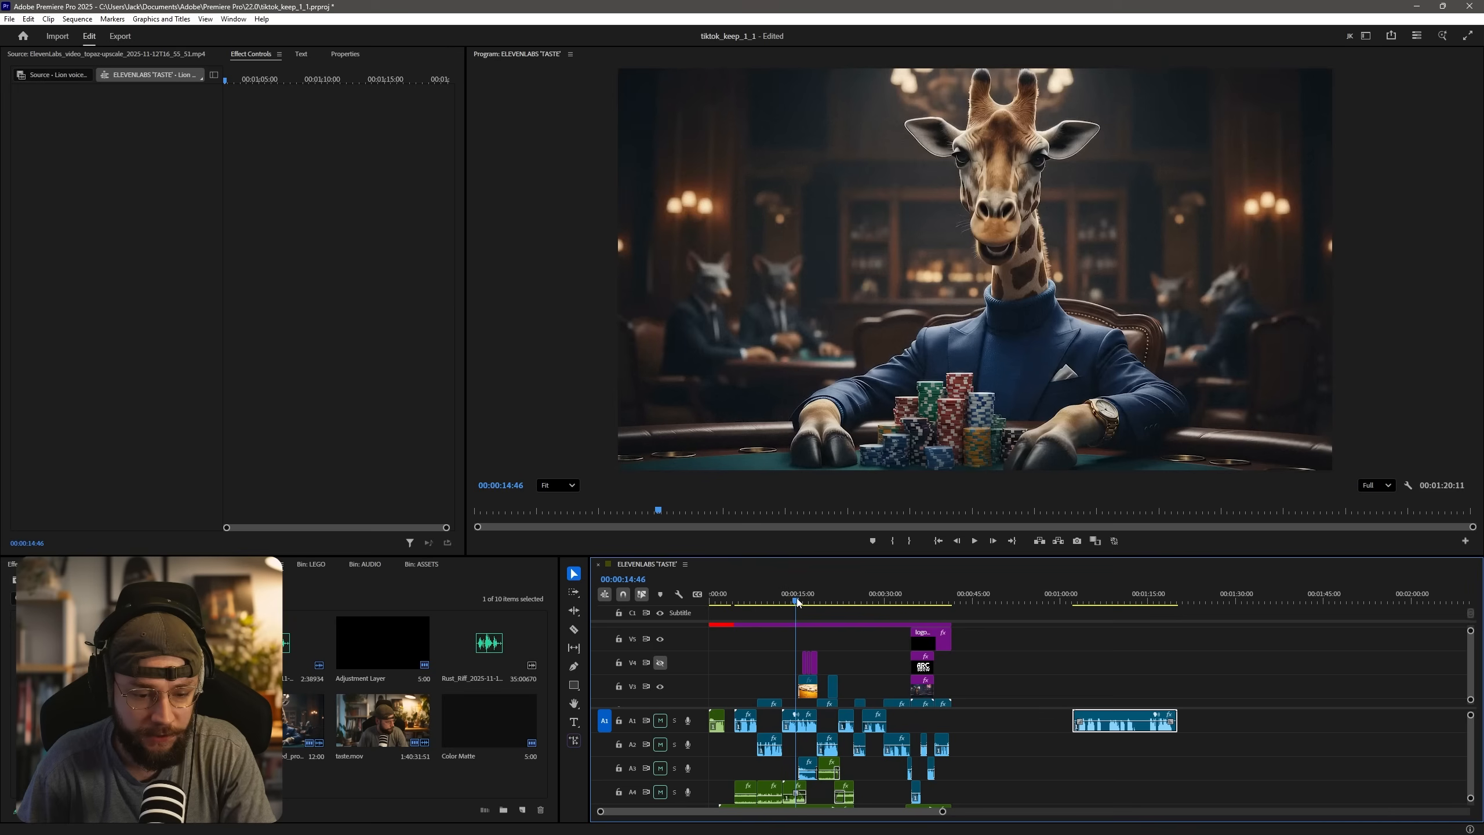
Read the golden beer liquid video prompt in the ElevenLabs Image & Video history and in the ChatGPT conversation that produced it.
{"action": "key", "text": "space"}
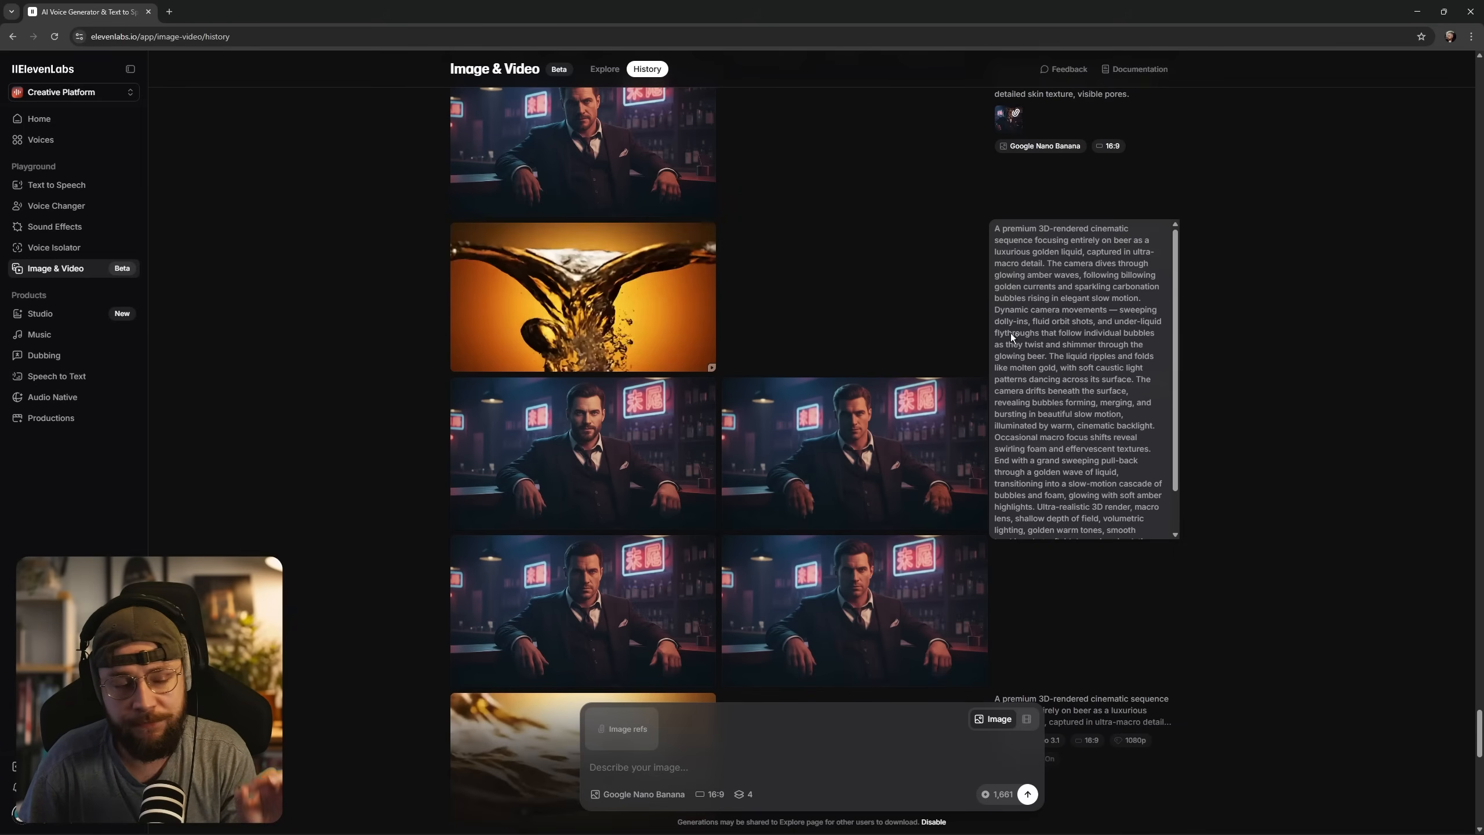
{"action": "mouse_move", "coordinate": [1052, 244]}
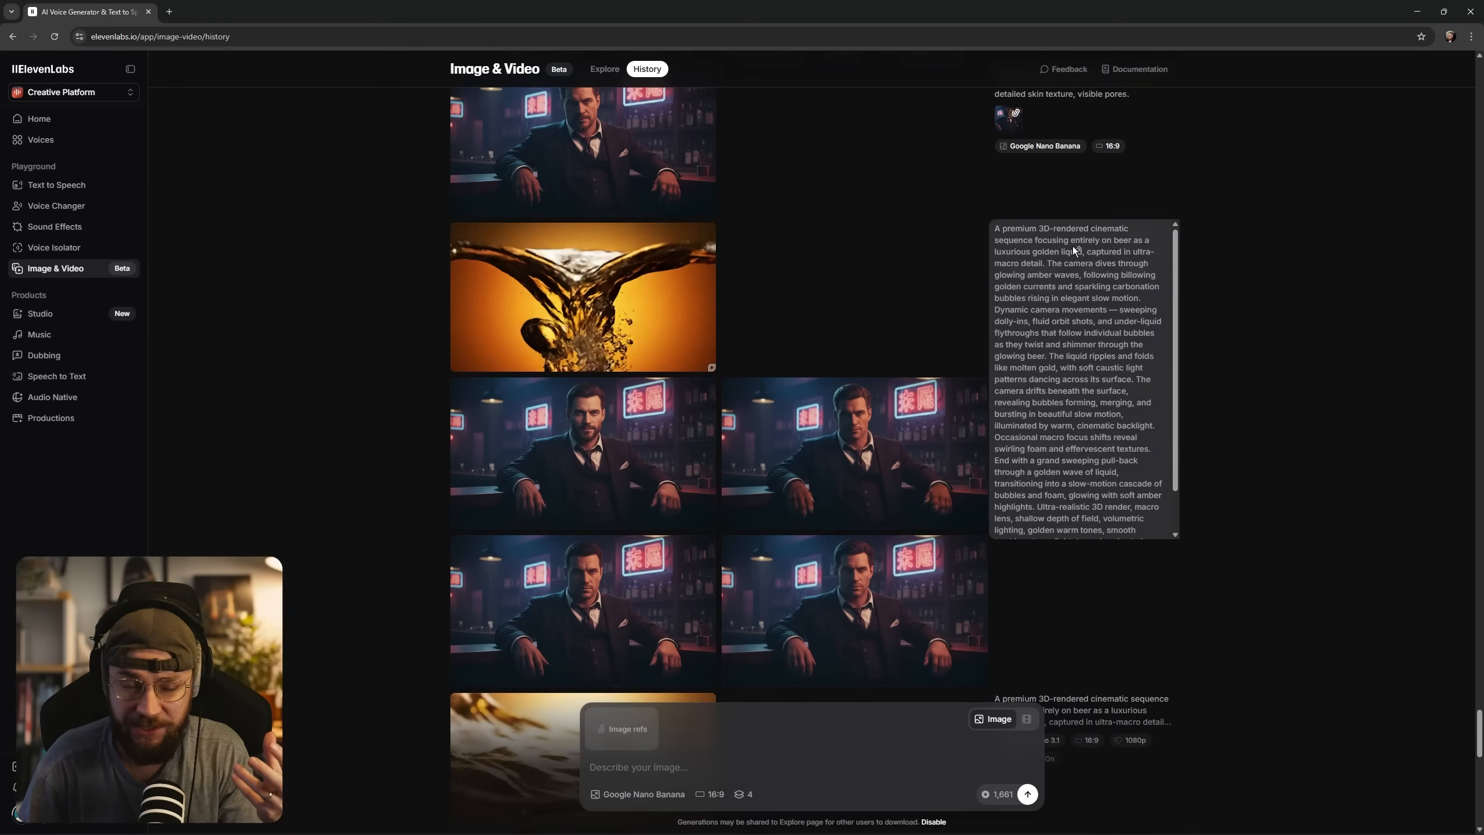
{"action": "scroll", "coordinate": [1088, 337], "scroll_direction": "down", "scroll_amount": 1}
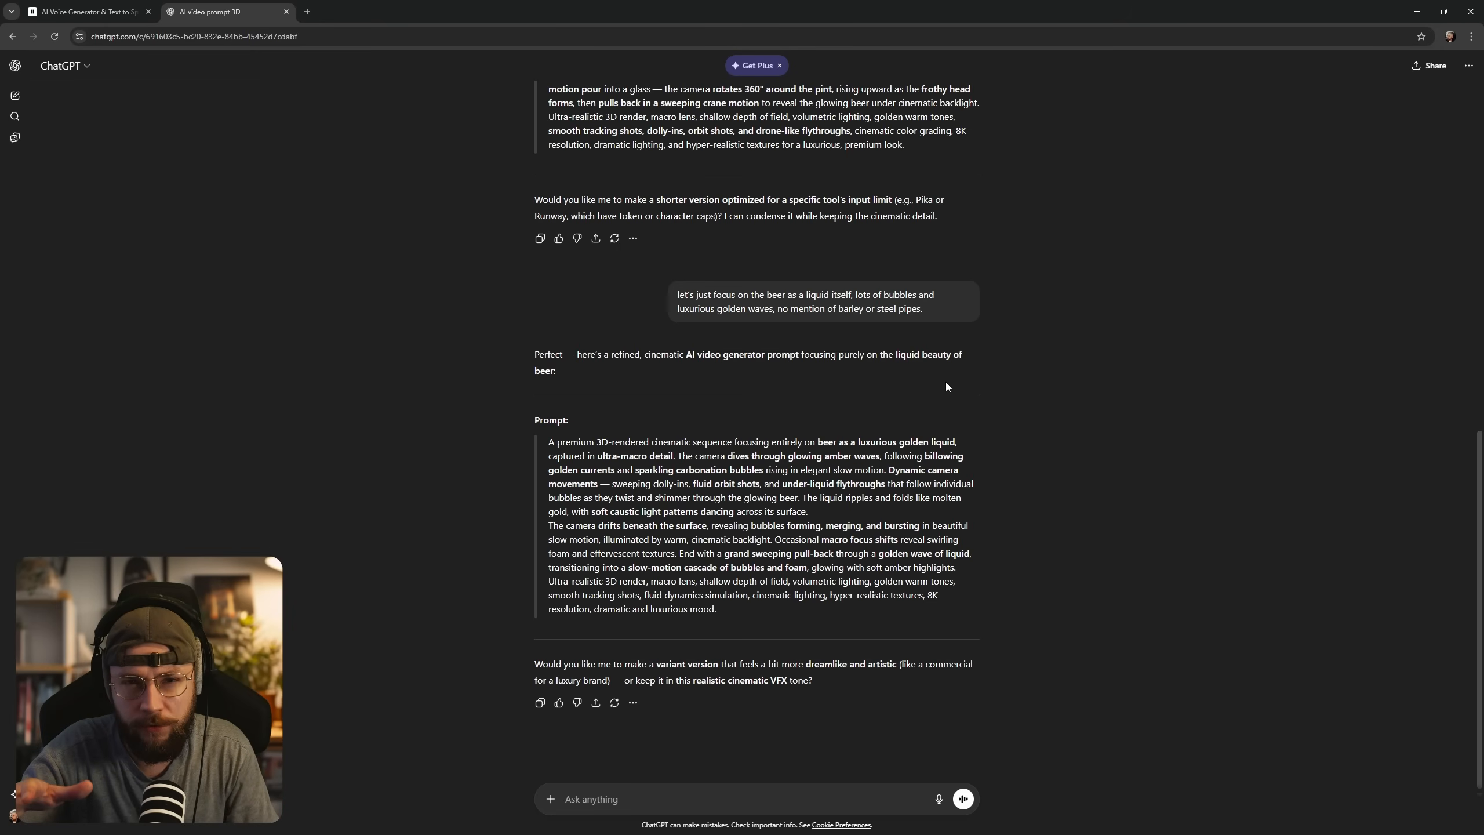
Back in Premiere Pro, make video track V4 visible again and scrub through the 'CRAFT PATIENCE & TIME' title over the beer shot.
{"action": "key", "text": "alt+Tab"}
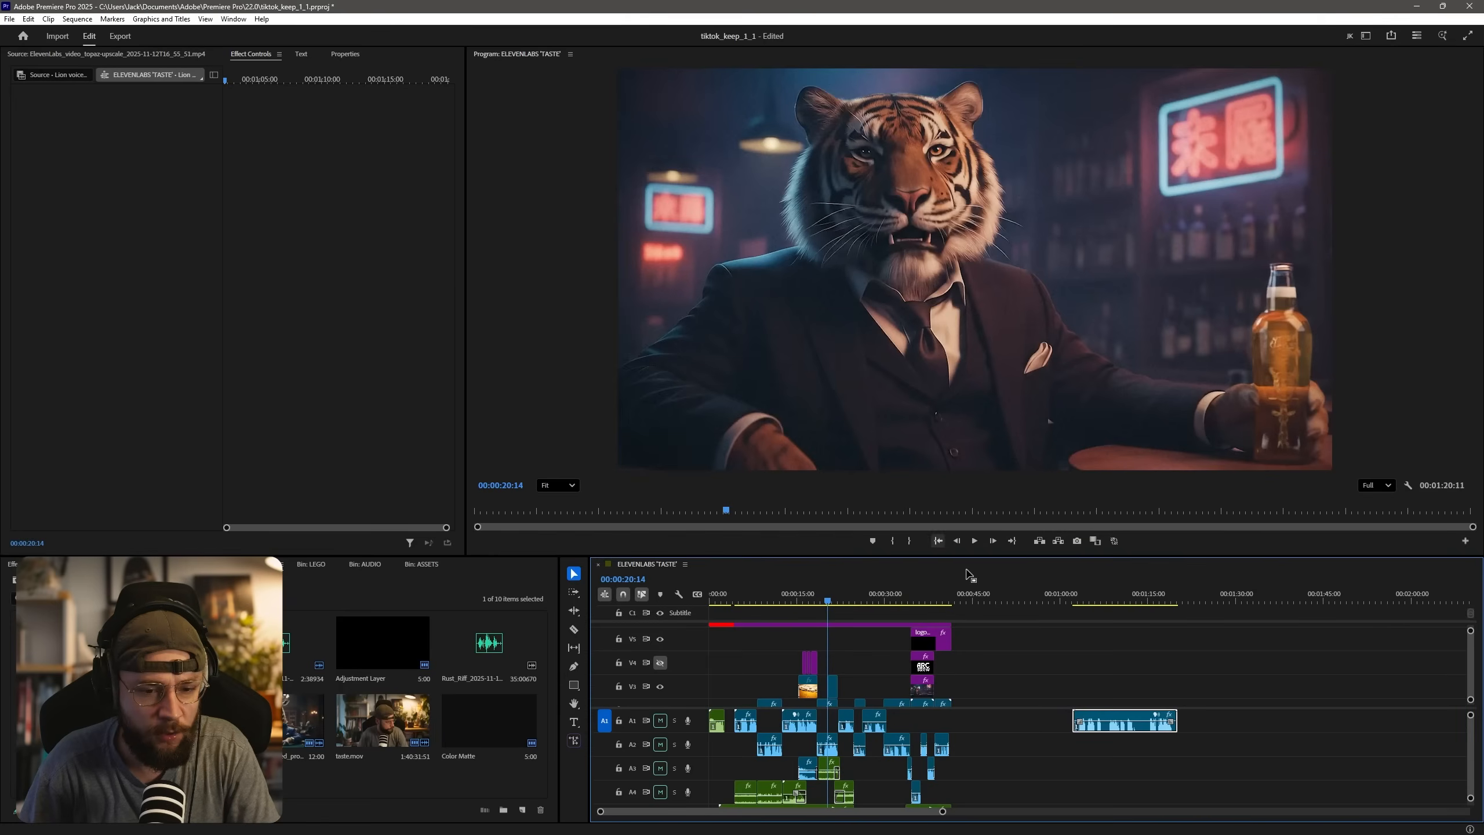
{"action": "left_click", "coordinate": [810, 606]}
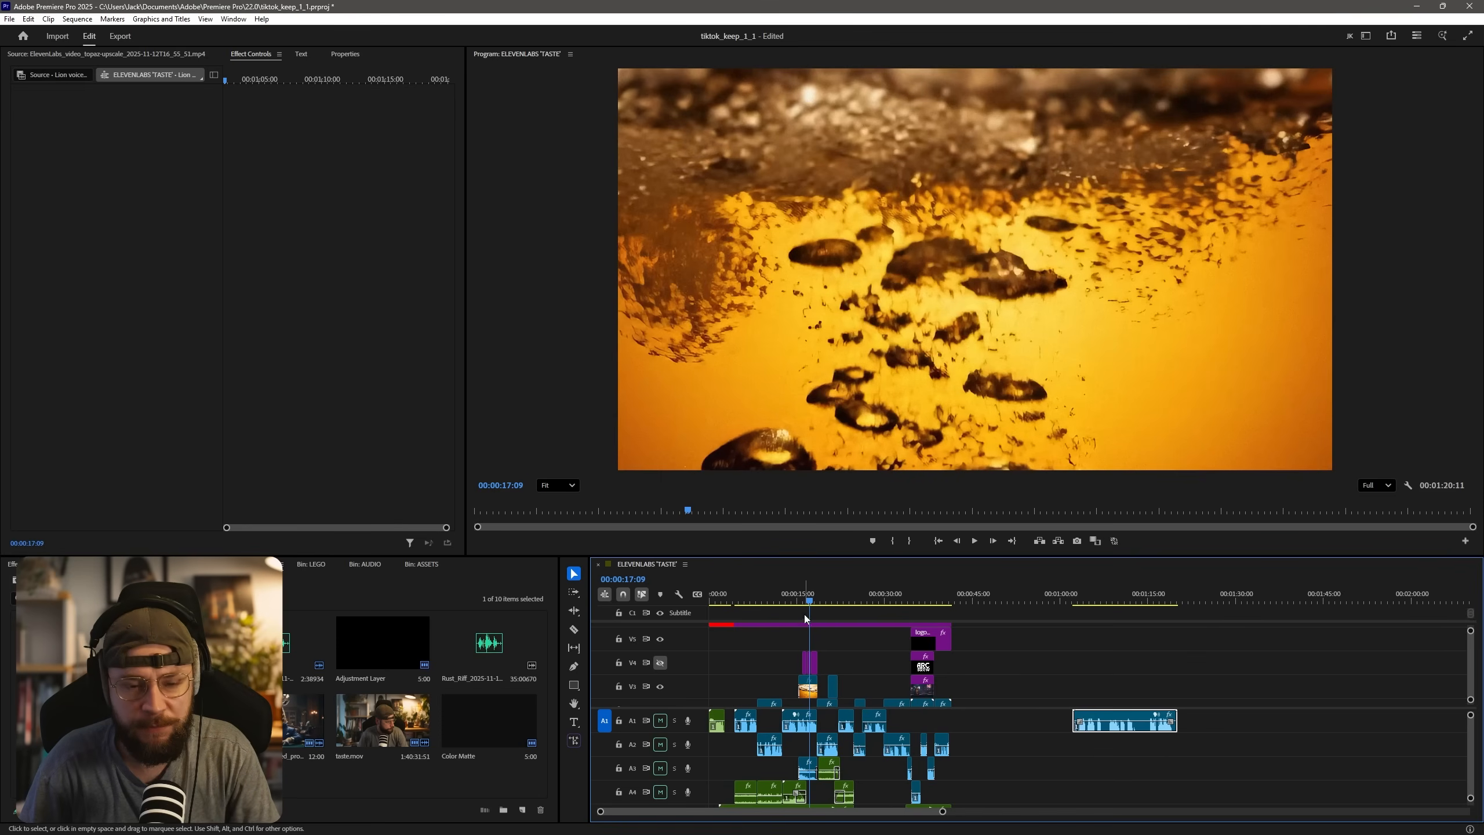
{"action": "left_click_drag", "start_coordinate": [796, 590], "coordinate": [809, 596]}
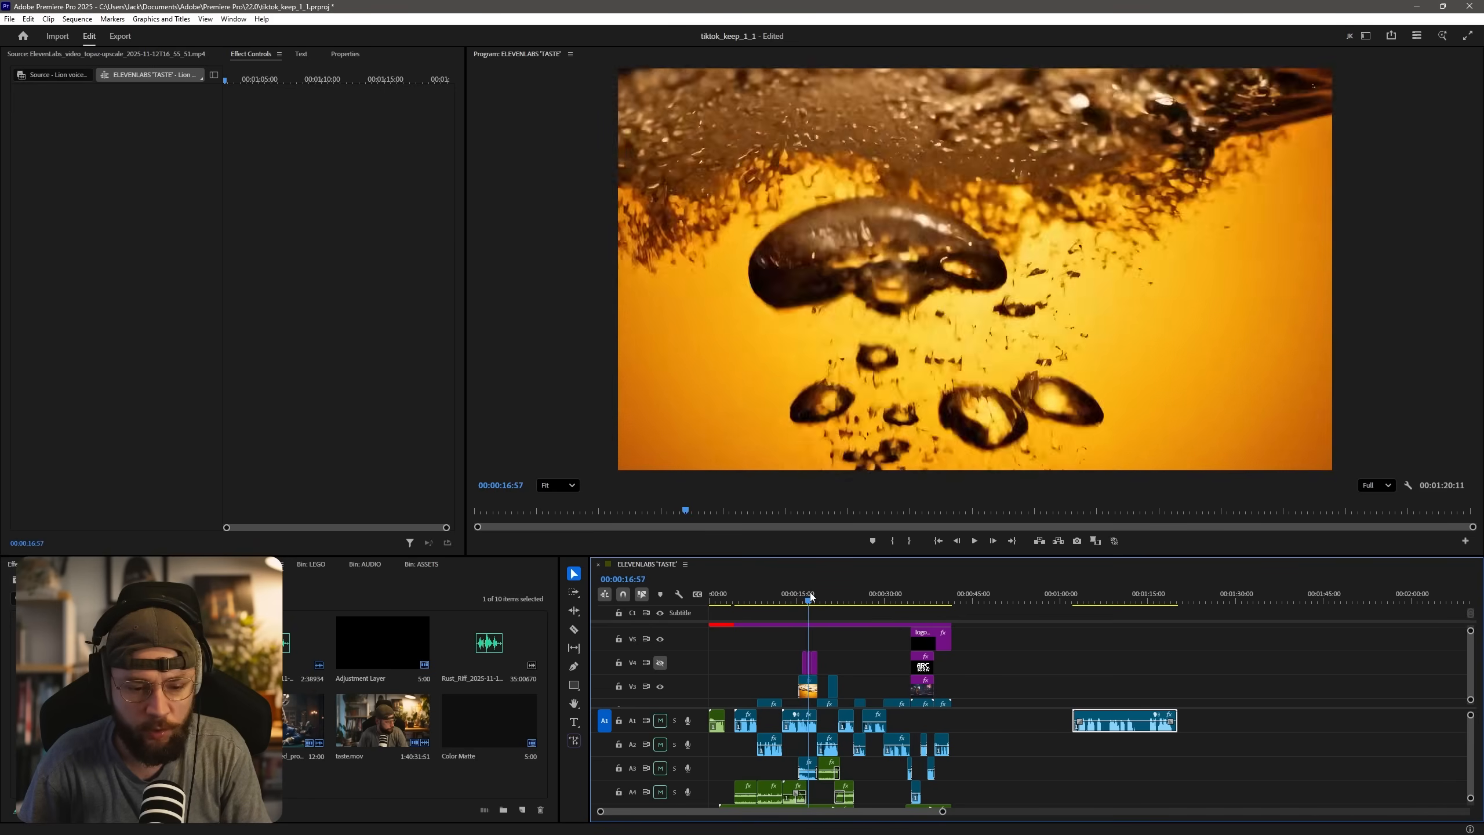
{"action": "left_click", "coordinate": [661, 663]}
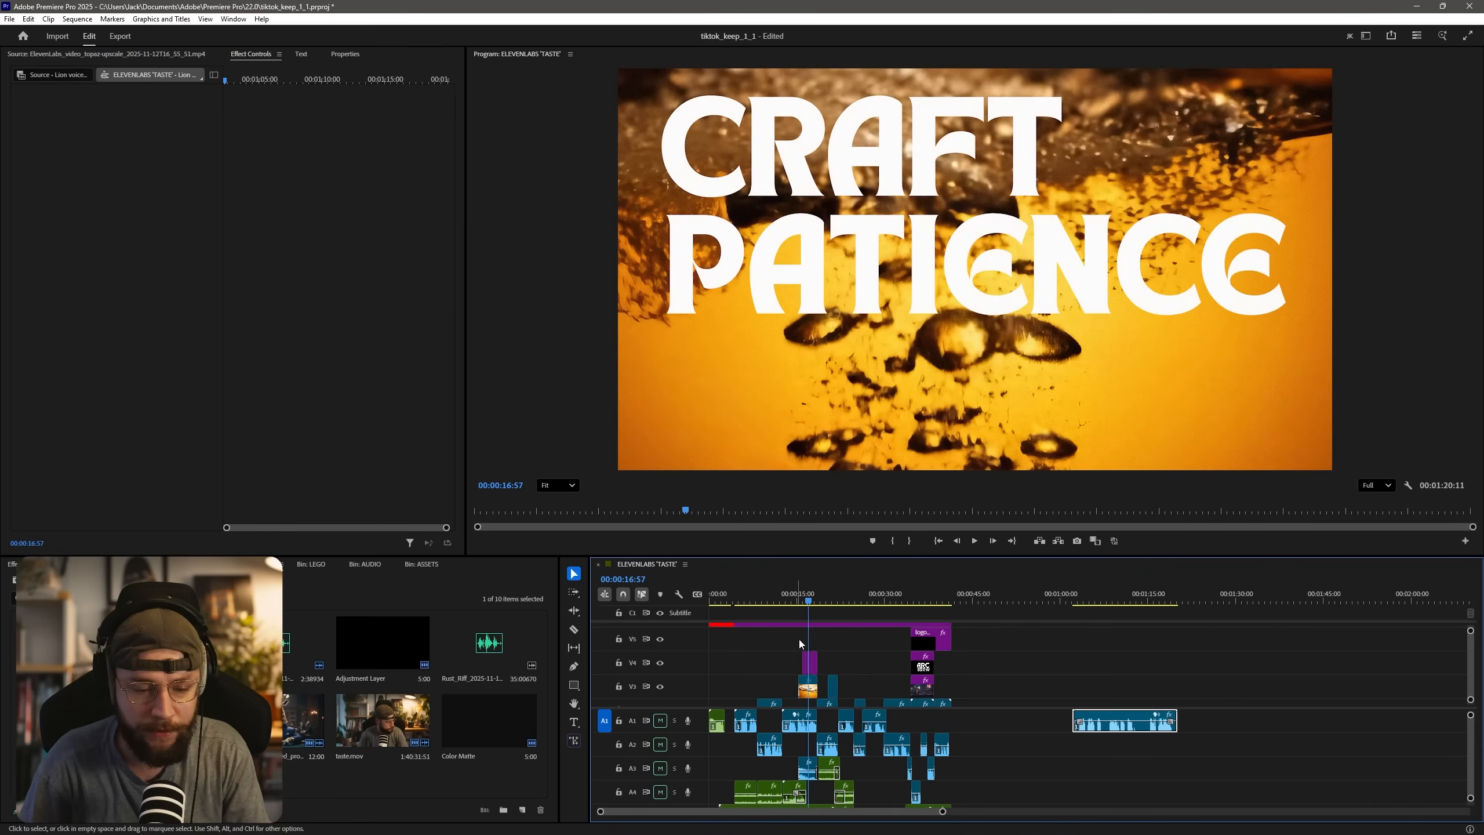
{"action": "left_click_drag", "start_coordinate": [809, 598], "coordinate": [816, 597]}
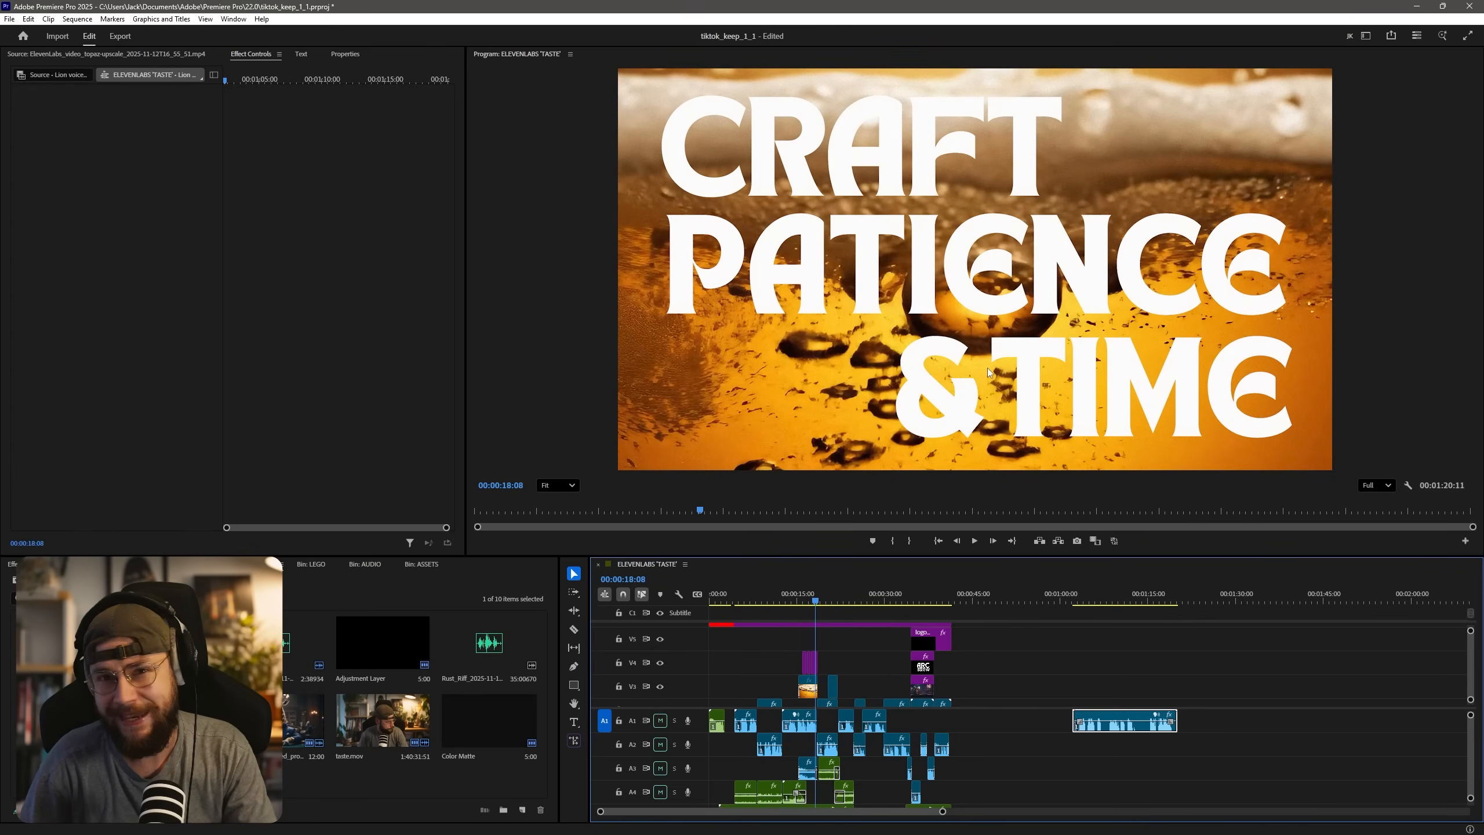
Move the playhead to the ARC BREW end frame, and examine the ARC BREW and 'CRAFT PATIENCE & TIME' pages of the Canva design.
{"action": "left_click", "coordinate": [924, 598]}
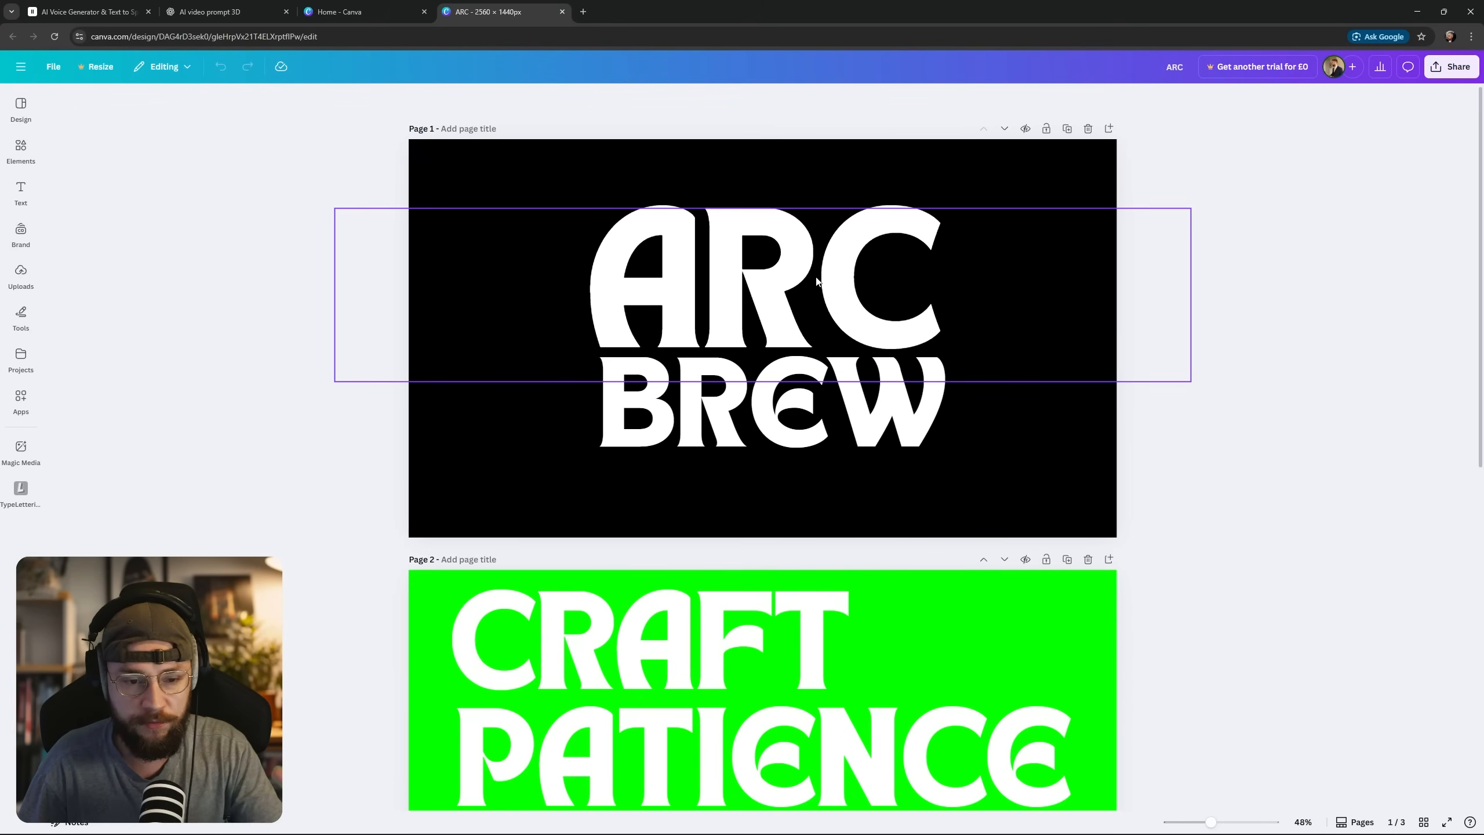
{"action": "key", "text": "alt+Tab"}
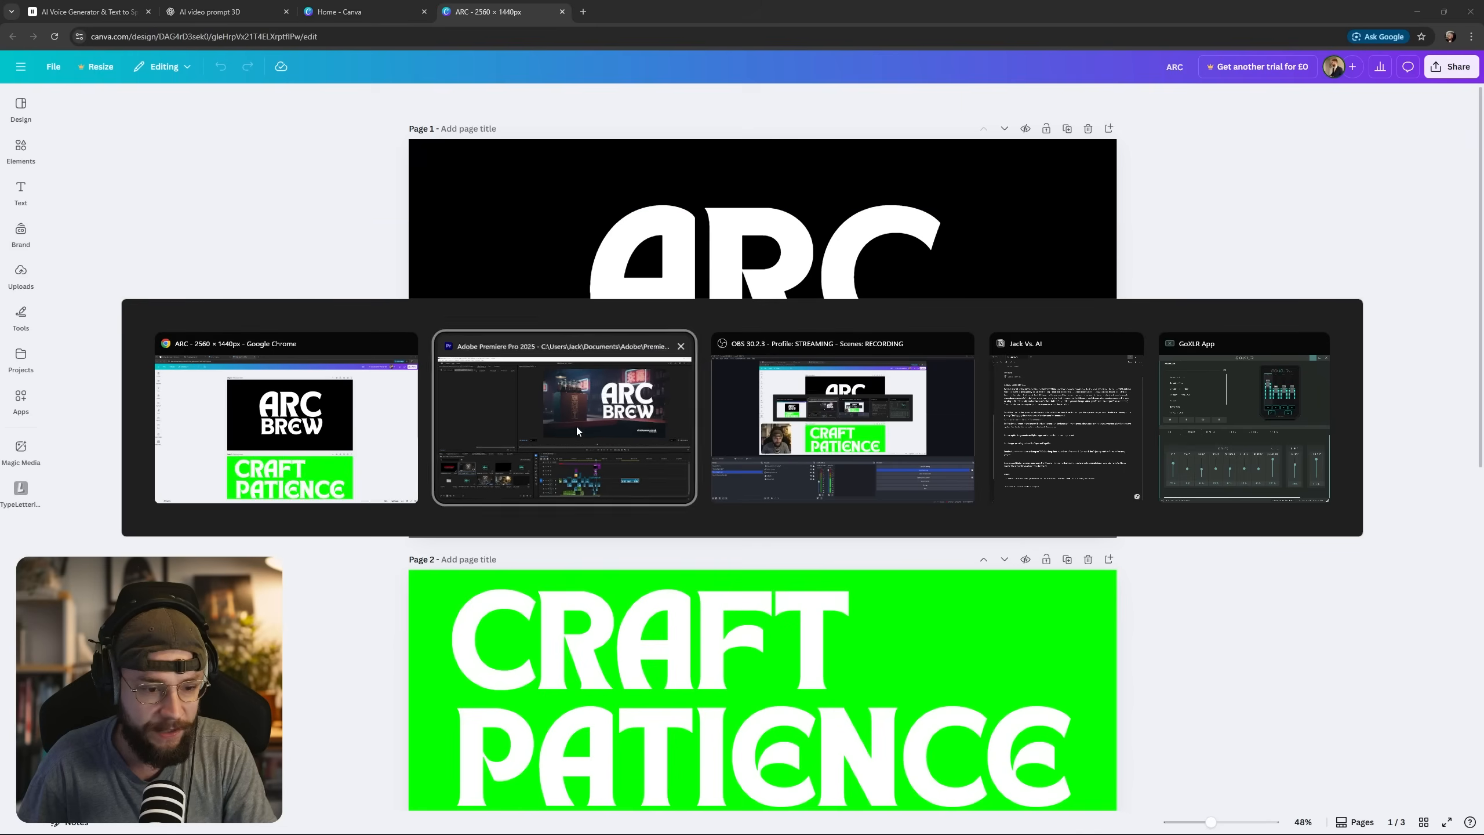
{"action": "key", "text": "alt+Tab"}
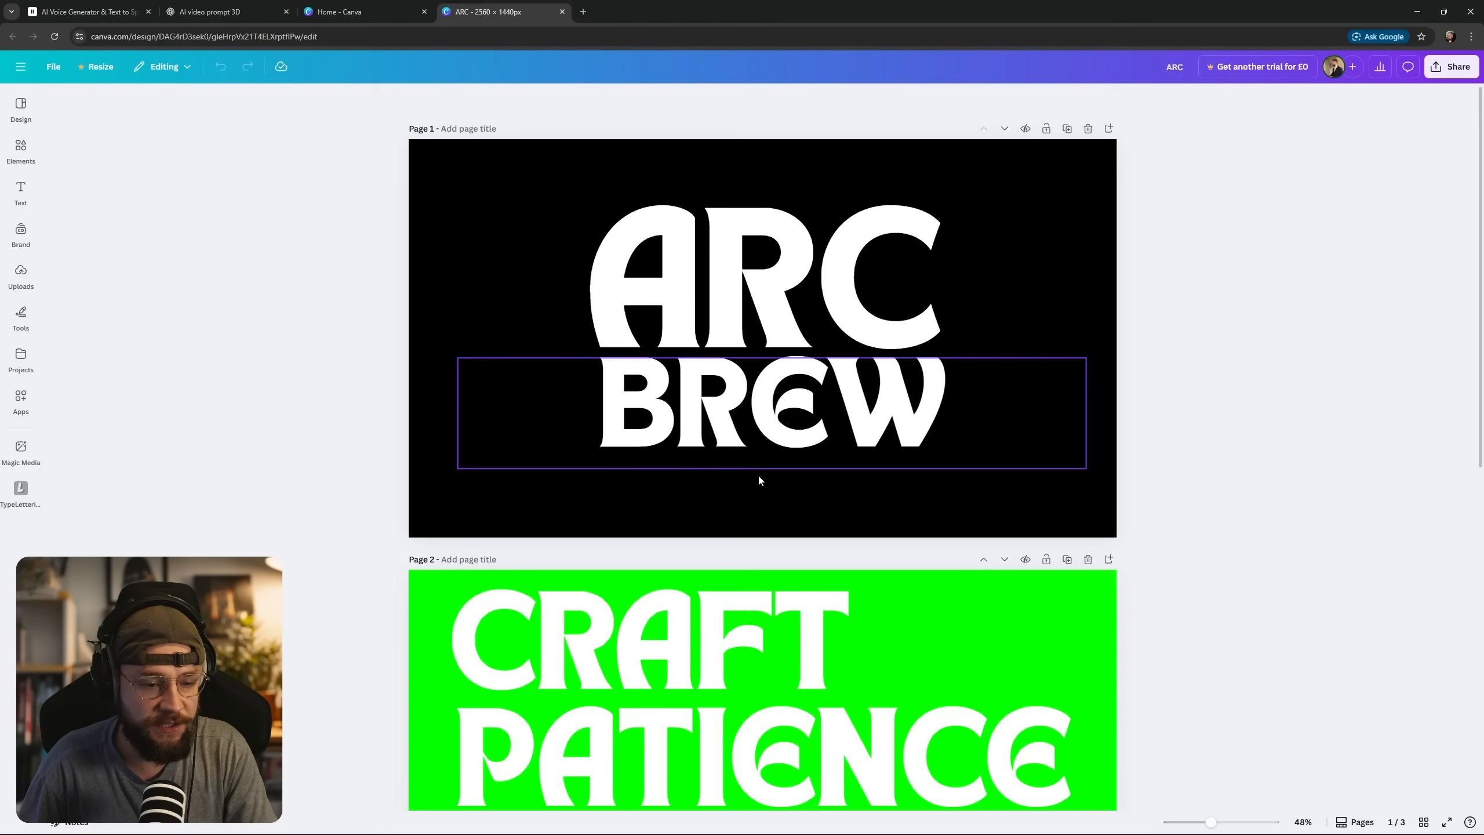
{"action": "scroll", "coordinate": [758, 473], "scroll_direction": "down", "scroll_amount": 5}
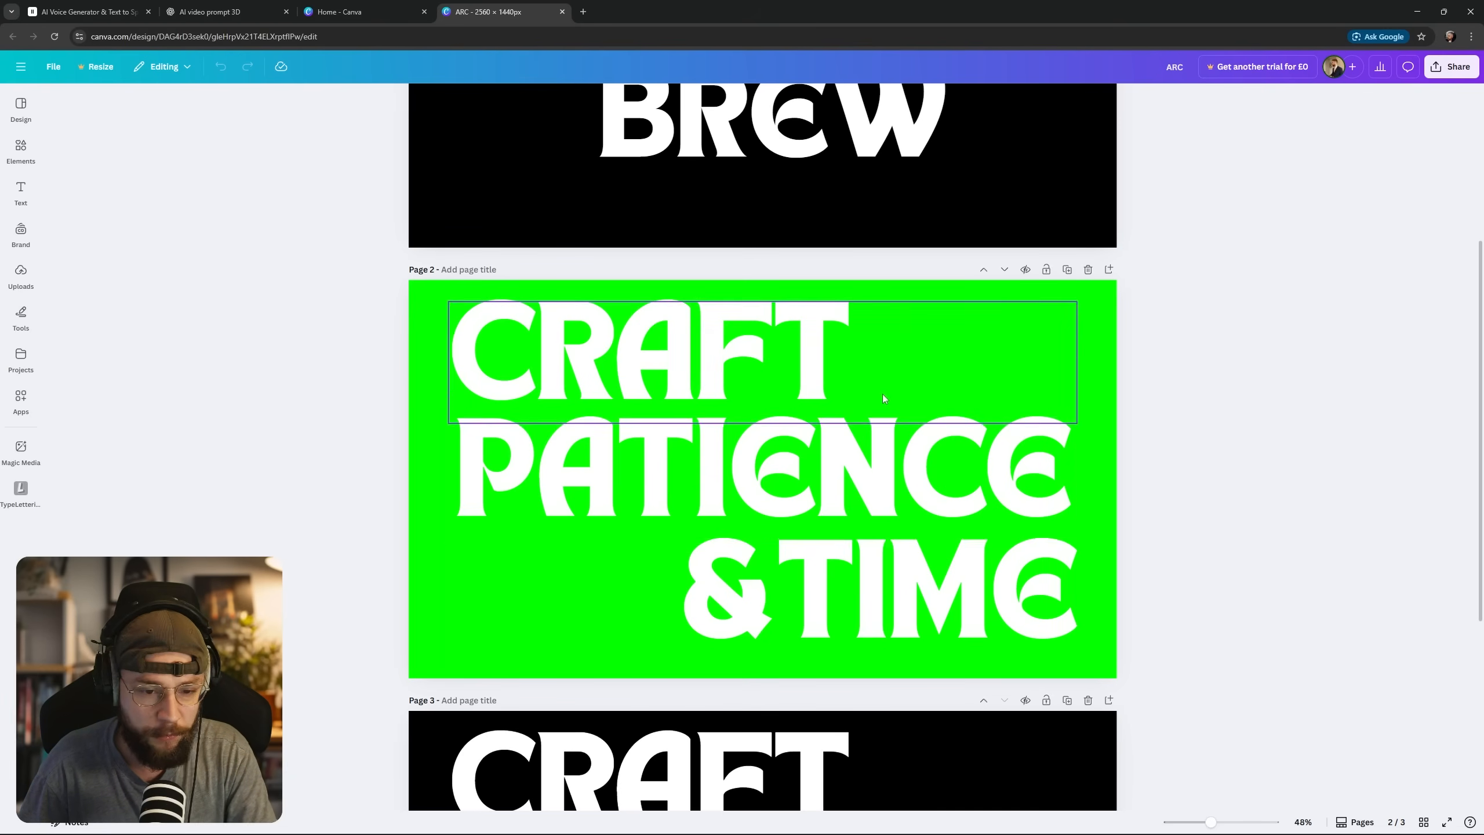
In Premiere Pro, play the beer title and the following tiger shot up to the paw-on-bottle close-up, with the timeline enlarged.
{"action": "key", "text": "alt+Tab"}
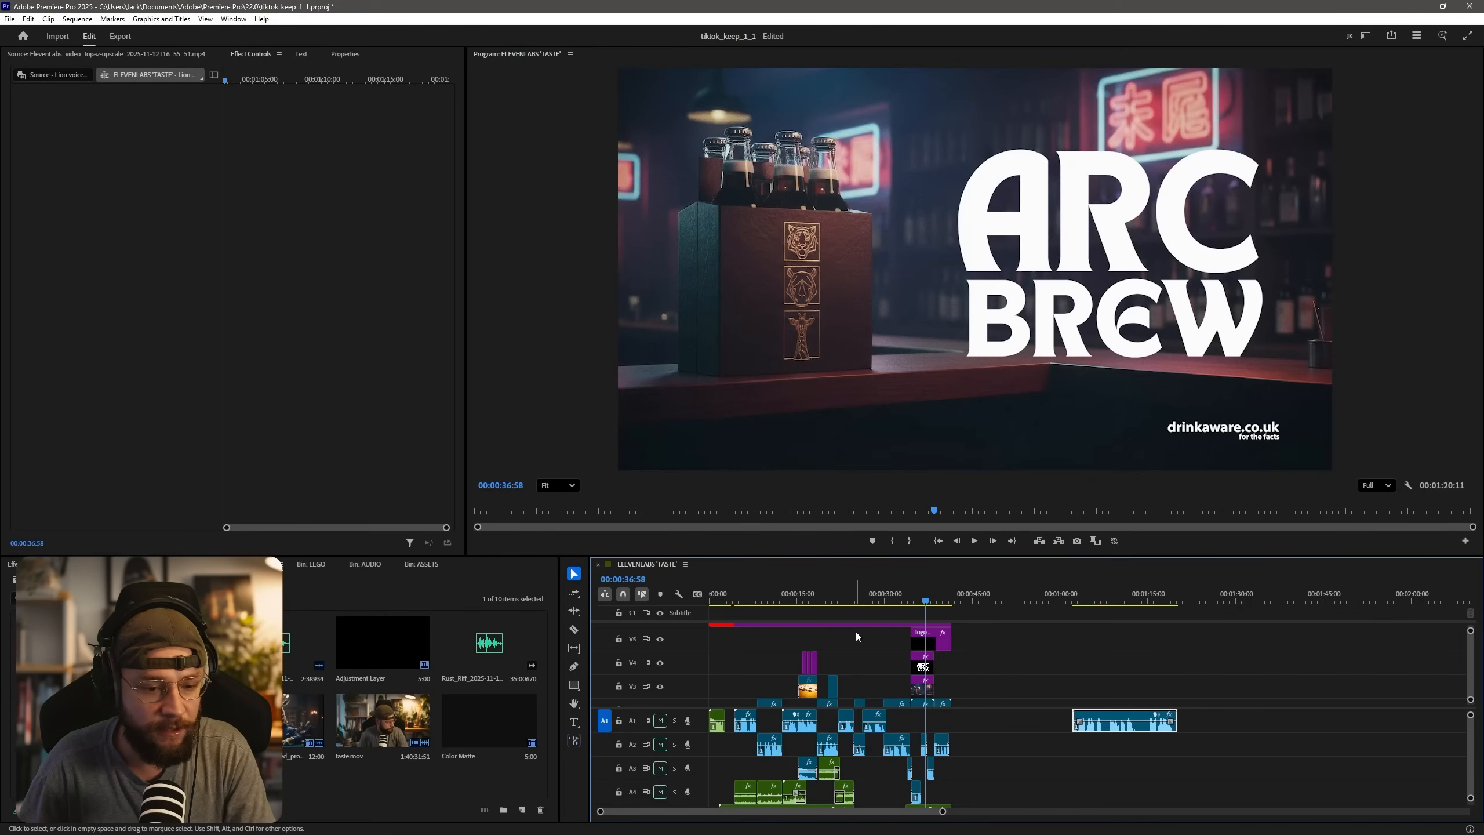
{"action": "key", "text": "space"}
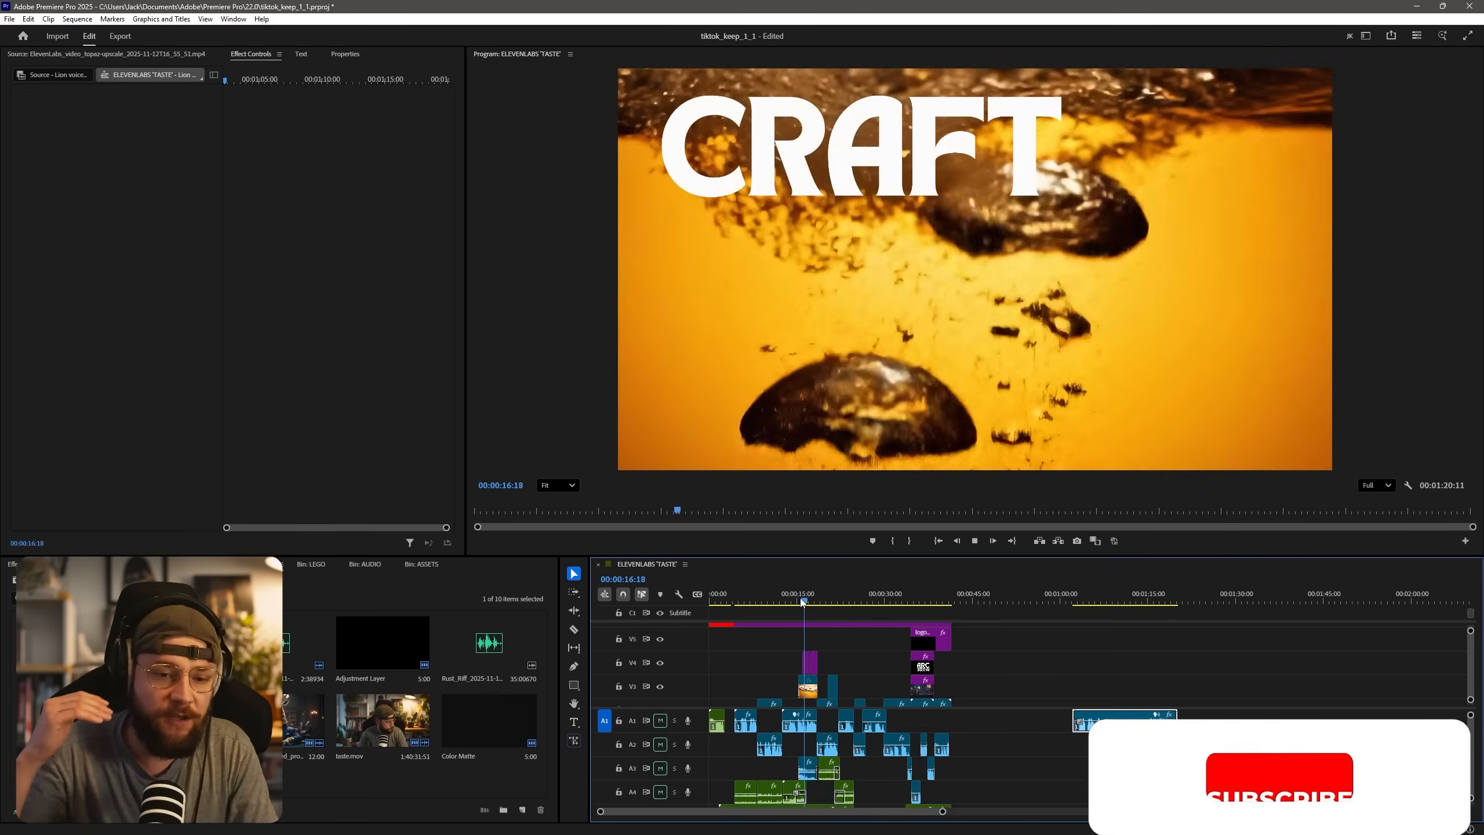
{"action": "key", "text": "space"}
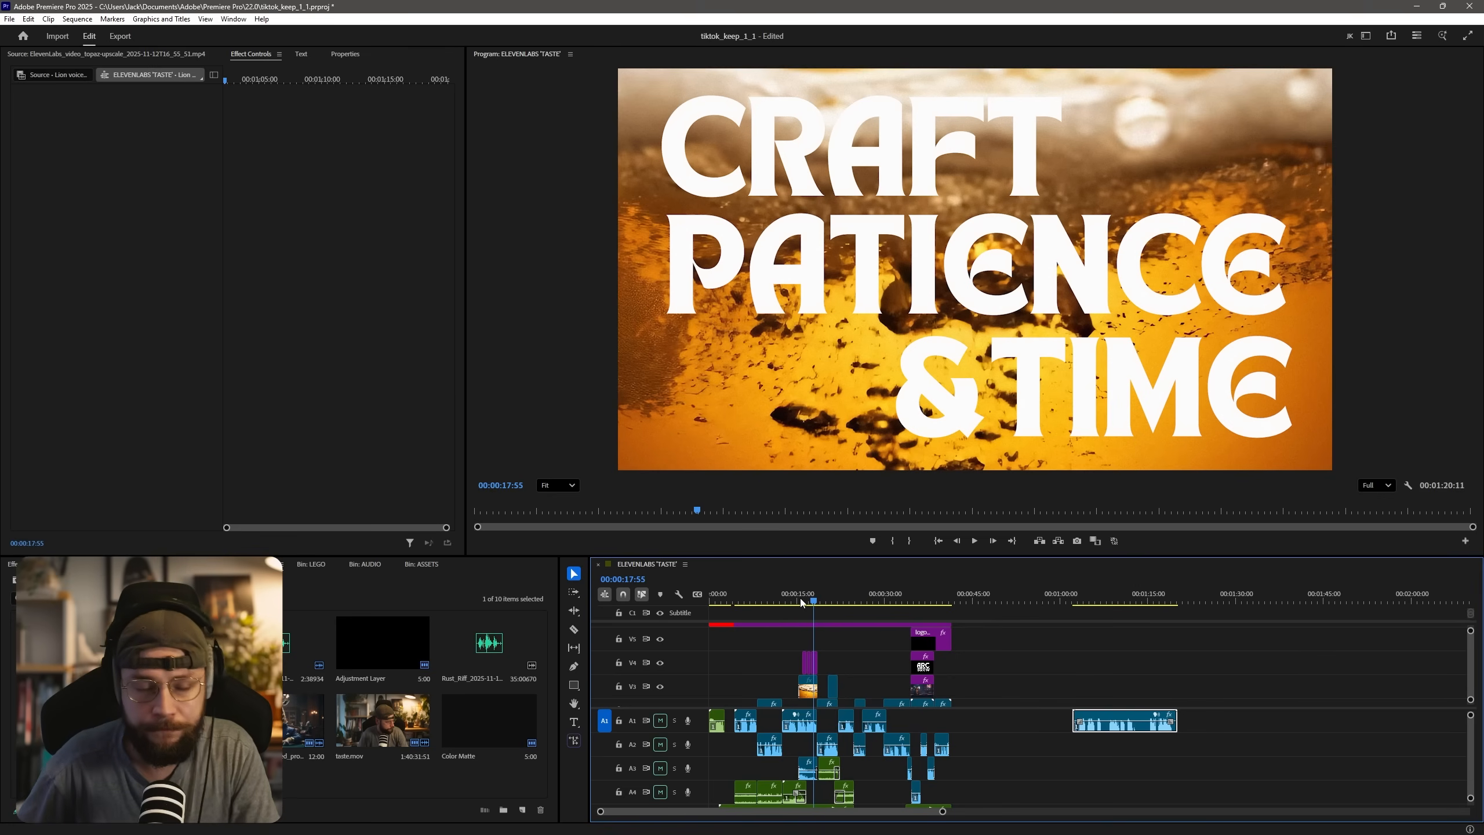
{"action": "left_click", "coordinate": [834, 601]}
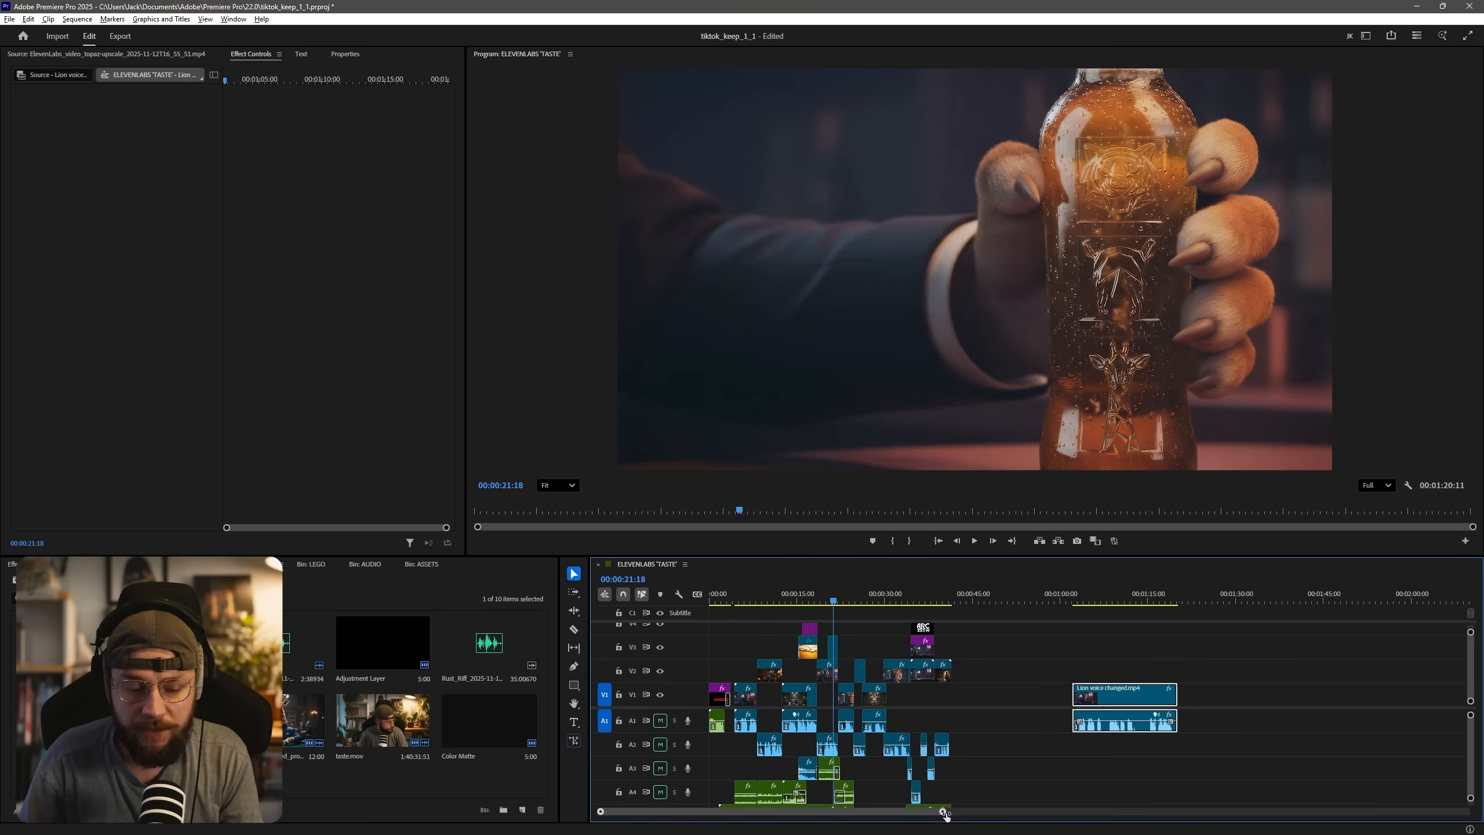
{"action": "left_click_drag", "start_coordinate": [943, 811], "coordinate": [828, 805]}
{"action": "left_click", "coordinate": [993, 598]}
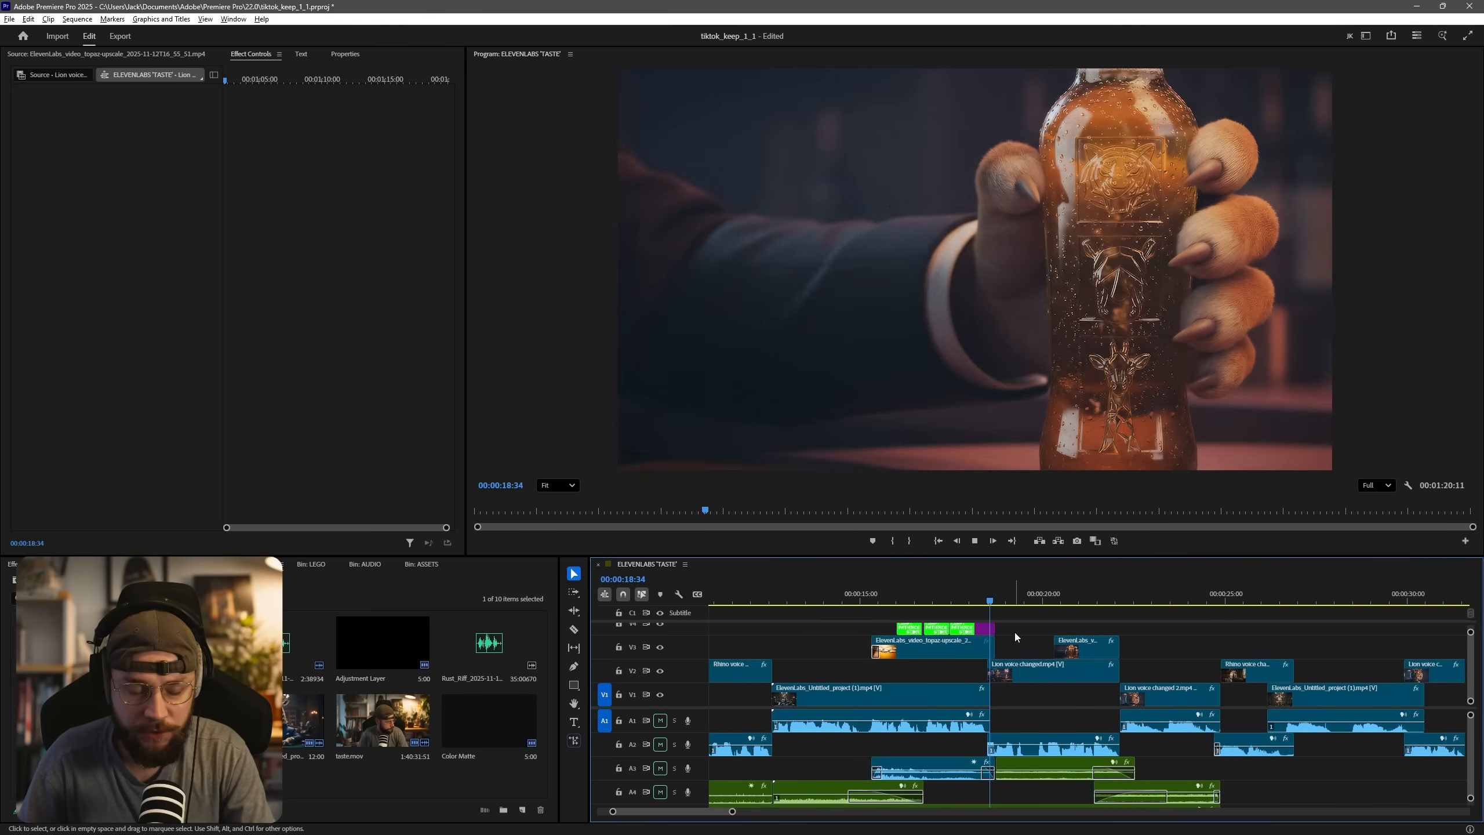
{"action": "key", "text": "space"}
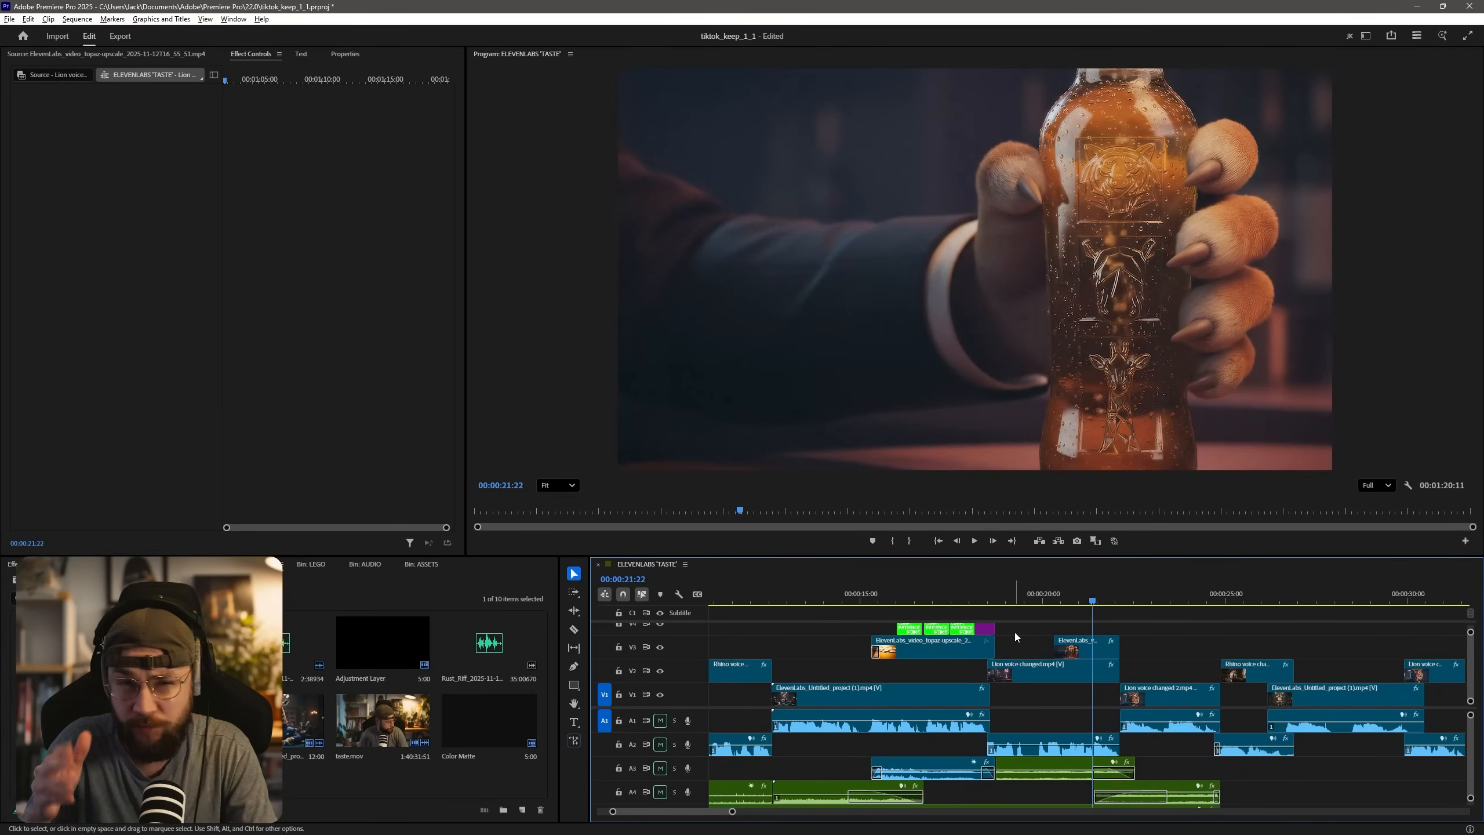
In the ElevenLabs image history, examine the generated close-ups of the tiger's paw holding the beer bottle.
{"action": "key", "text": "alt+Tab"}
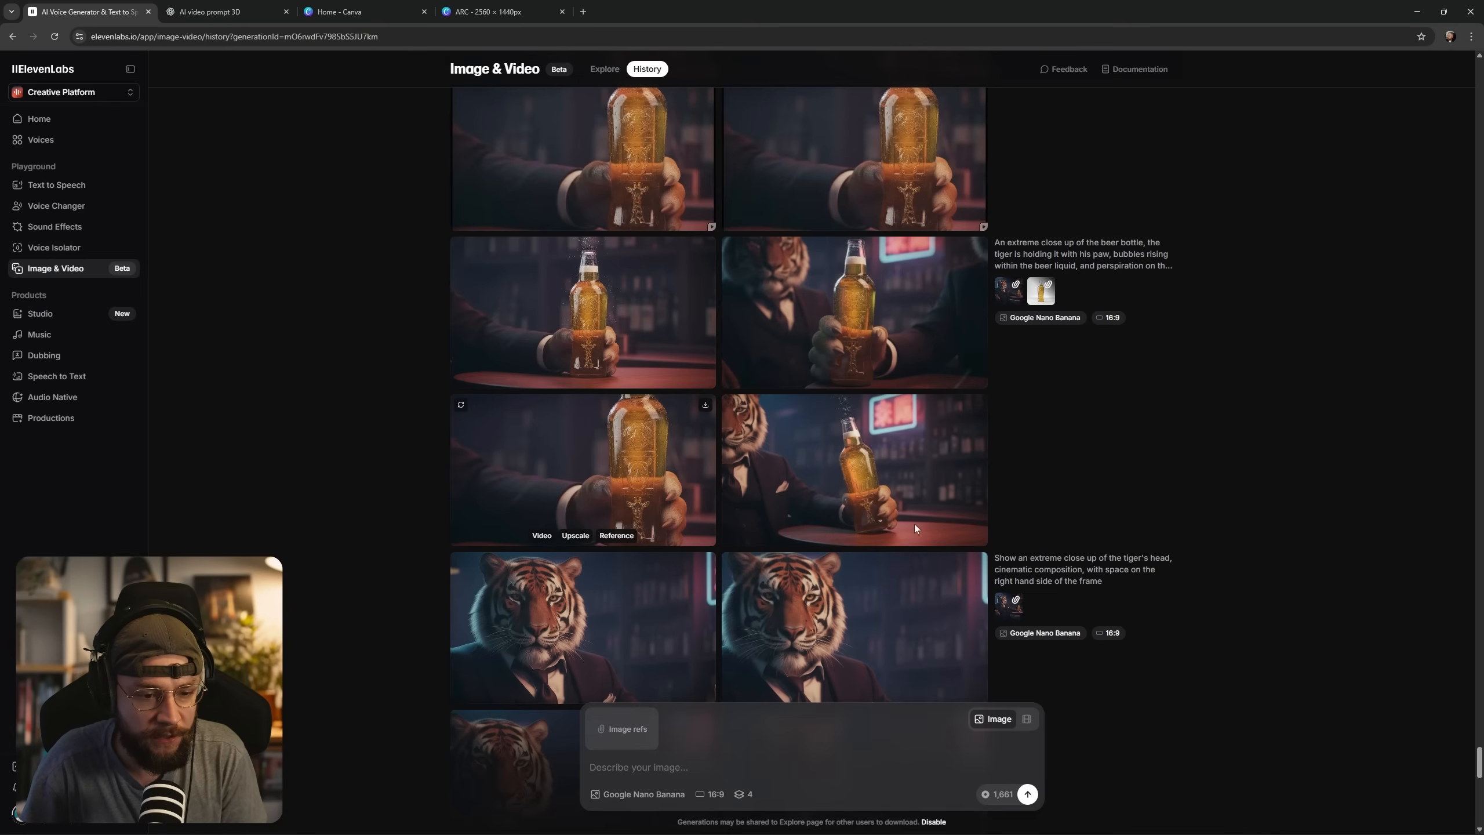
{"action": "left_click", "coordinate": [649, 433]}
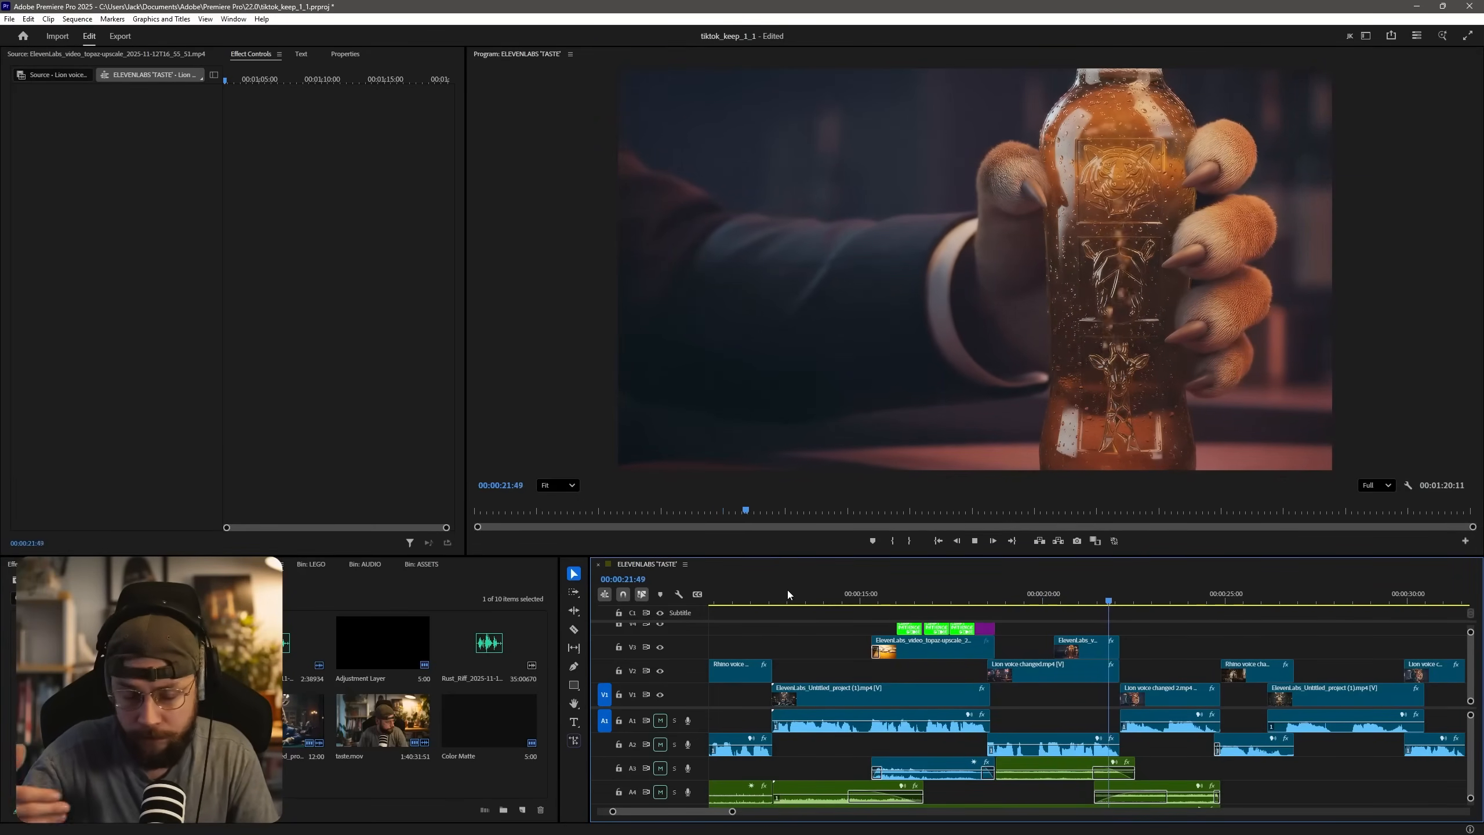
Back in Premiere Pro, replay the tiger shot with its bottle close-up, and scrub past the giraffe to the ARC BREW end frame.
{"action": "left_click", "coordinate": [821, 589]}
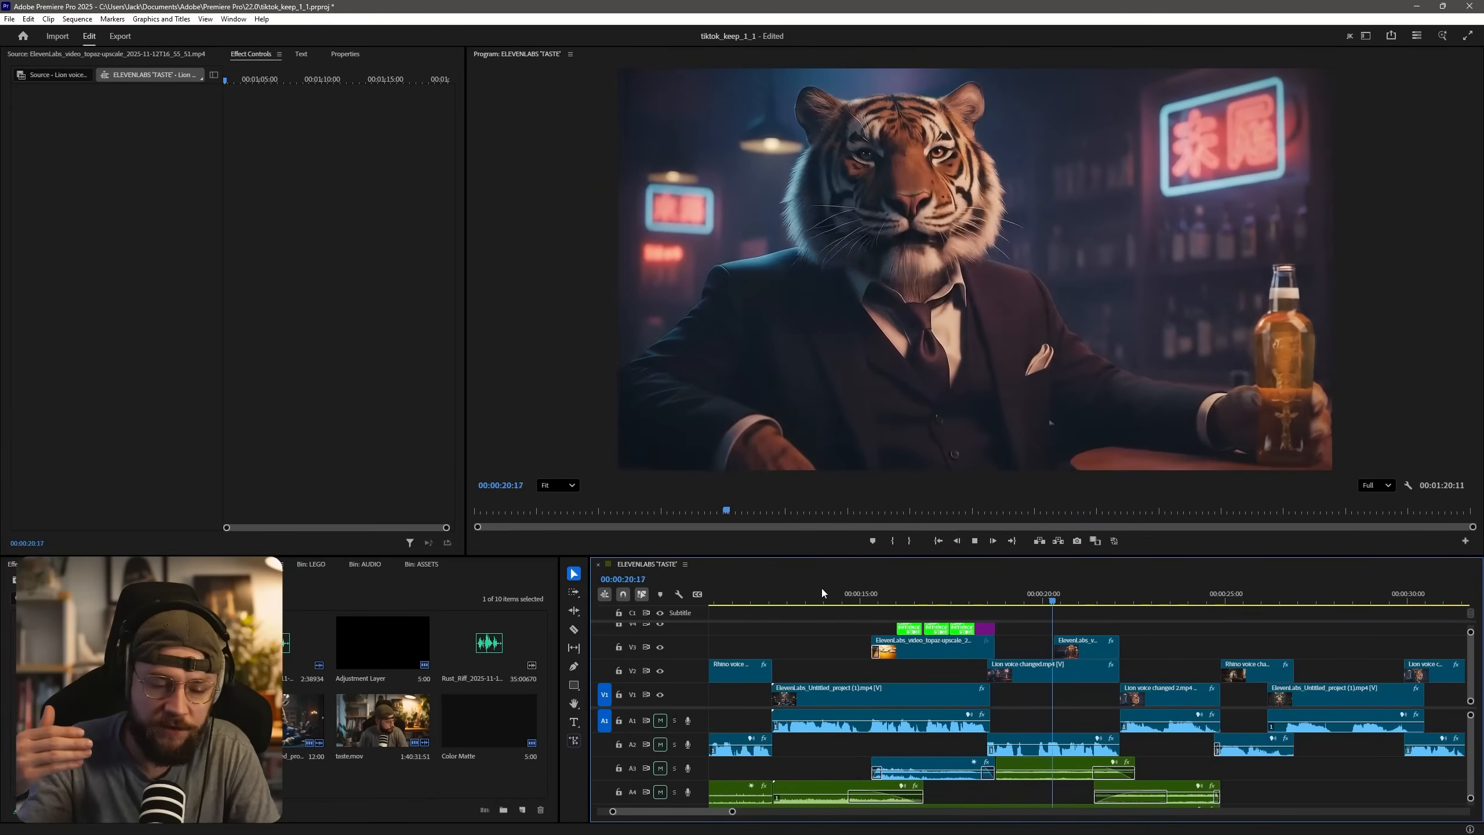
{"action": "left_click_drag", "start_coordinate": [1022, 601], "coordinate": [1105, 609]}
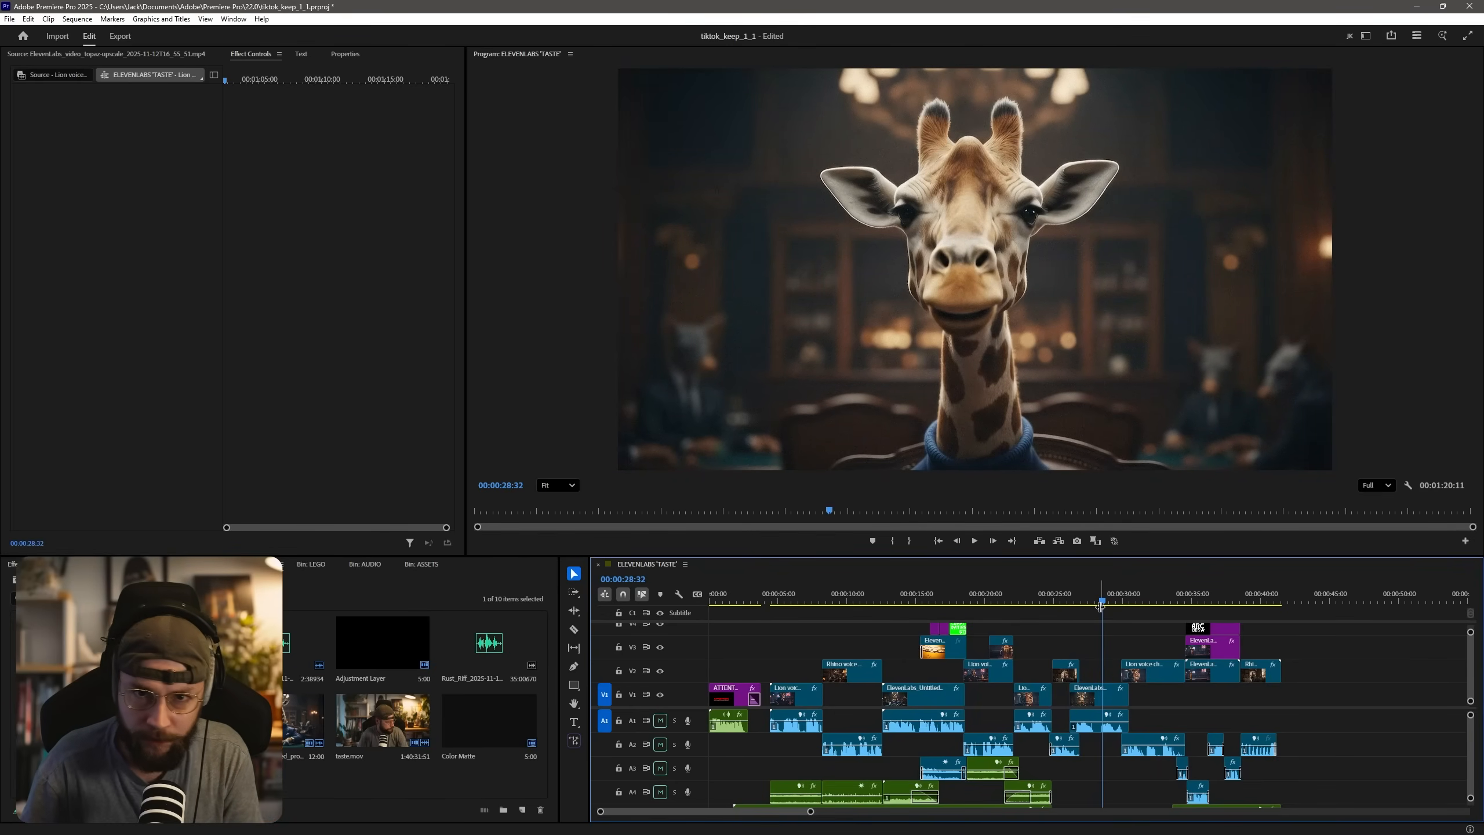
{"action": "left_click_drag", "start_coordinate": [1101, 608], "coordinate": [1192, 618]}
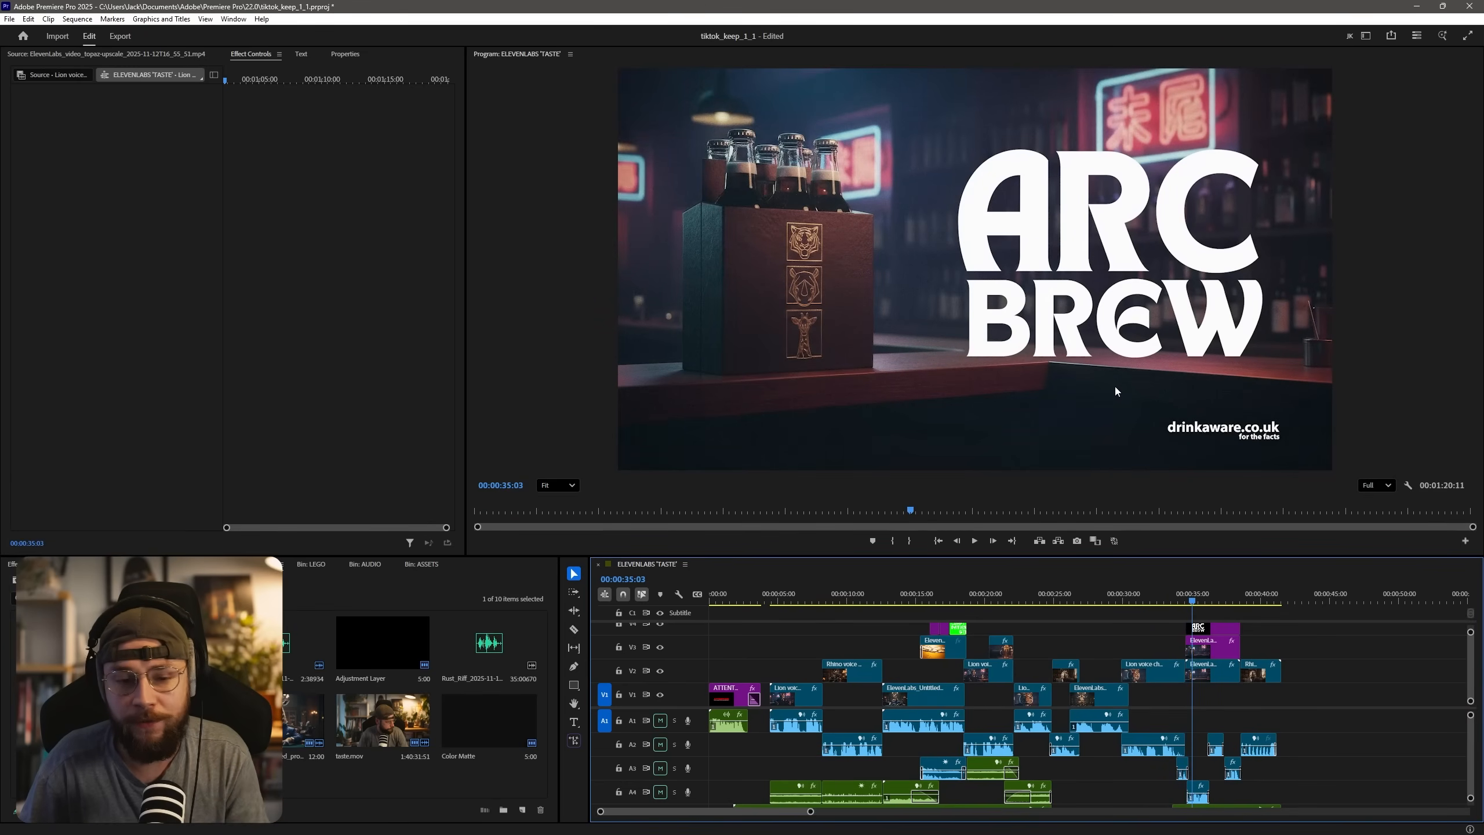
In ElevenLabs, inspect the single-bottle bar image and its TV ad end frame prompt from Nov 13, and close it.
{"action": "key", "text": "ctrl+grave"}
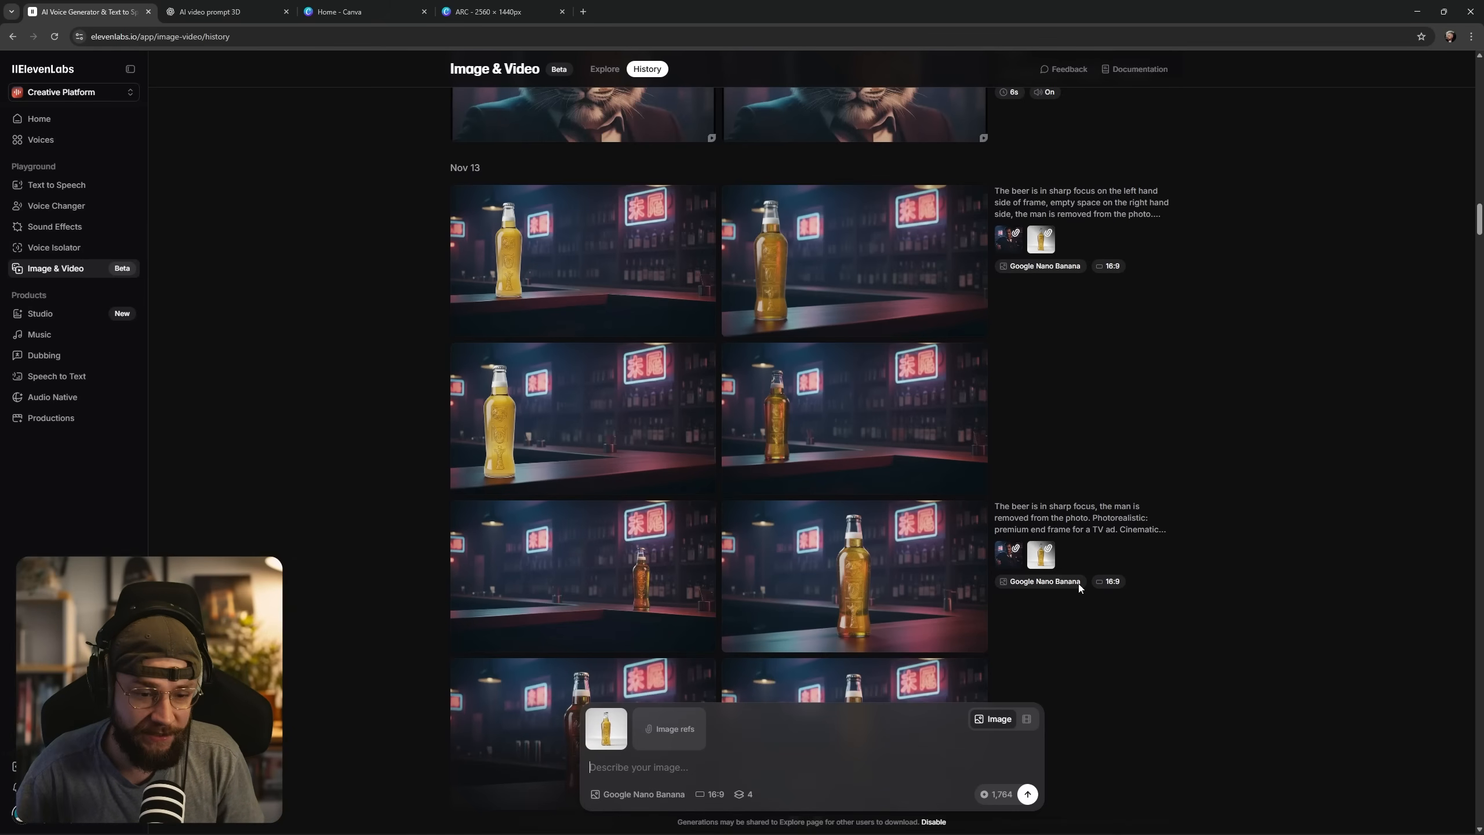
{"action": "left_click", "coordinate": [899, 431]}
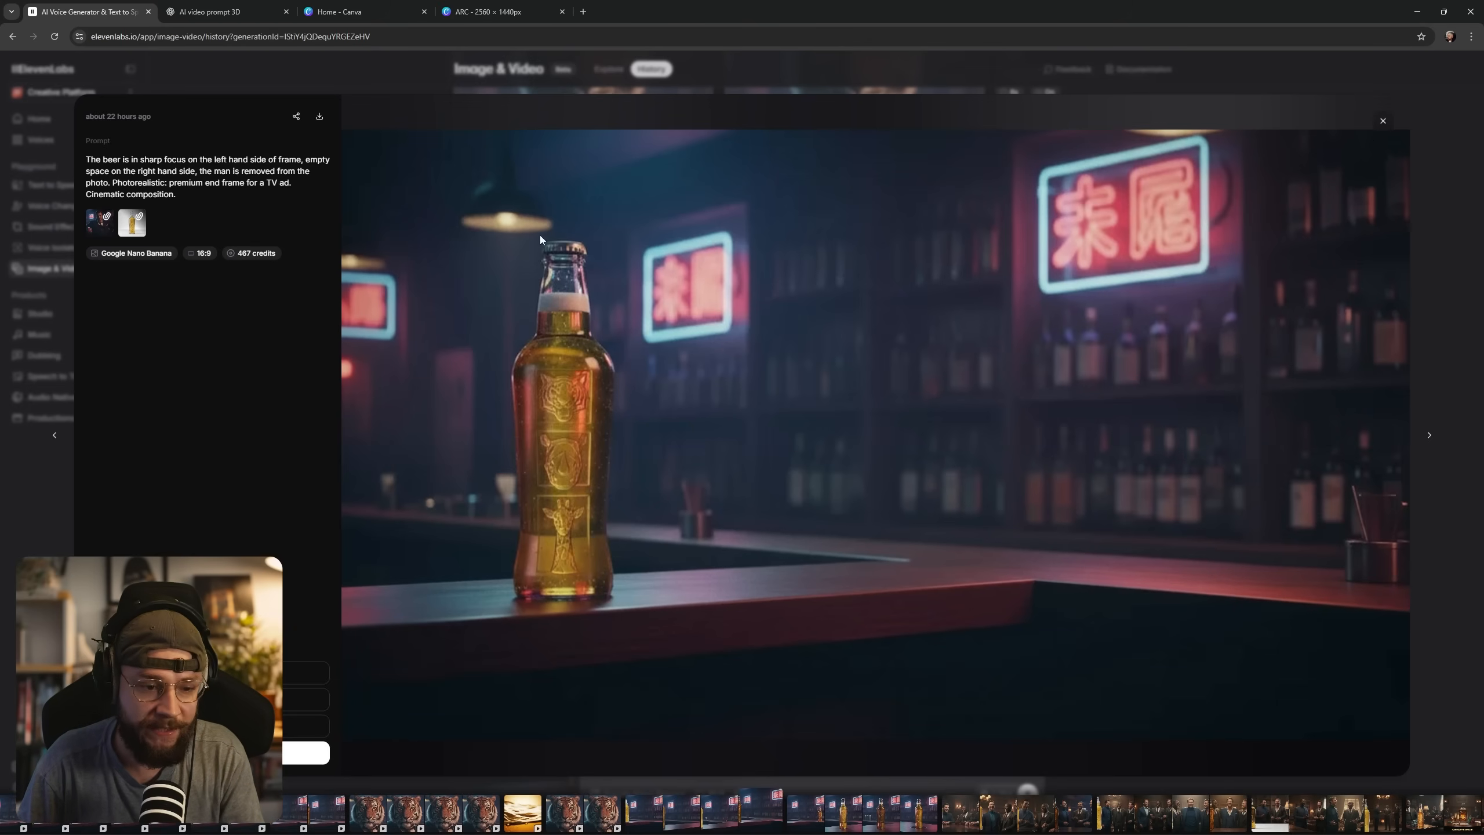
{"action": "left_click", "coordinate": [1383, 121]}
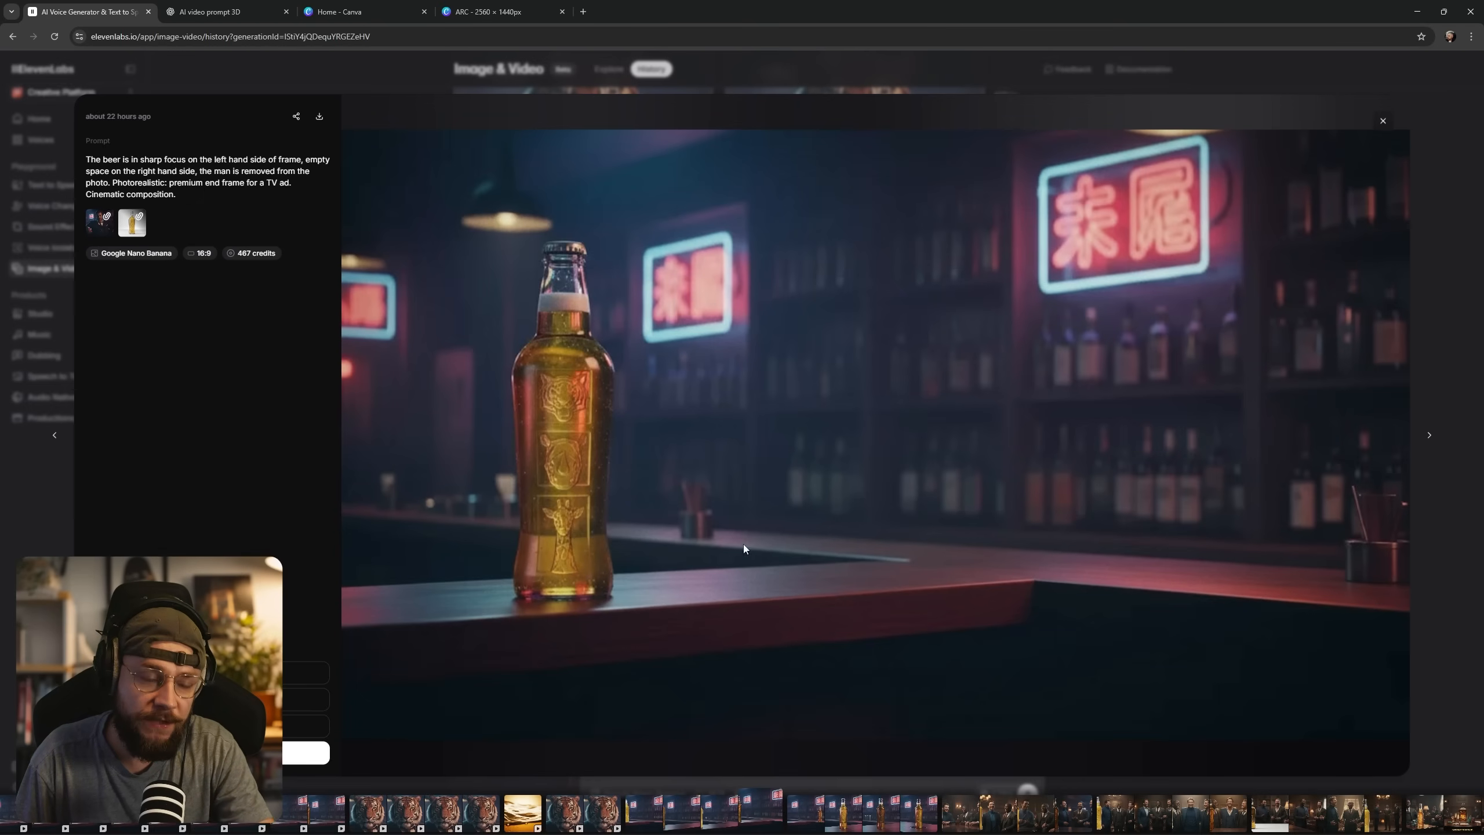
{"action": "left_click", "coordinate": [1382, 120]}
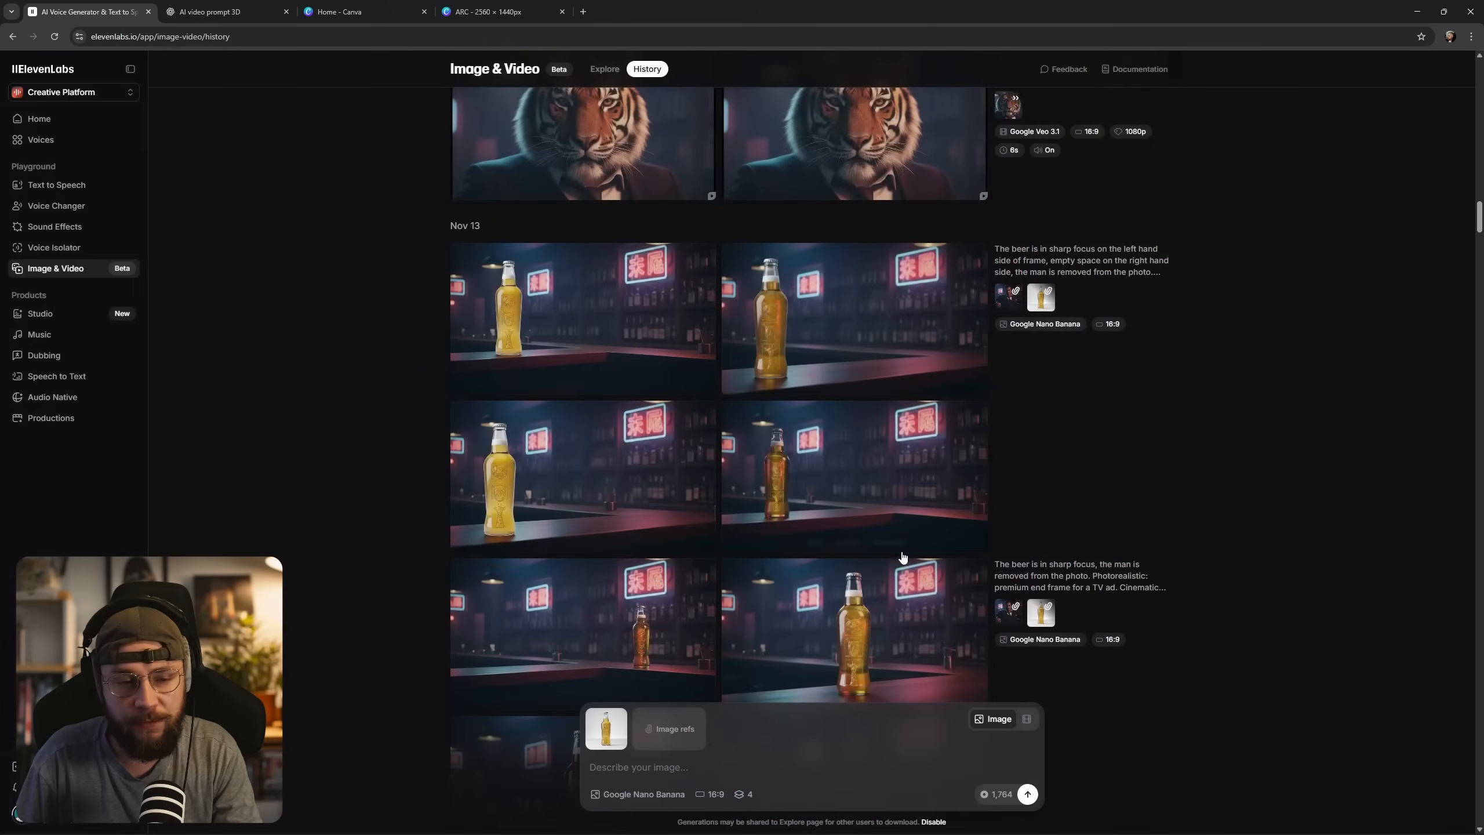
Review the six-pack box generations and their prompts in the history, and open the newest Topaz-upscaled six-pack image at 2K.
{"action": "scroll", "coordinate": [903, 557], "scroll_direction": "up", "scroll_amount": 15}
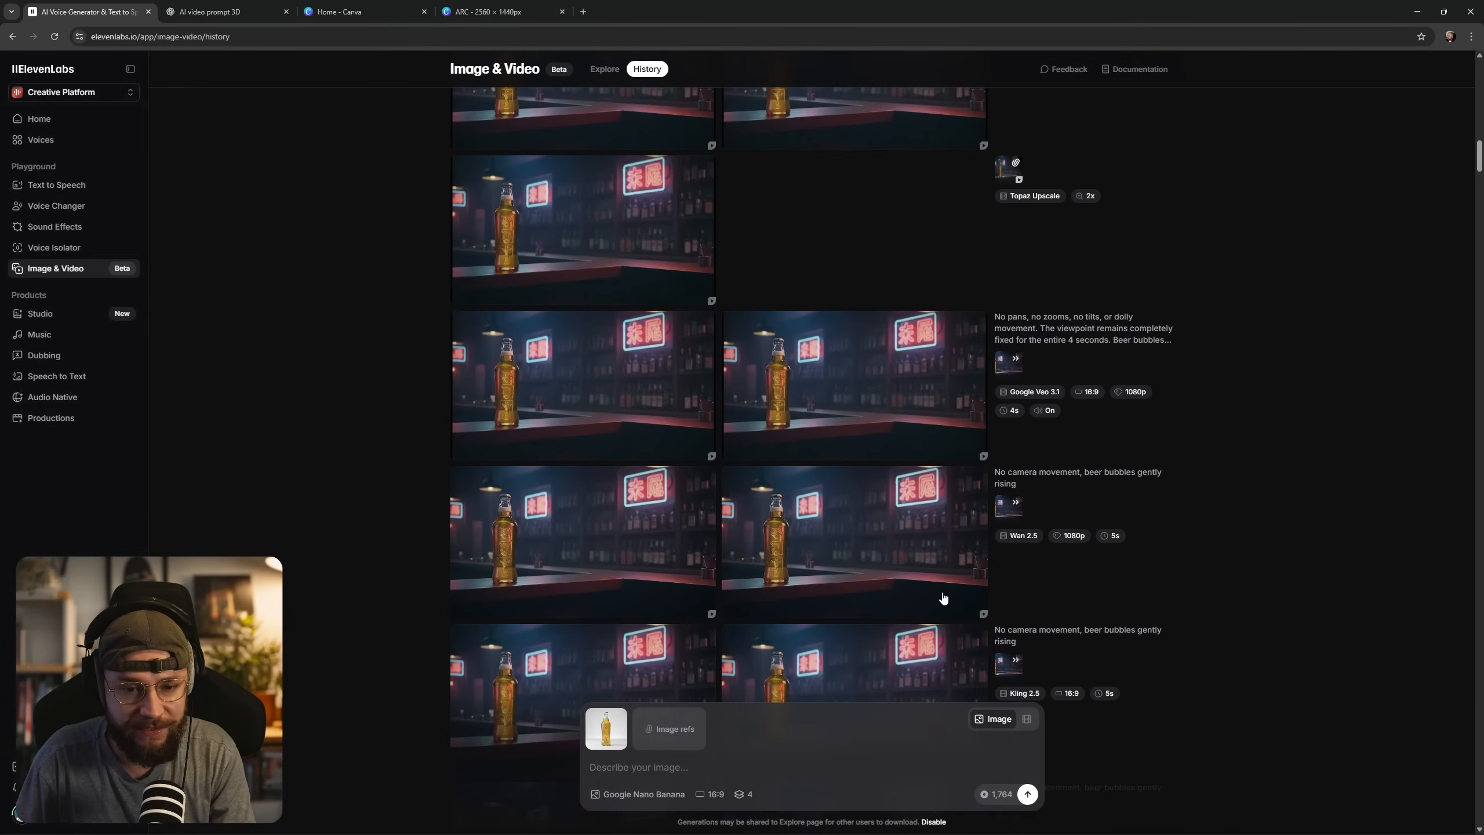
{"action": "scroll", "coordinate": [943, 598], "scroll_direction": "up", "scroll_amount": 10}
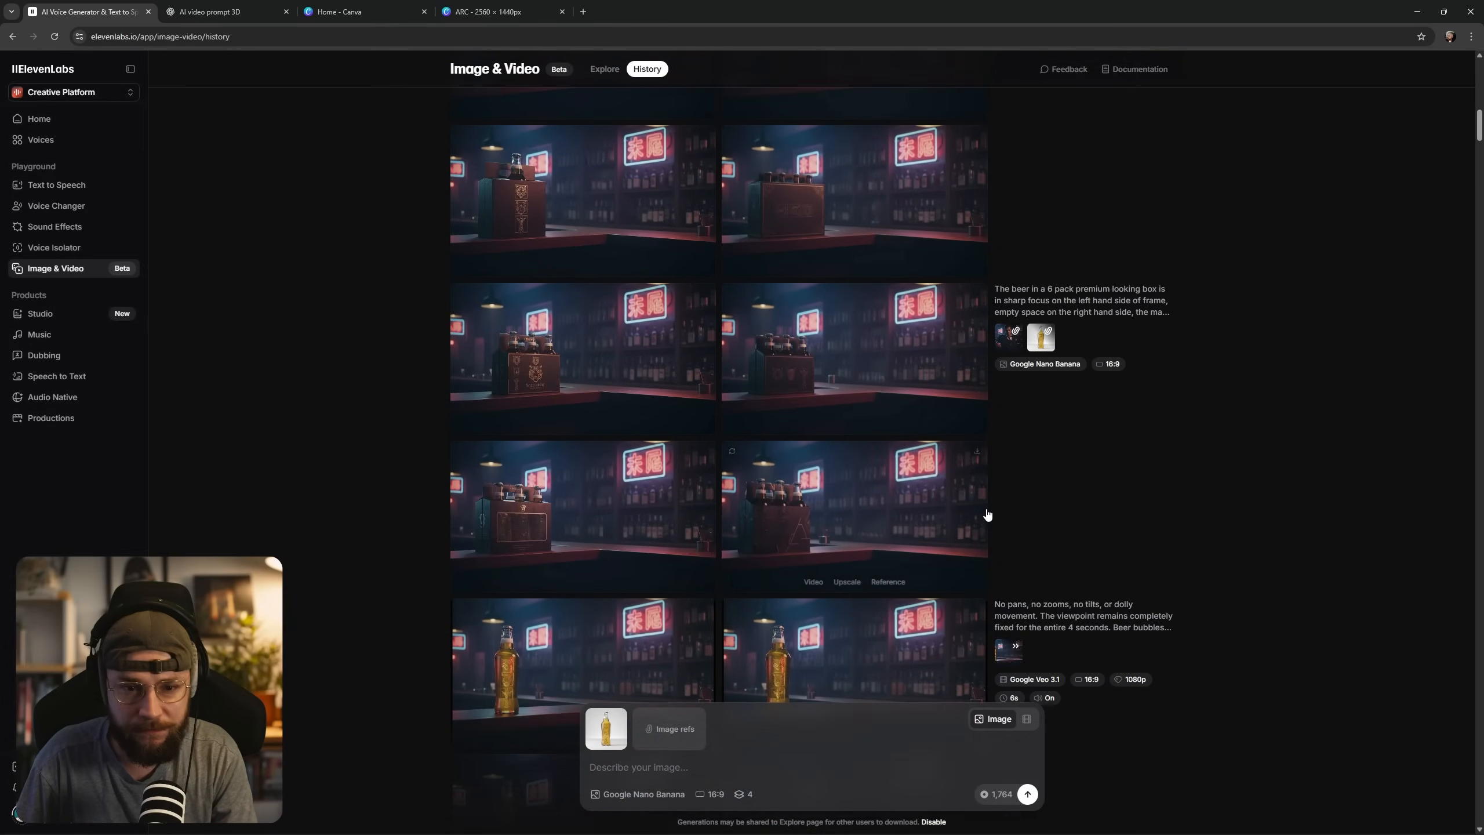
{"action": "mouse_move", "coordinate": [1080, 314]}
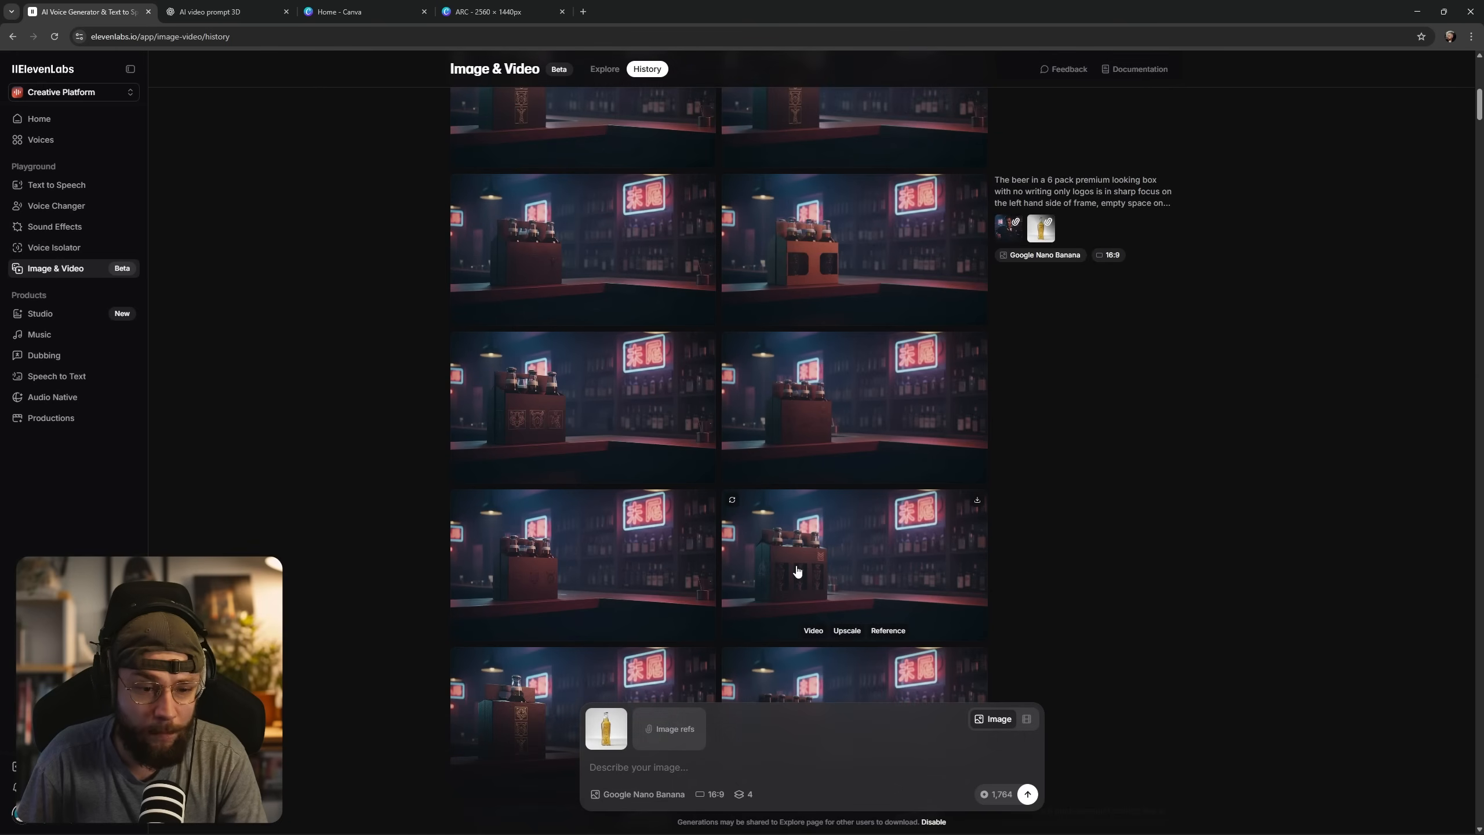
{"action": "scroll", "coordinate": [797, 575], "scroll_direction": "up", "scroll_amount": 7}
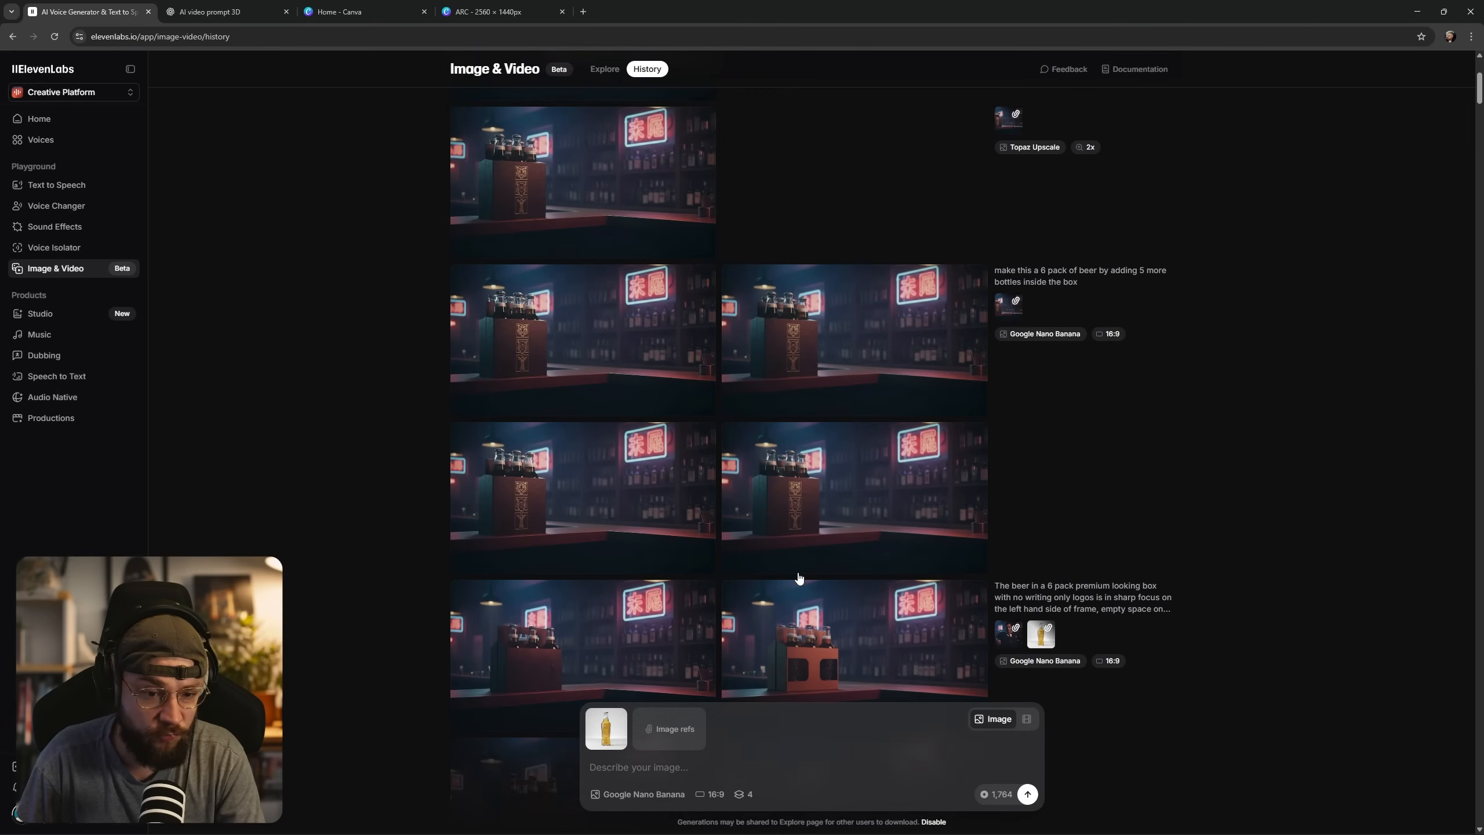
{"action": "scroll", "coordinate": [798, 577], "scroll_direction": "up", "scroll_amount": 5}
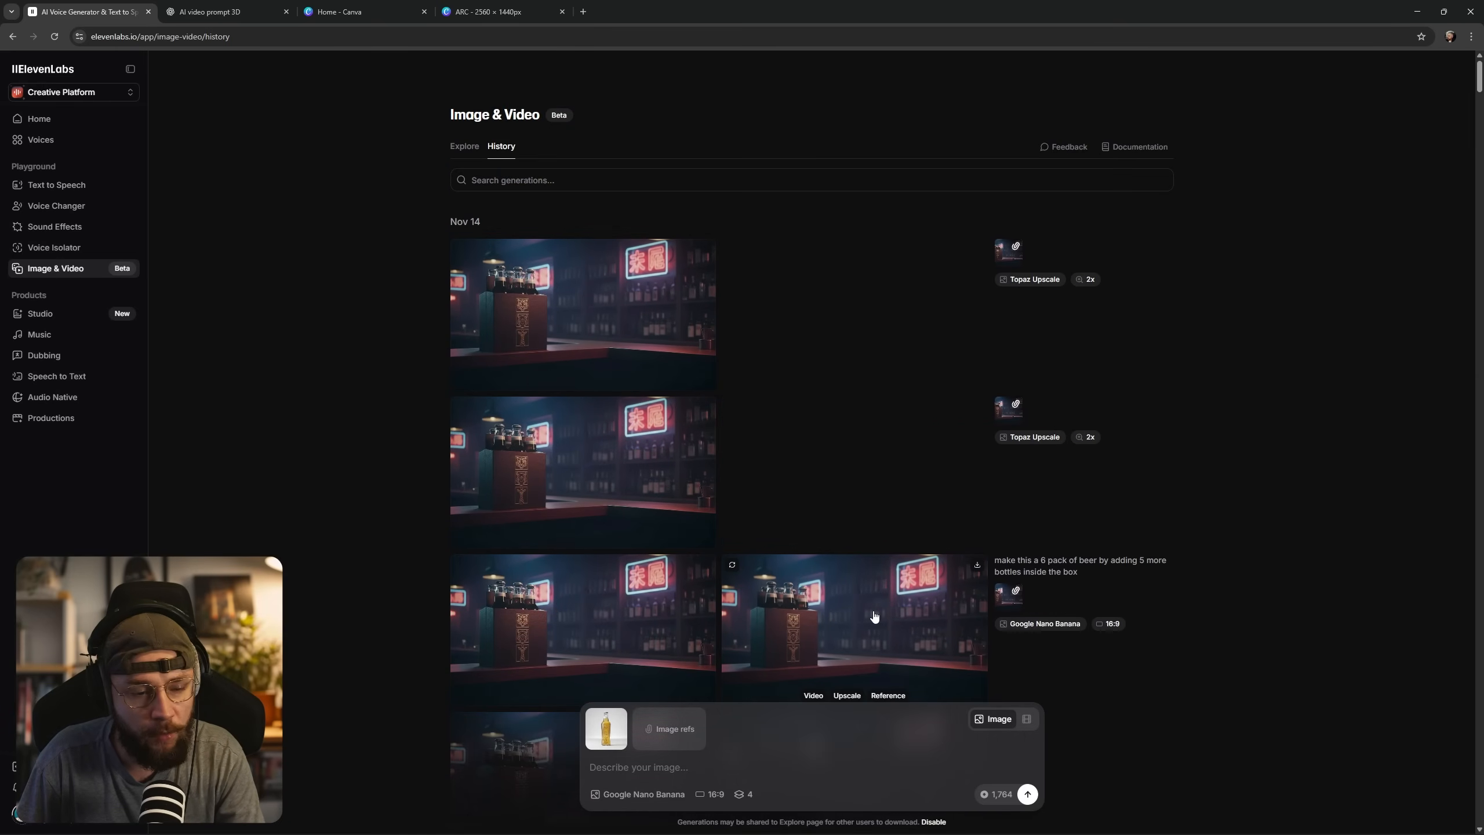
{"action": "left_click", "coordinate": [586, 306]}
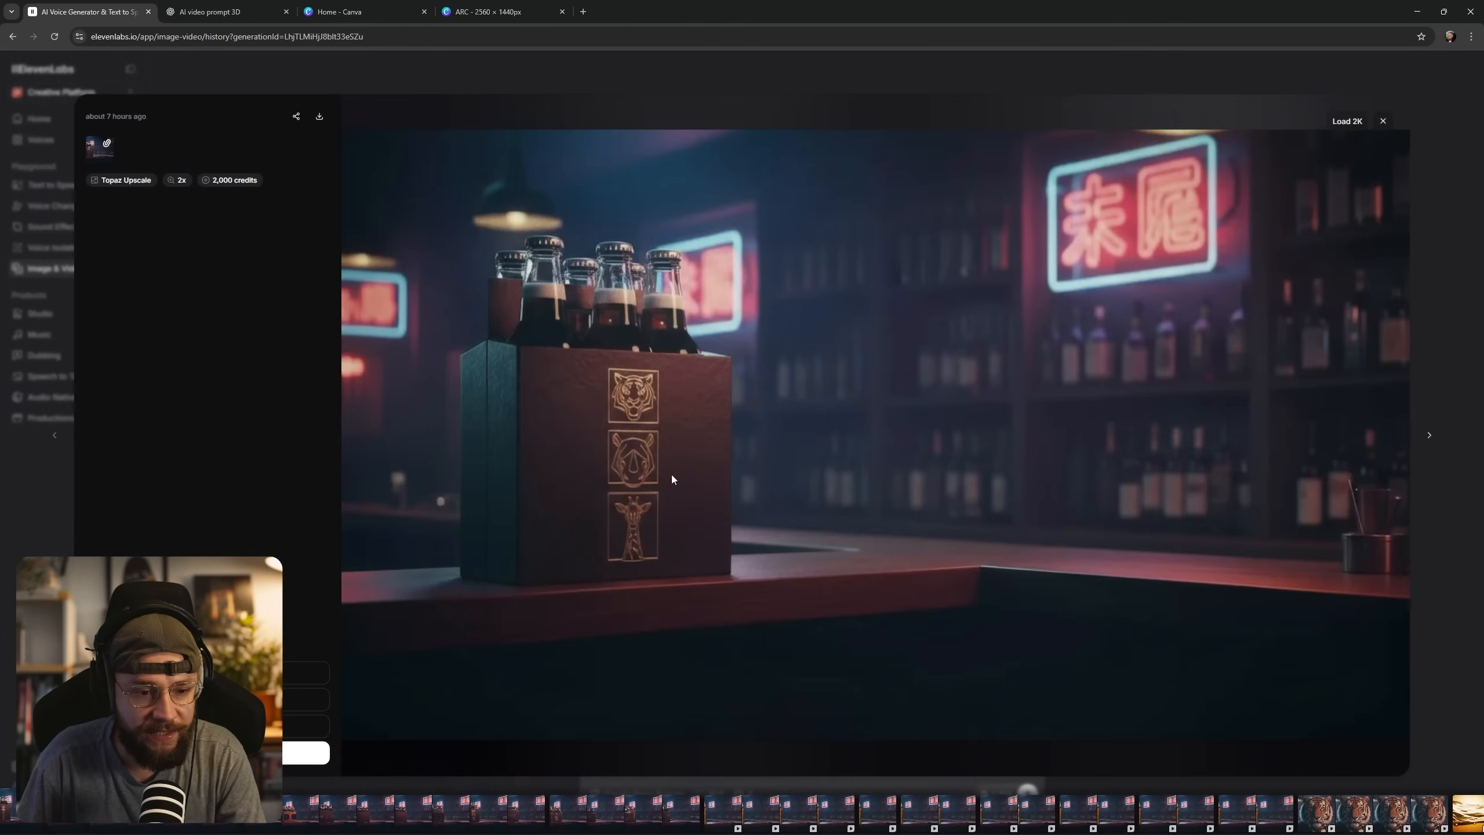
{"action": "left_click", "coordinate": [1341, 122]}
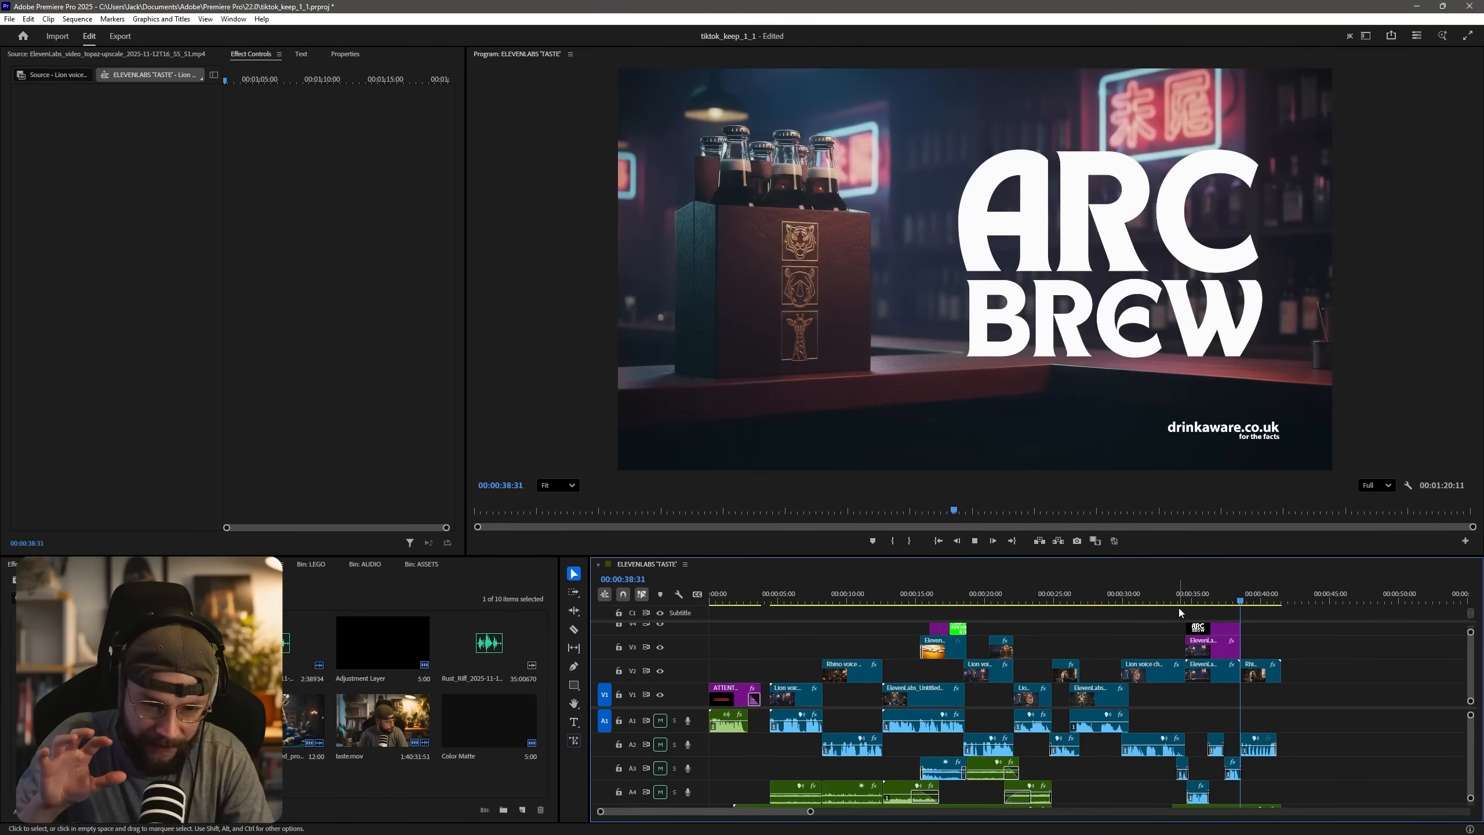
In Premiere Pro, play the ARC BREW end frame through to the closing rhino shot and stop there.
{"action": "key", "text": "space"}
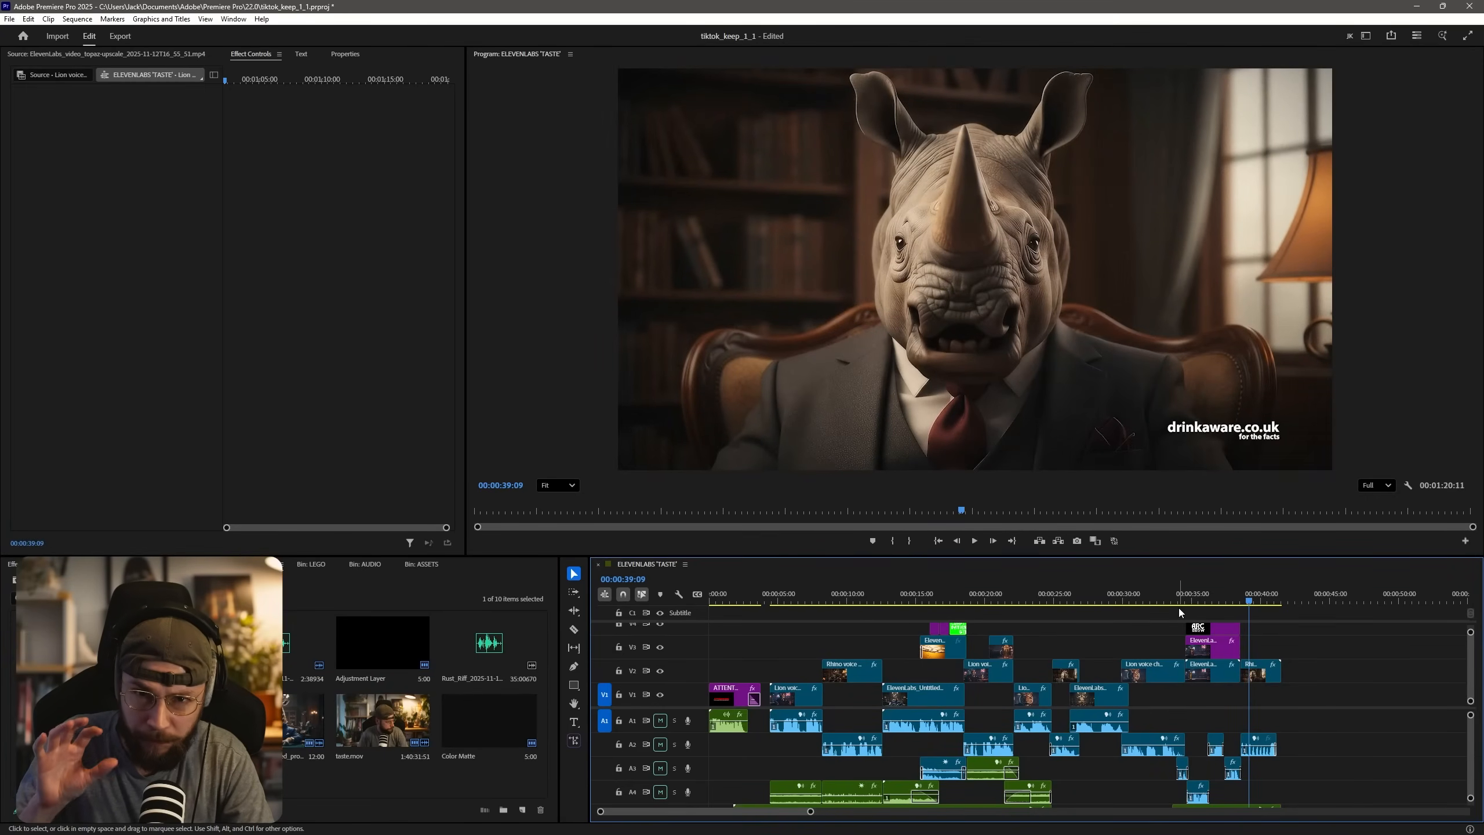
Play a stretch of the closing rhino shot, and magnify the ARC BREW end frame at 00:00:35:11 to inspect its film grain.
{"action": "left_click", "coordinate": [1194, 600]}
{"action": "key", "text": "space"}
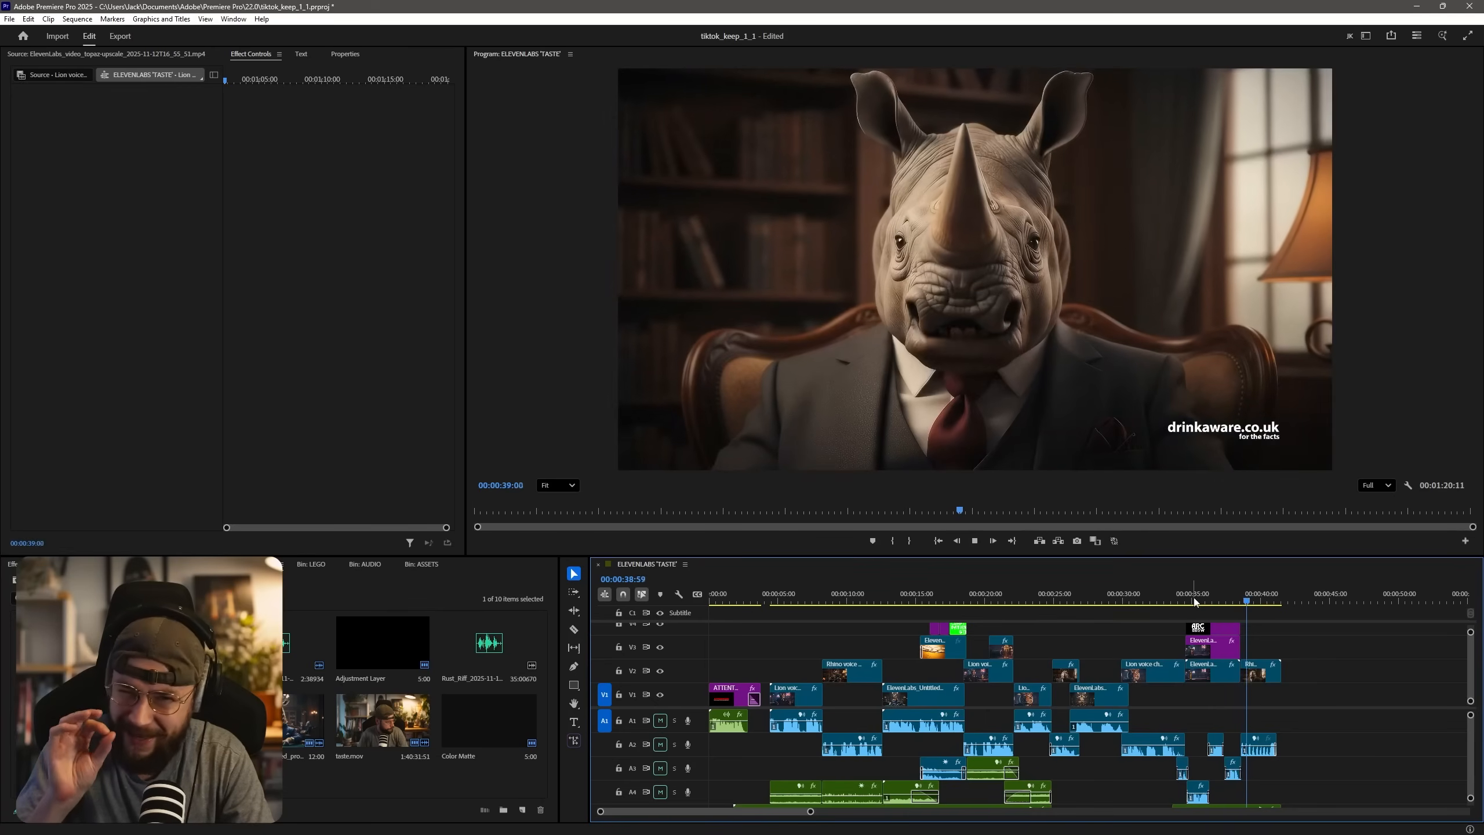
{"action": "key", "text": "space"}
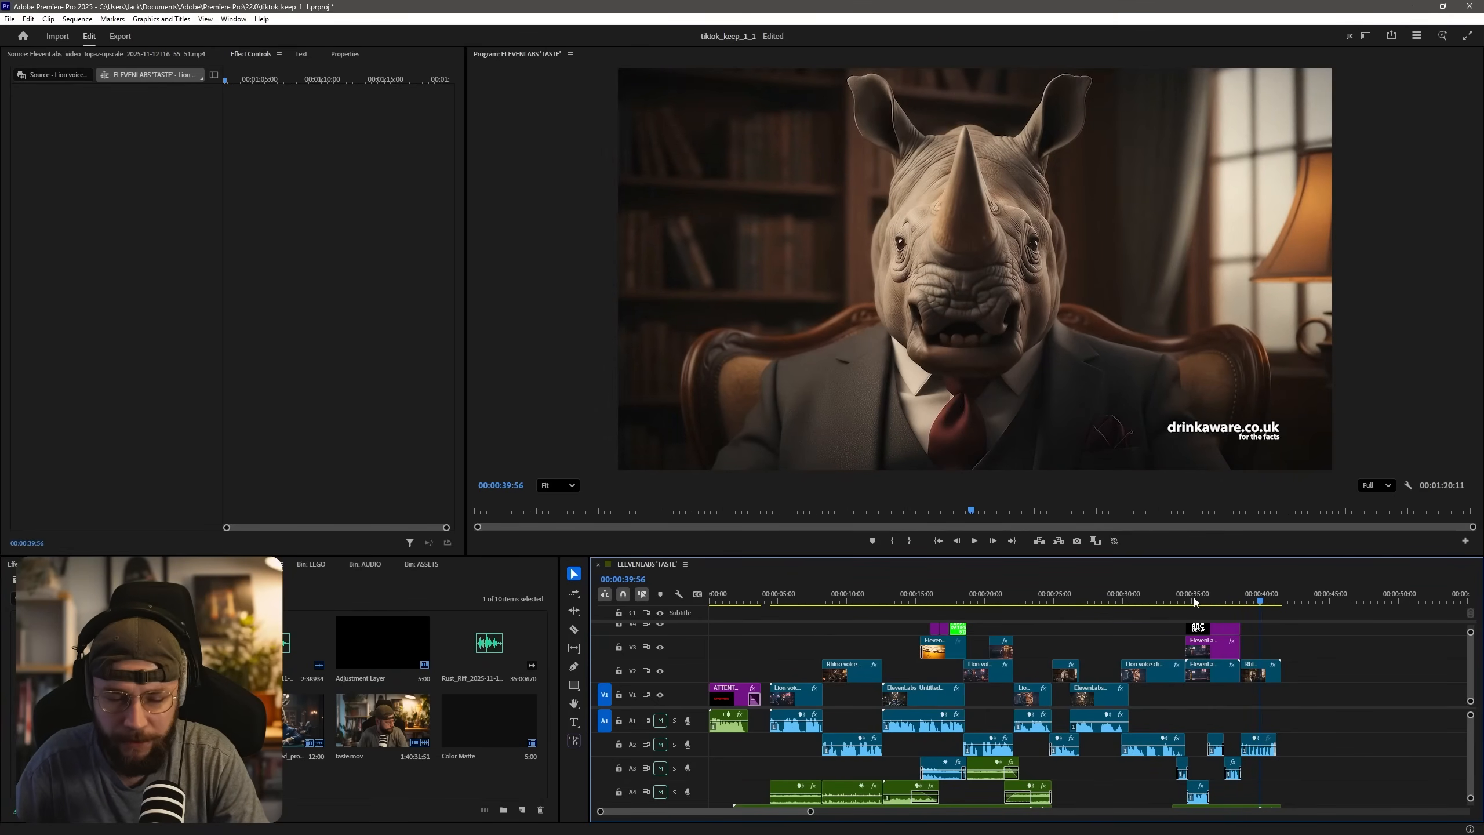
{"action": "scroll", "coordinate": [1225, 651], "scroll_direction": "up", "scroll_amount": 3}
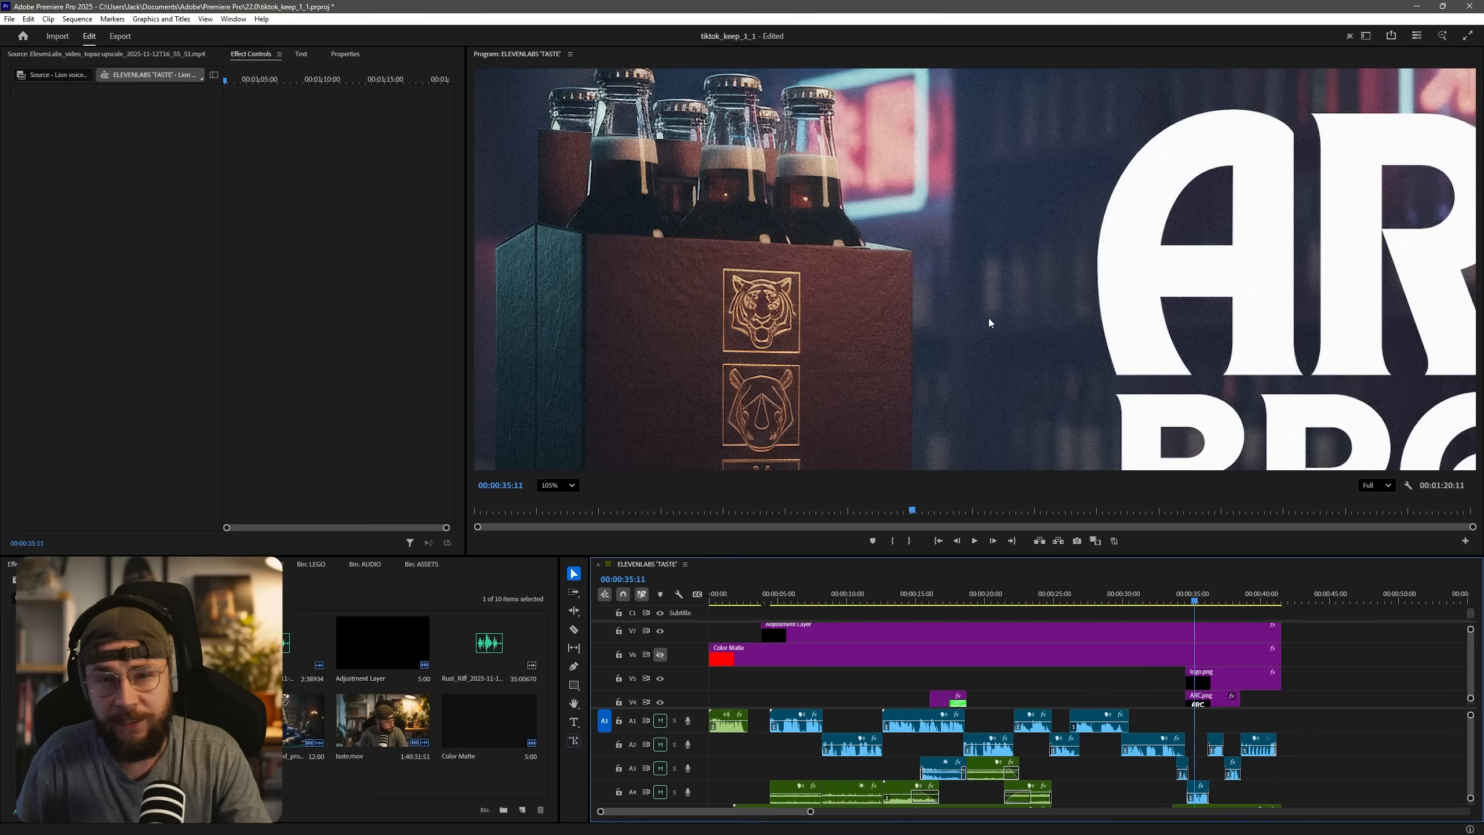
{"action": "scroll", "coordinate": [989, 319], "scroll_direction": "up", "scroll_amount": 5}
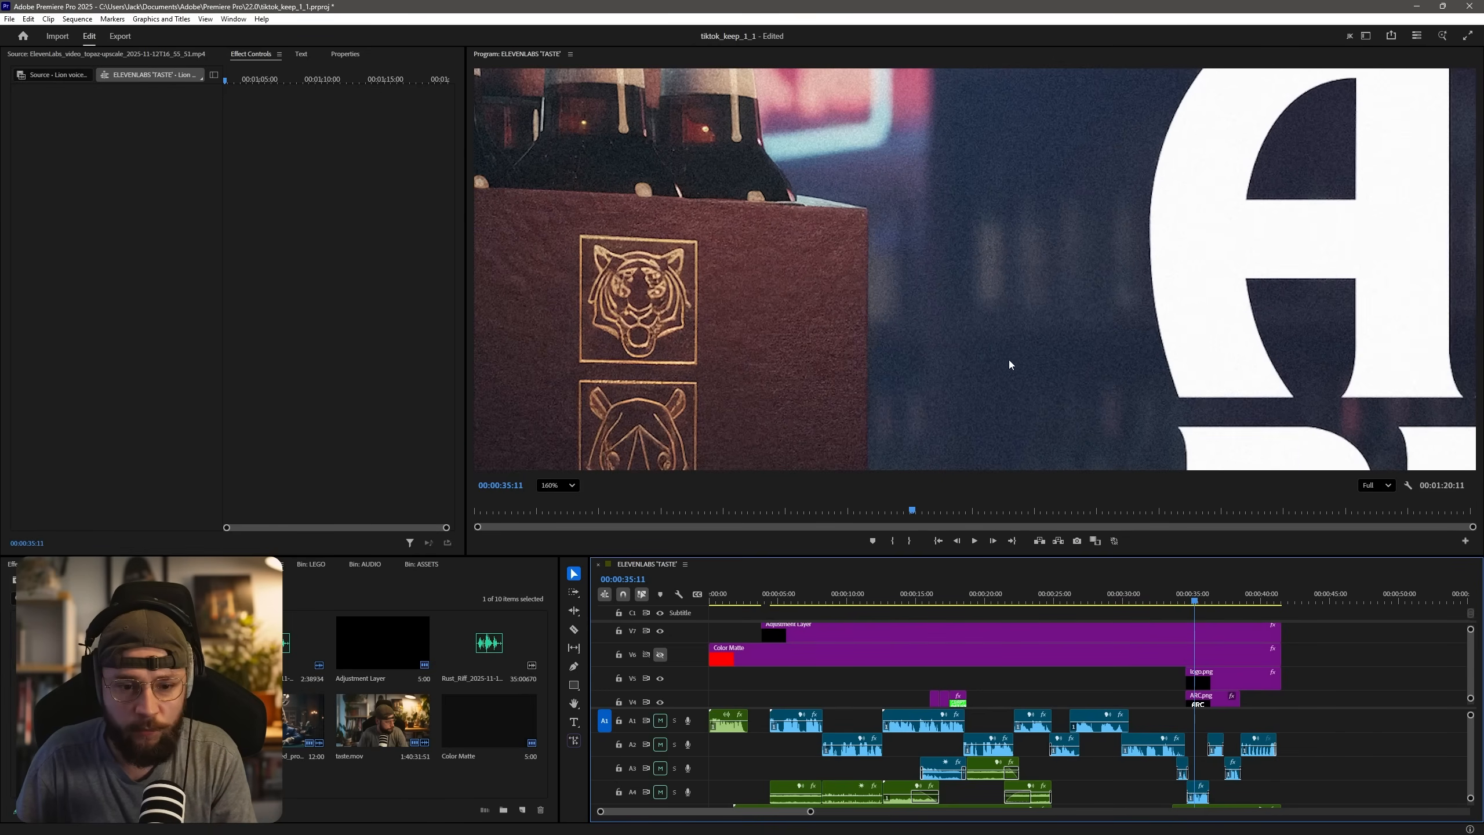
{"action": "scroll", "coordinate": [1045, 378], "scroll_direction": "up", "scroll_amount": 2}
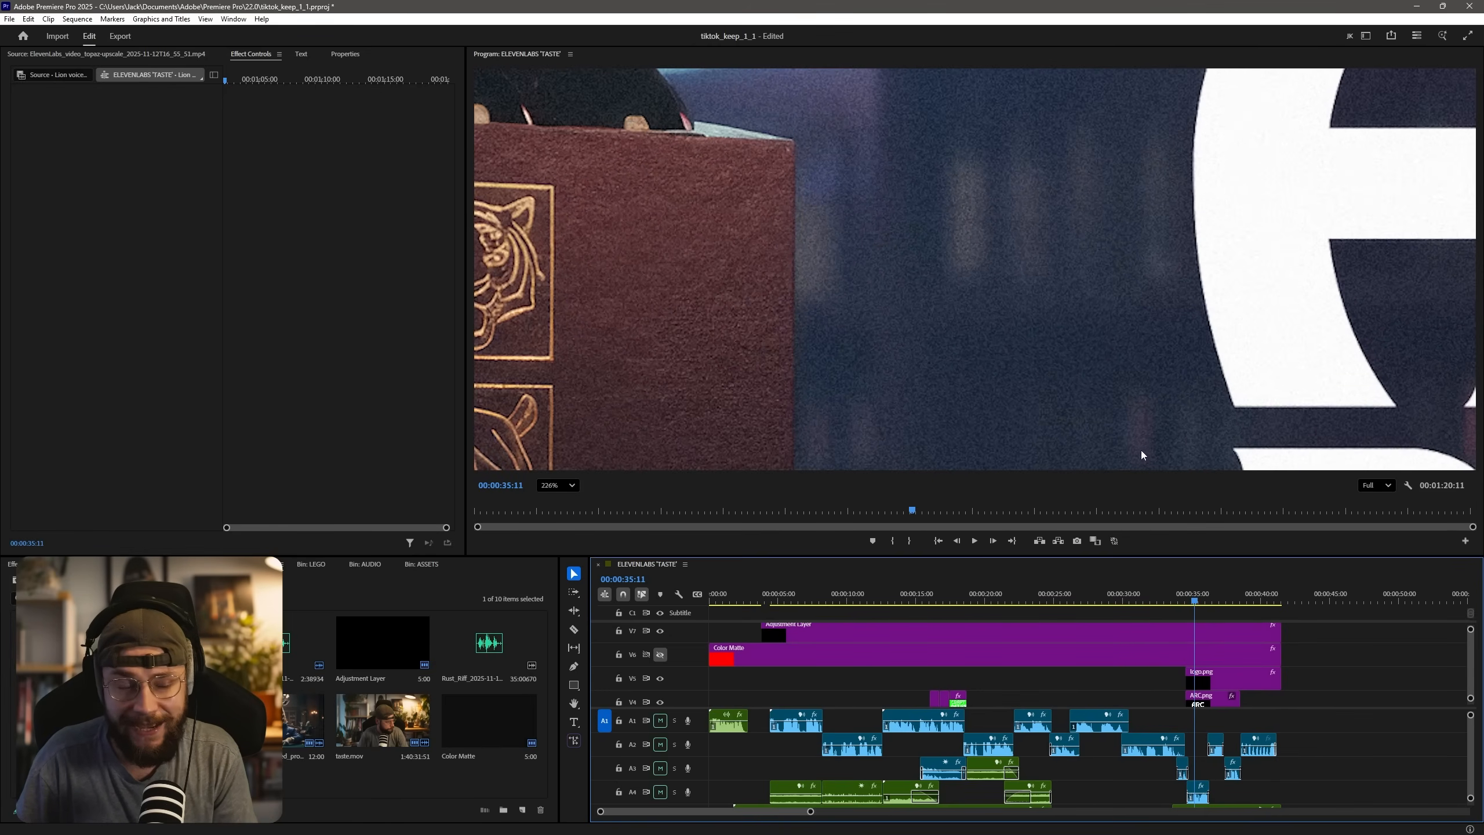
Go to the tiger close-up at 00:00:31:19 and magnify the preview on the blurred lamp to inspect the grain.
{"action": "left_click", "coordinate": [1140, 598]}
{"action": "scroll", "coordinate": [906, 385], "scroll_direction": "down", "scroll_amount": 3}
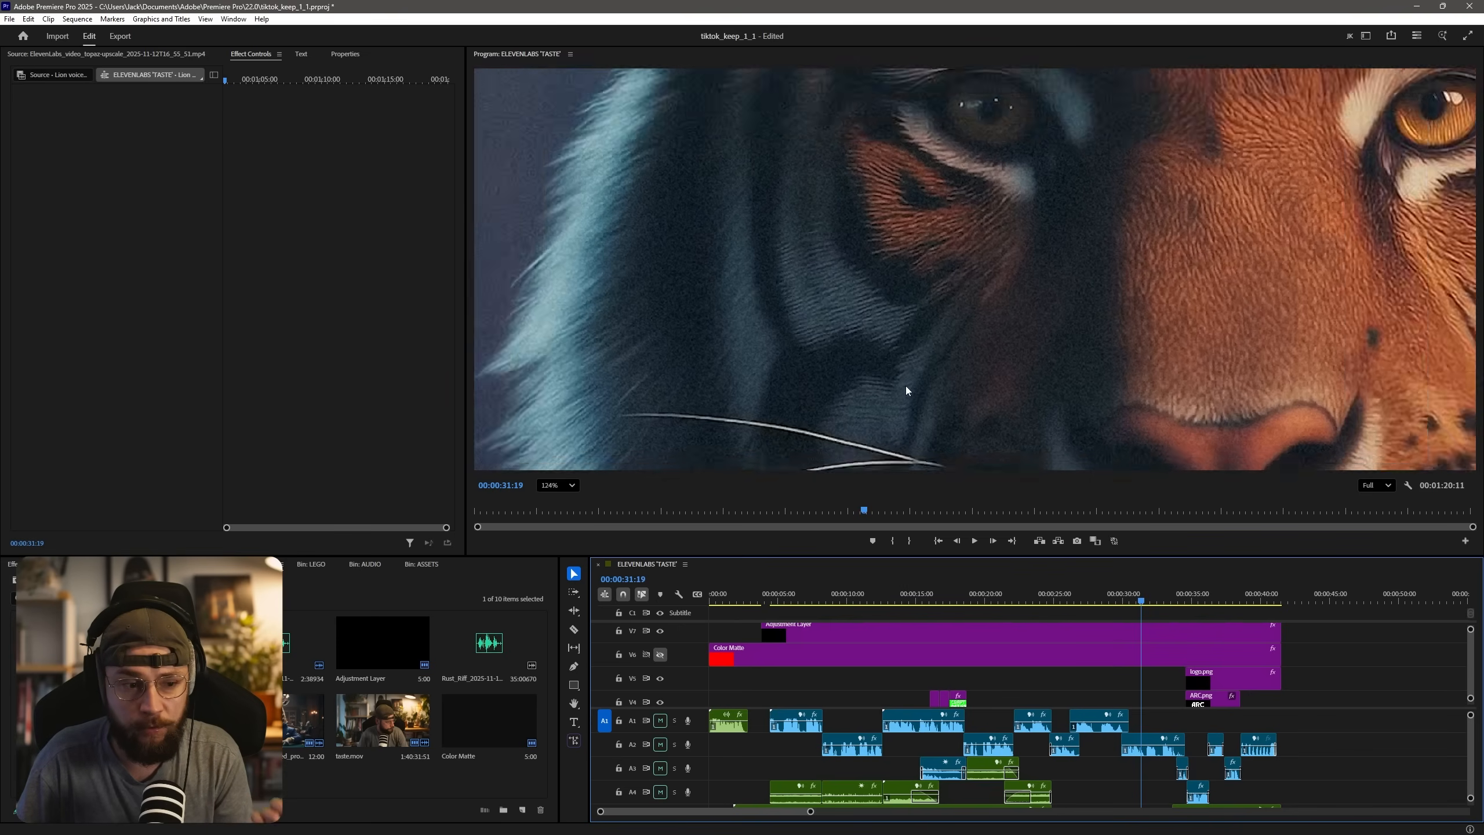
{"action": "scroll", "coordinate": [905, 386], "scroll_direction": "down", "scroll_amount": 5}
{"action": "scroll", "coordinate": [707, 308], "scroll_direction": "up", "scroll_amount": 5}
{"action": "scroll", "coordinate": [686, 211], "scroll_direction": "down", "scroll_amount": 4}
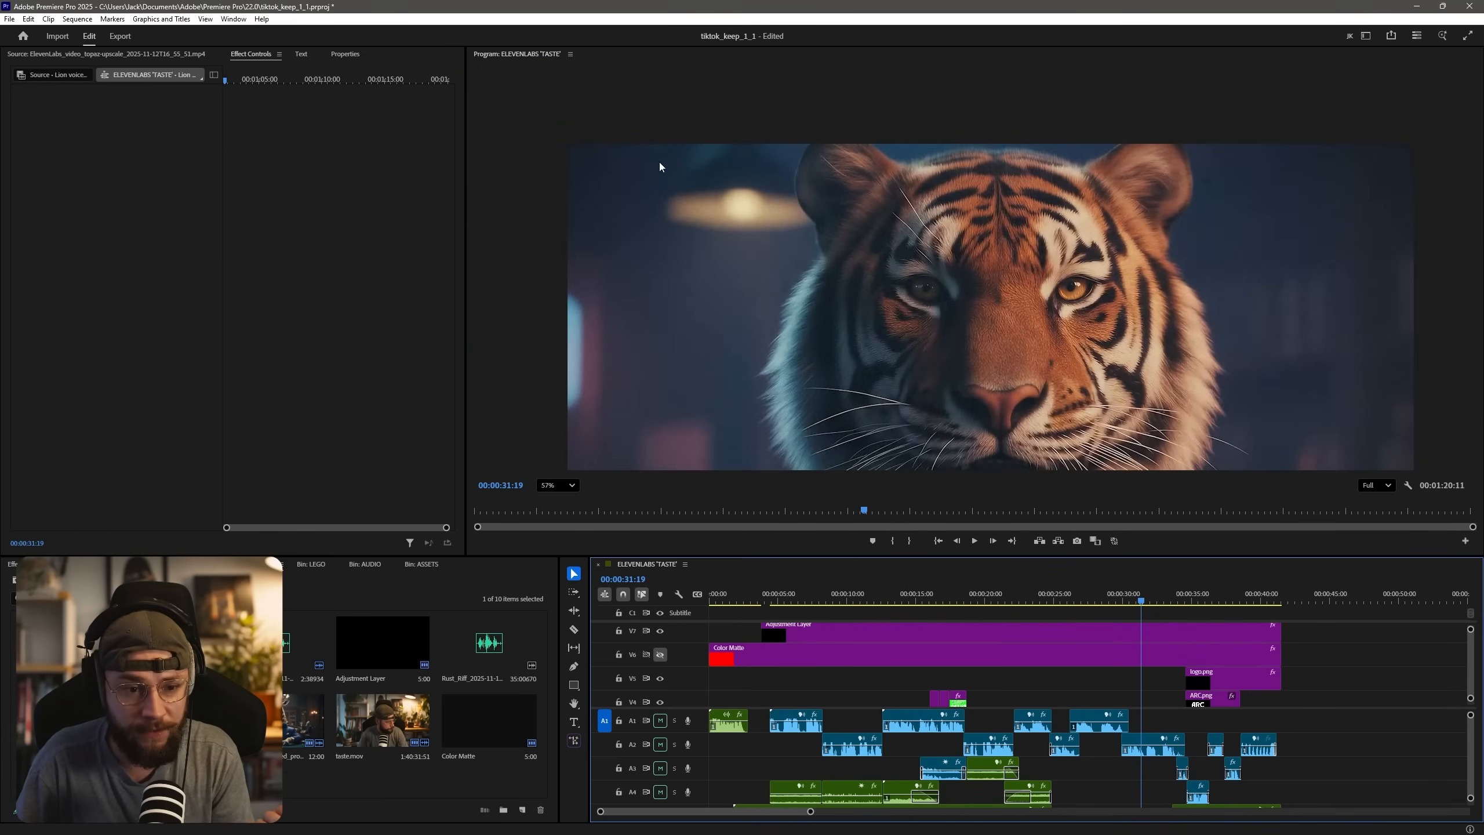
{"action": "scroll", "coordinate": [792, 289], "scroll_direction": "up", "scroll_amount": 5}
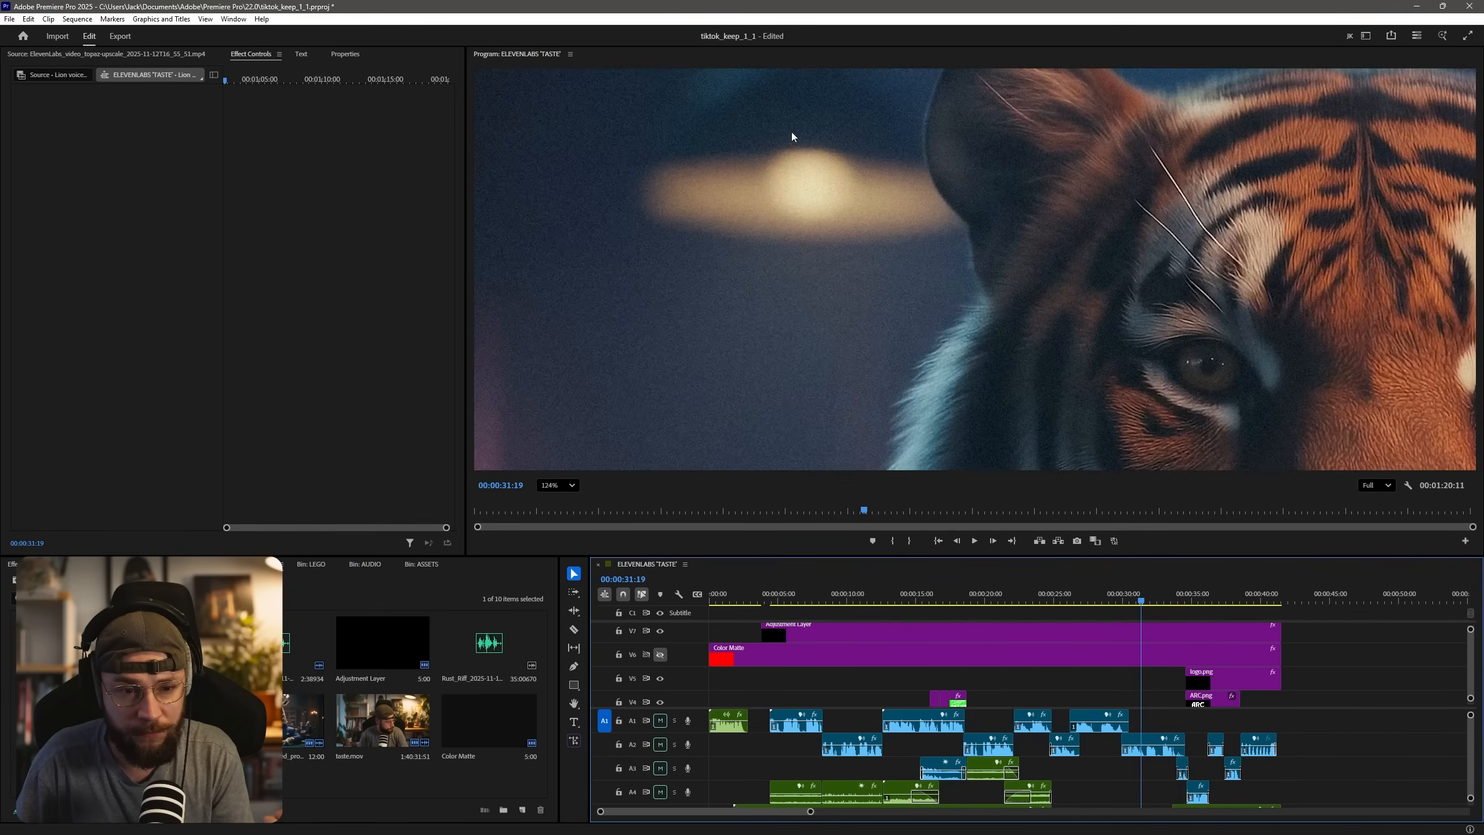
{"action": "scroll", "coordinate": [791, 134], "scroll_direction": "up", "scroll_amount": 4}
Hide and show the adjustment layer track to compare the tiger shot's grain, and set the preview zoom to Fit.
{"action": "left_click", "coordinate": [660, 631]}
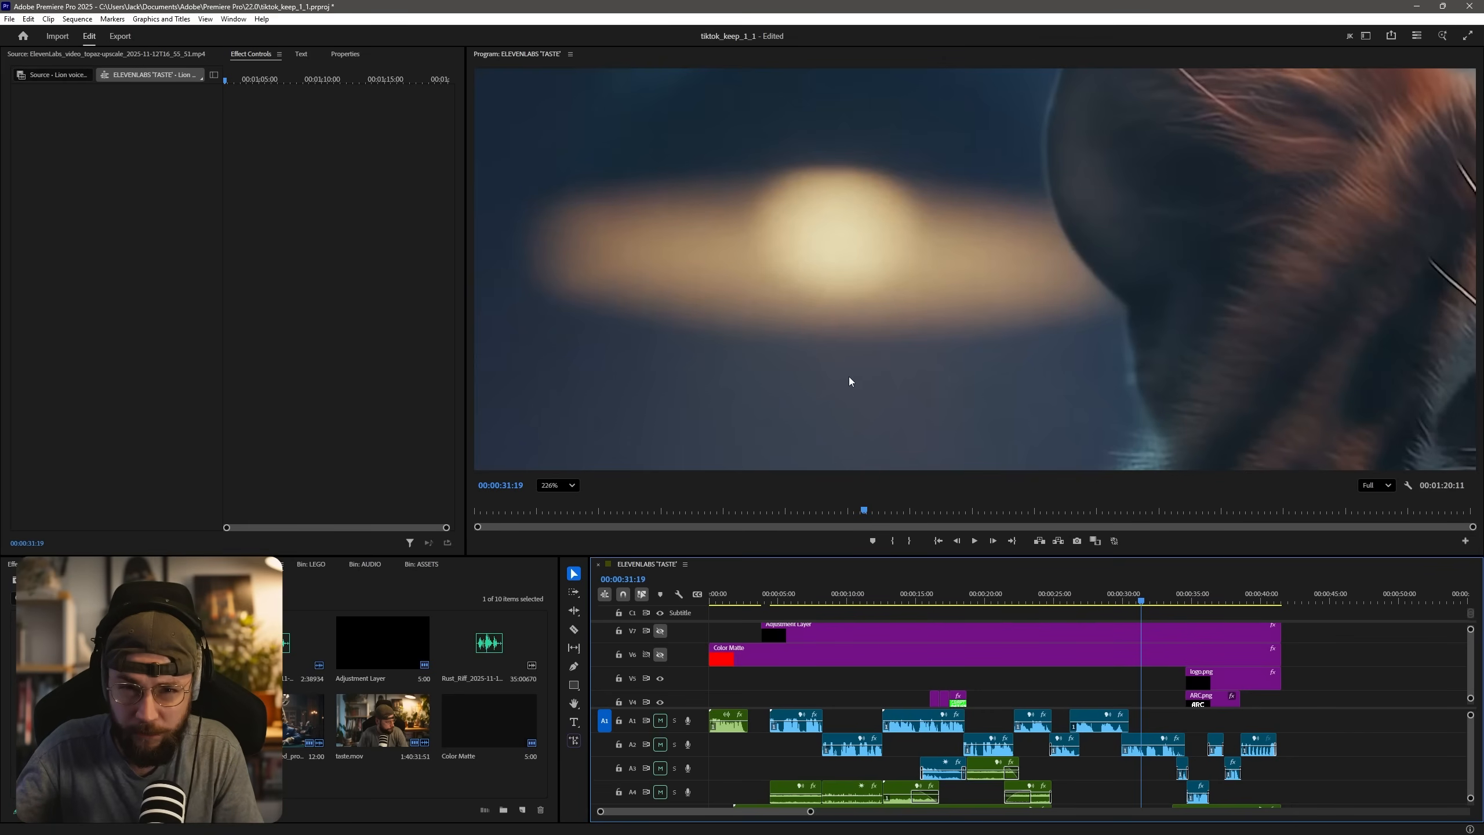
{"action": "left_click", "coordinate": [660, 630]}
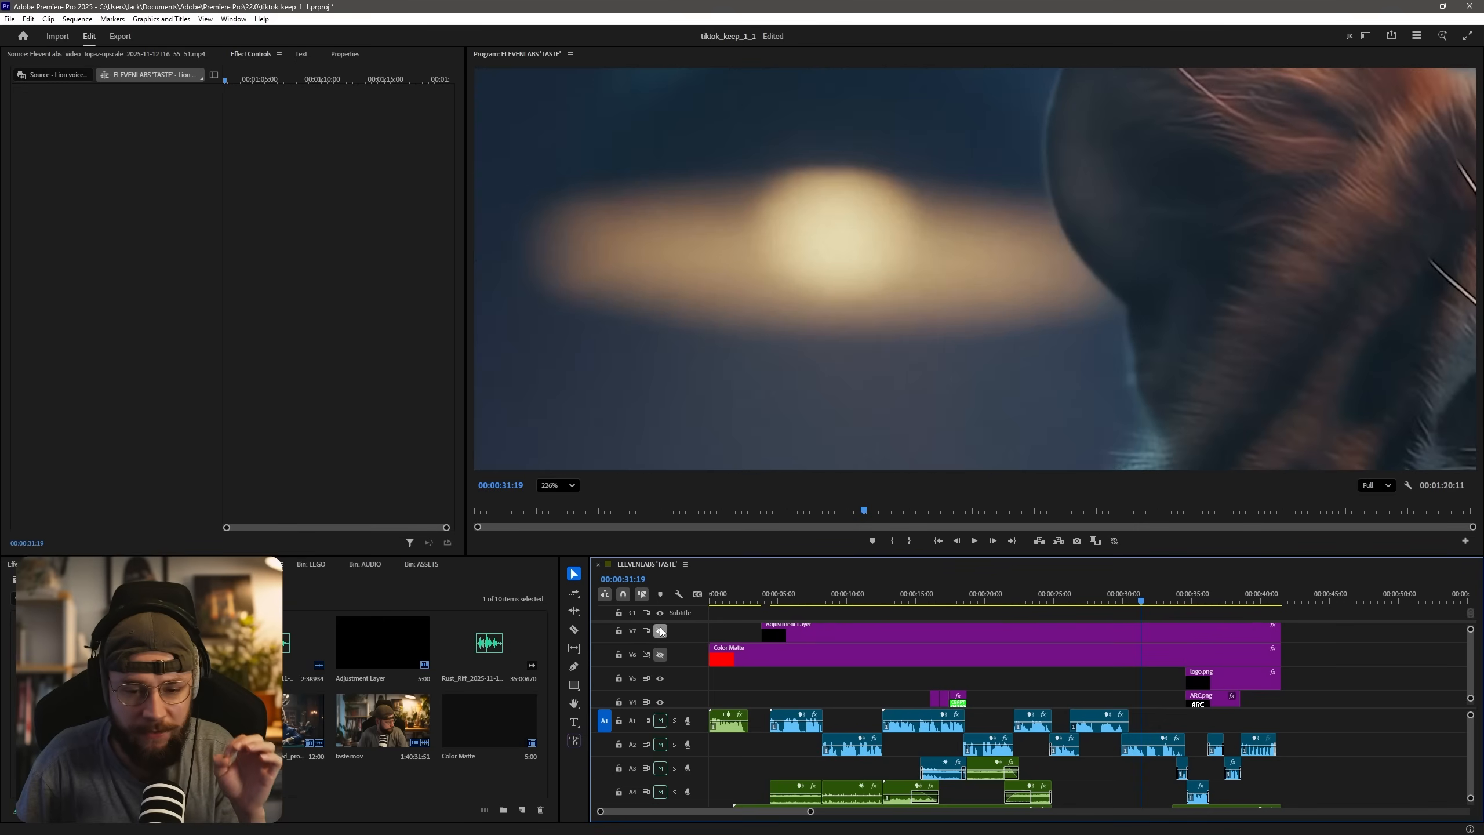
{"action": "left_click", "coordinate": [559, 486]}
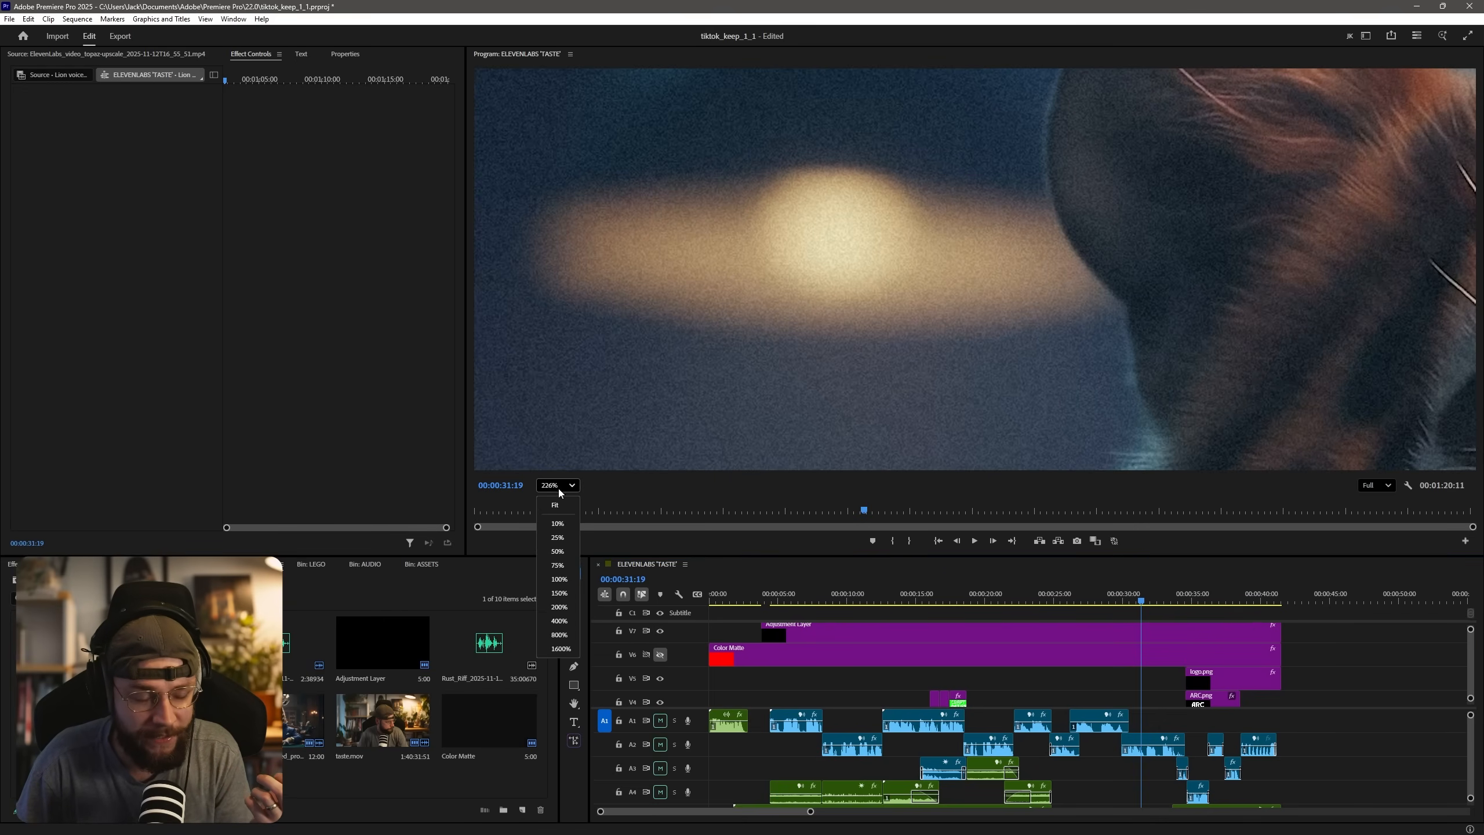
{"action": "left_click", "coordinate": [555, 505]}
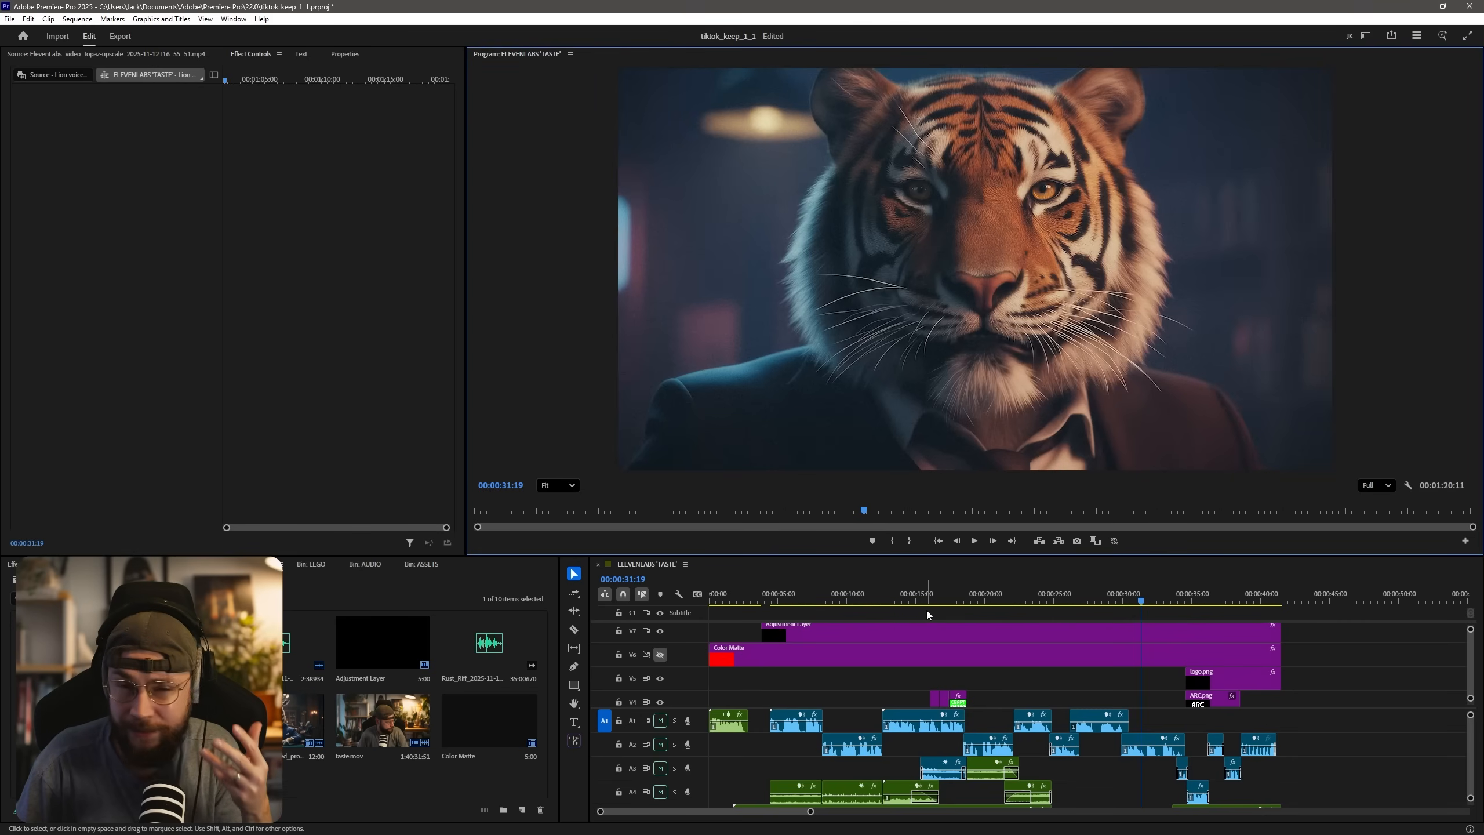
Play from the ARC BREW end frame at 00:00:35:49 into the closing rhino shot, and magnify the rhino in the preview.
{"action": "left_click", "coordinate": [1204, 602]}
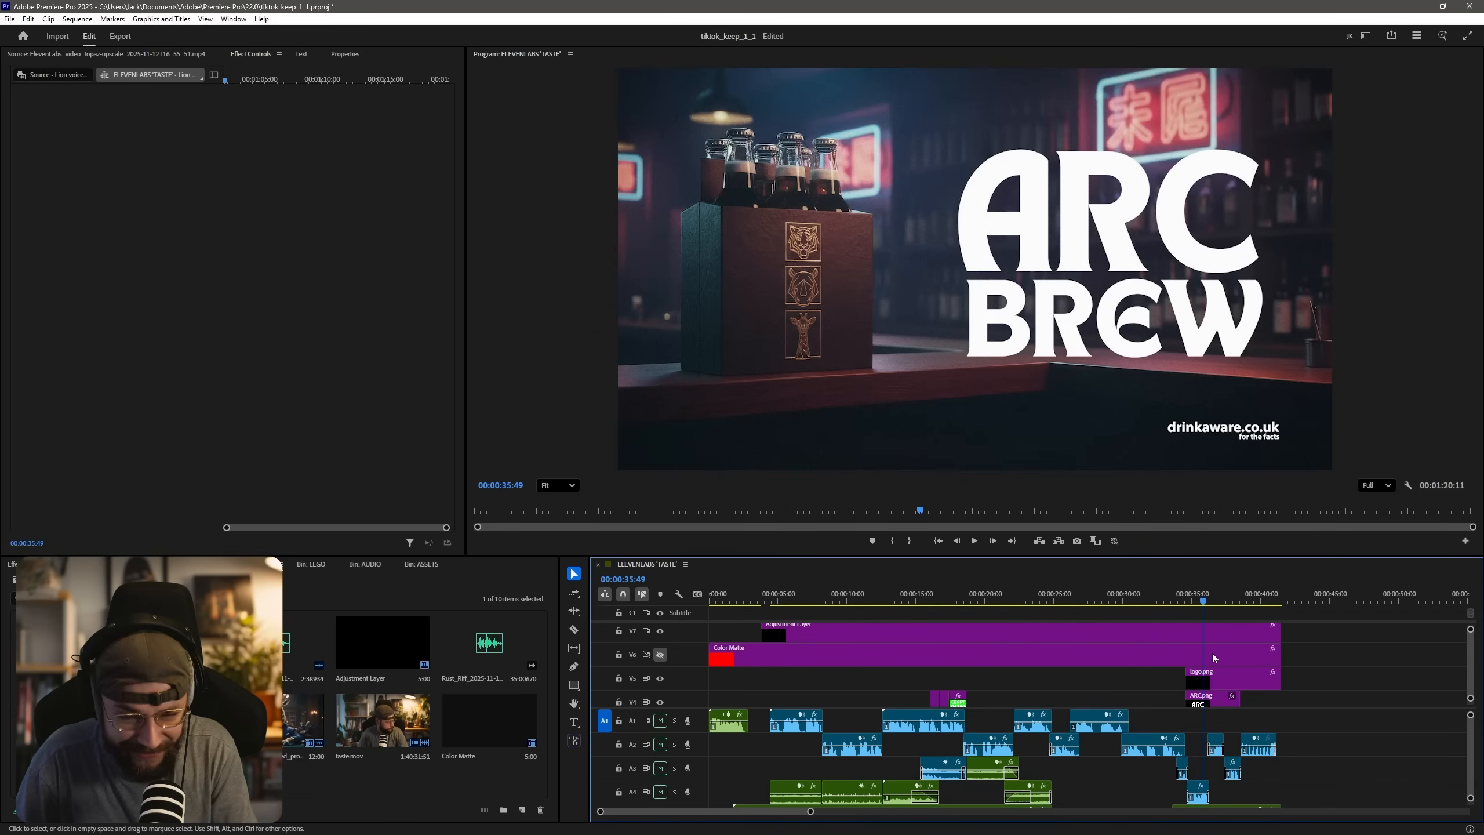
{"action": "scroll", "coordinate": [1213, 662], "scroll_direction": "down", "scroll_amount": 3}
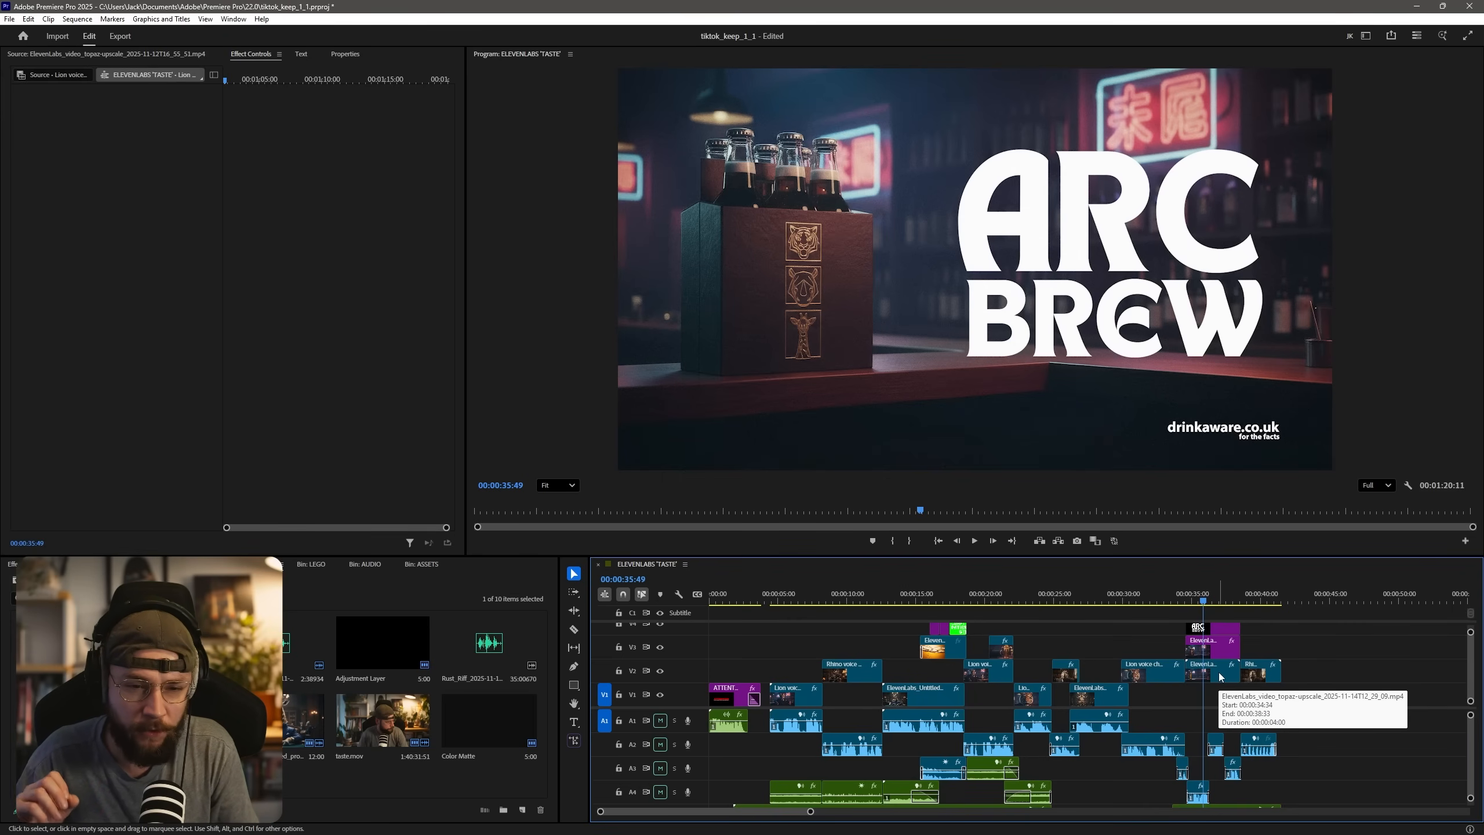
{"action": "key", "text": "space"}
{"action": "scroll", "coordinate": [893, 314], "scroll_direction": "up", "scroll_amount": 5}
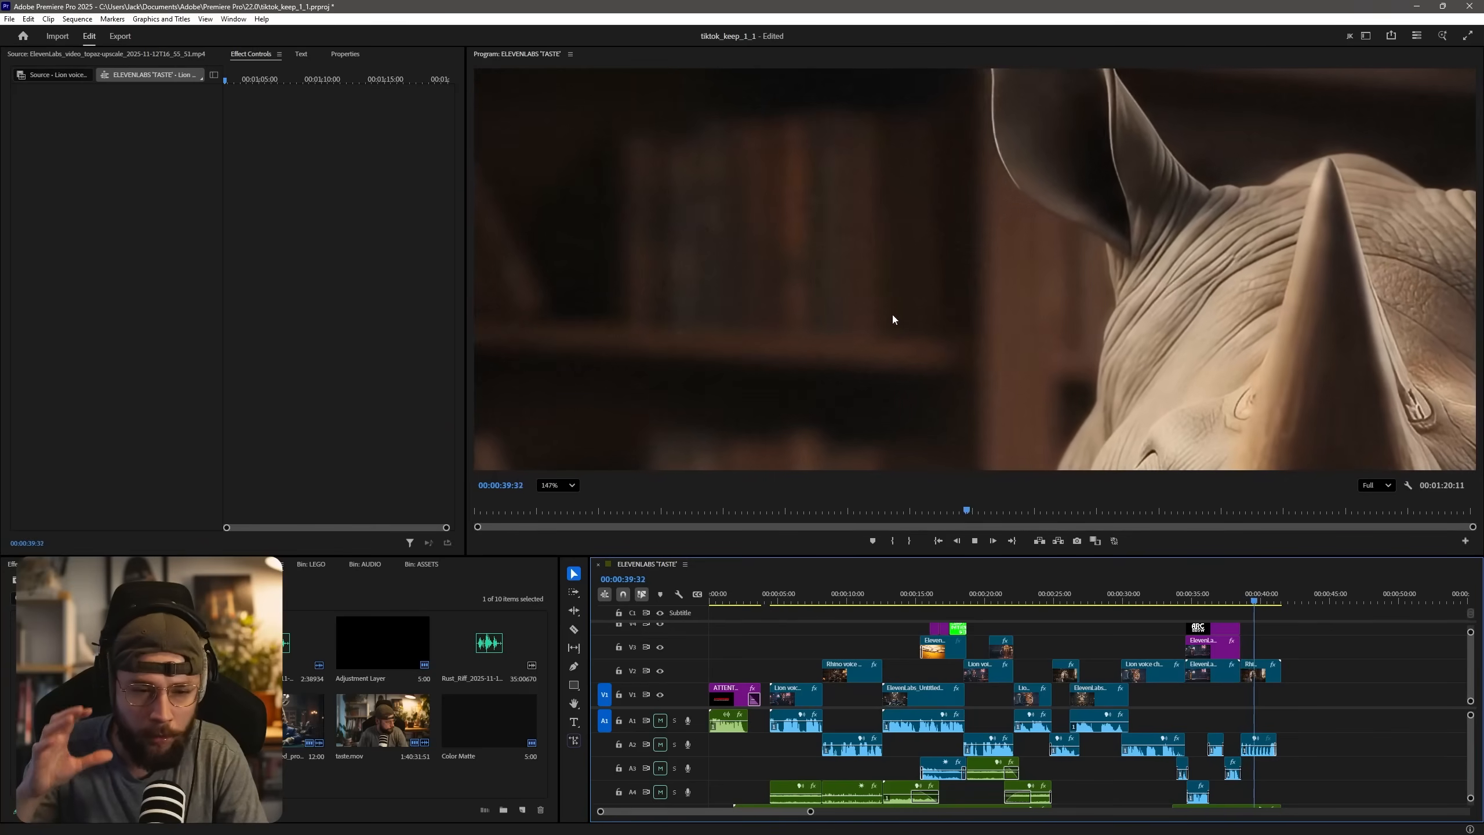
{"action": "key", "text": "space"}
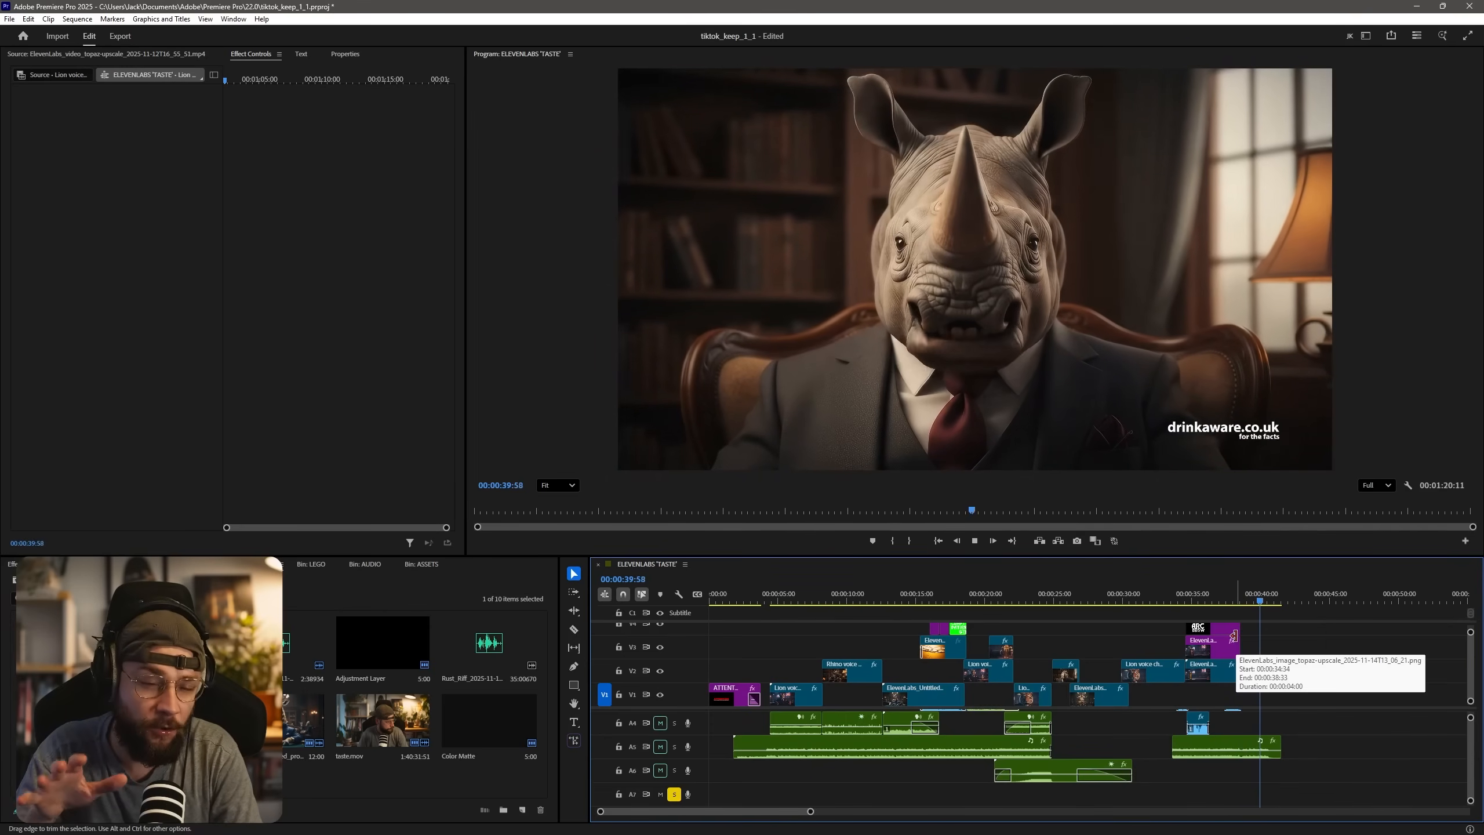
Play the closing rhino shot towards its end, and delete the leftover Lion voice changed.mp4 clip beyond the end of the advert.
{"action": "key", "text": "space"}
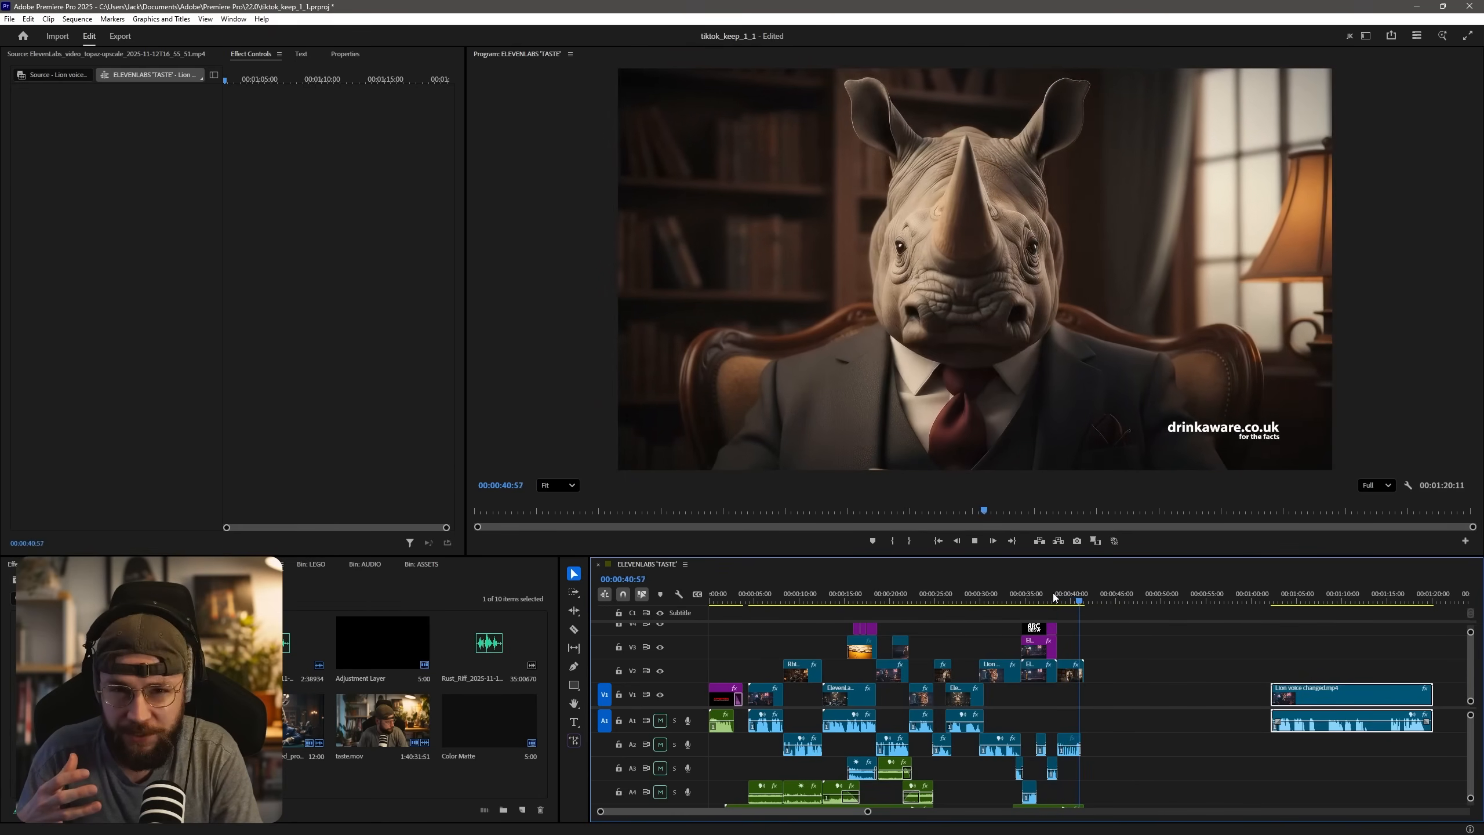
{"action": "key", "text": "space"}
{"action": "key", "text": "space"}
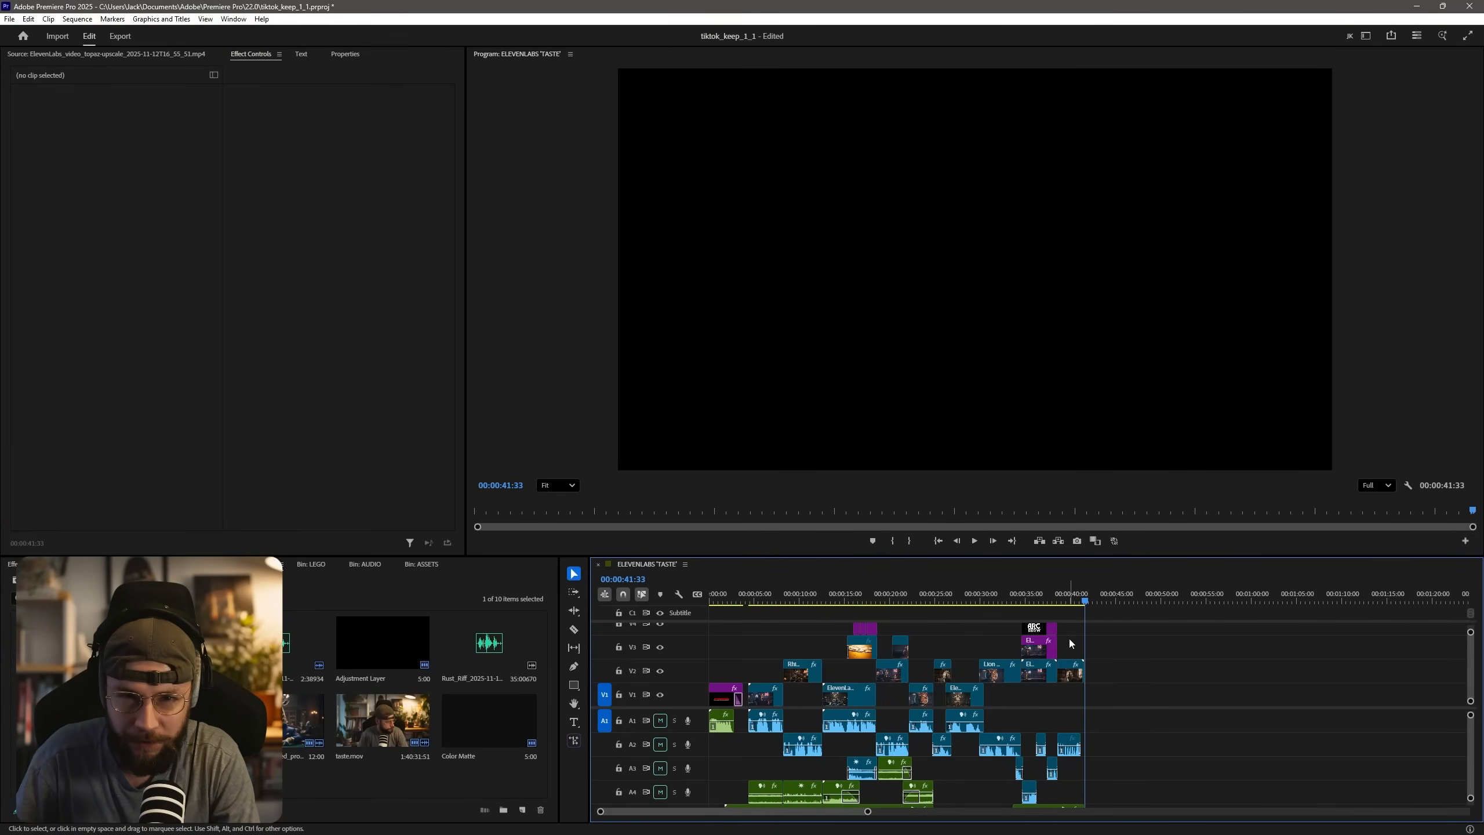
Return to the opening ATTENTION title, go to the tiger shot at 00:00:06:25, and mute the dialogue tracks A1 and A2.
{"action": "key", "text": "Home"}
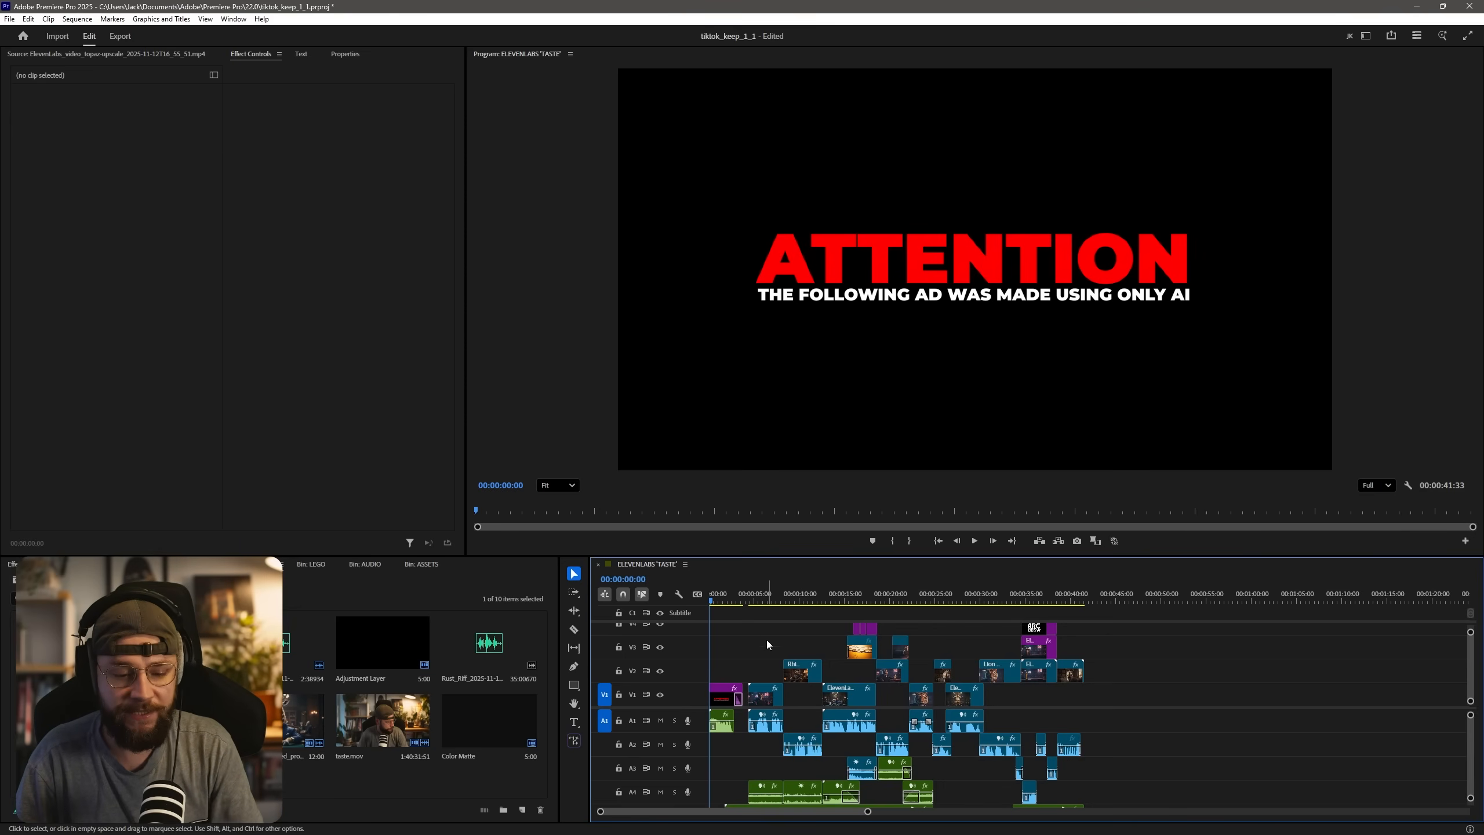
{"action": "left_click", "coordinate": [764, 598]}
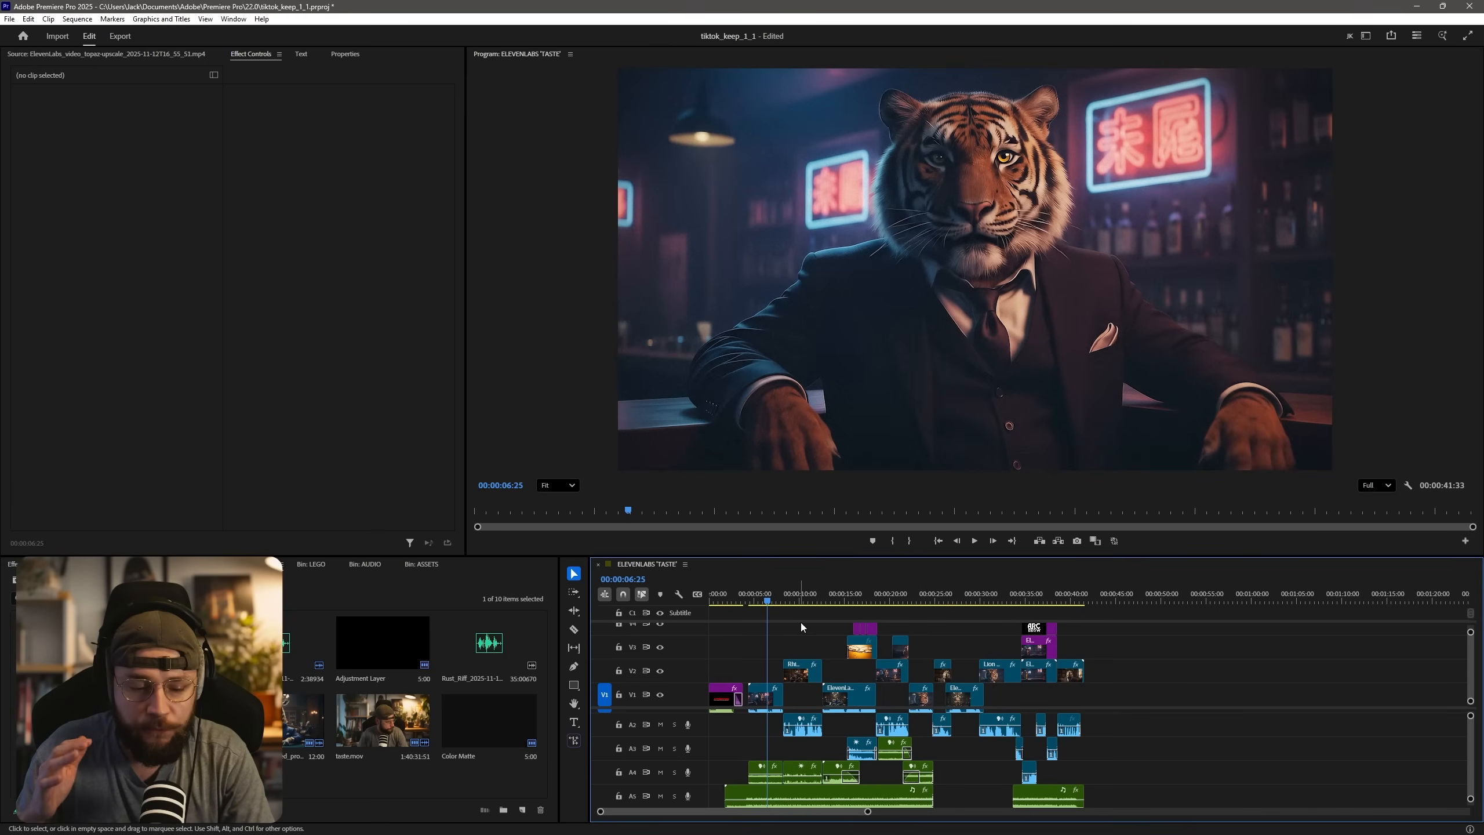
{"action": "scroll", "coordinate": [673, 772], "scroll_direction": "up", "scroll_amount": 2}
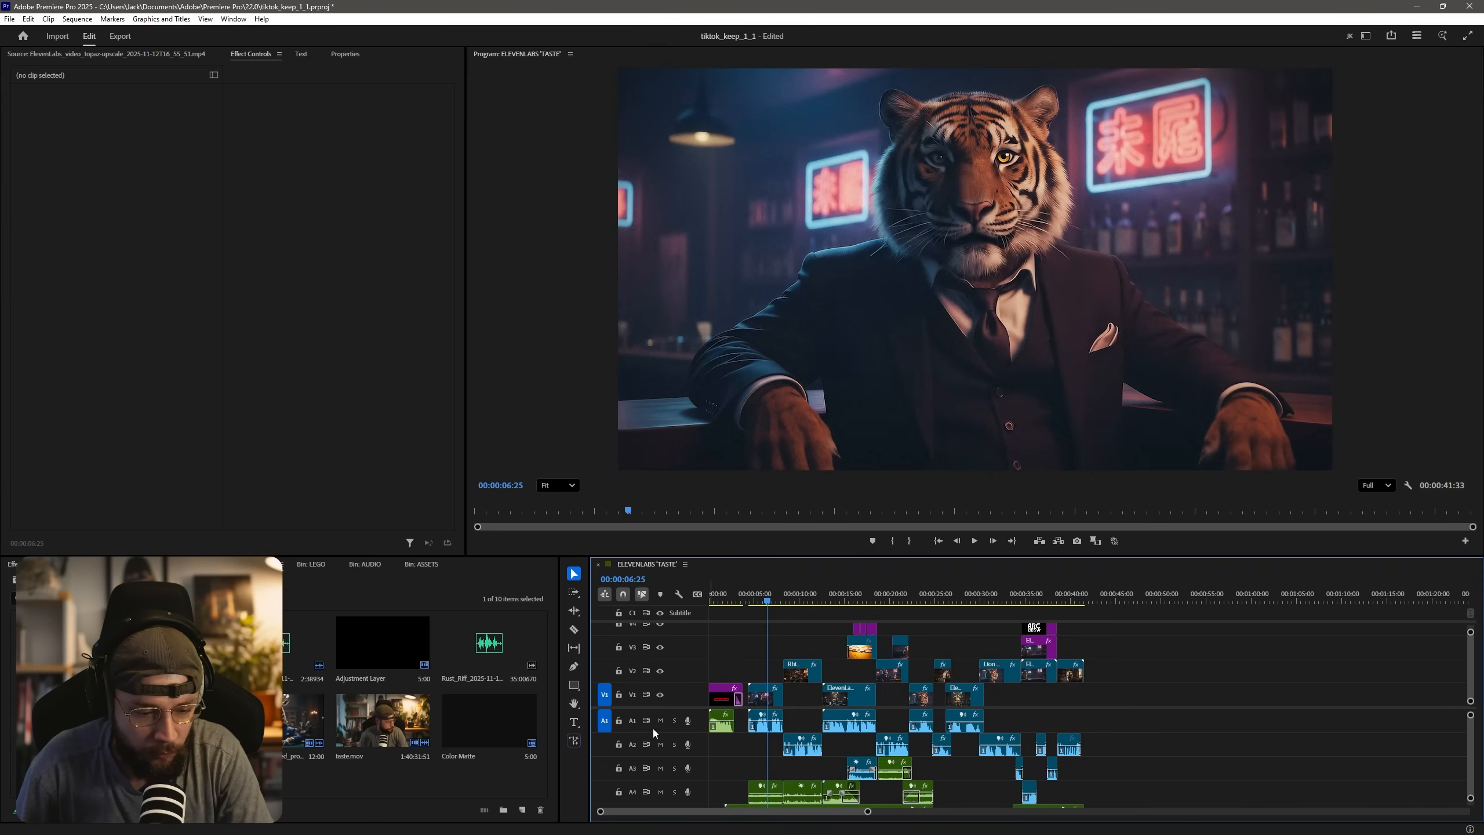
{"action": "left_click", "coordinate": [660, 720]}
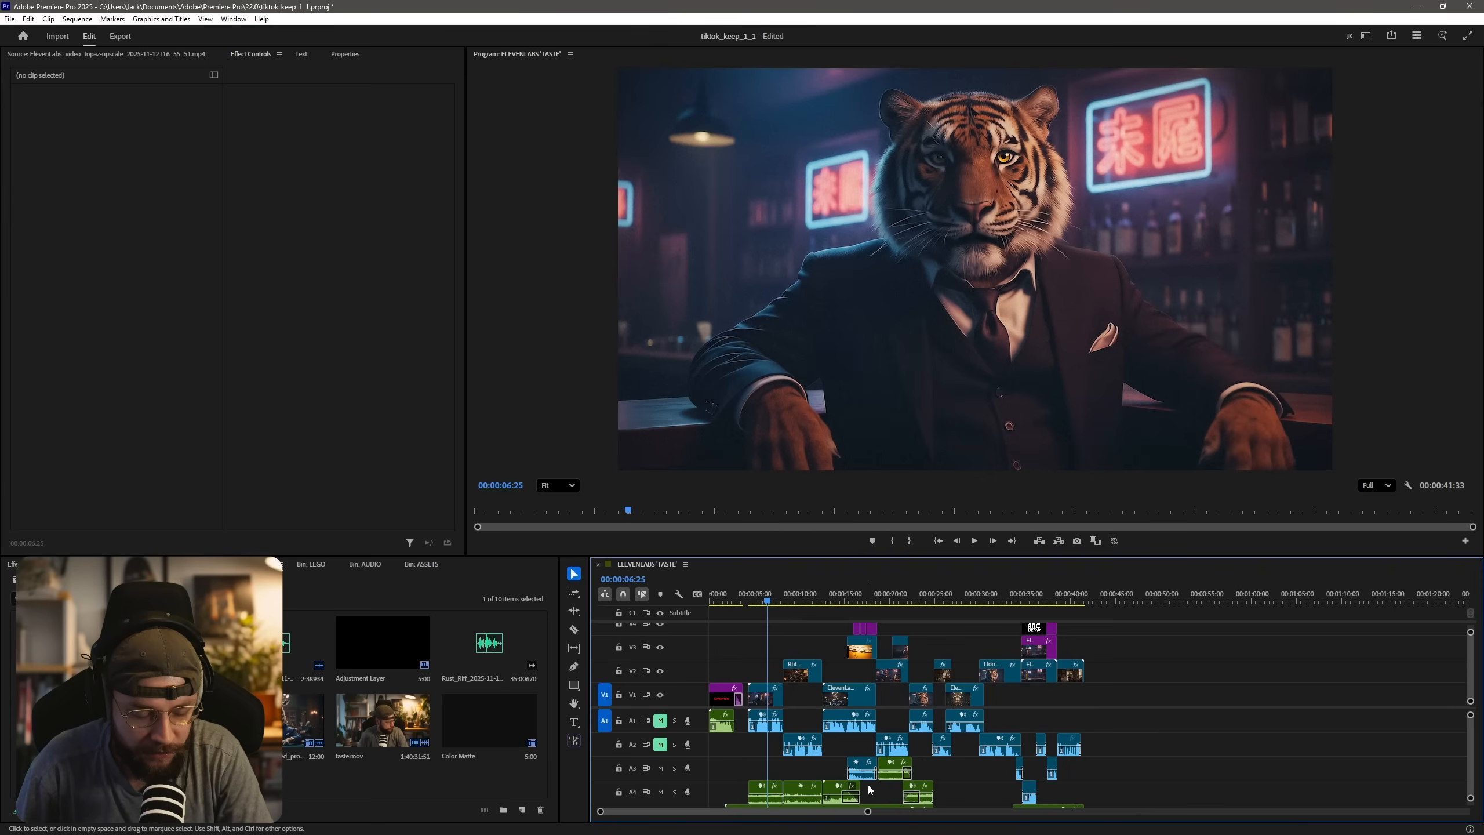
Solo the A5 music track and move the playhead from the ATTENTION title to the armchair rhino shot at 00:00:09:14.
{"action": "scroll", "coordinate": [1090, 774], "scroll_direction": "down", "scroll_amount": 2}
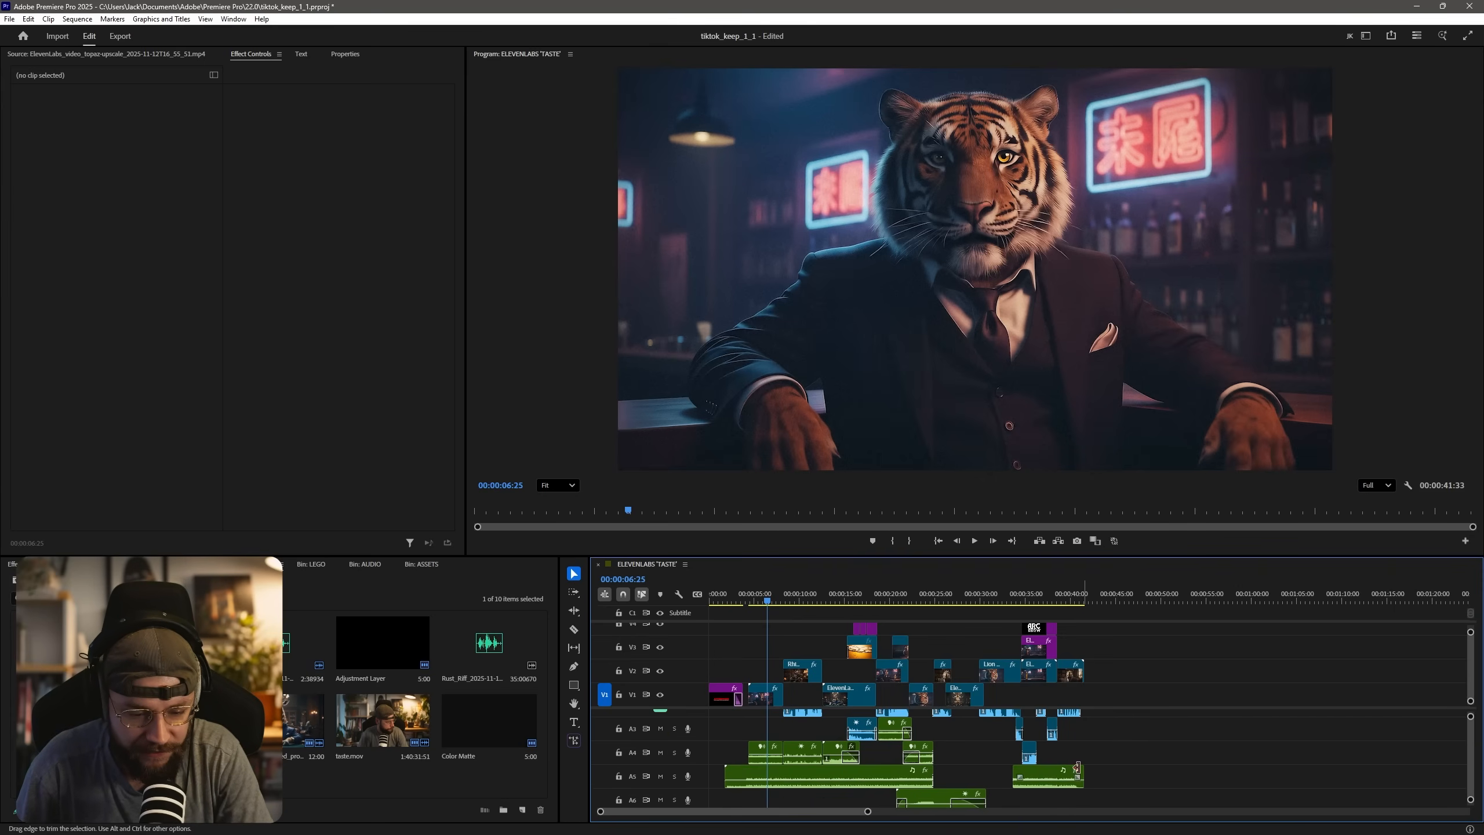
{"action": "left_click", "coordinate": [720, 594]}
{"action": "left_click", "coordinate": [673, 776]}
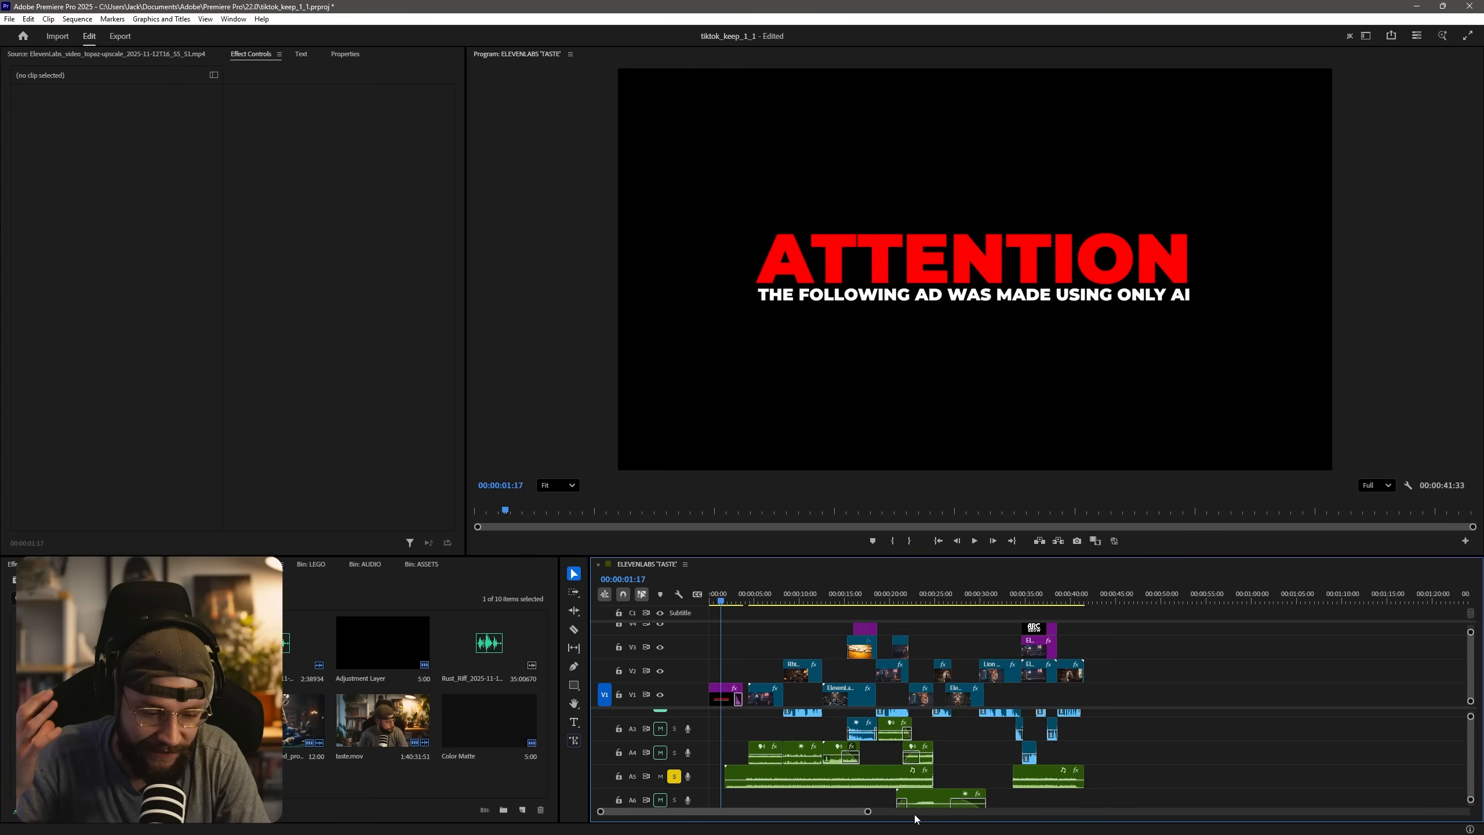
{"action": "left_click", "coordinate": [793, 595]}
Switch to ElevenLabs and open the Streetlight Riot project in Music to review its styles, prompts and instrumental variation.
{"action": "key", "text": "alt+Tab"}
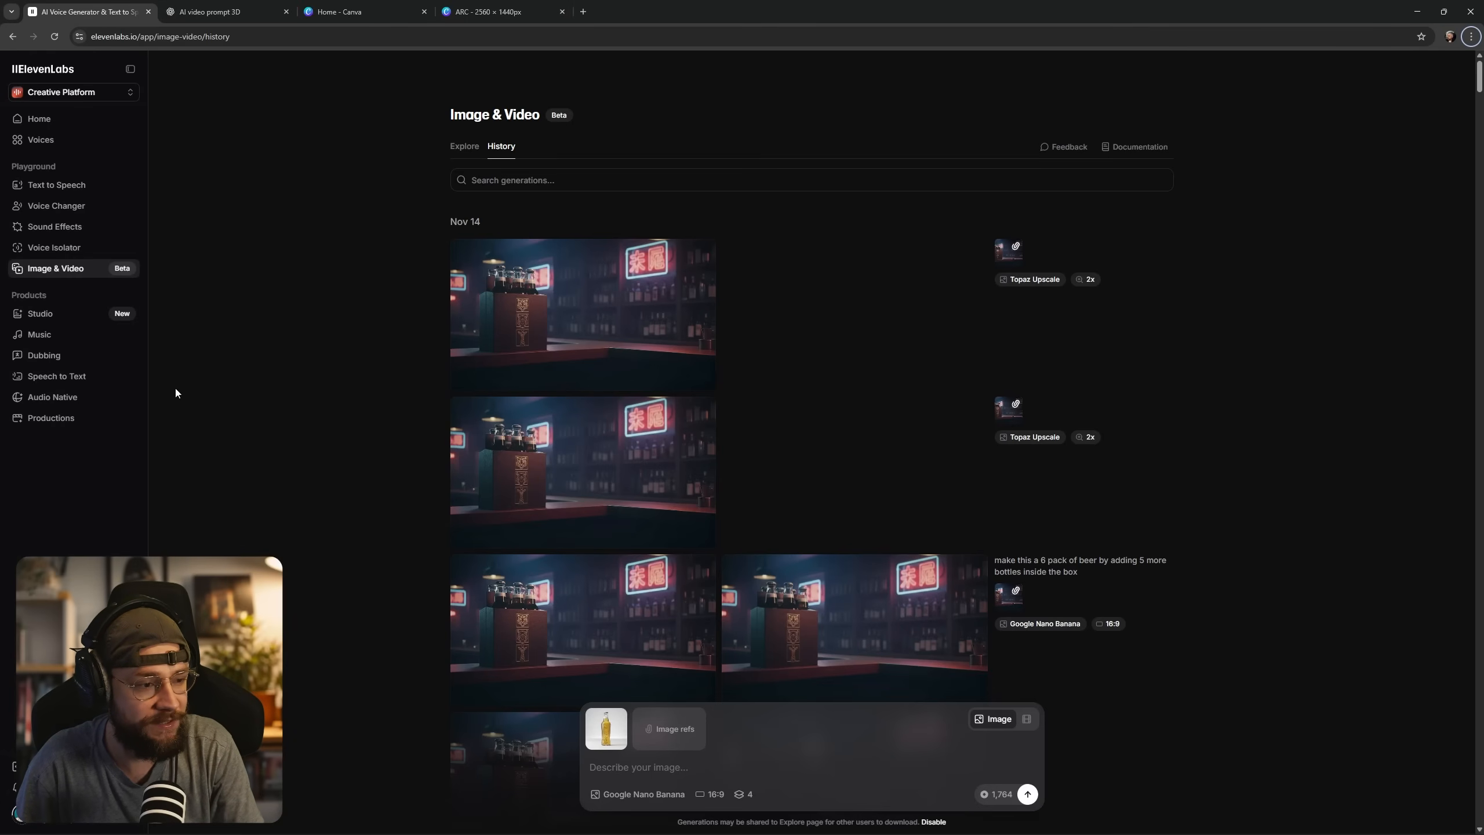
{"action": "left_click", "coordinate": [50, 337]}
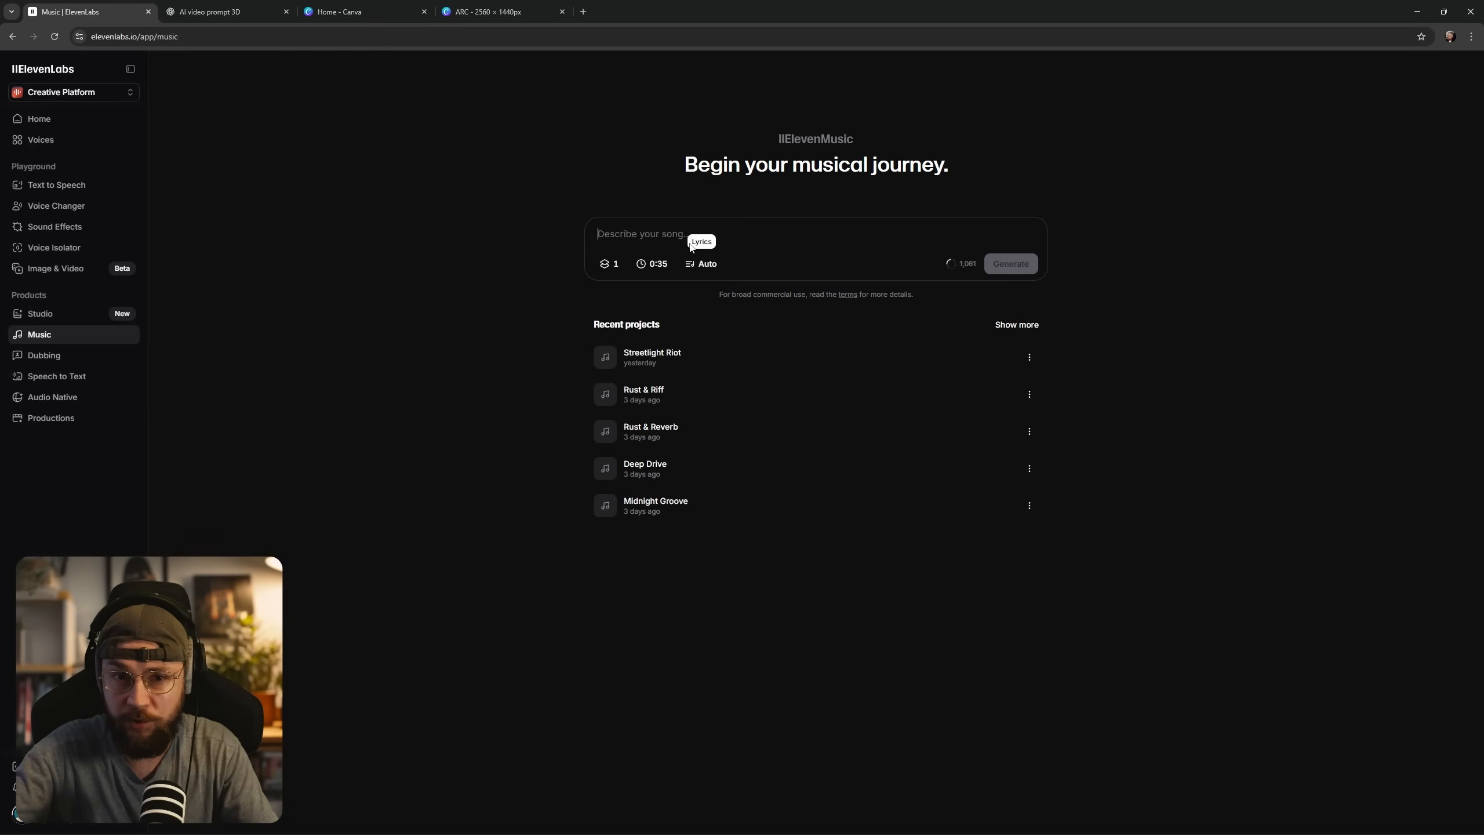
{"action": "left_click", "coordinate": [649, 355]}
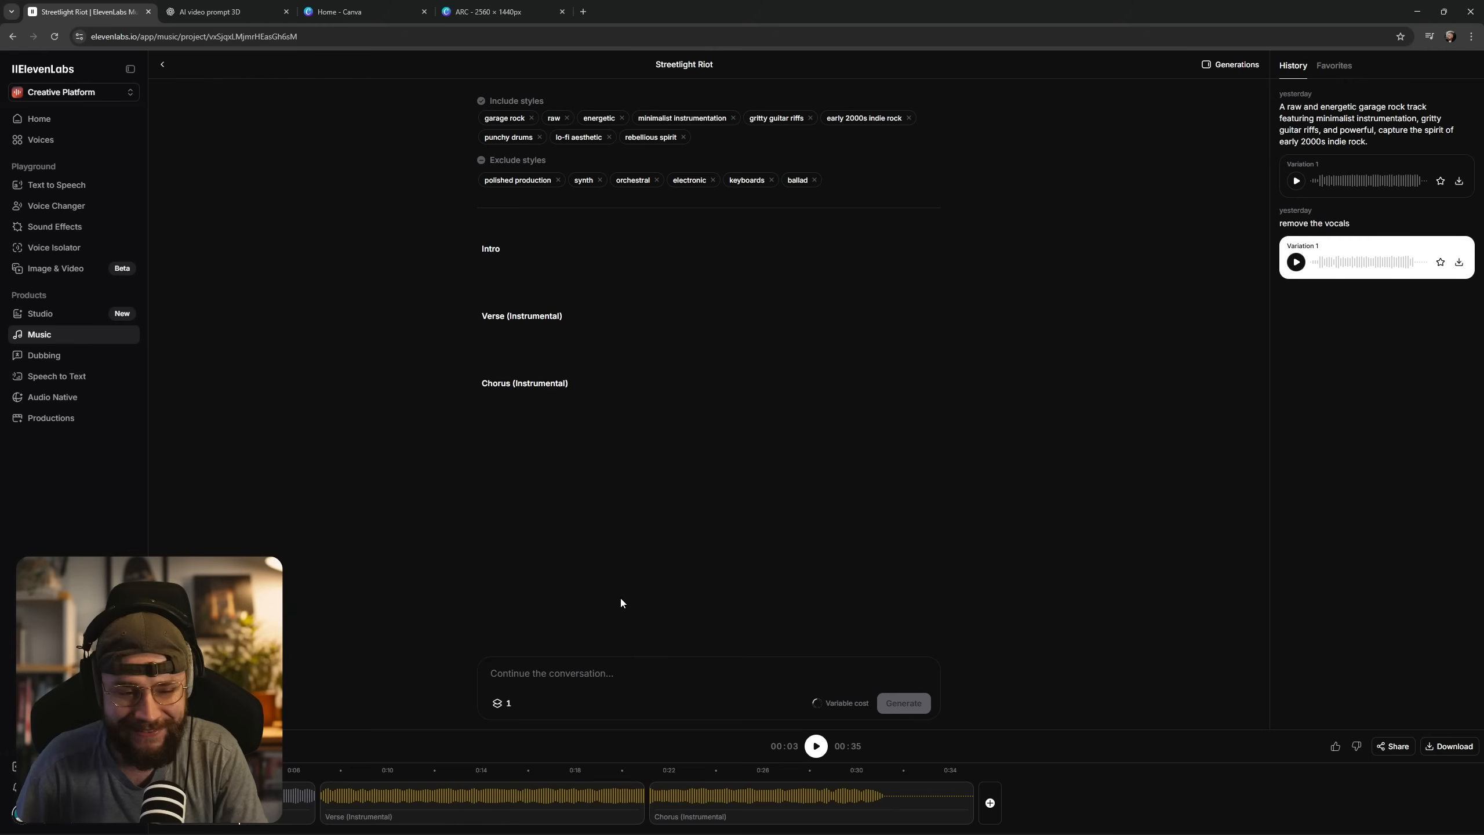
Back in Premiere Pro, solo tracks A4 and A6 in place of A5, and play the tiger and rhino shots from 00:00:04:28.
{"action": "key", "text": "alt+Tab"}
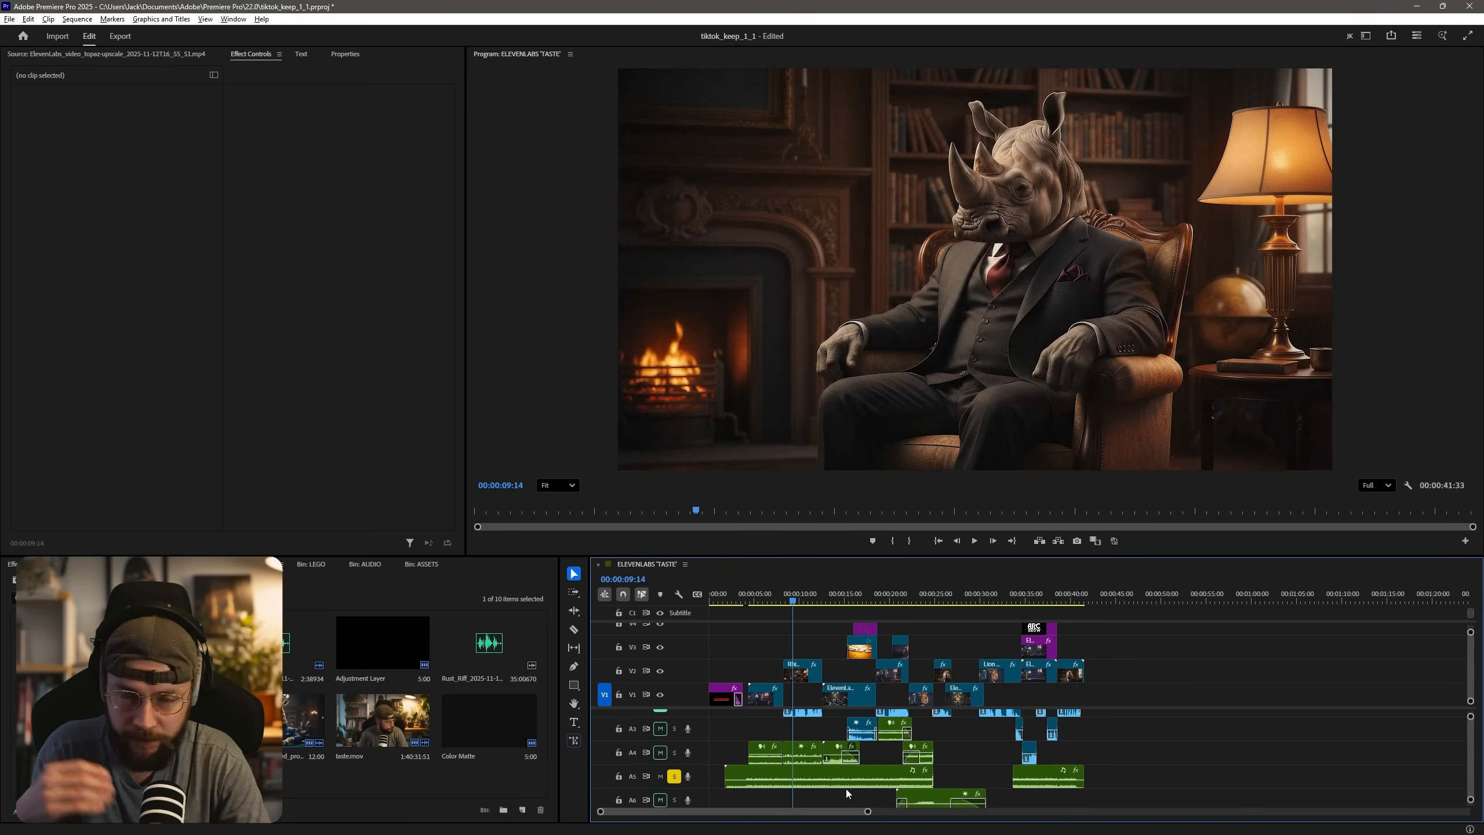
{"action": "left_click", "coordinate": [892, 601]}
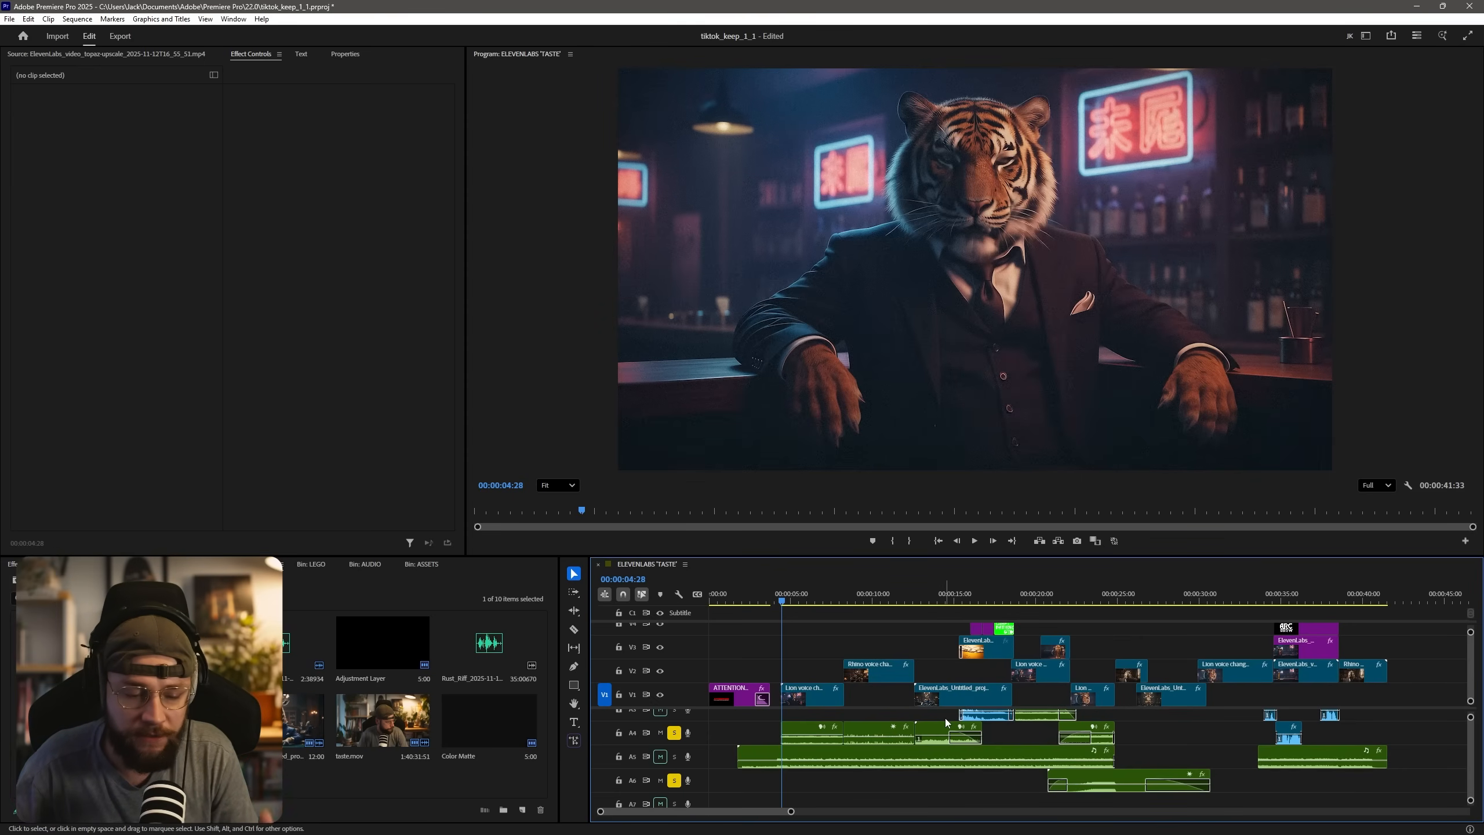
{"action": "key", "text": "space"}
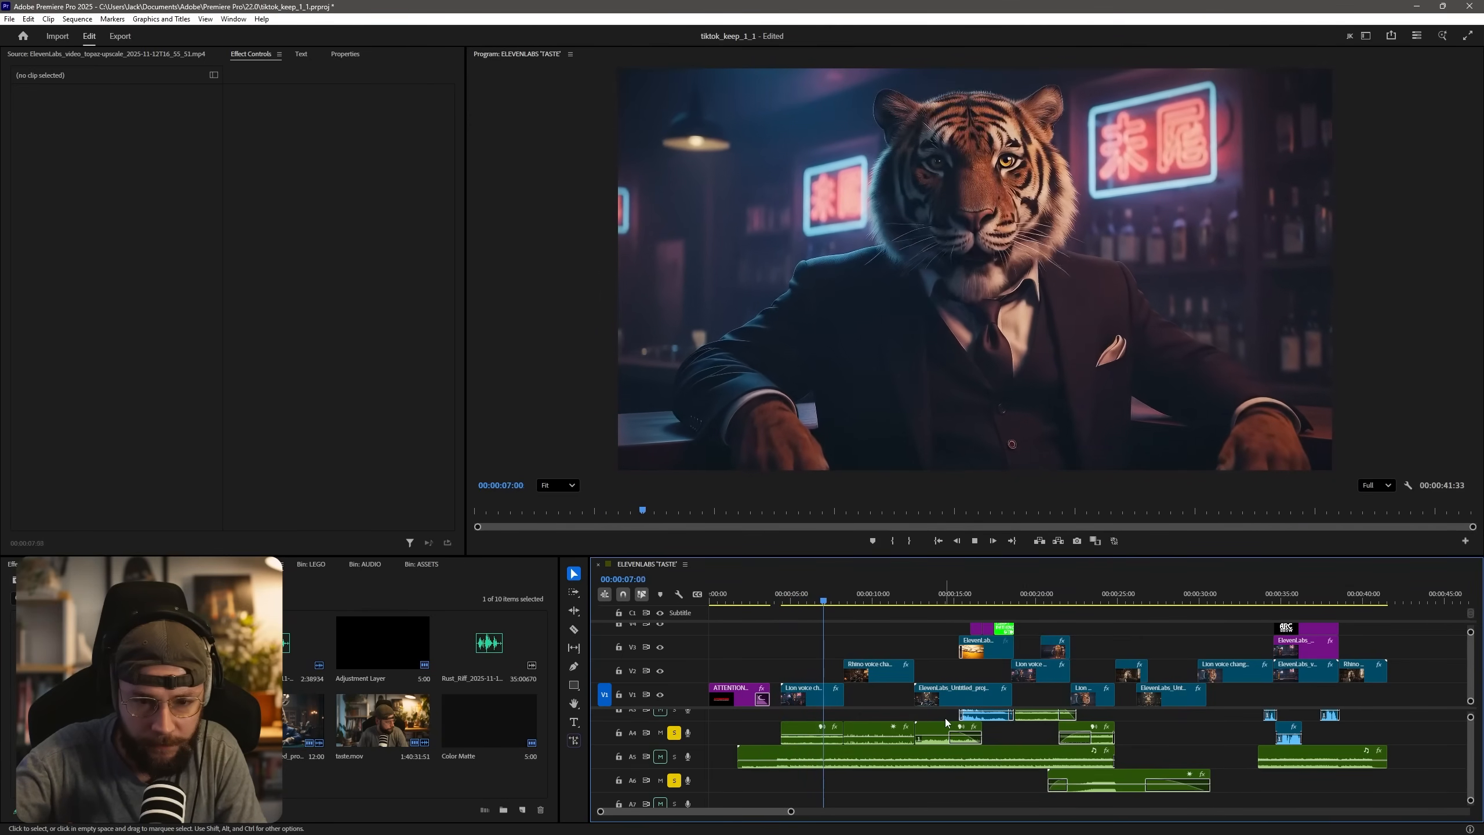
{"action": "key", "text": "space"}
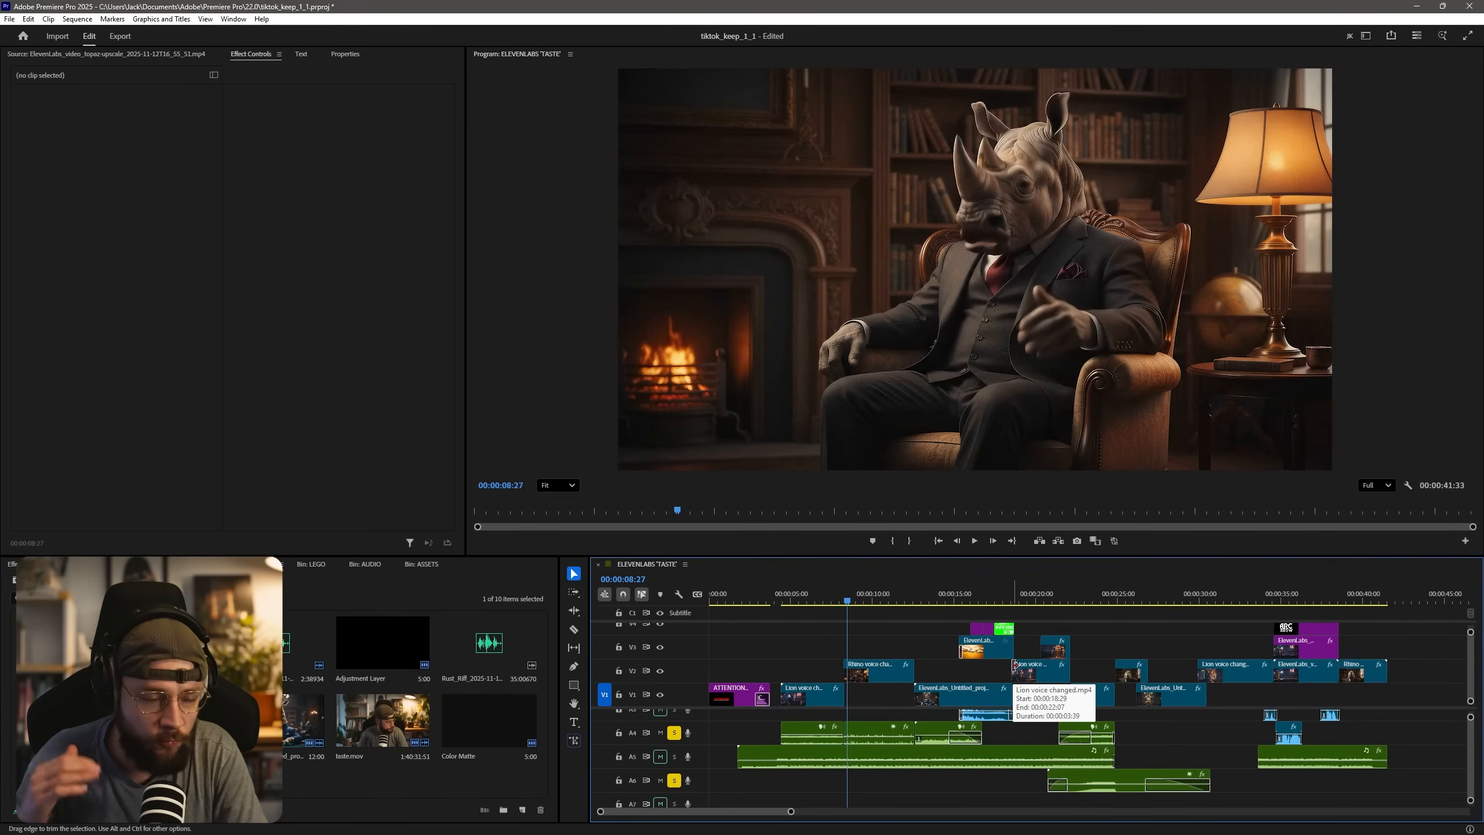
{"action": "key", "text": "space"}
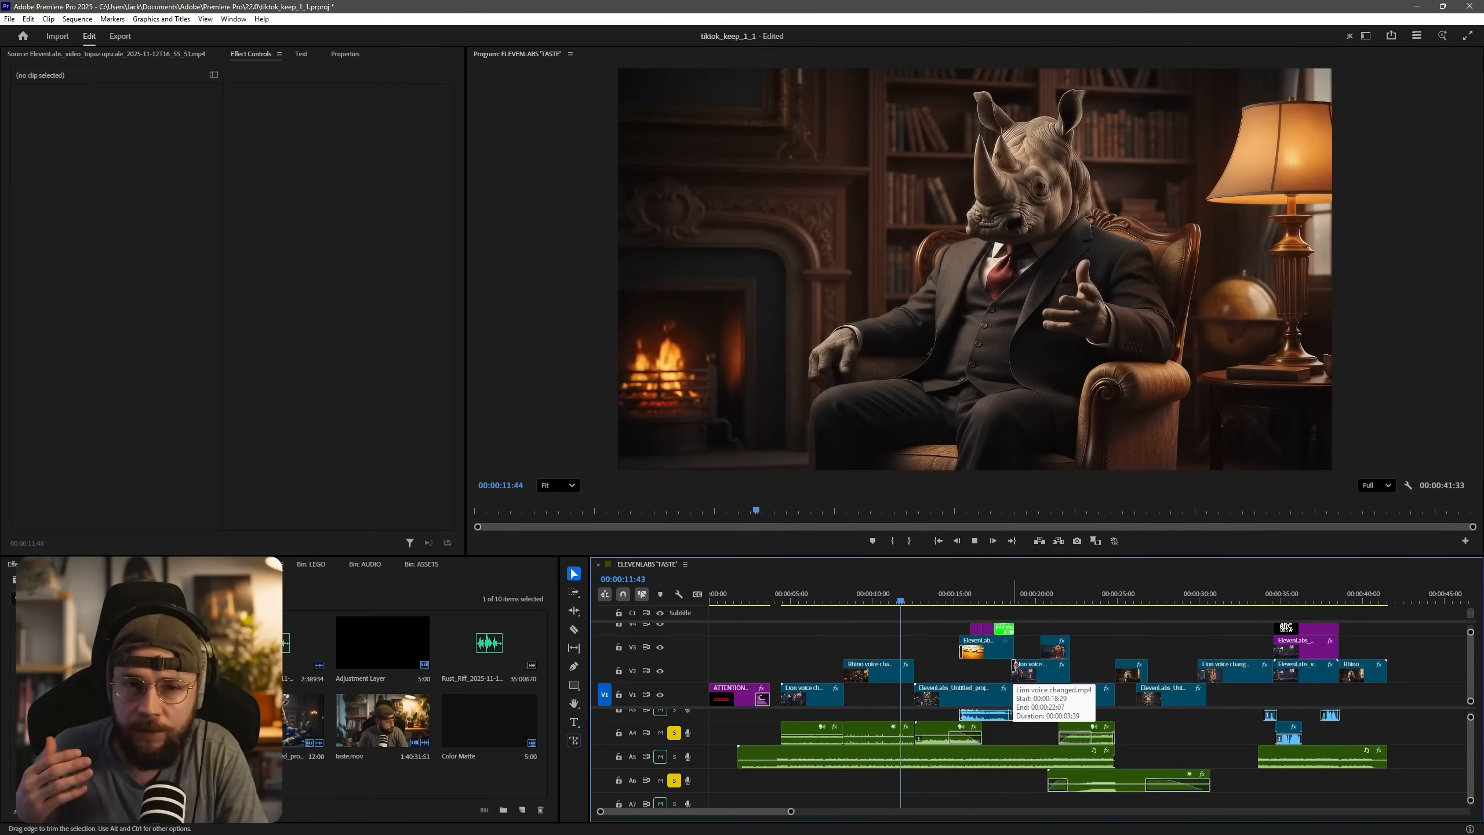
{"action": "key", "text": "space"}
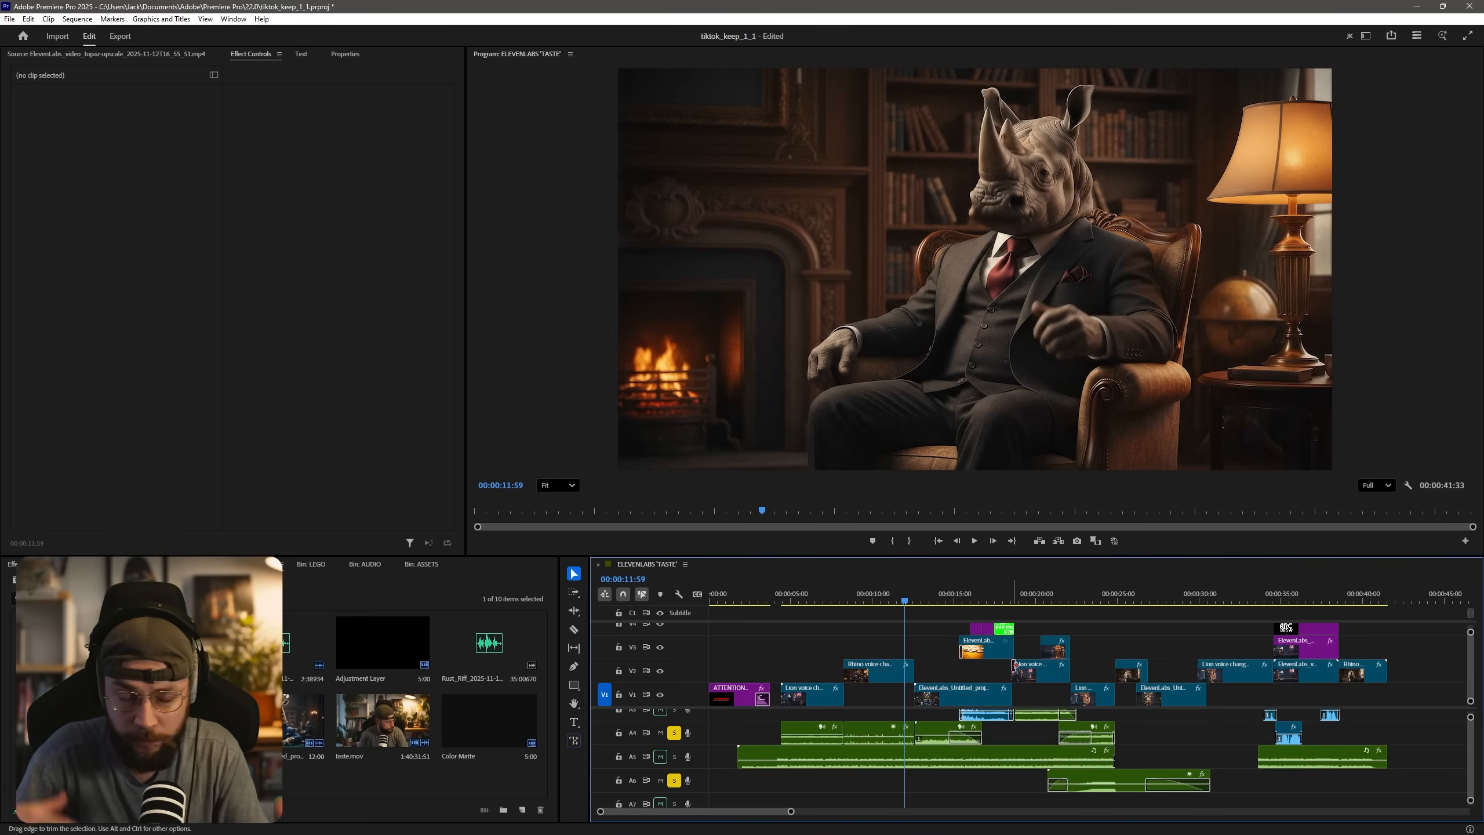
Play through the CRAFT PATIENCE beer shot to the bottle close-up, and move the playhead to about 23 seconds.
{"action": "key", "text": "space"}
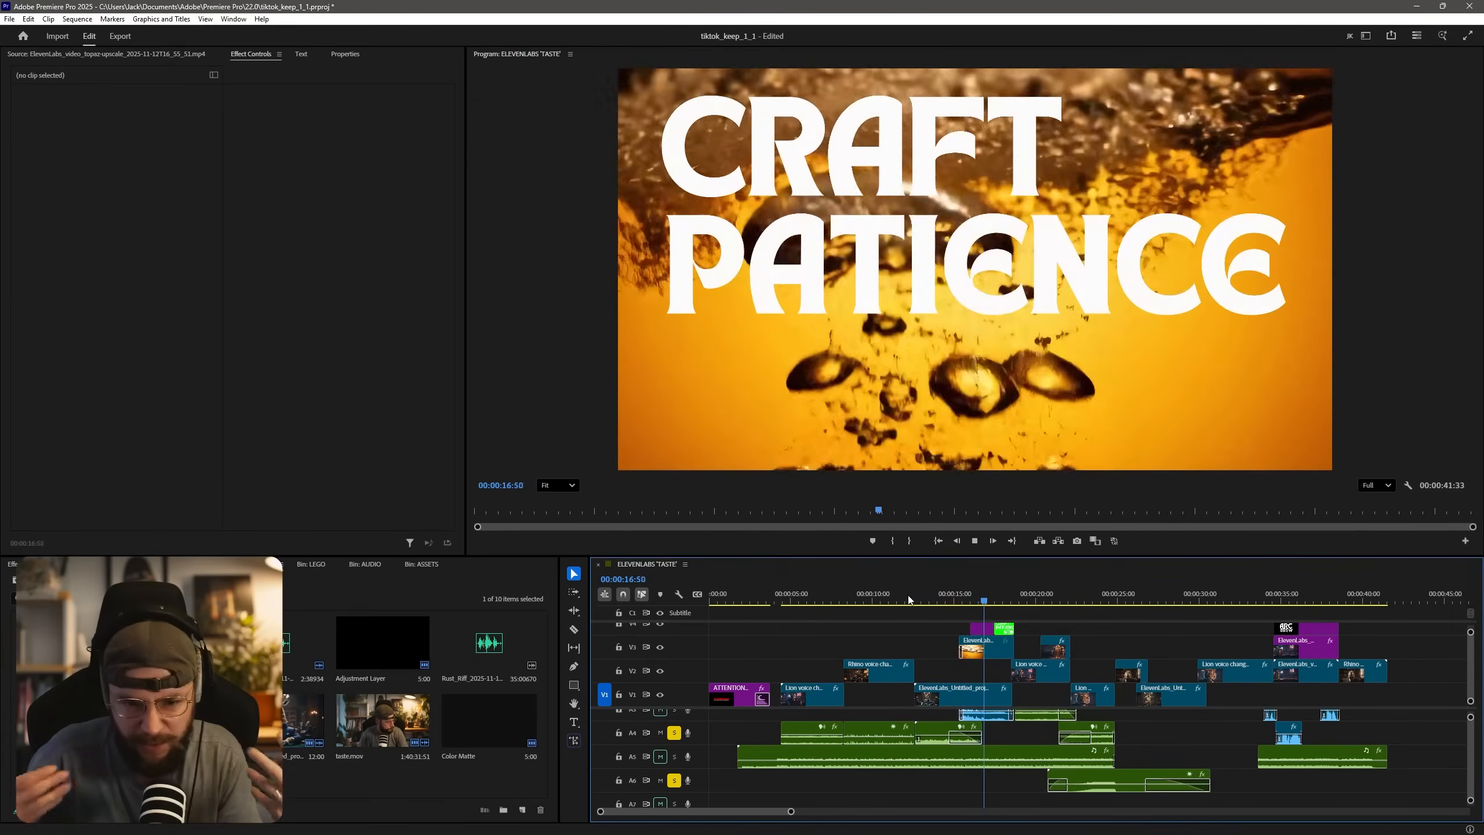
{"action": "key", "text": "space"}
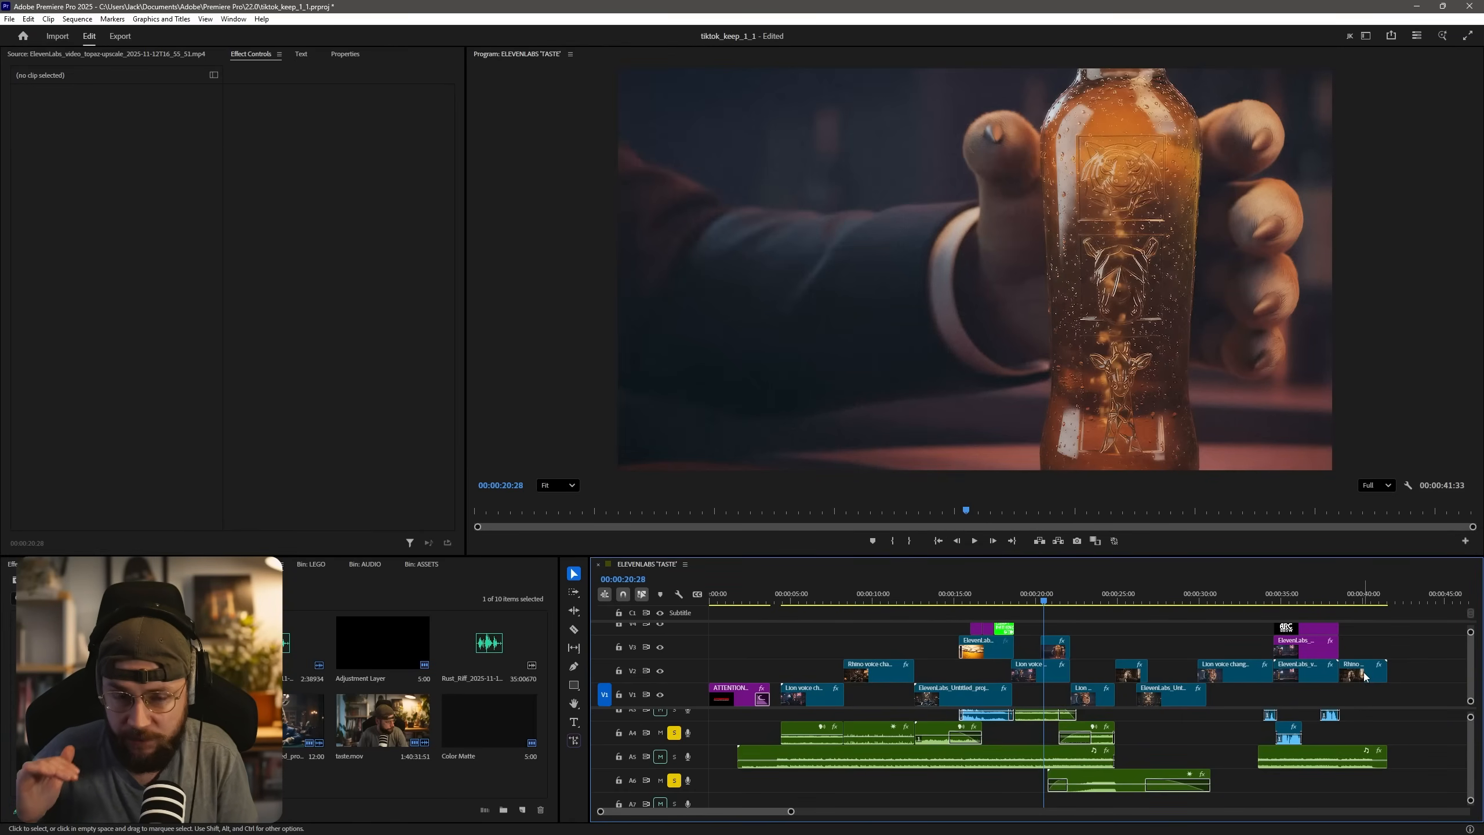
{"action": "left_click", "coordinate": [1095, 603]}
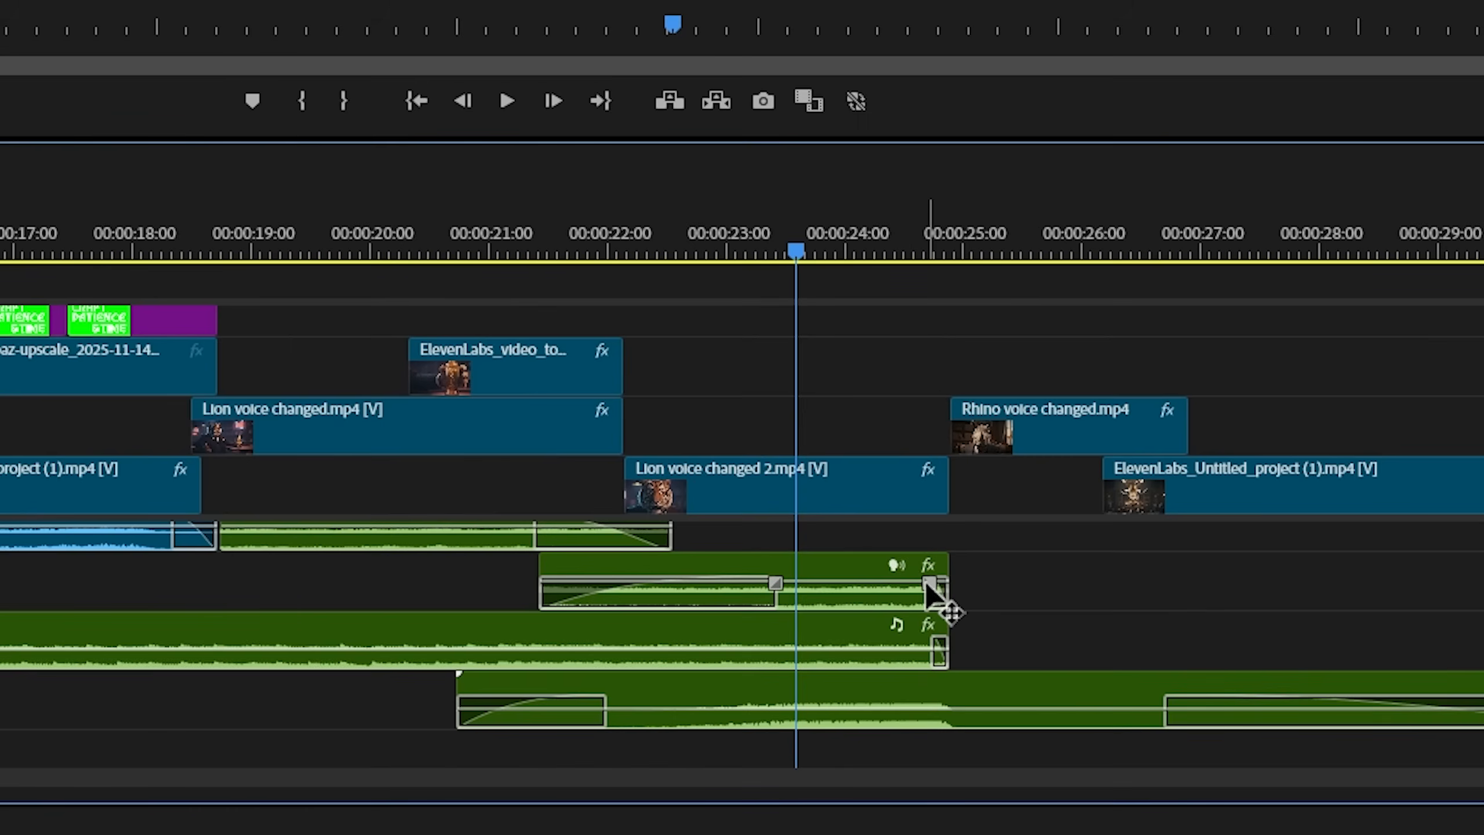
Try lengthening the fade-out on the A4 sound clip beneath the Lion voice changed 2 shot, undoing each attempt.
{"action": "left_click_drag", "start_coordinate": [925, 581], "coordinate": [817, 602]}
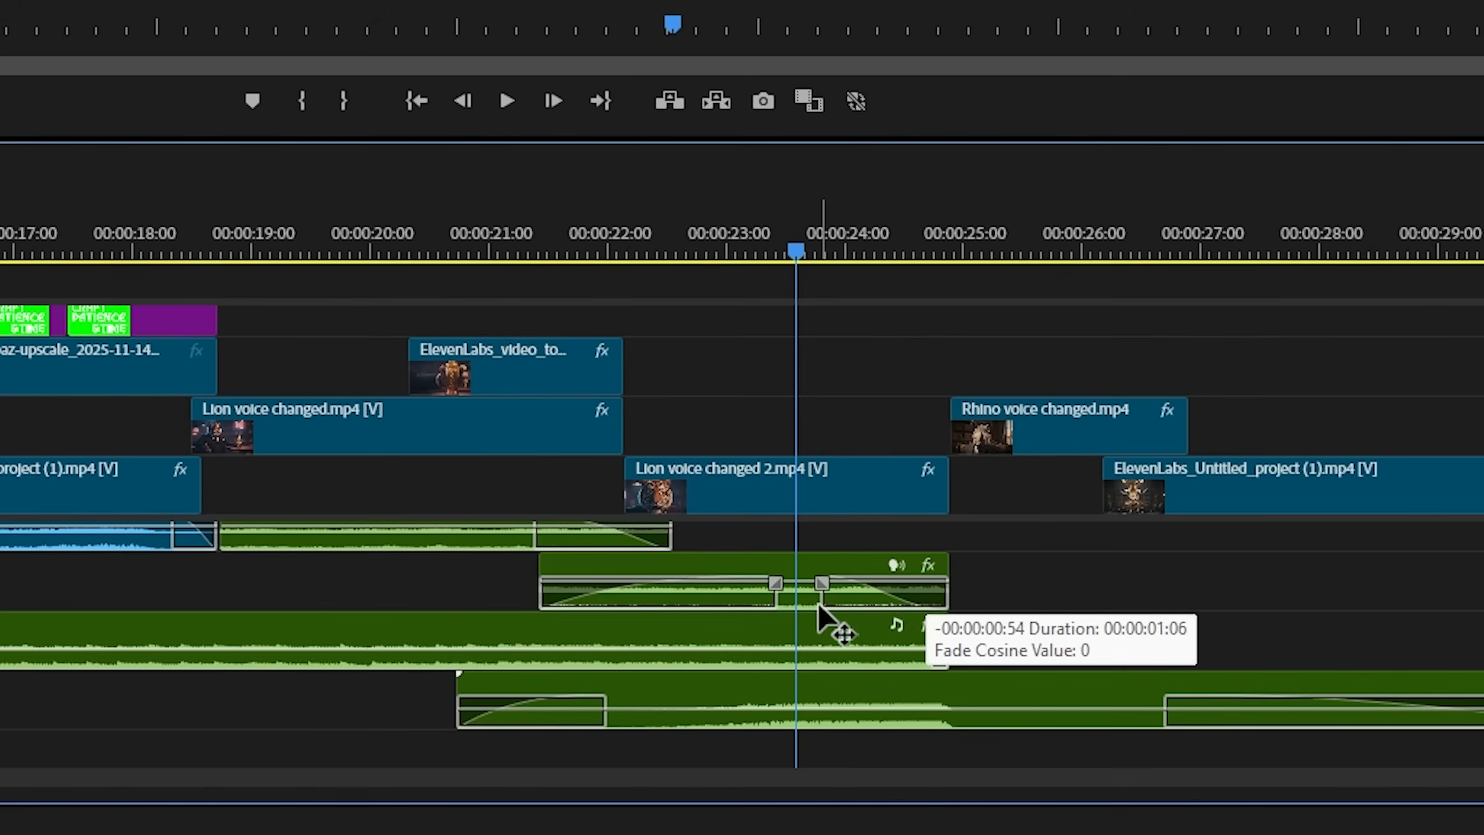
{"action": "key", "text": "ctrl+z"}
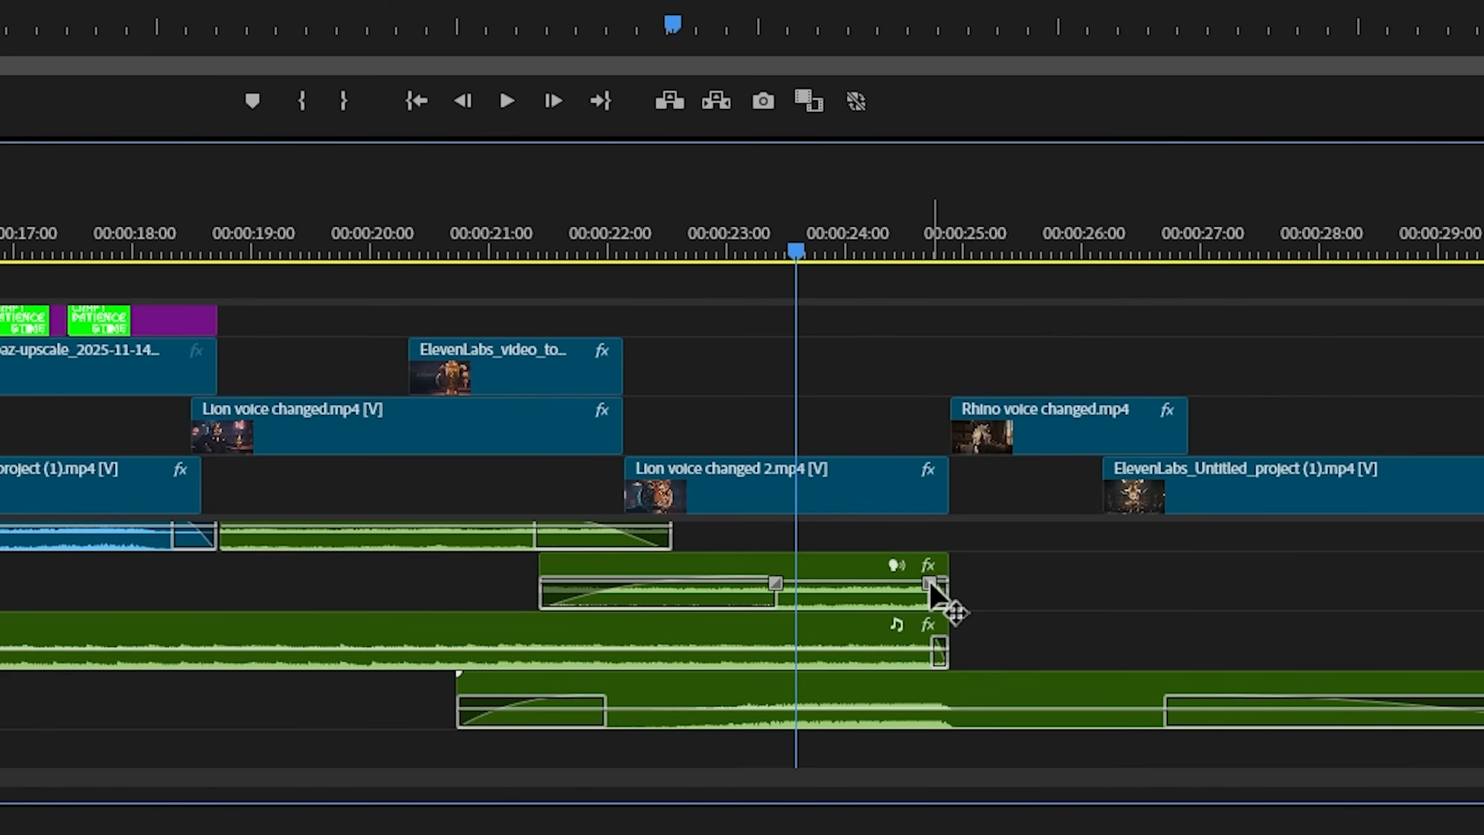
{"action": "left_click_drag", "start_coordinate": [929, 581], "coordinate": [841, 590]}
{"action": "key", "text": "ctrl+z"}
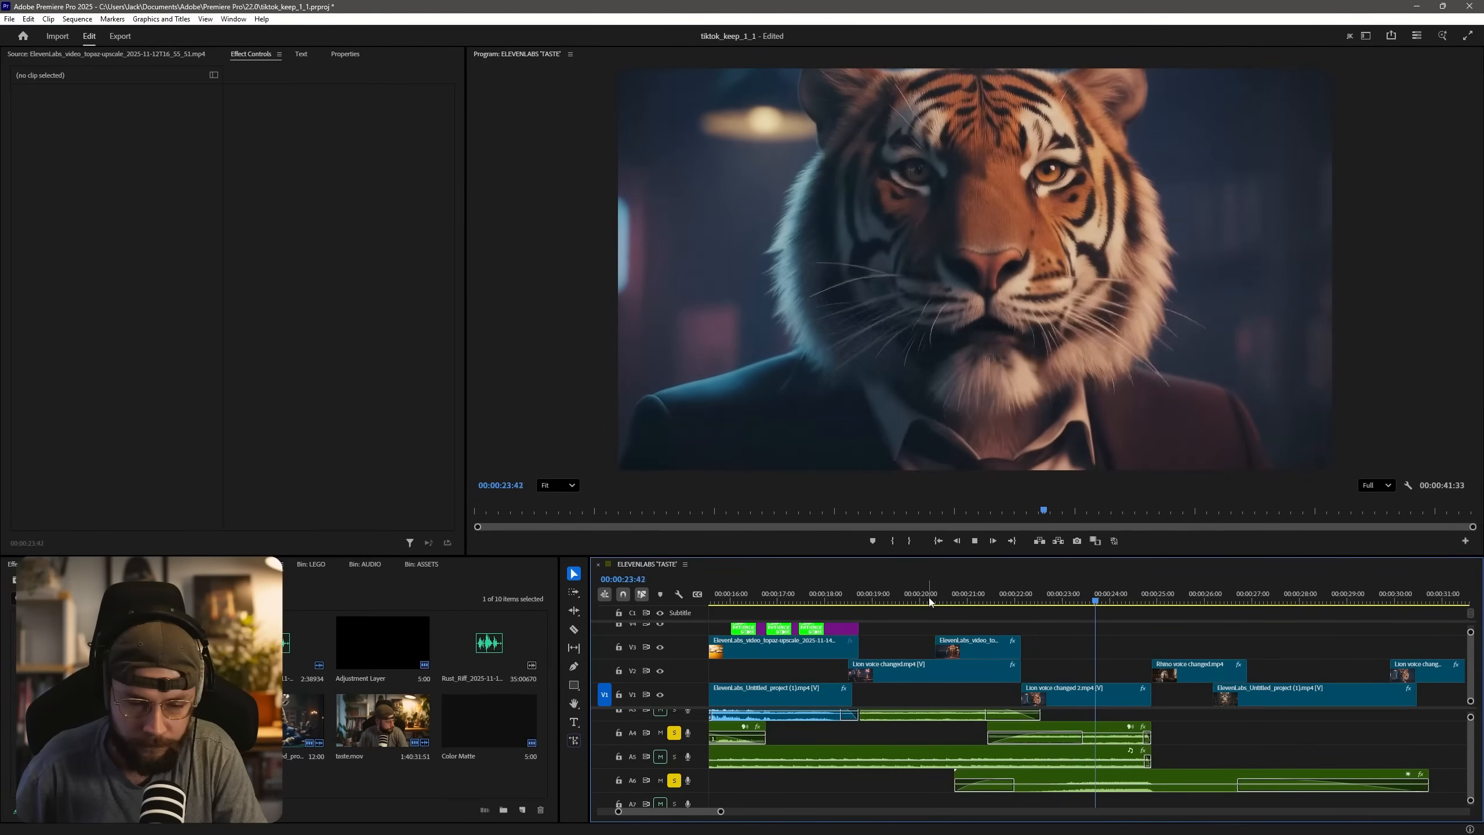
Review the tiger close-up near 24 seconds, and play the opening from the ATTENTION title at 00:00:03:32 into the tiger bar shot.
{"action": "left_click", "coordinate": [1112, 594]}
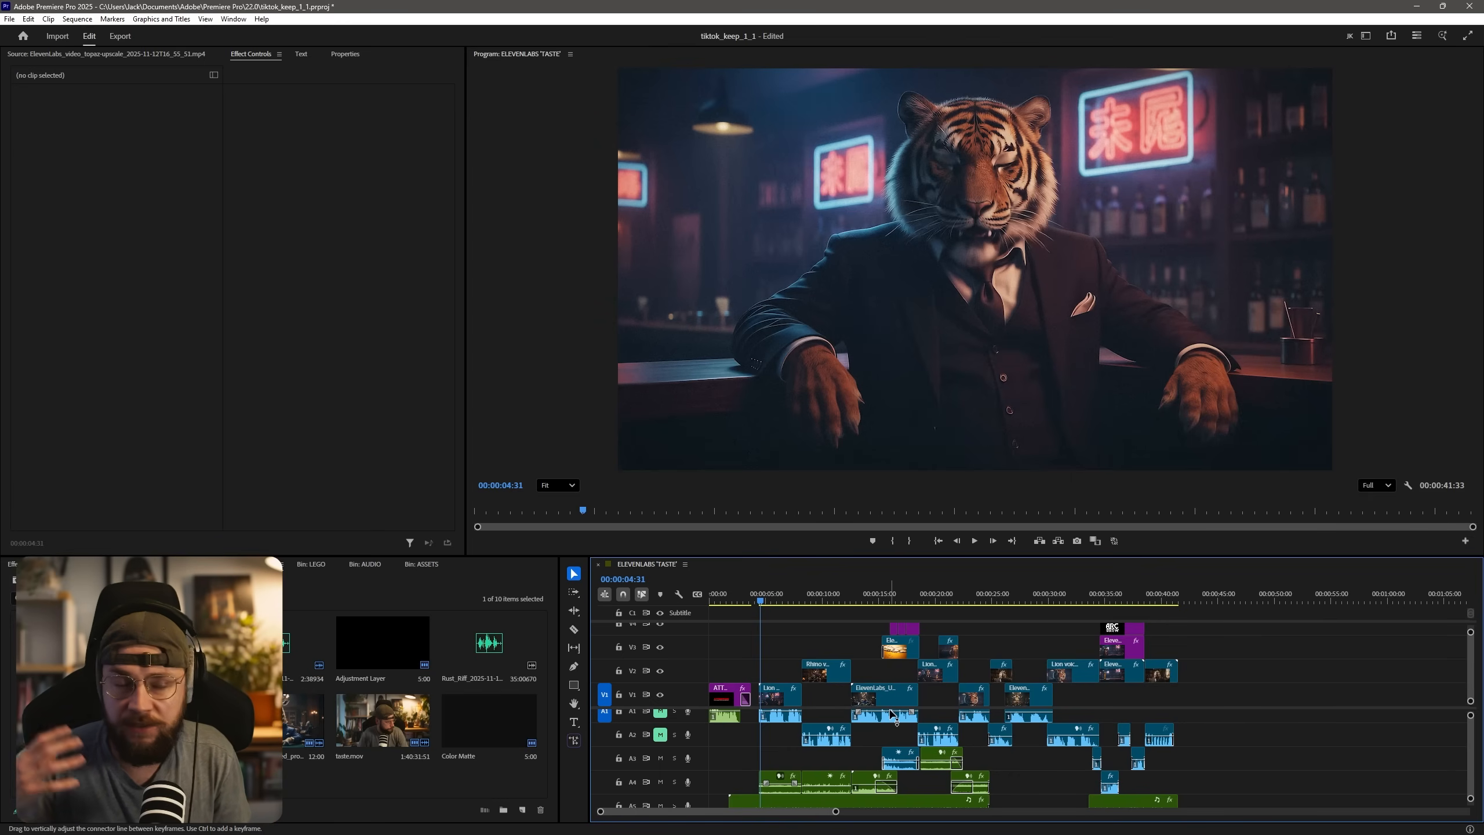
{"action": "key", "text": "space"}
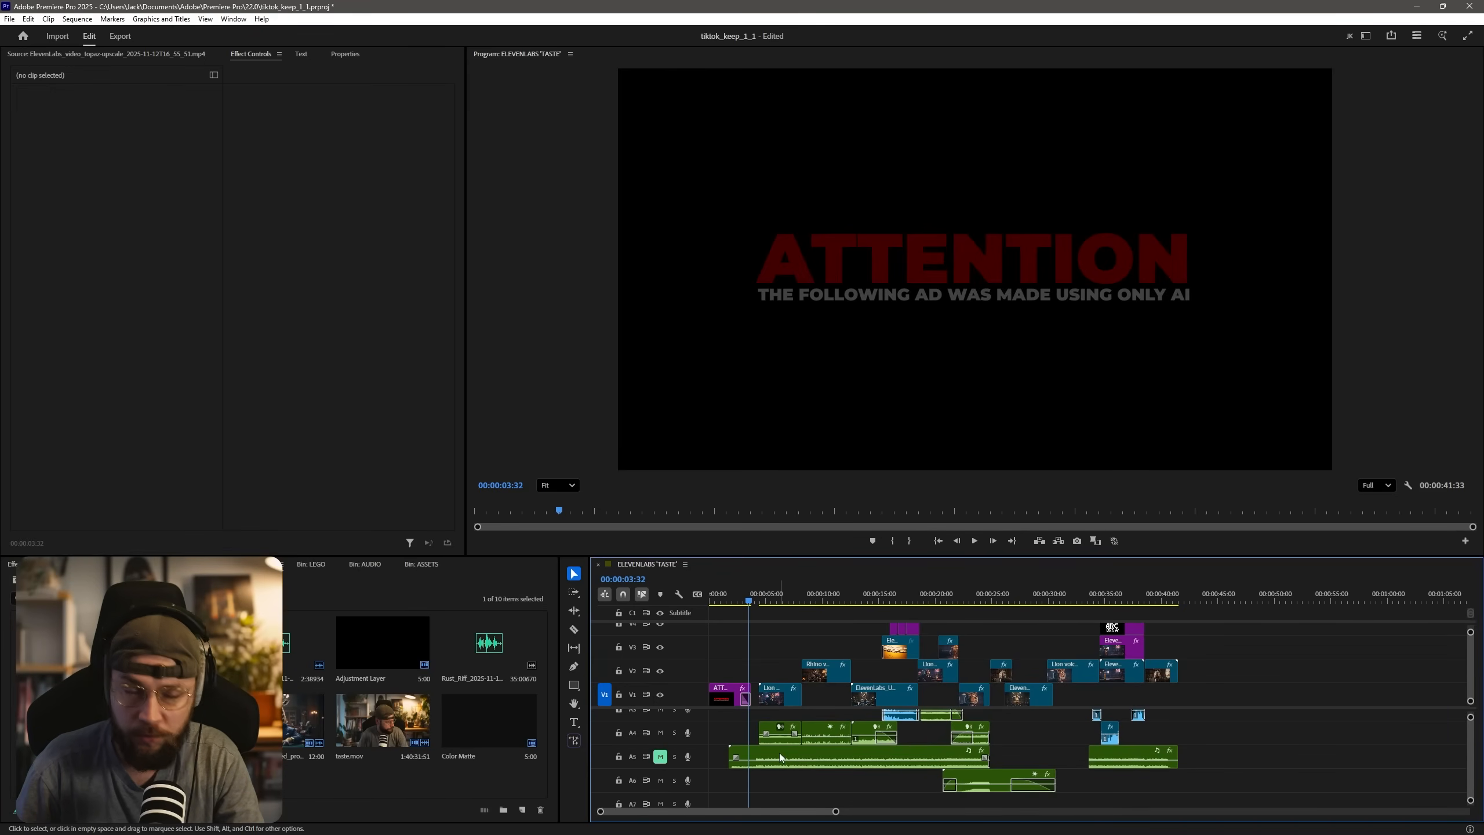
{"action": "scroll", "coordinate": [923, 782], "scroll_direction": "up", "scroll_amount": 3}
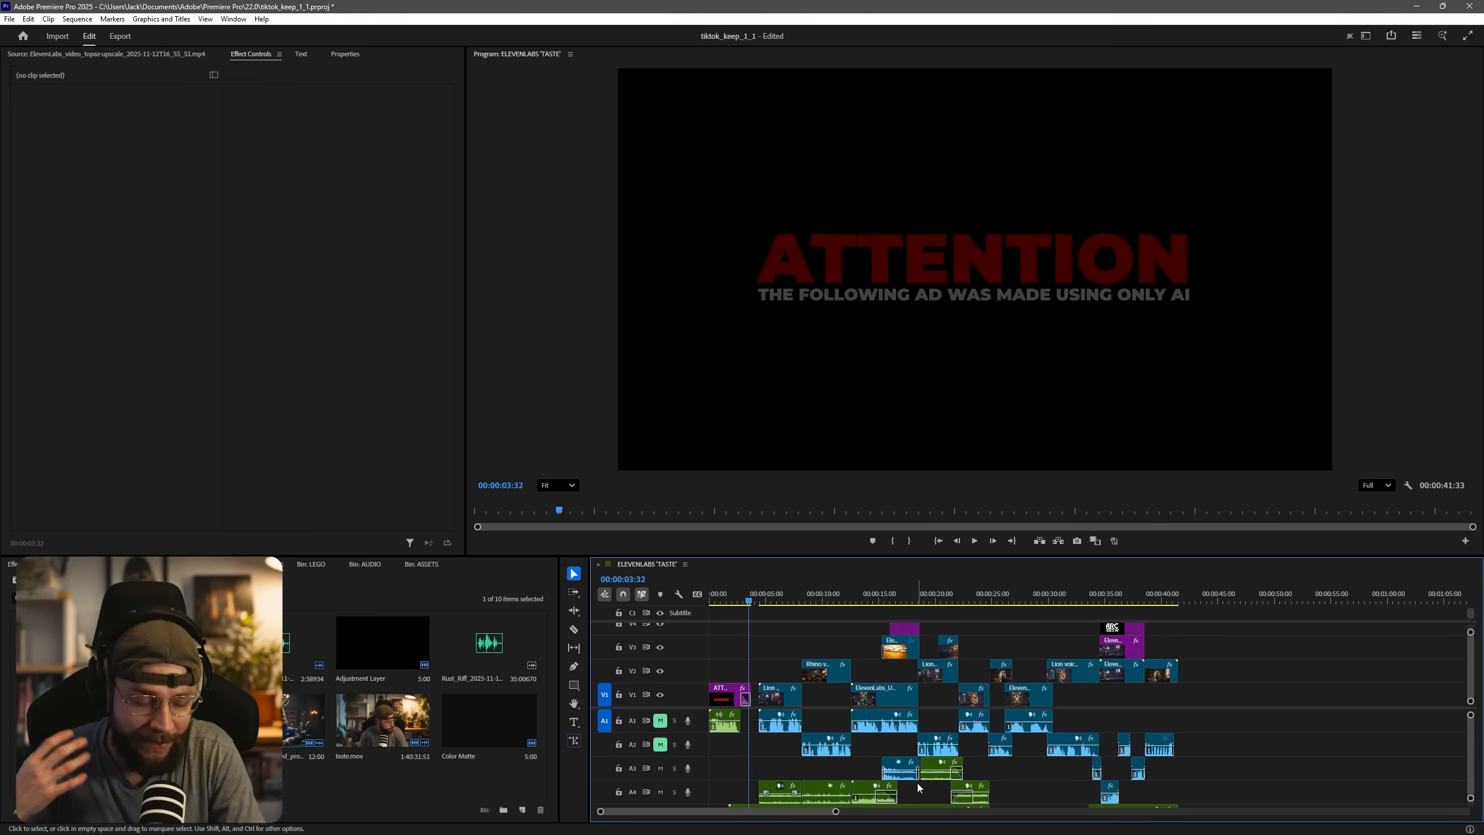
{"action": "key", "text": "space"}
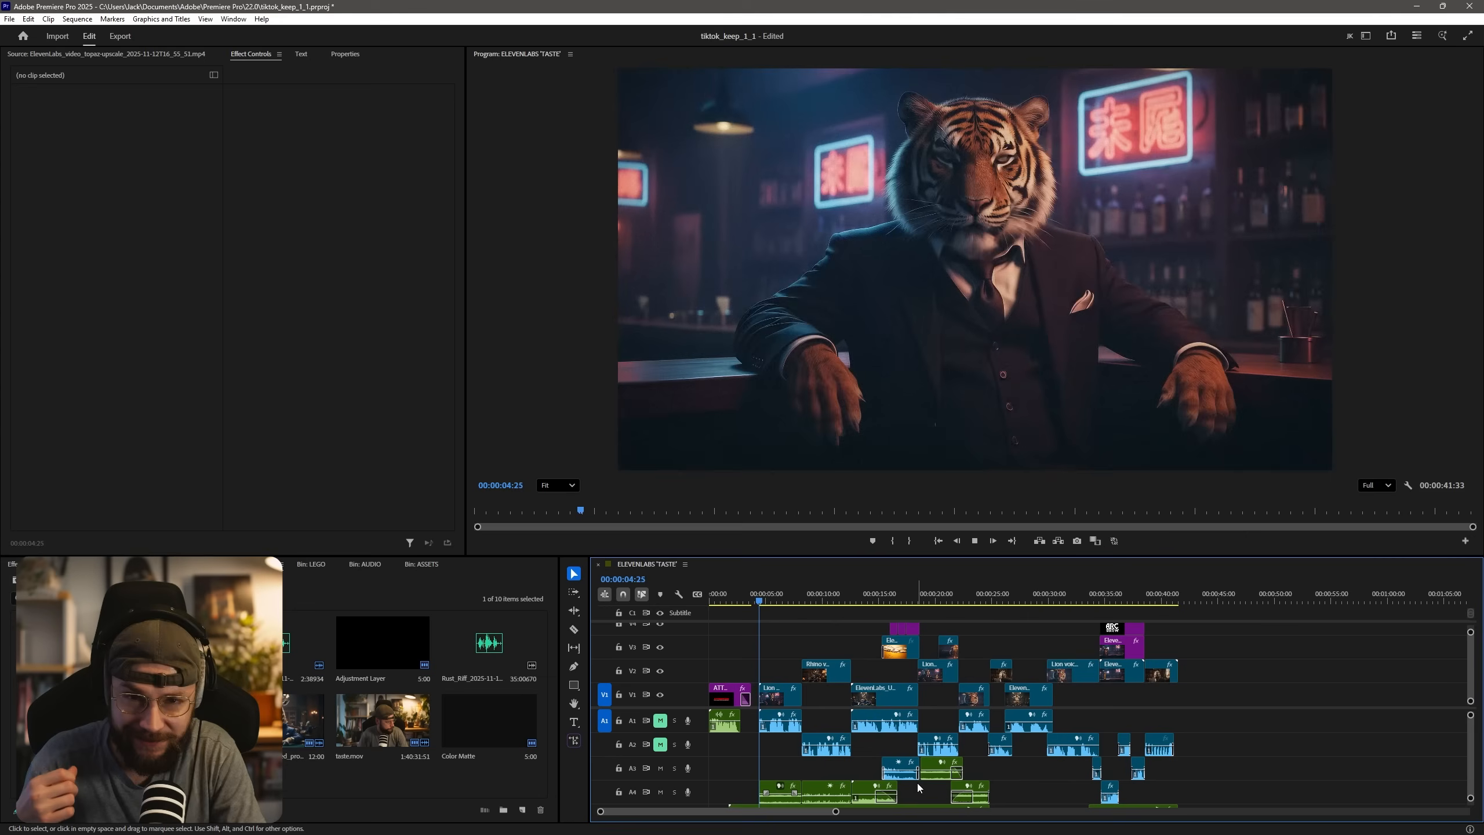